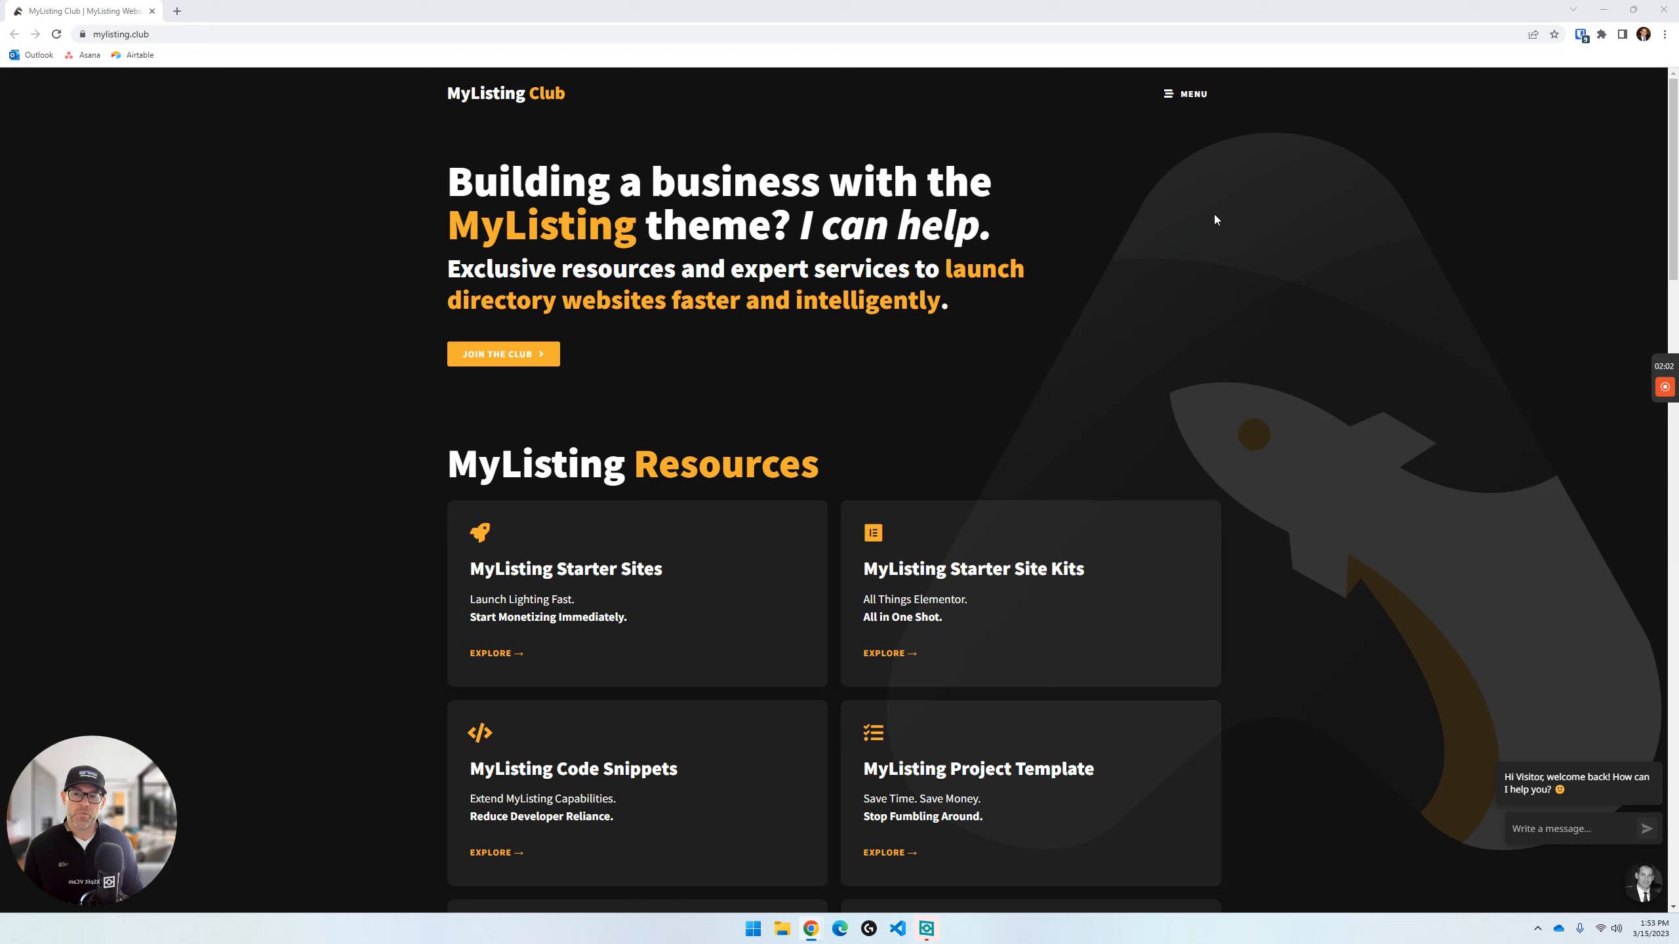
# - Filter the site's Resources to Guides, search for "local", and open "Host WordPress Websites Offline With Local"
pyautogui.click(1182, 97)
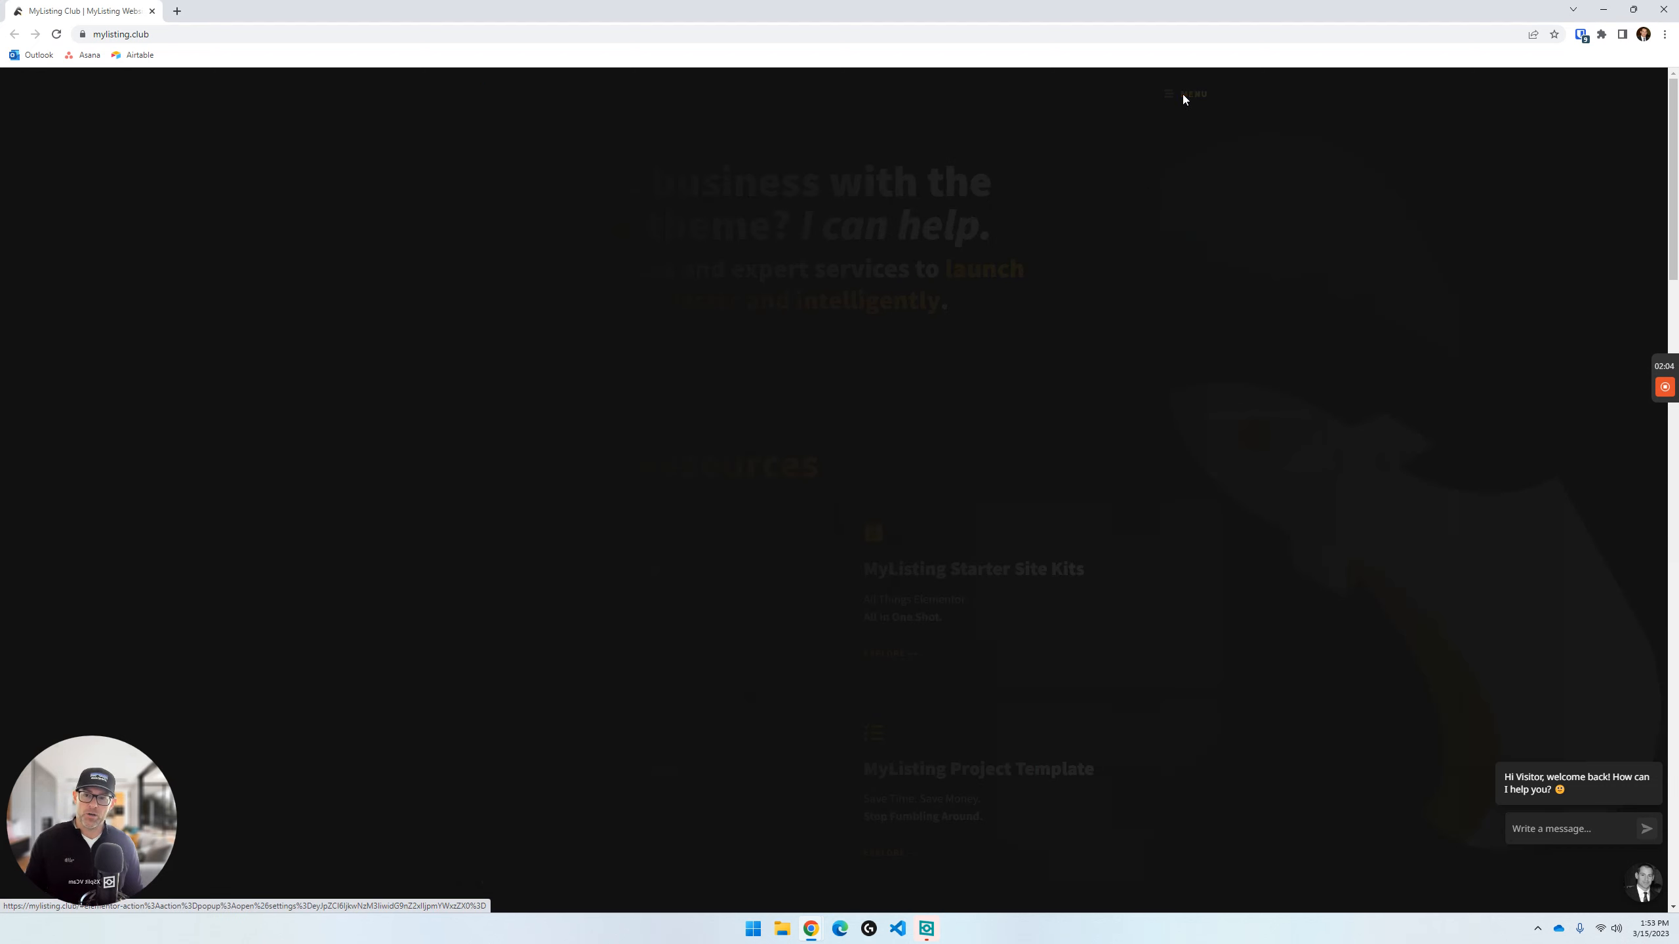
pyautogui.click(102, 469)
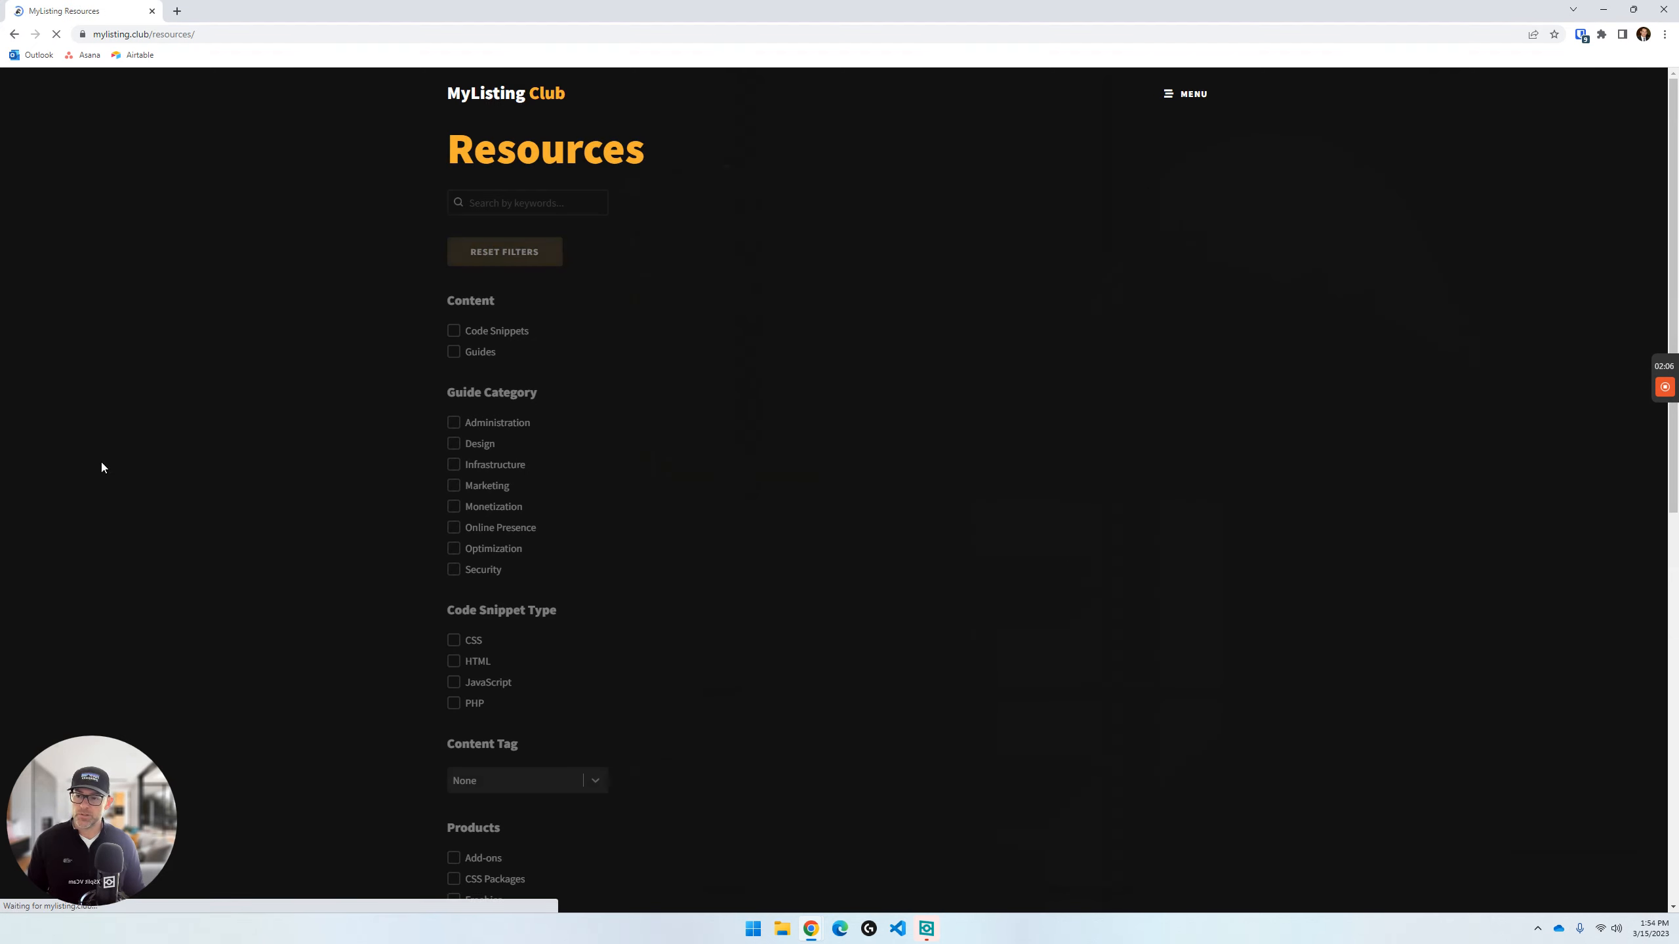
pyautogui.click(460, 353)
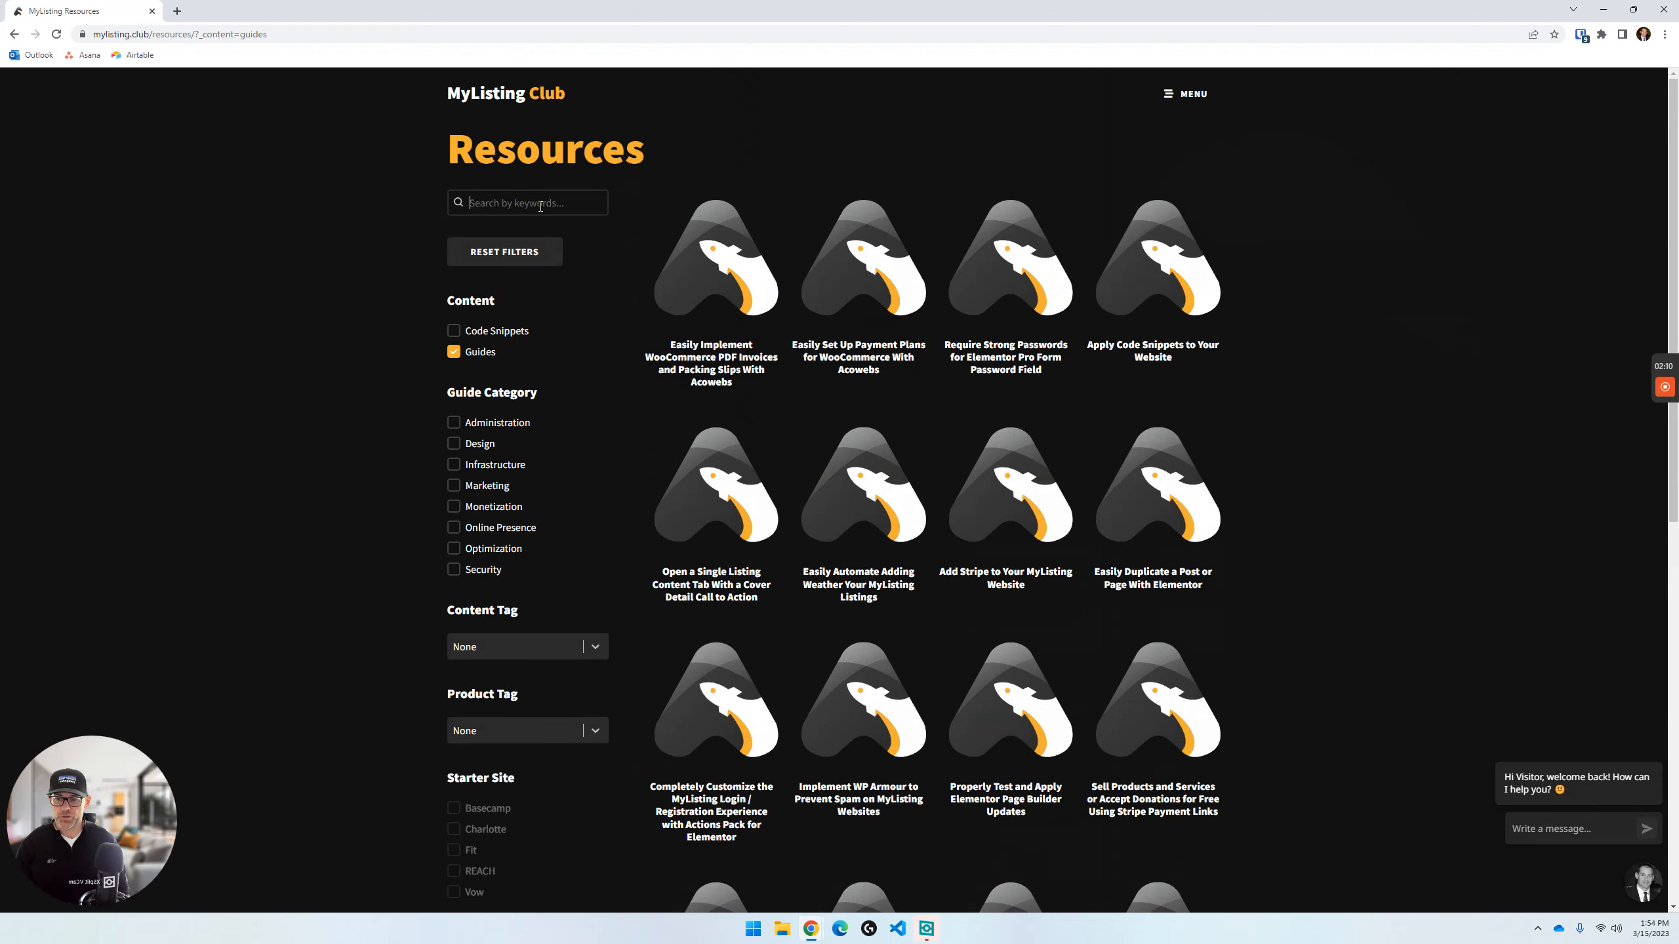
pyautogui.write('local')
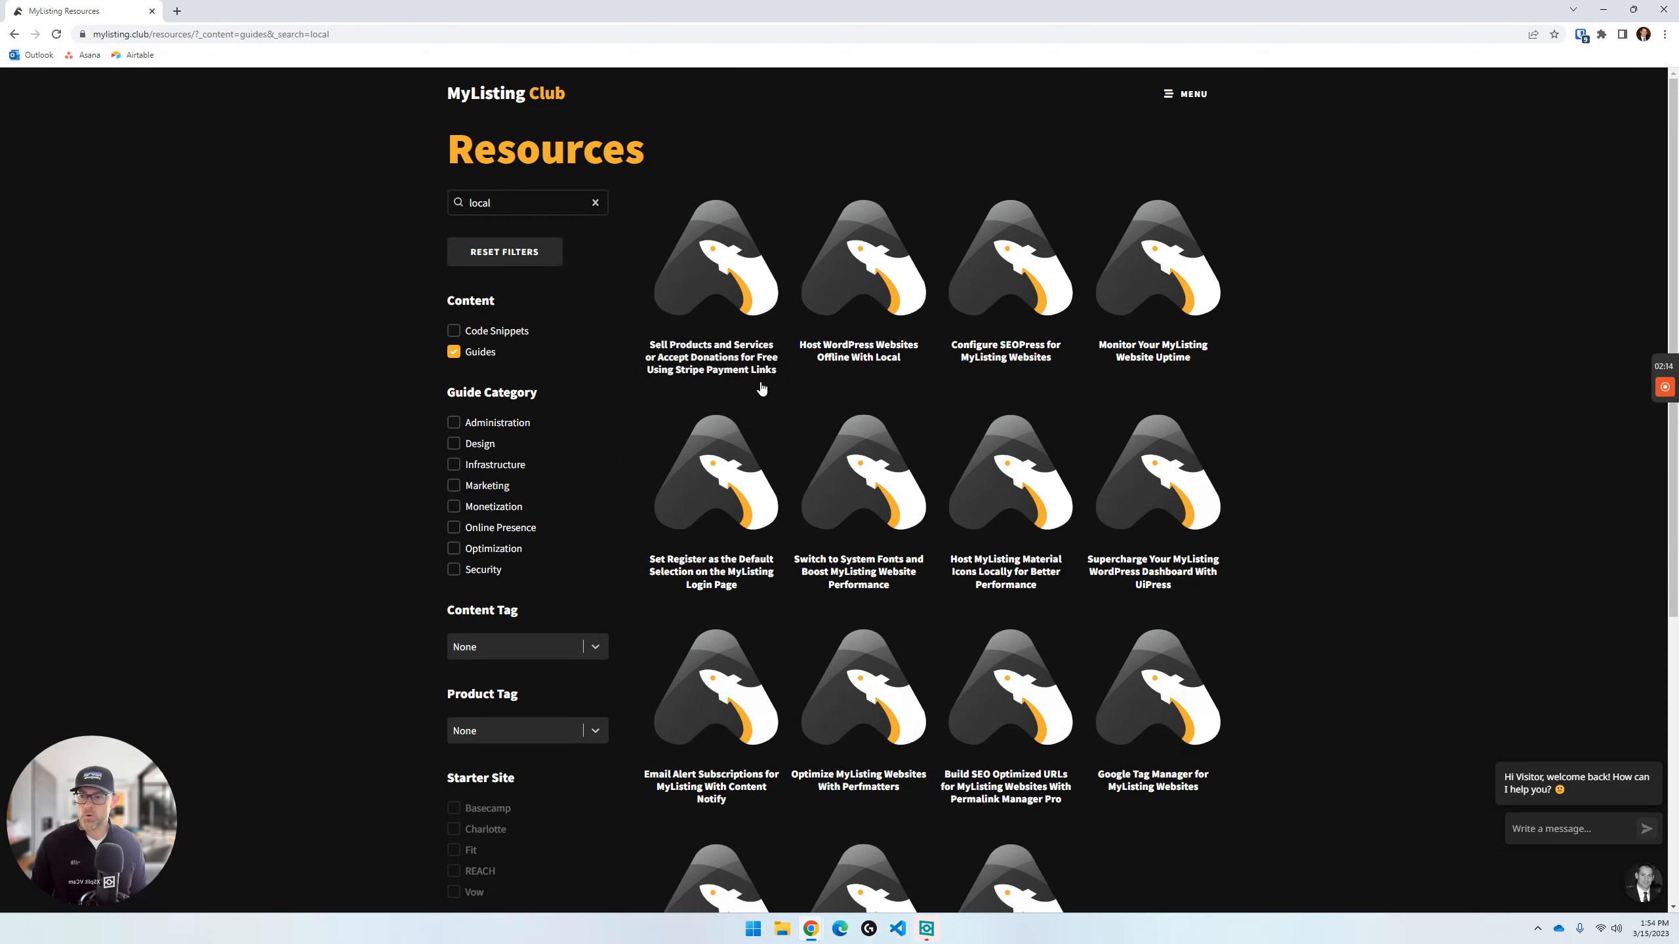
pyautogui.click(879, 364)
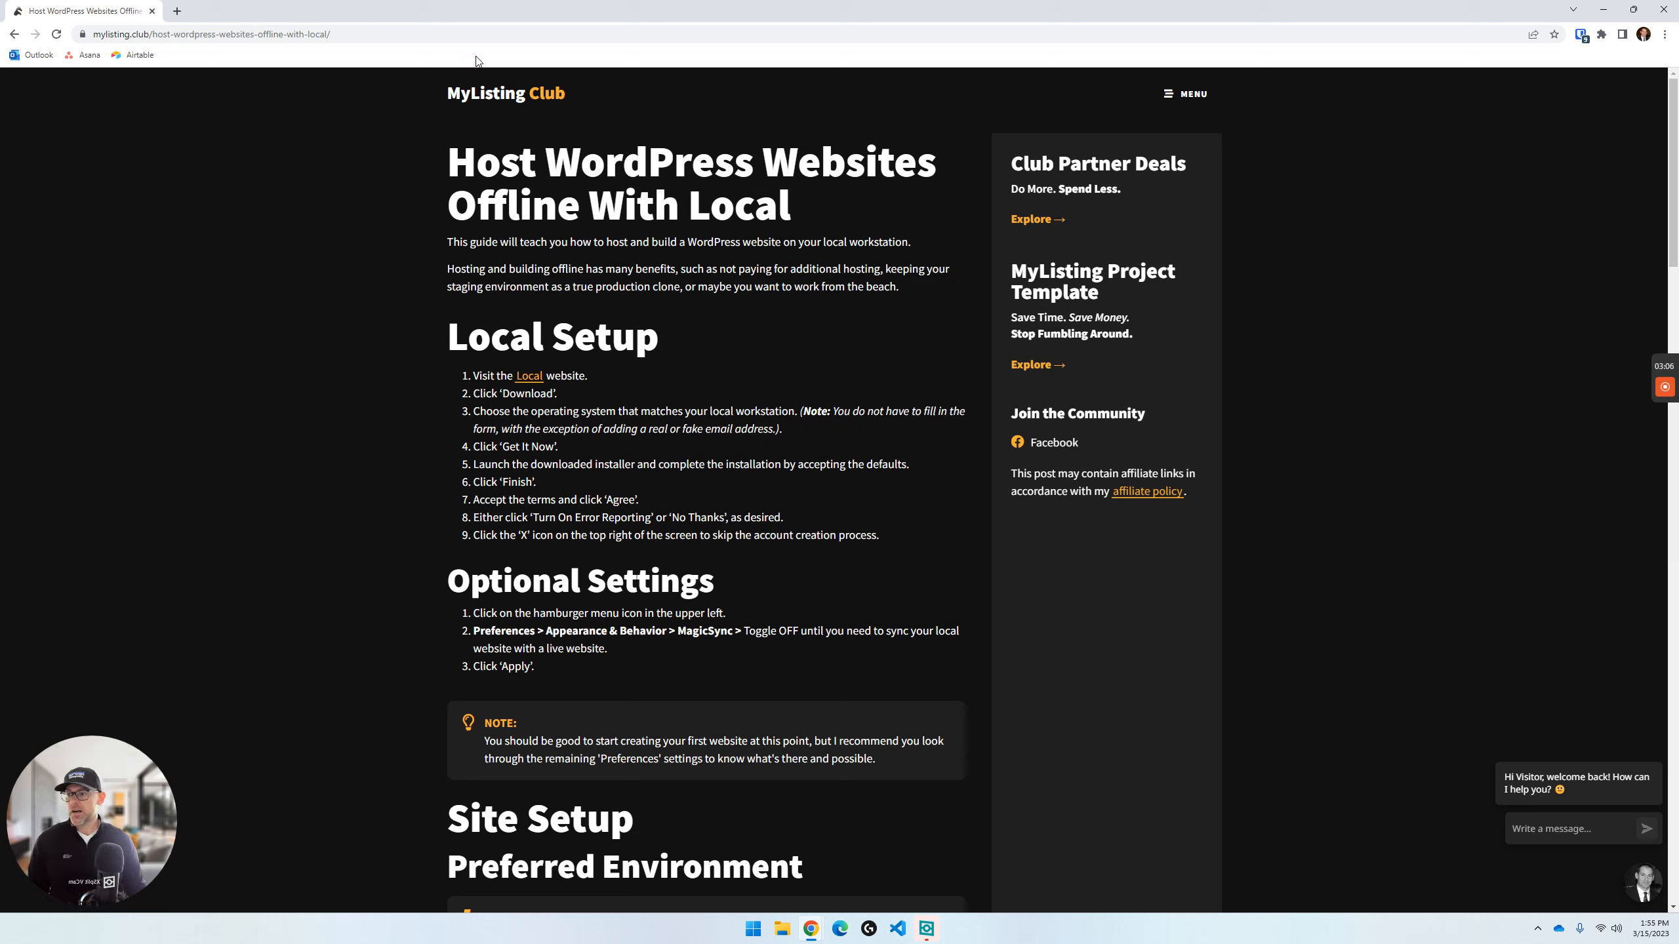
# - Clear the screen by moving the guide's browser window to the other monitor and putting away the XSplit VCam window
pyautogui.moveTo(77, 5); pyautogui.dragTo(1678, 259)
pyautogui.click(1056, 278)
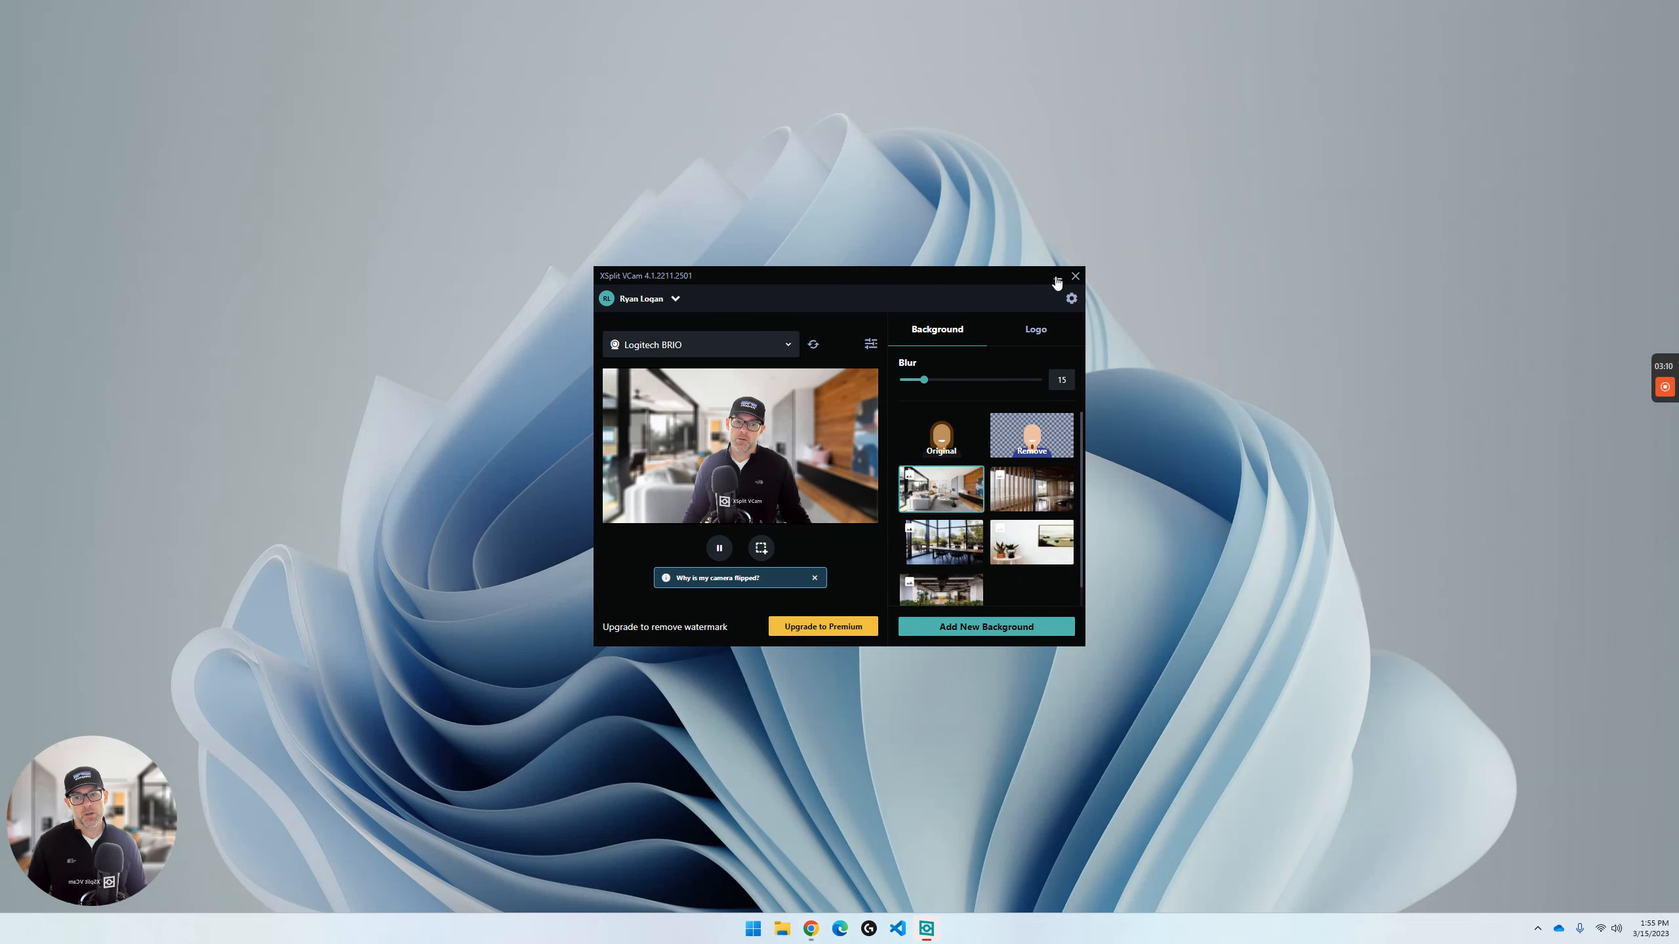
pyautogui.click(1056, 281)
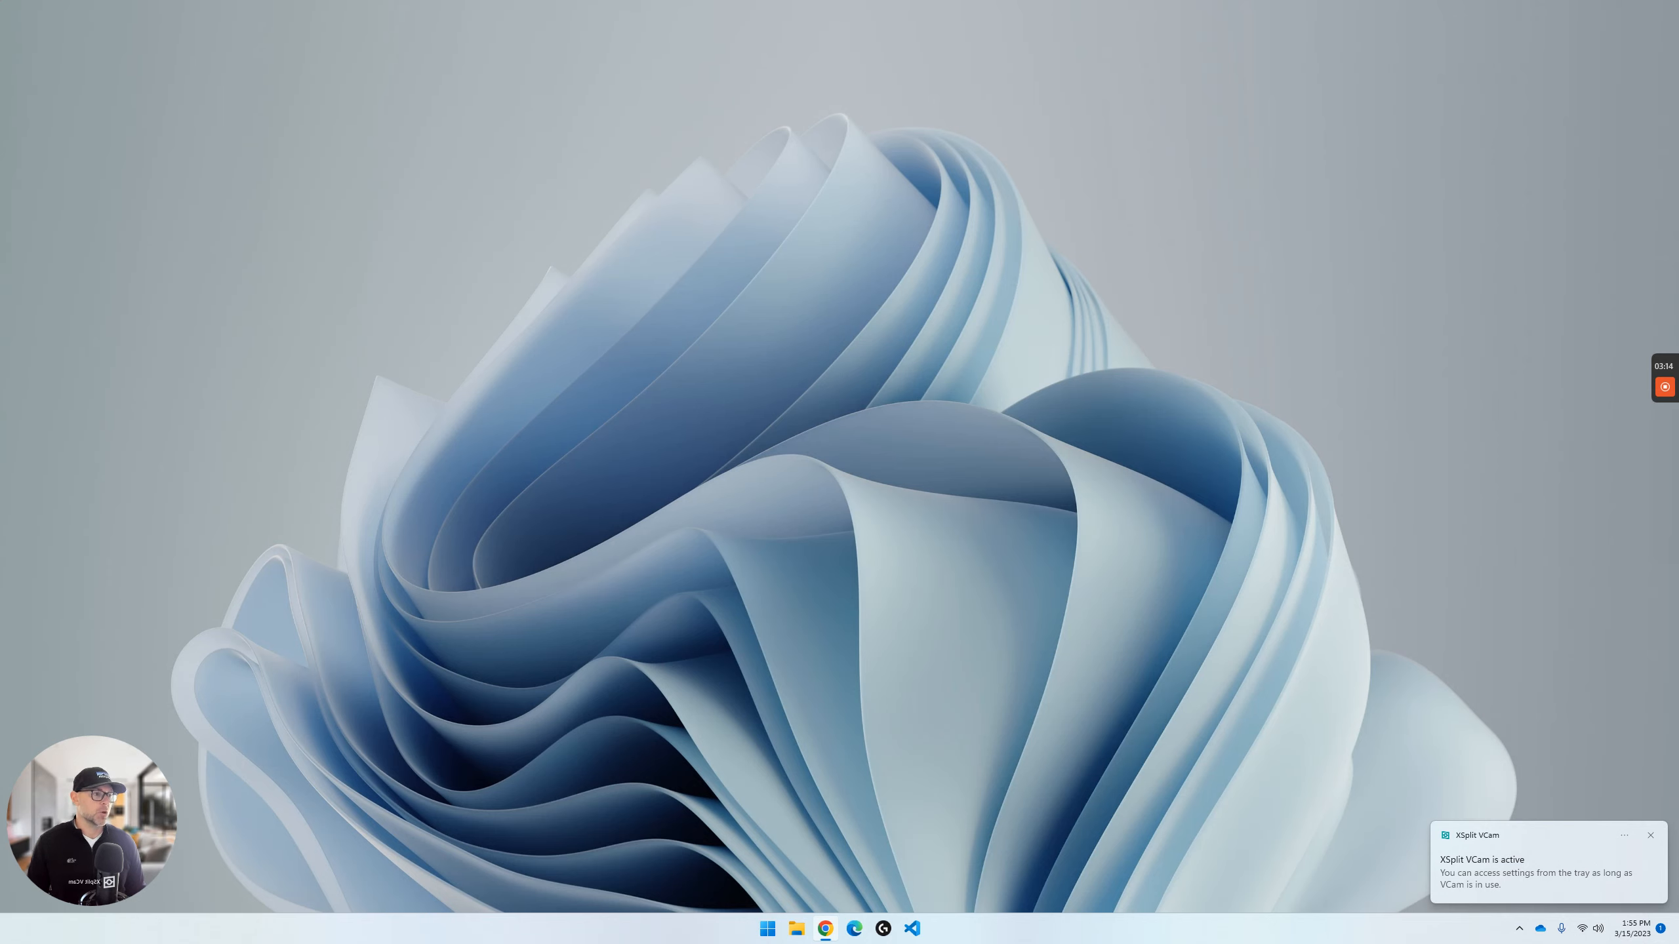
# - Bring the localwp.com browser window on screen maximized and choose Windows as the platform in the Local download form
pyautogui.moveTo(1678, 143); pyautogui.dragTo(546, 143)
pyautogui.doubleClick(655, 145)
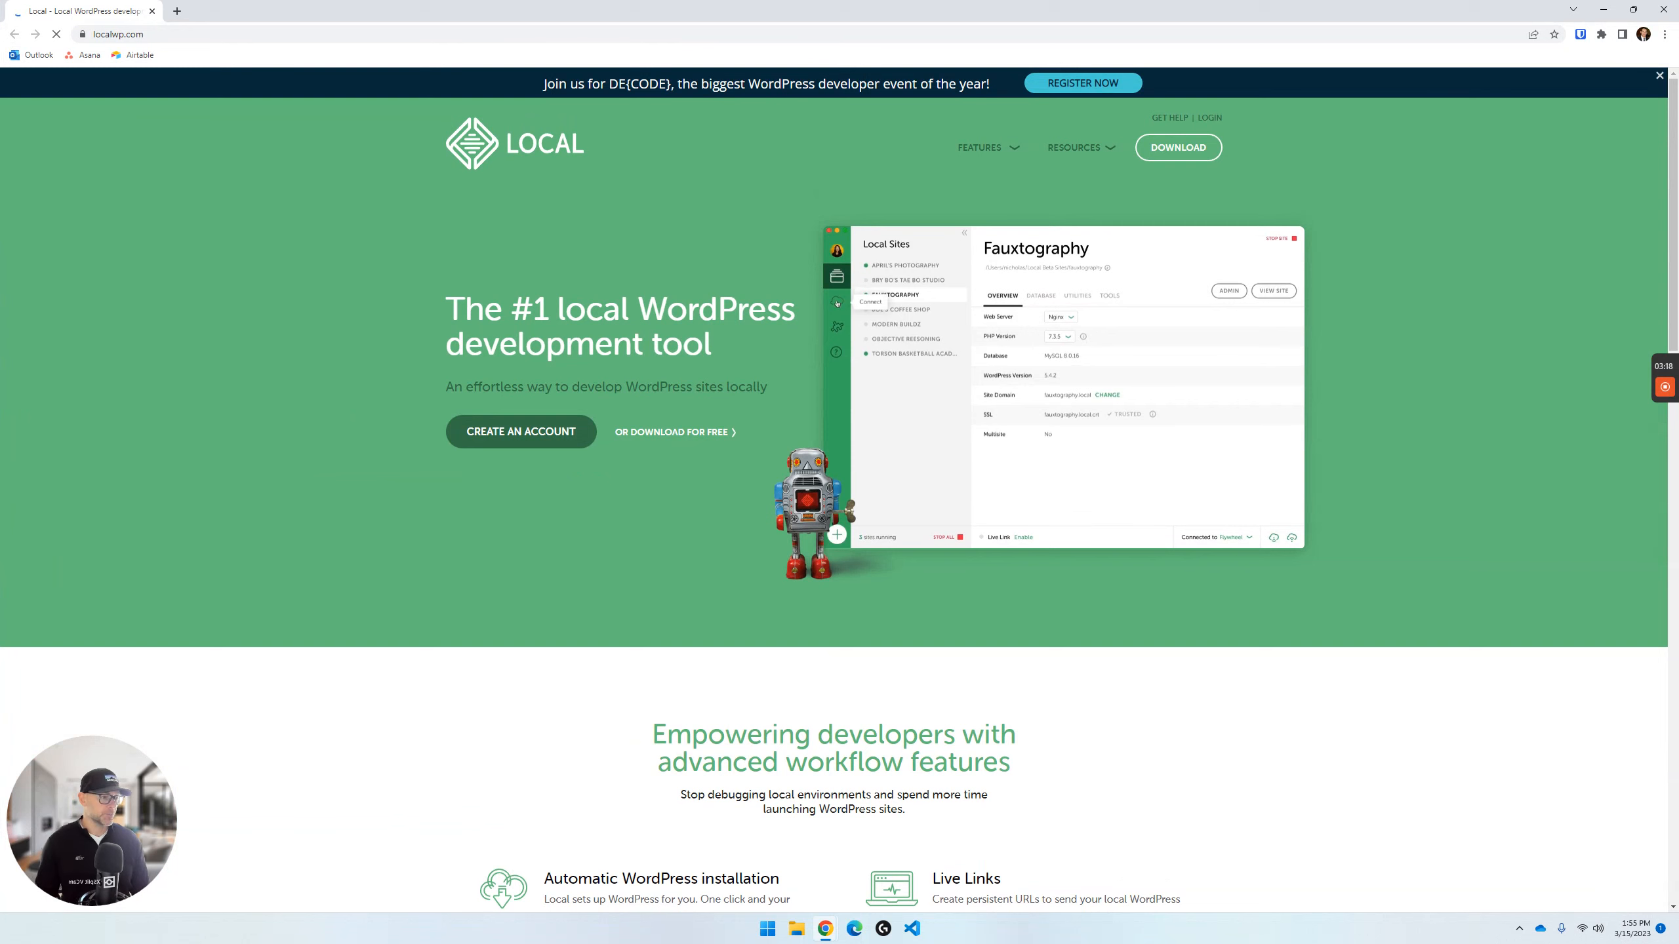
pyautogui.click(1173, 154)
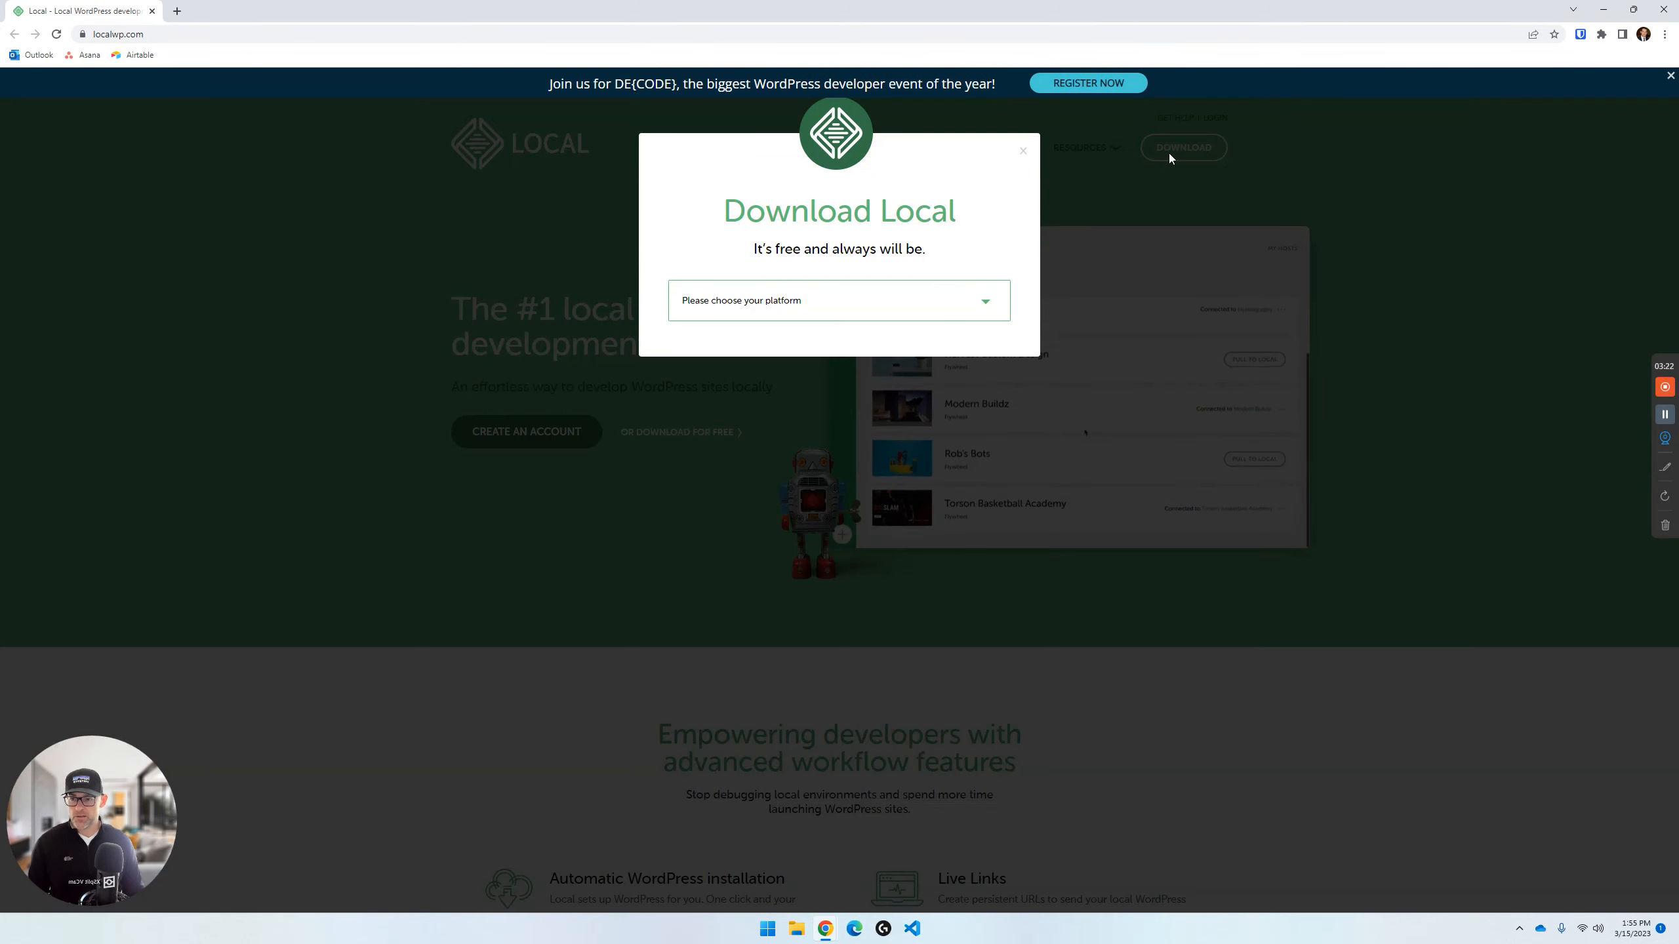
pyautogui.click(818, 311)
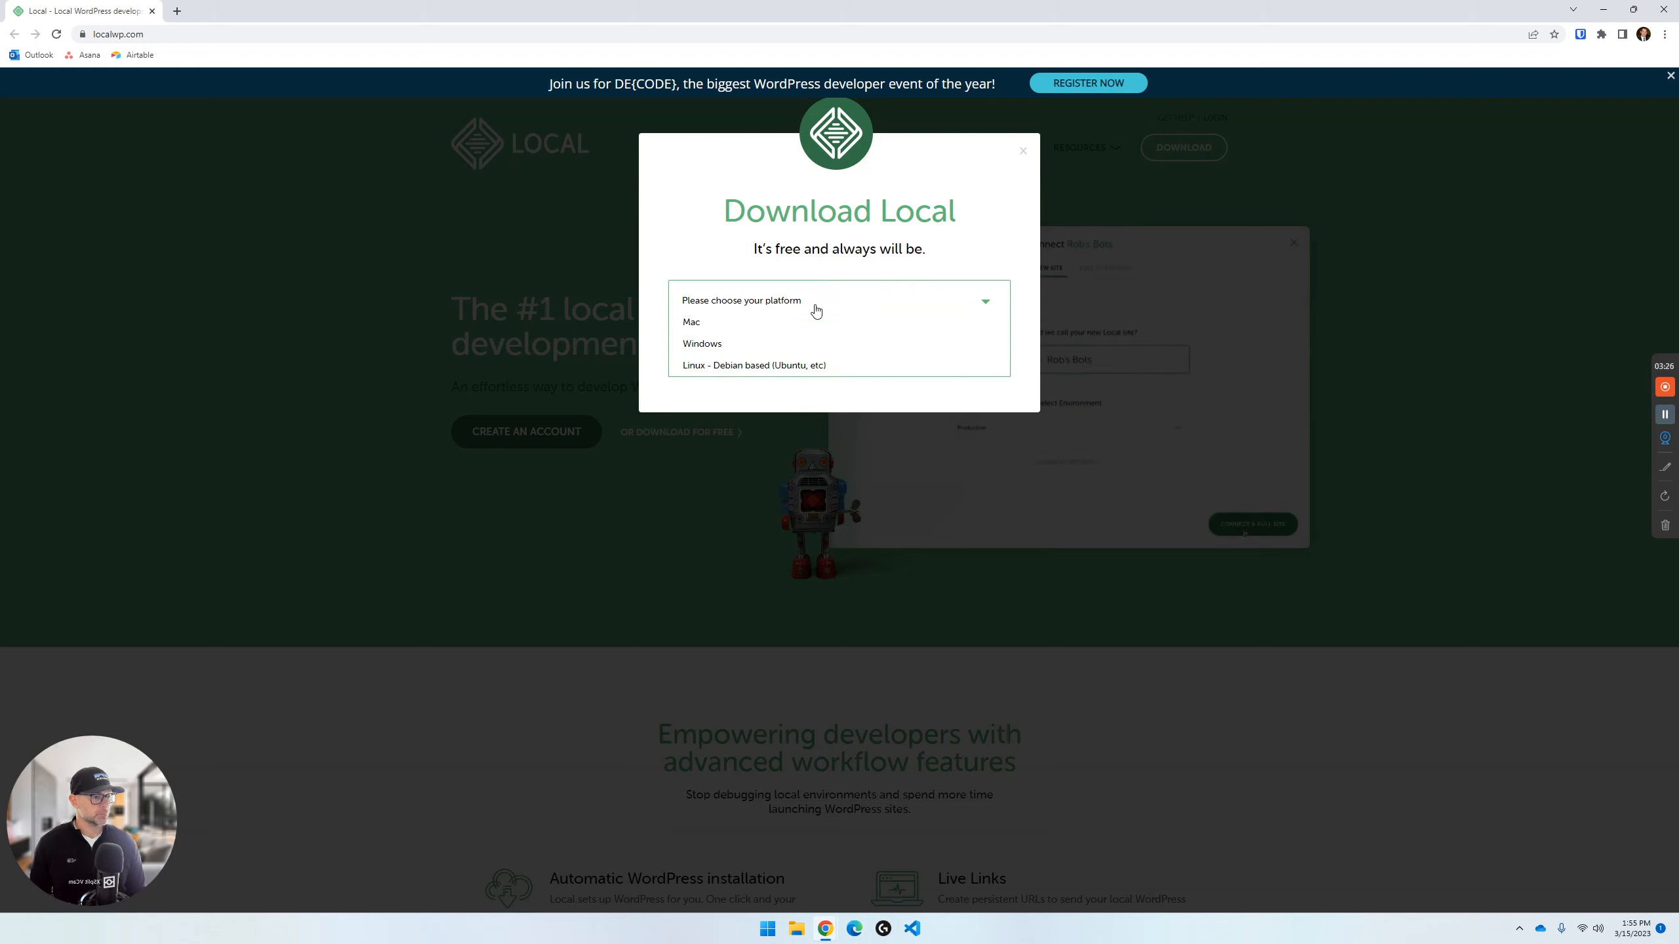
pyautogui.click(737, 353)
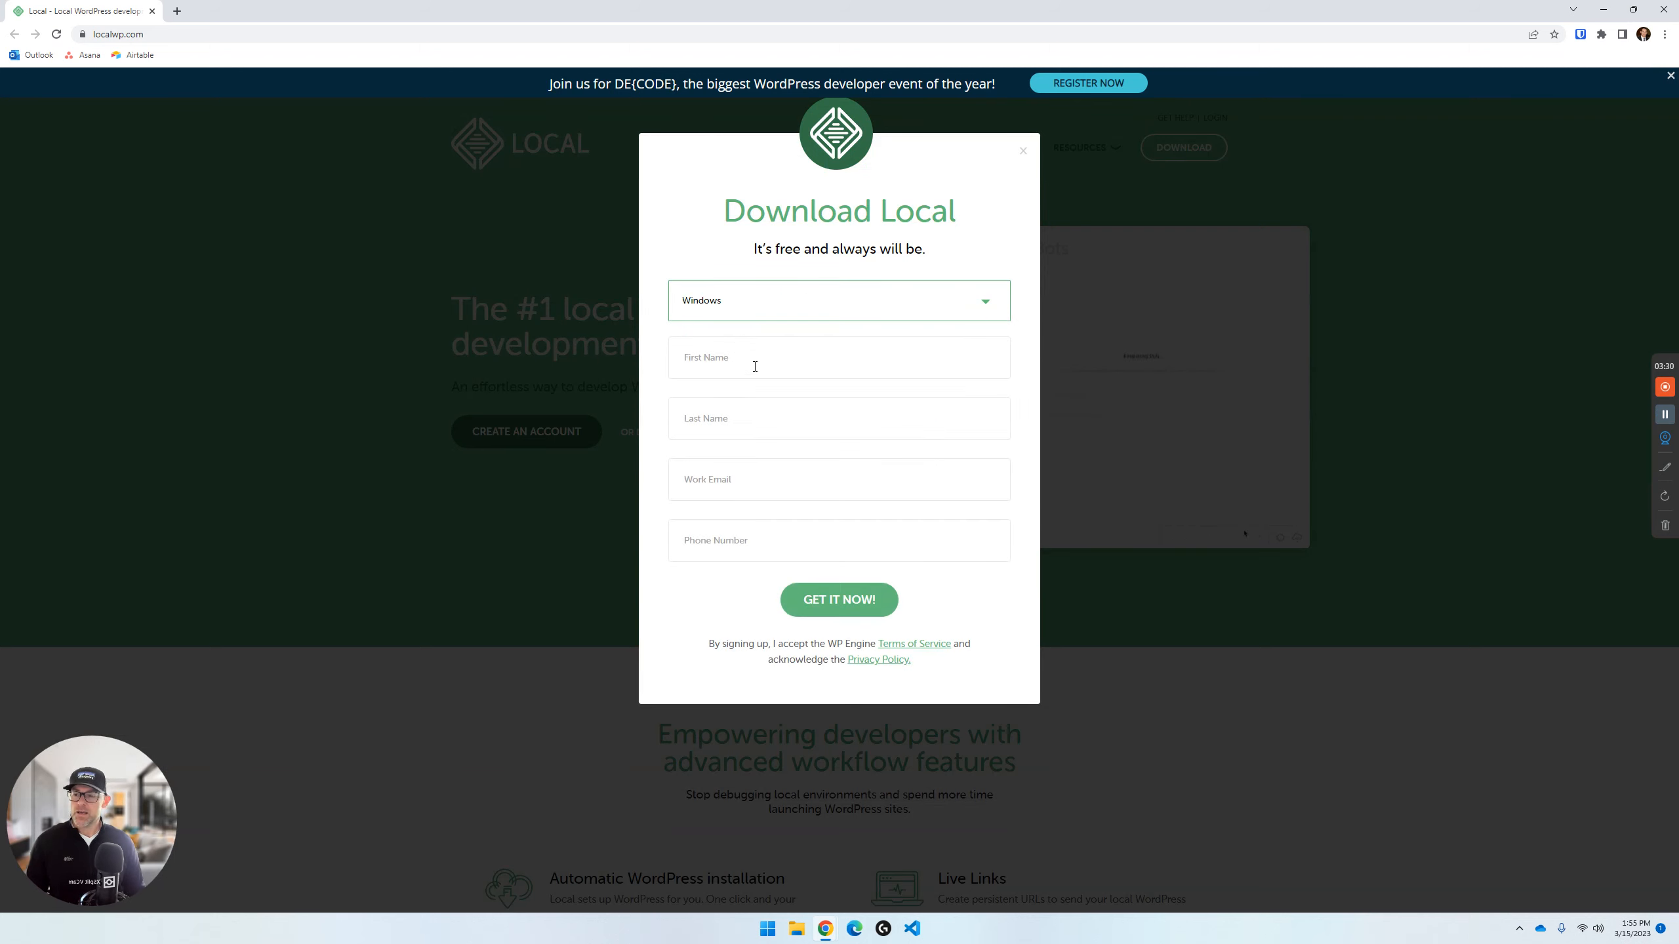
# - Fill in only the work email in the Local download form and submit it to start the download
pyautogui.click(746, 416)
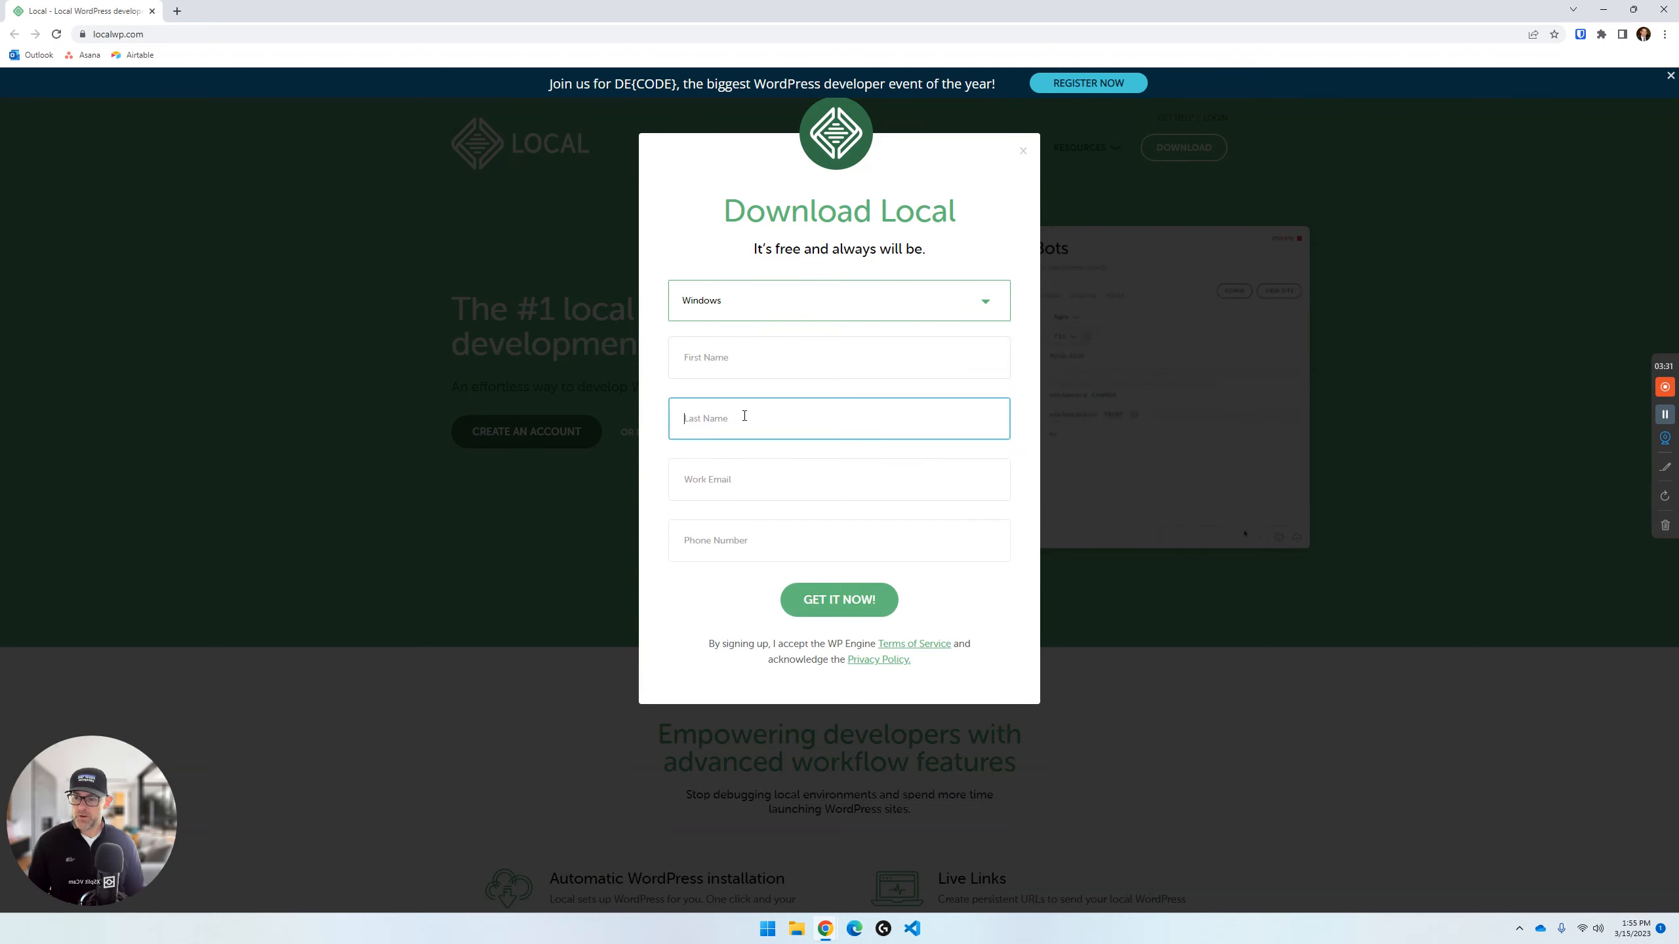
pyautogui.click(734, 486)
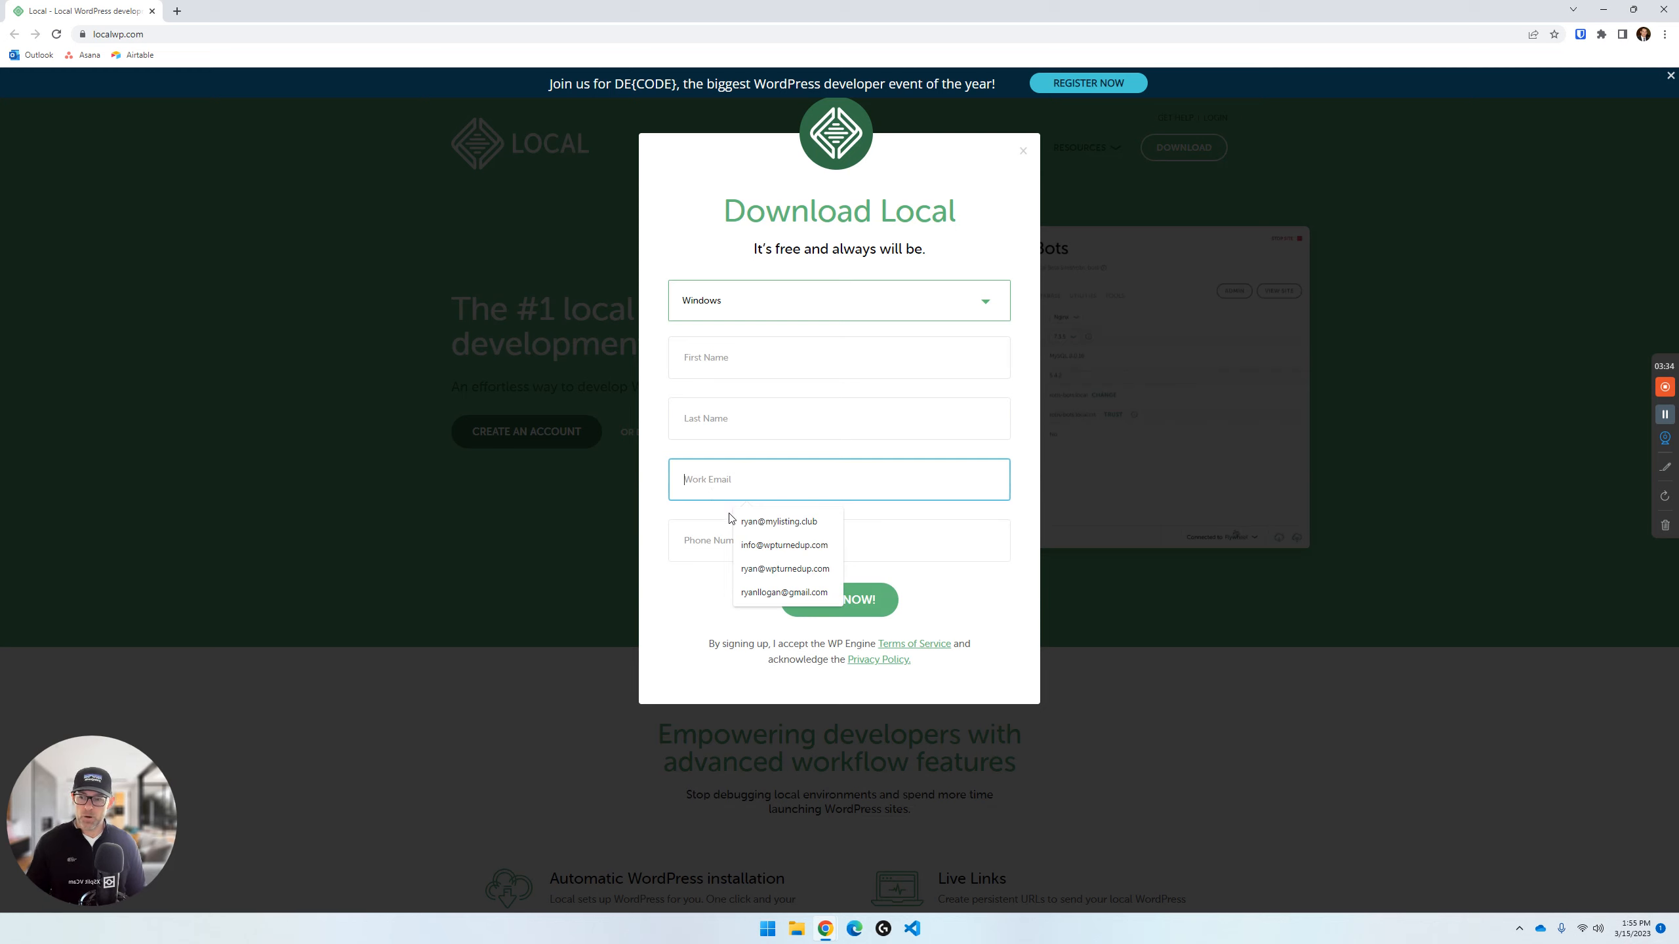
pyautogui.click(695, 539)
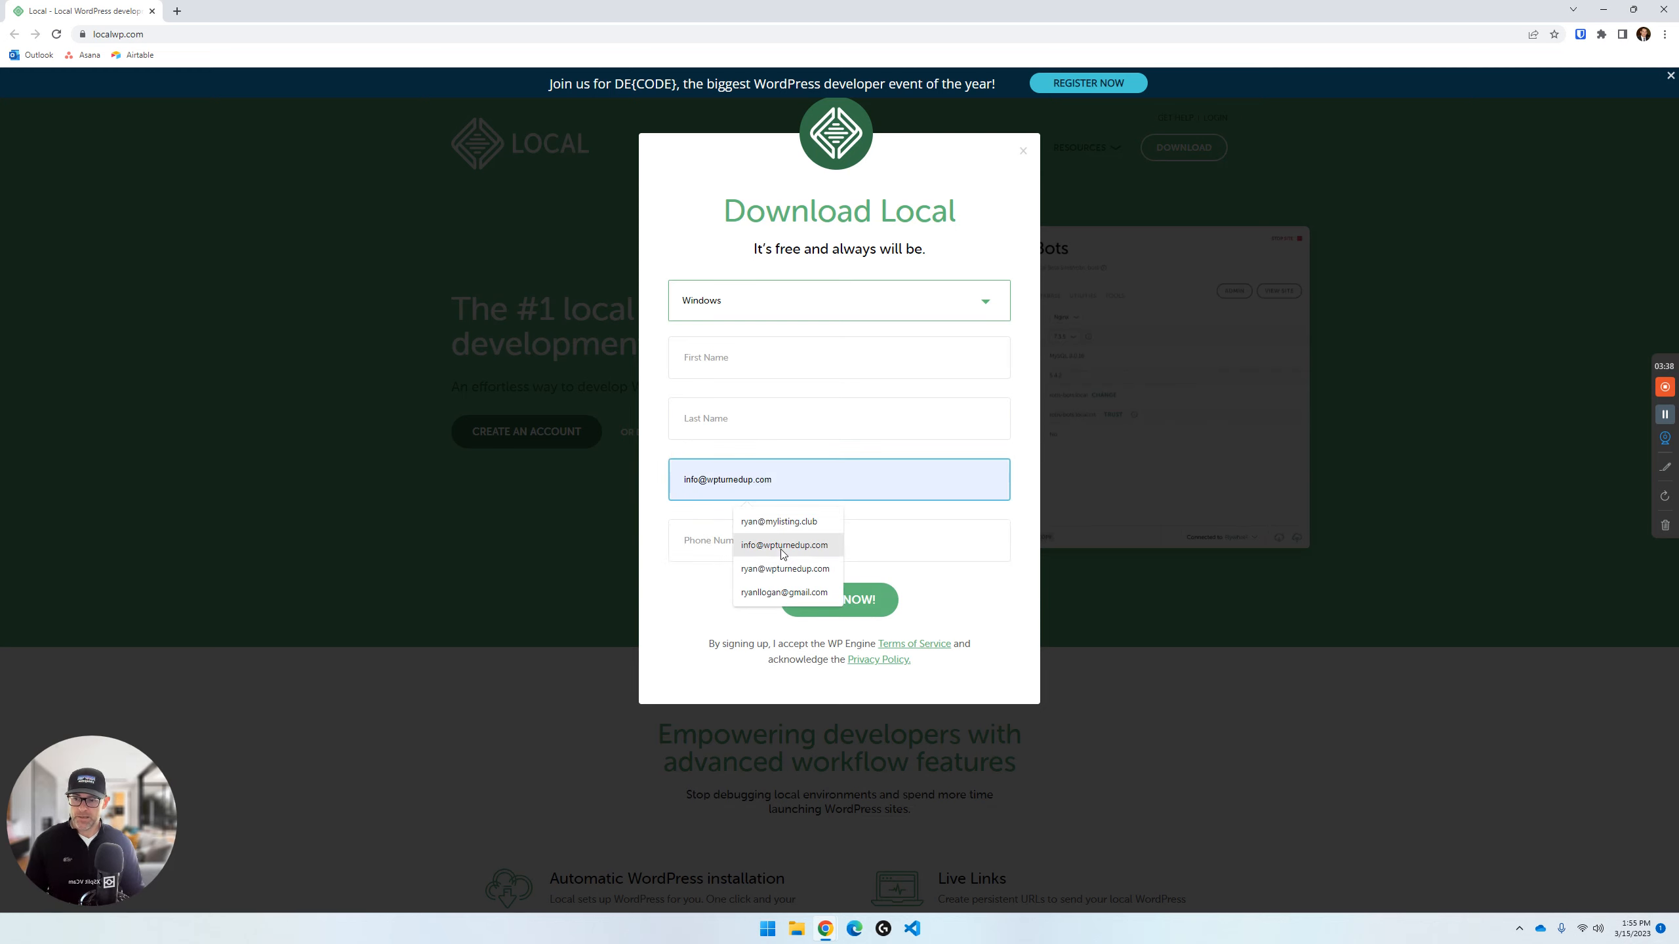
pyautogui.click(778, 522)
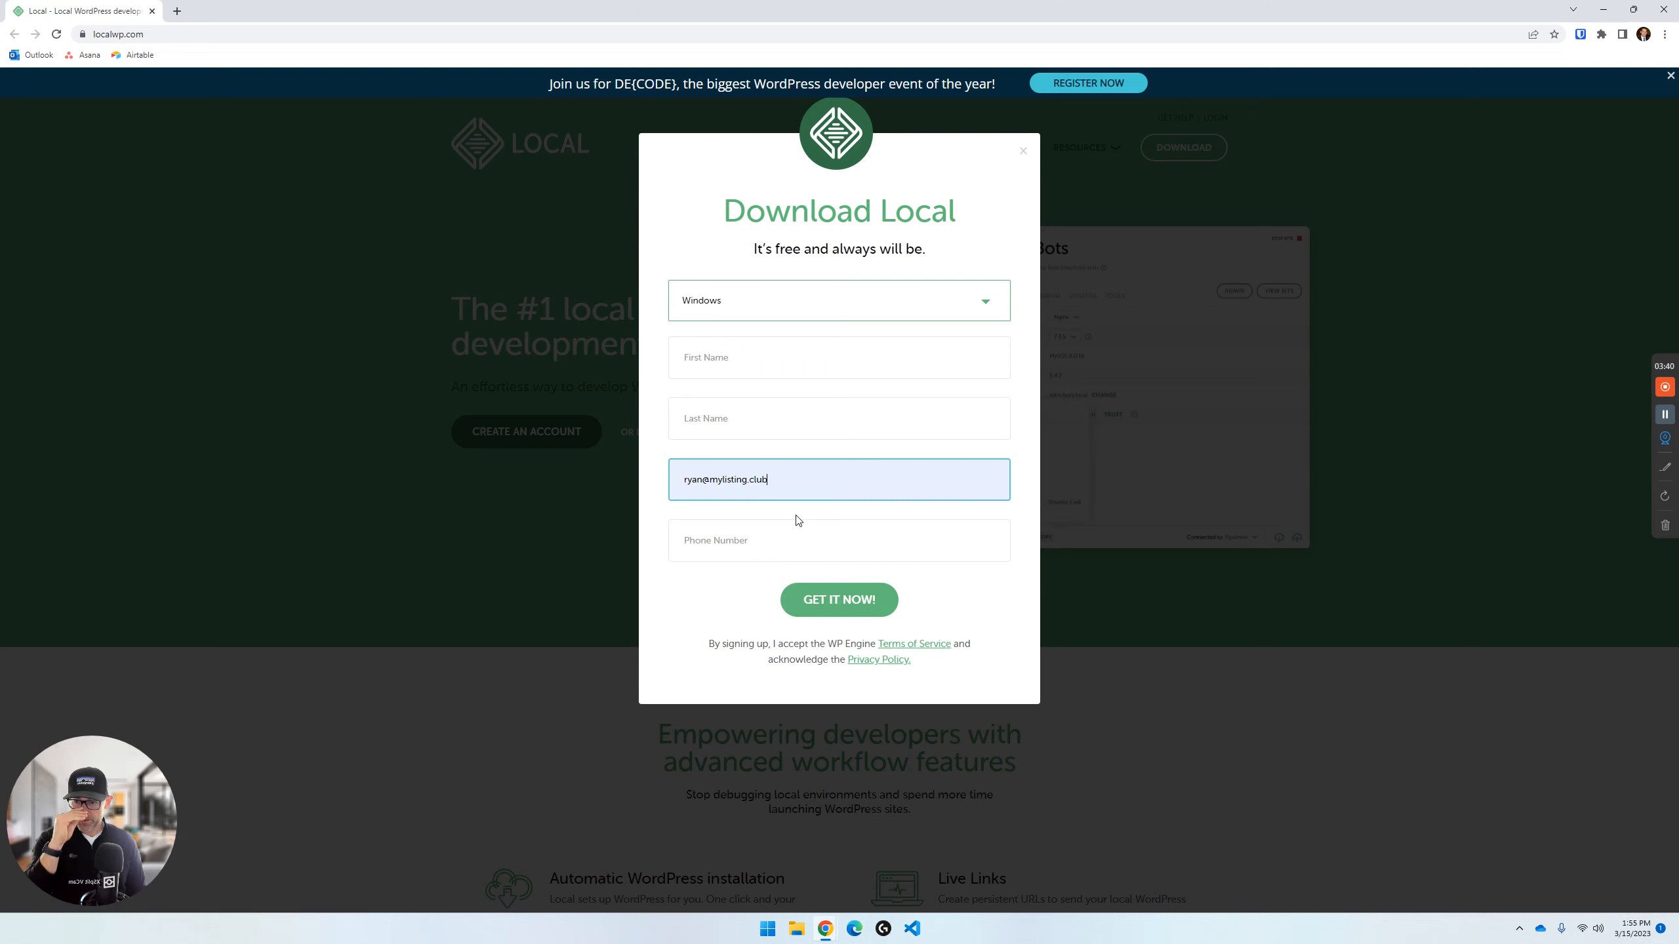
pyautogui.click(840, 602)
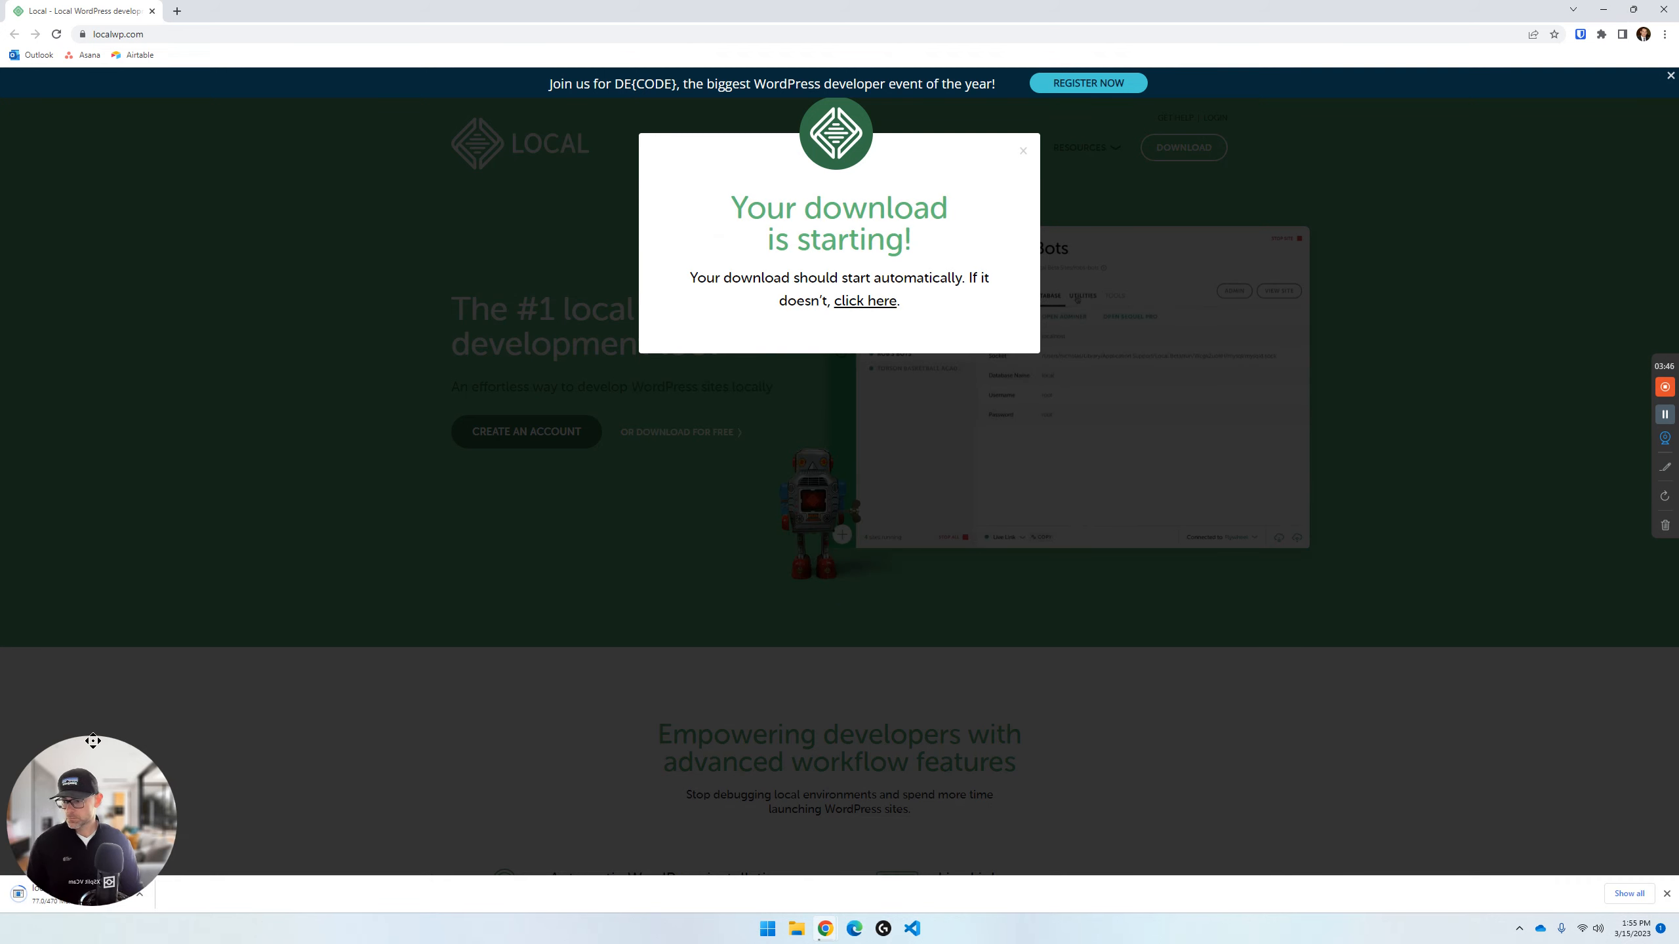
# - Run the downloaded local-6.6.1-windows.exe installer and close the browser
pyautogui.moveTo(92, 740); pyautogui.dragTo(92, 698)
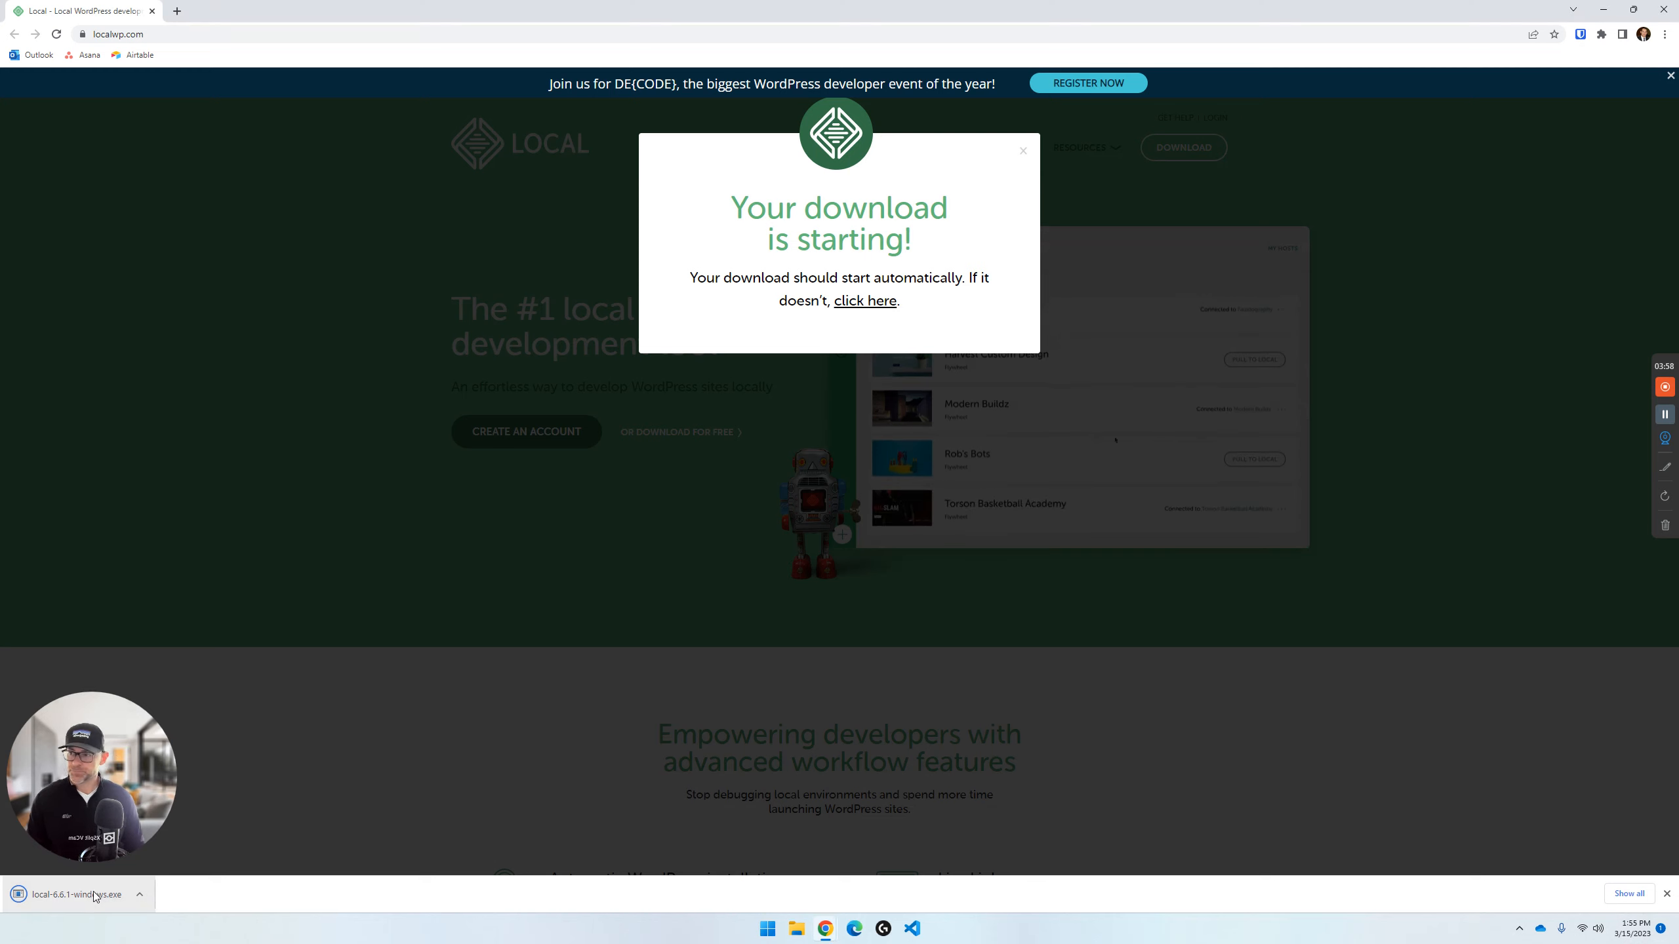
pyautogui.click(102, 898)
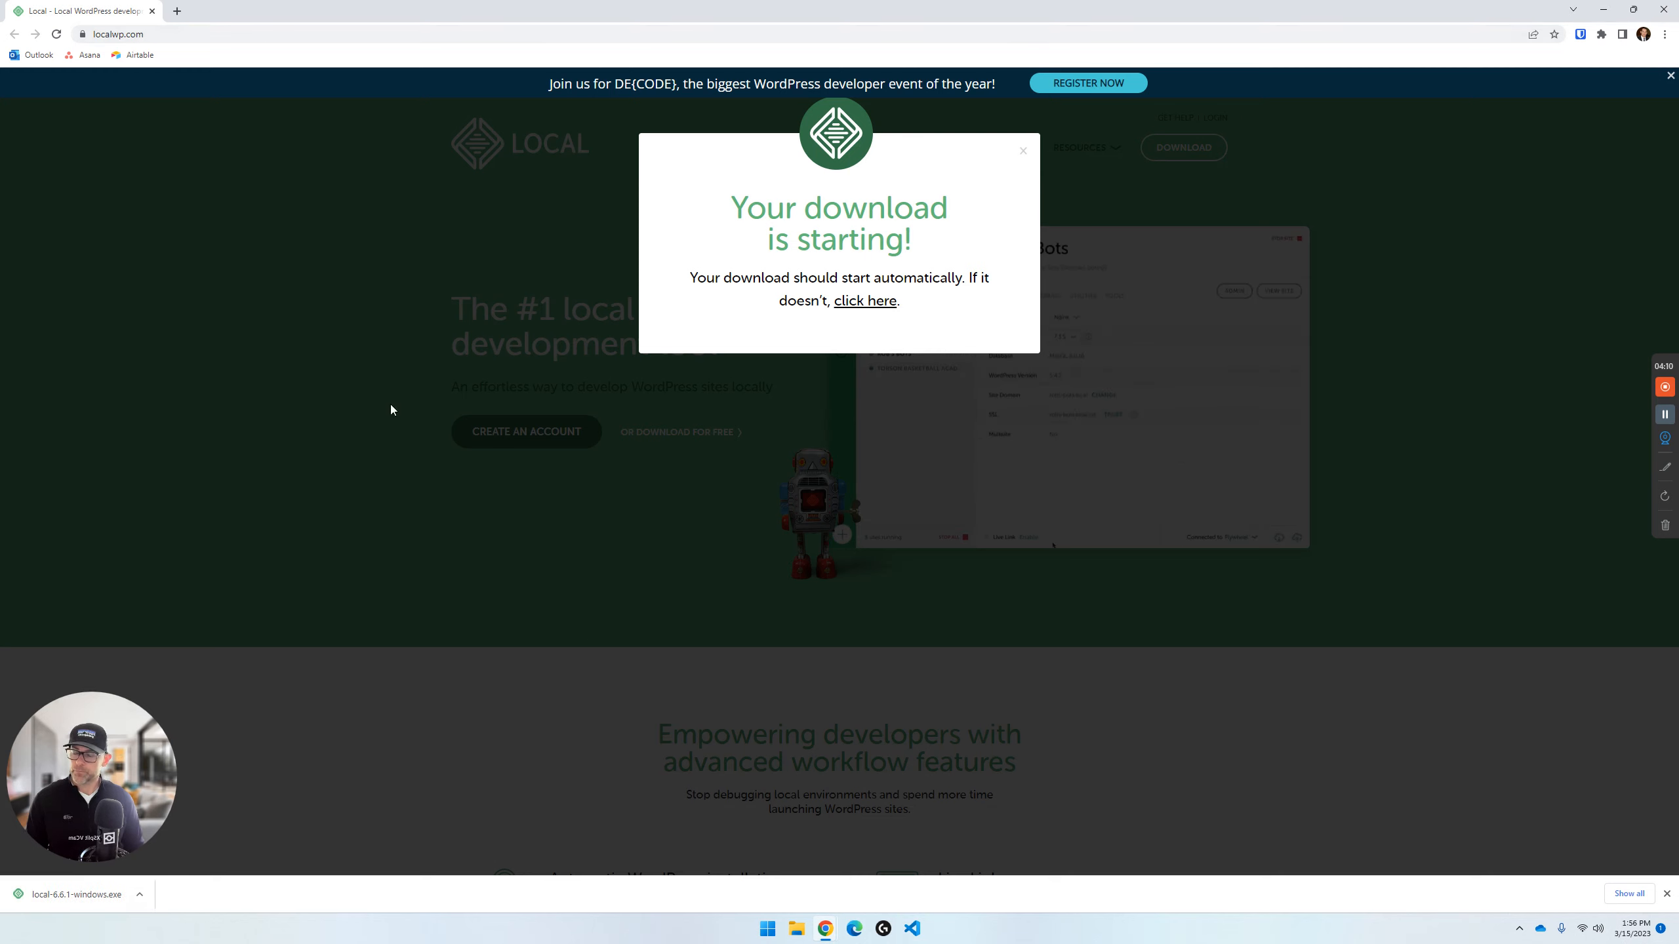
pyautogui.click(1661, 11)
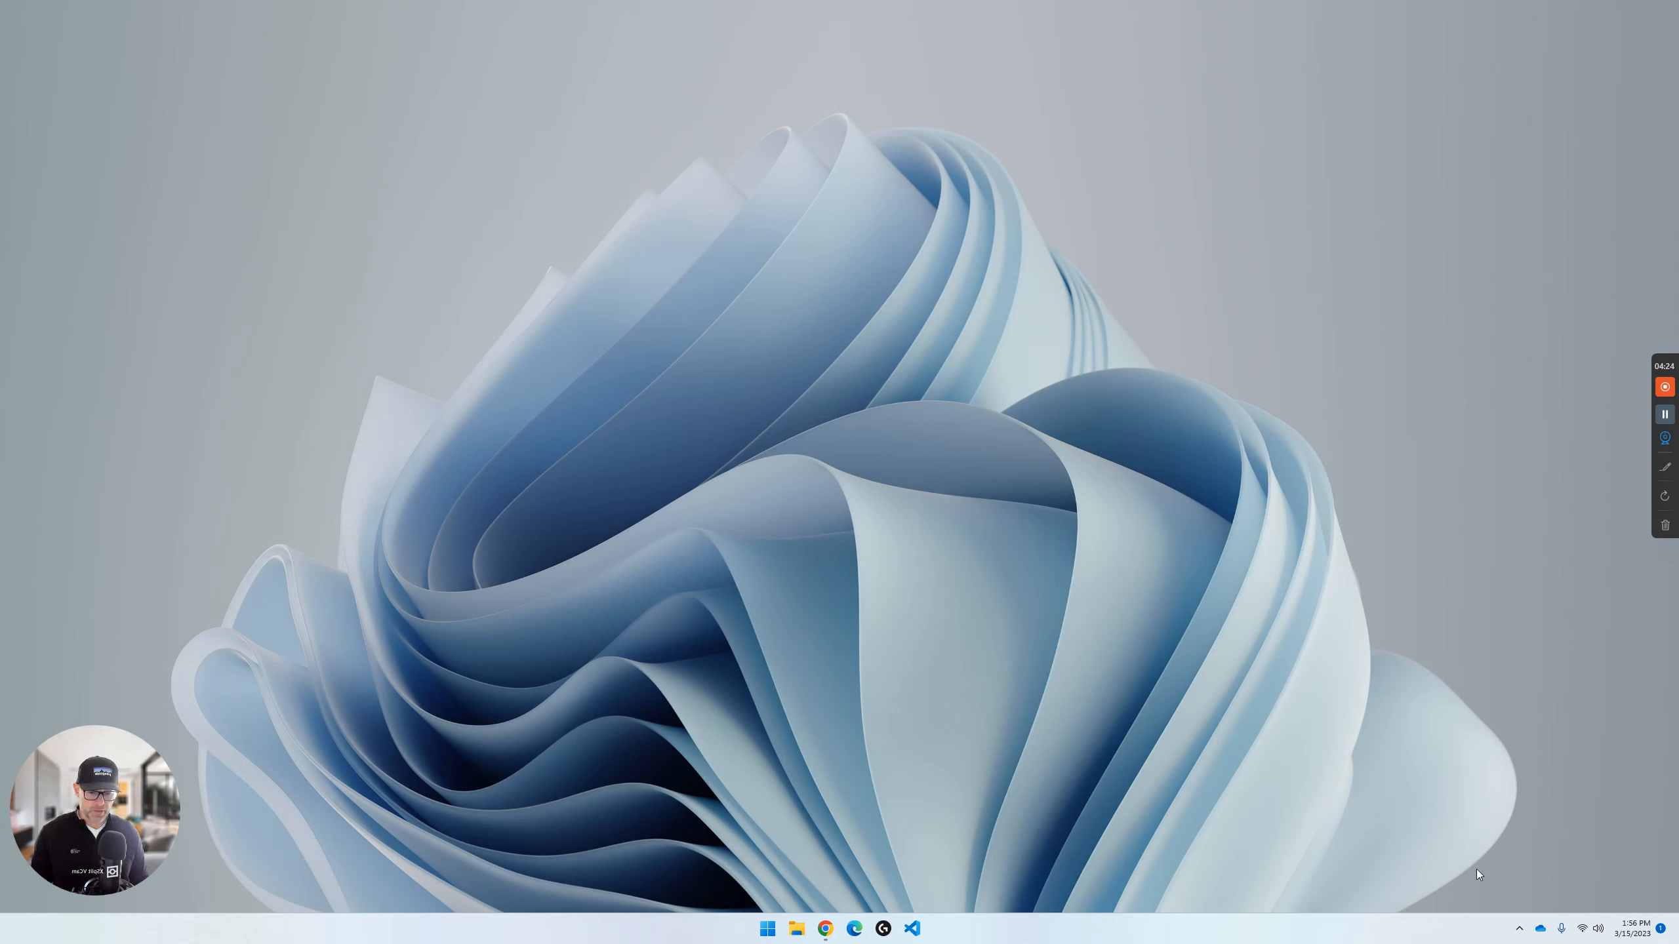
pyautogui.click(1518, 928)
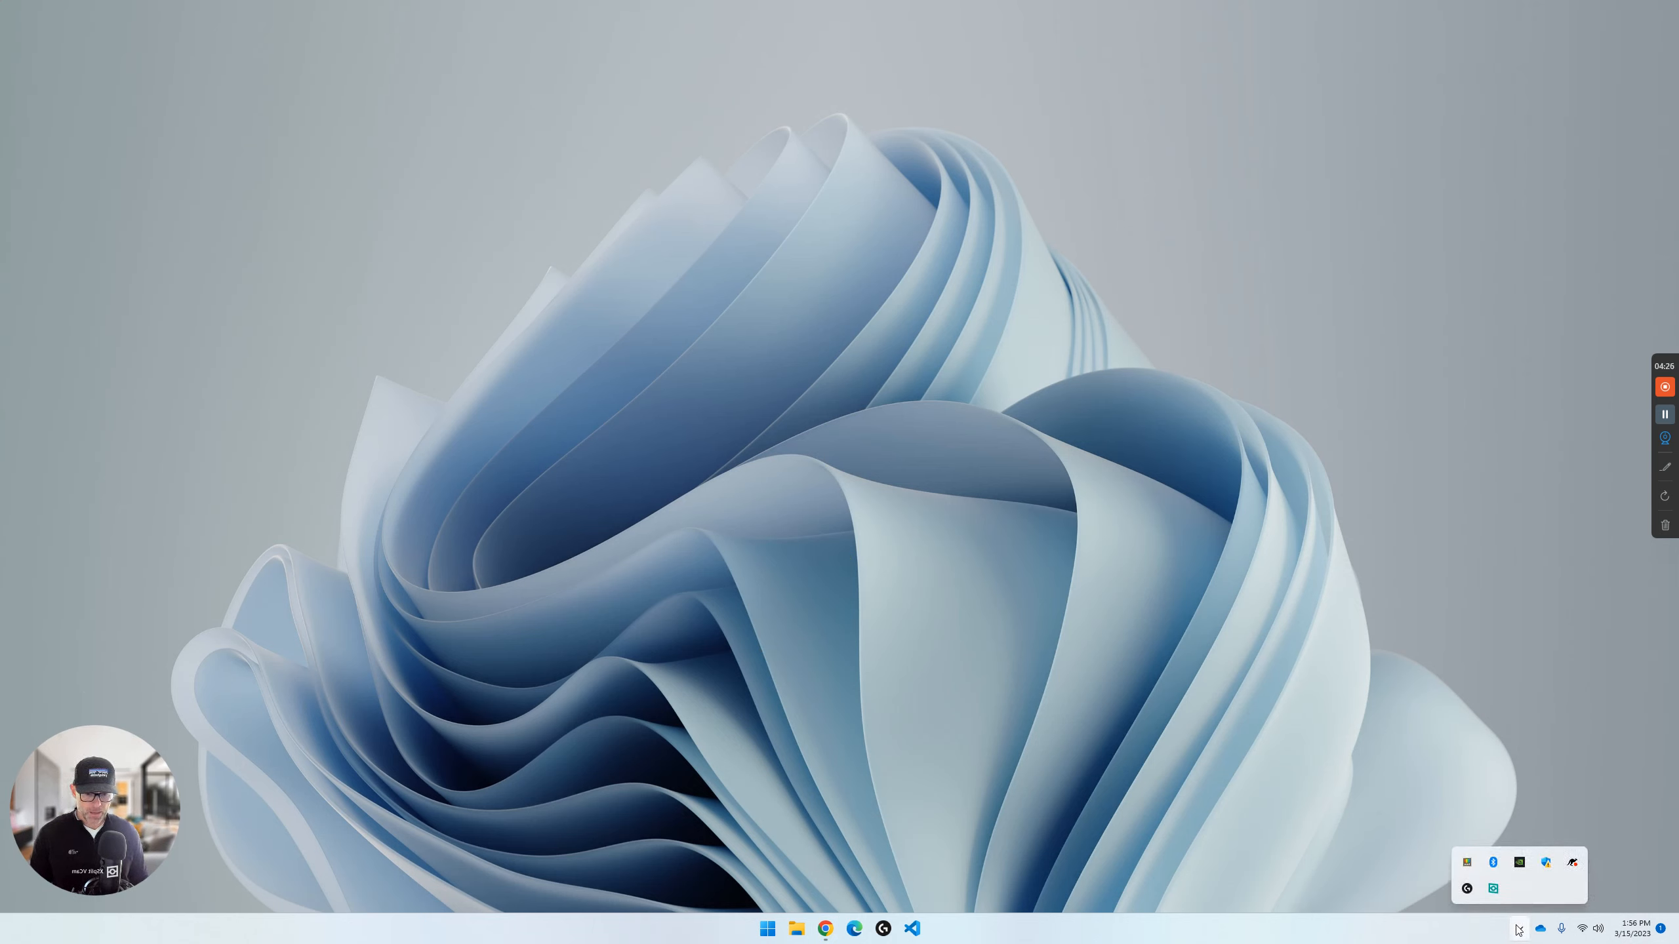
pyautogui.click(1519, 929)
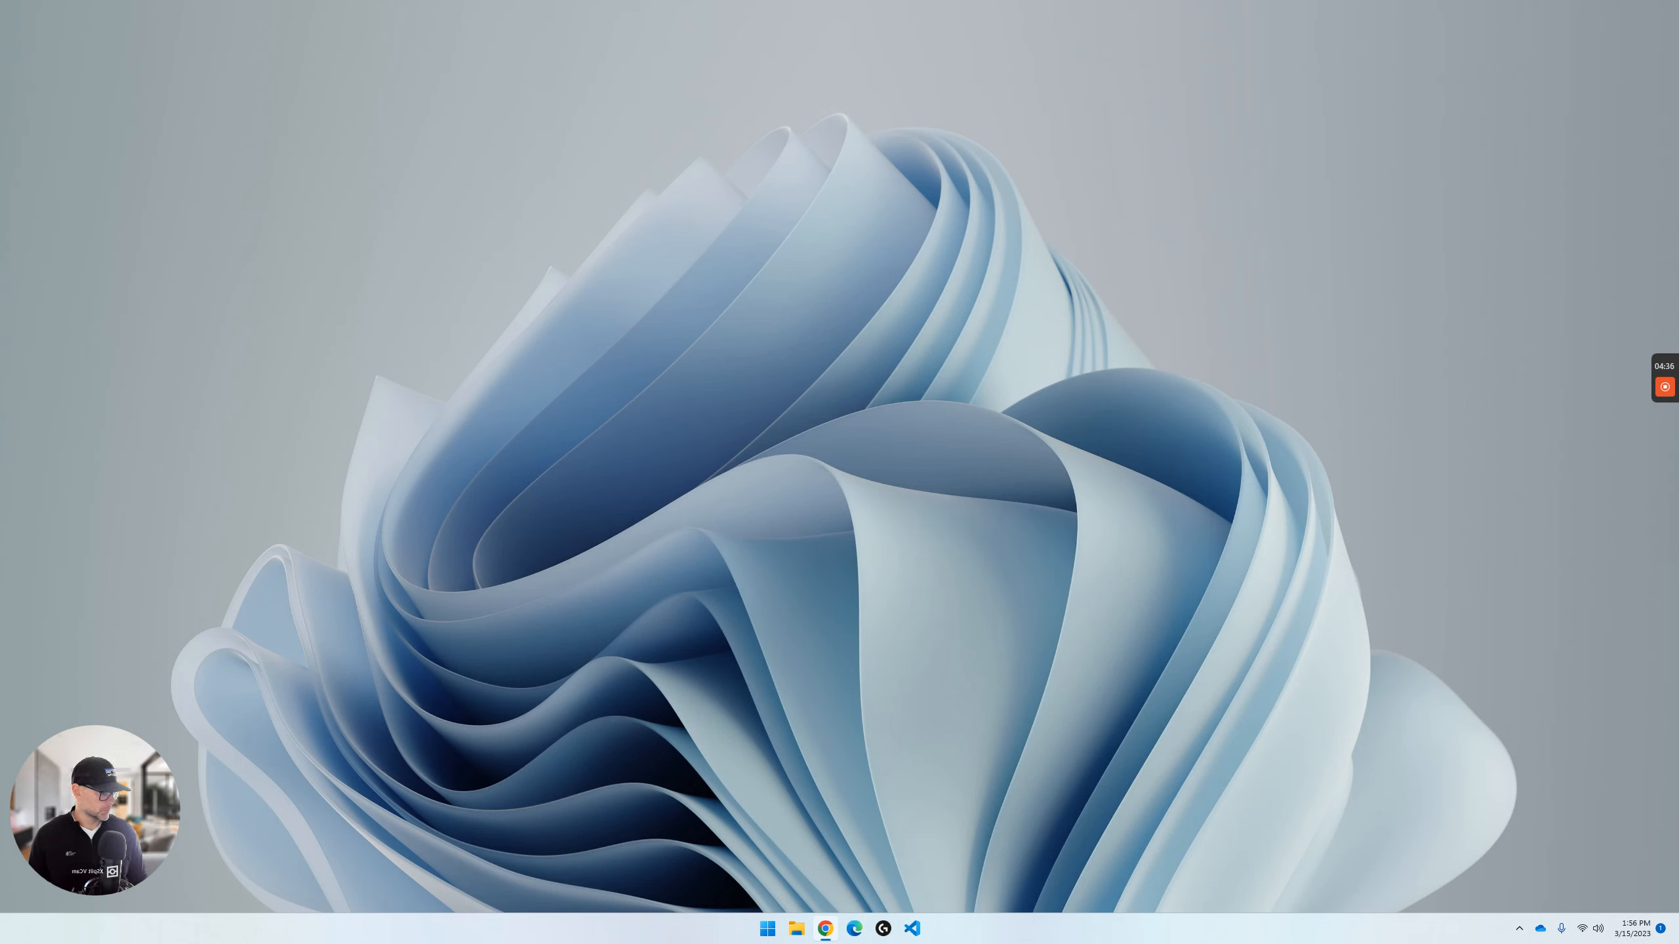
pyautogui.click(981, 566)
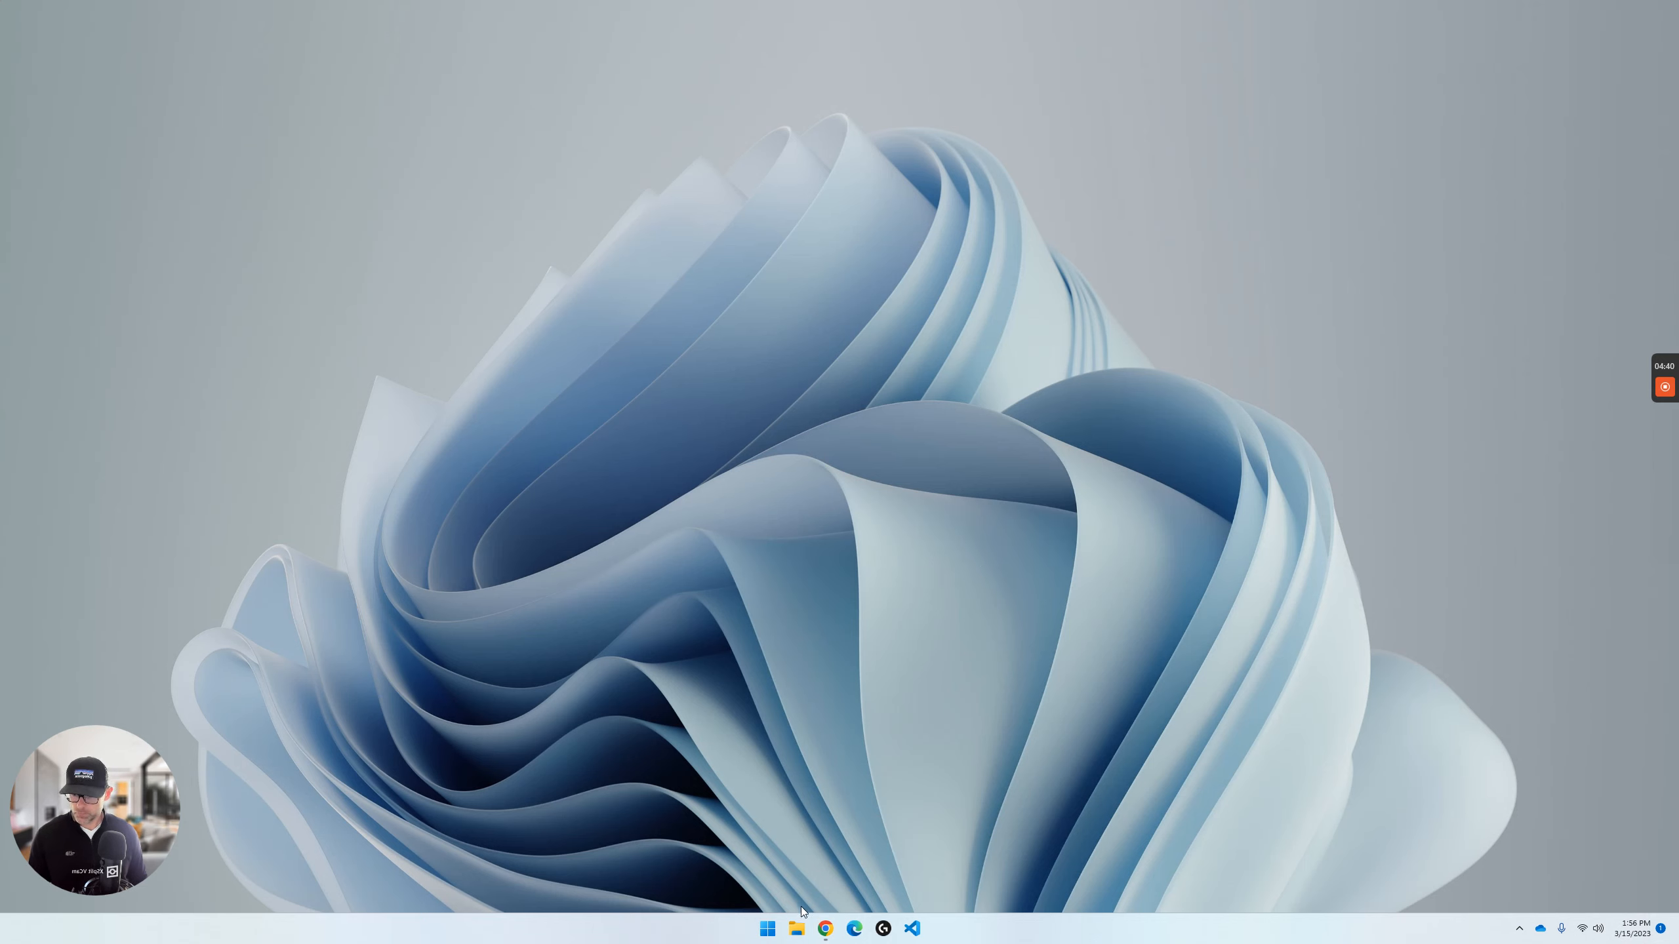
# - Switch to File Explorer, launch local-6.6.1-windows from the Downloads folder, and close the window
pyautogui.click(796, 929)
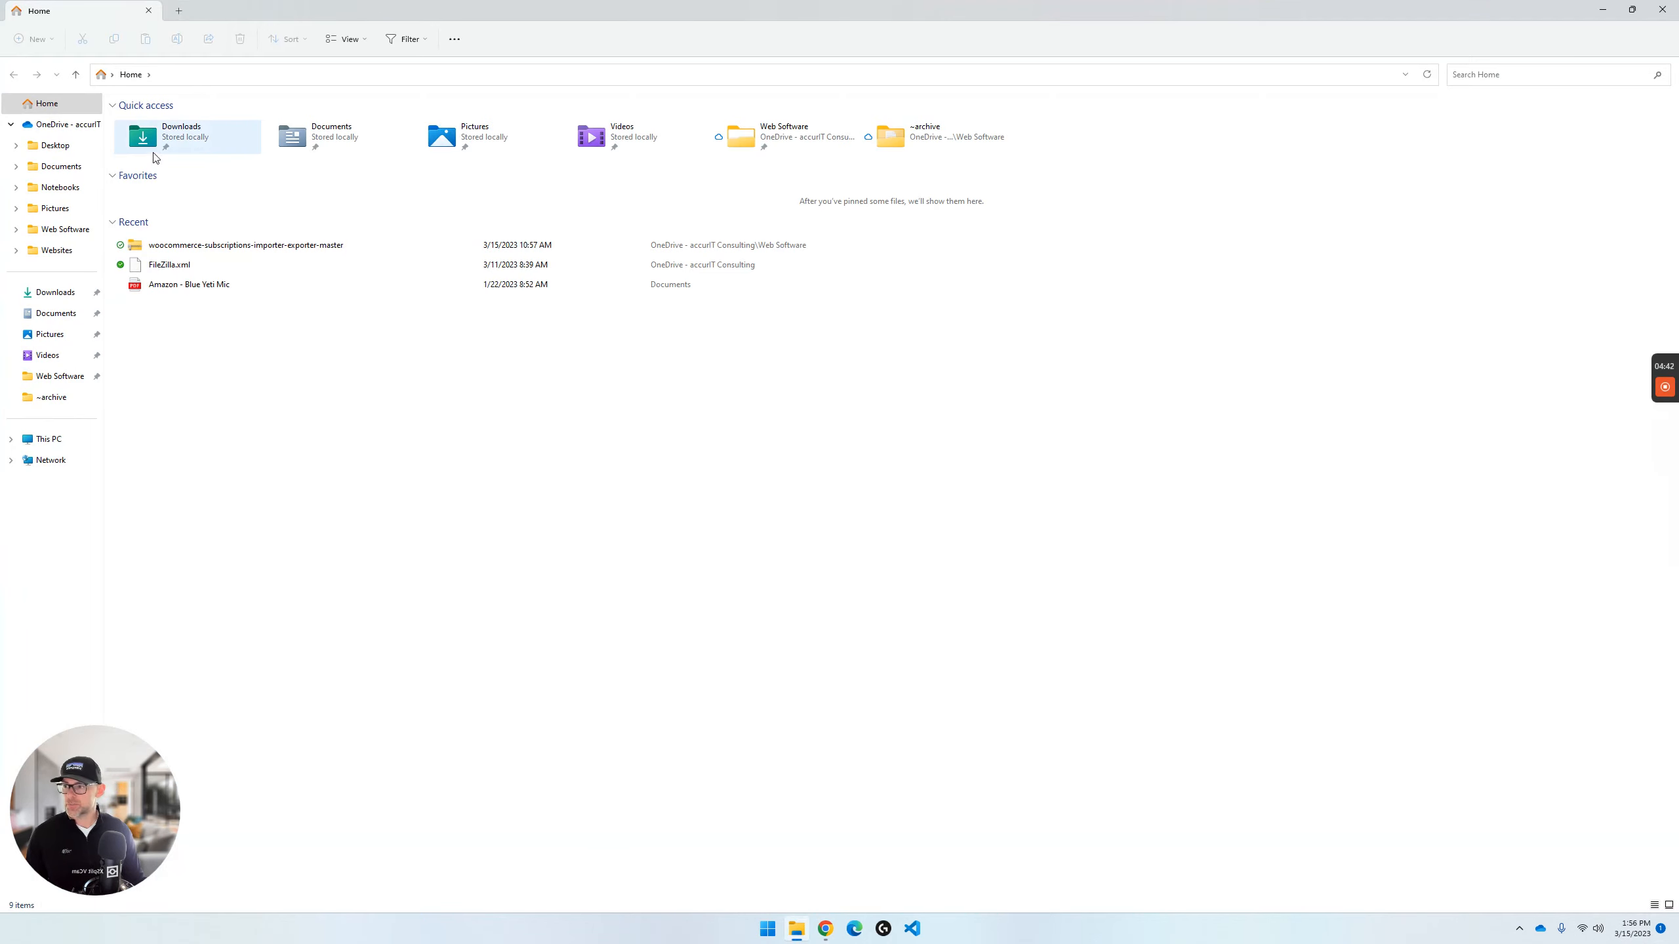
pyautogui.doubleClick(154, 153)
pyautogui.doubleClick(192, 140)
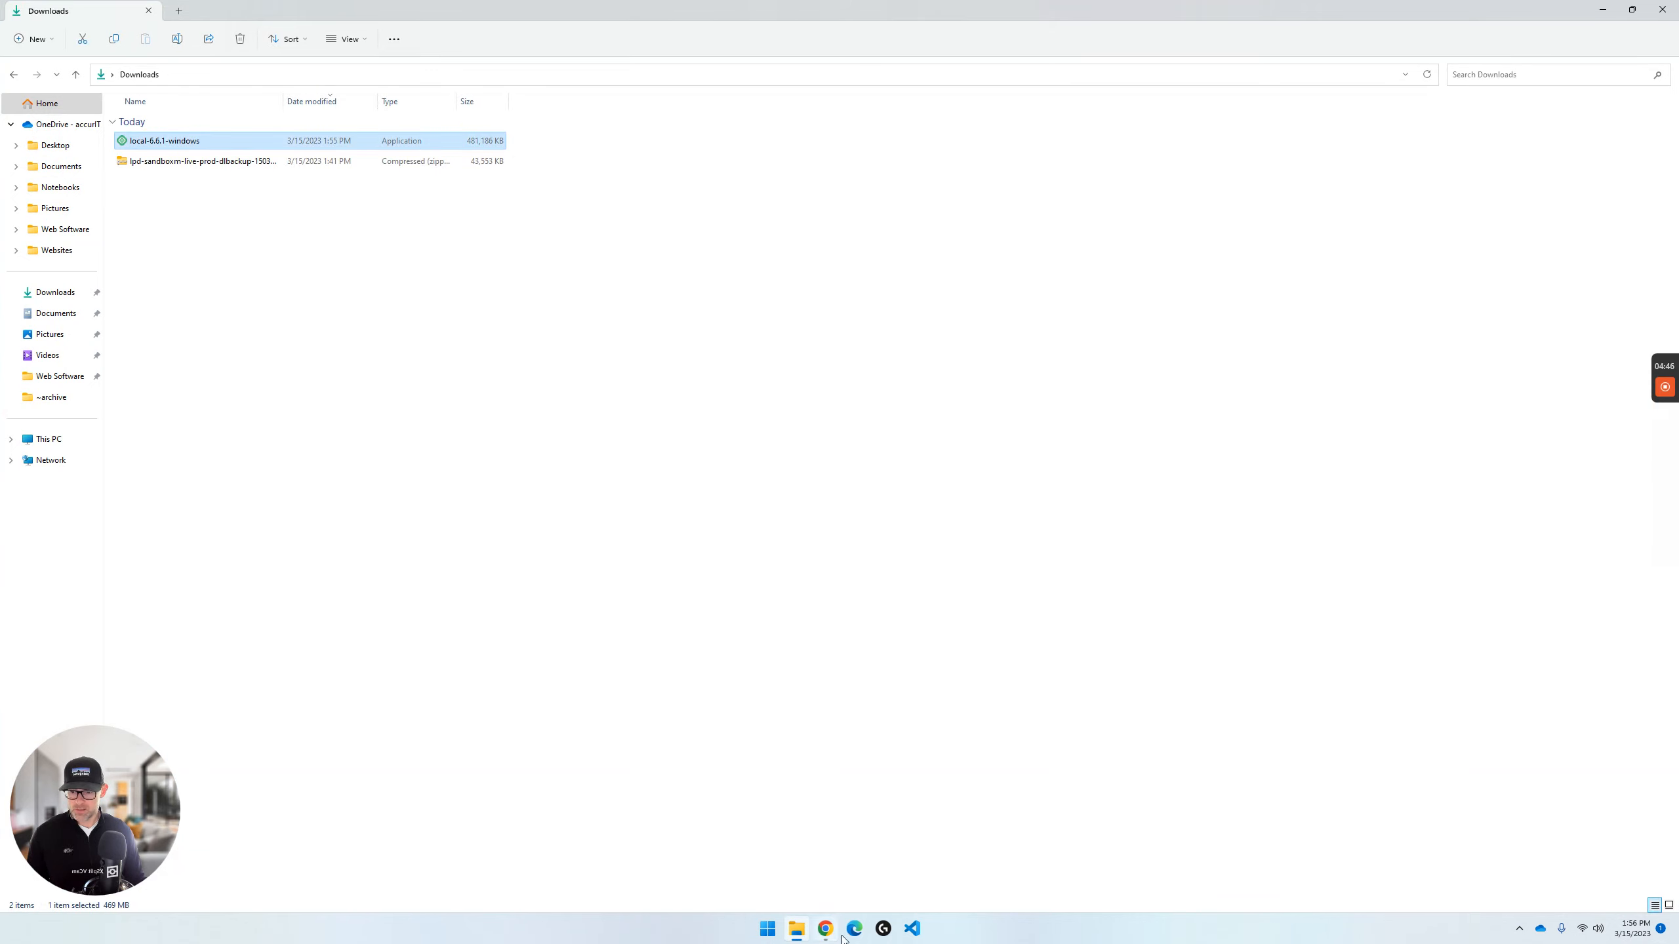
pyautogui.click(1663, 9)
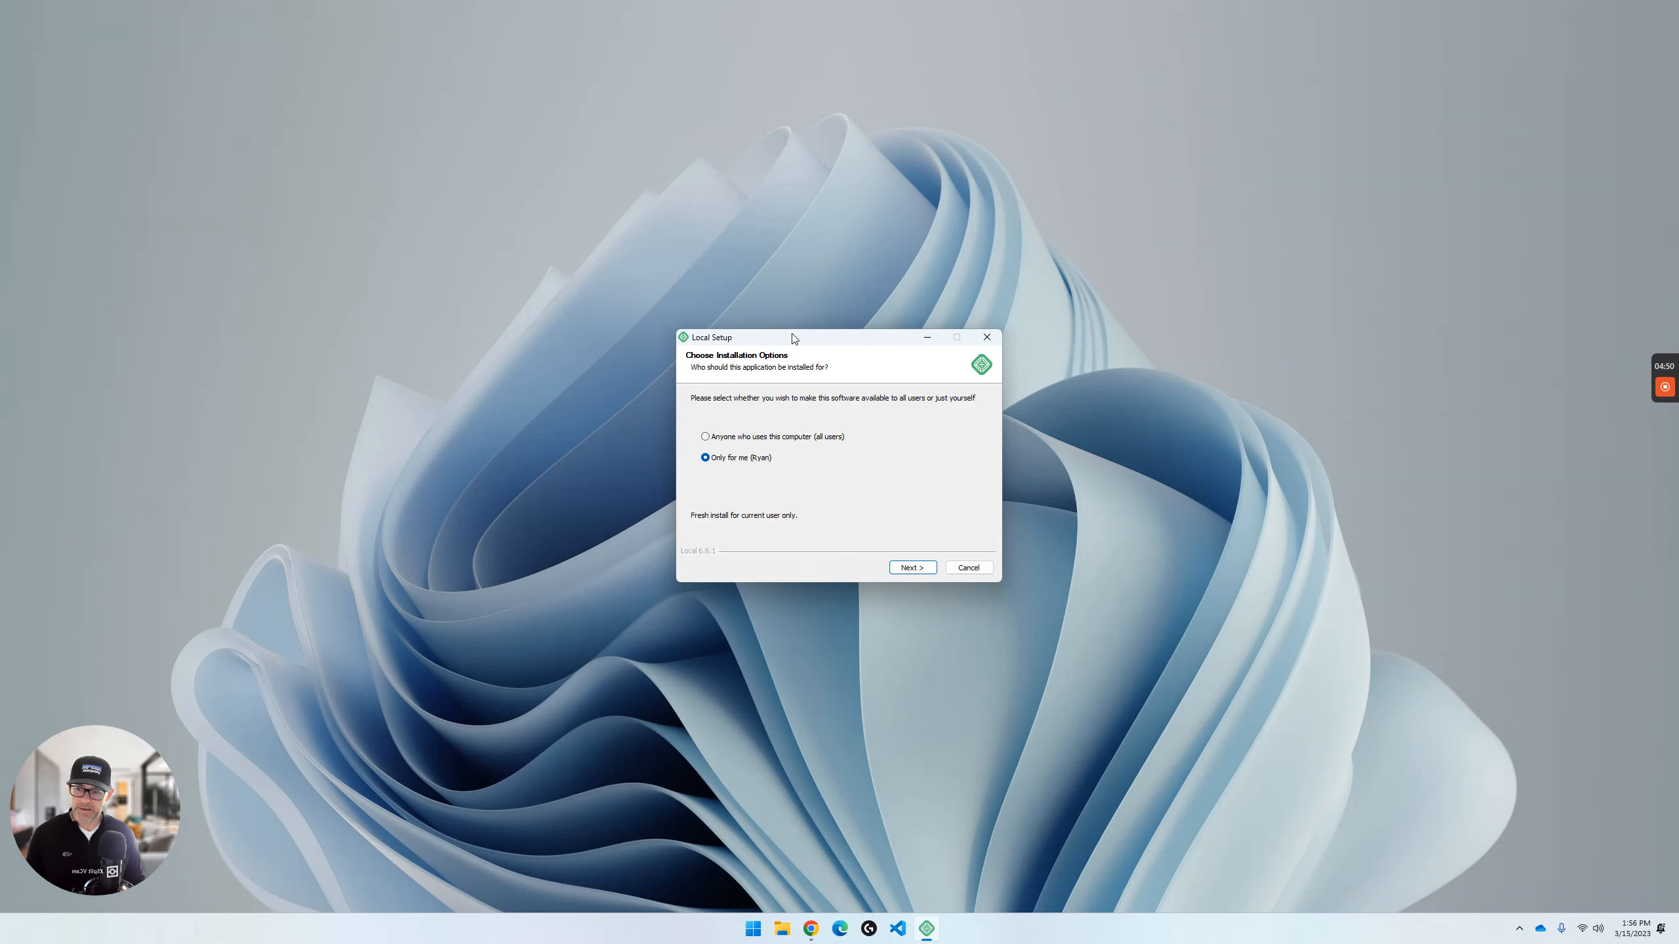
# - Install Local for the current user only and finish the setup with Run Local enabled
pyautogui.click(909, 572)
pyautogui.click(907, 568)
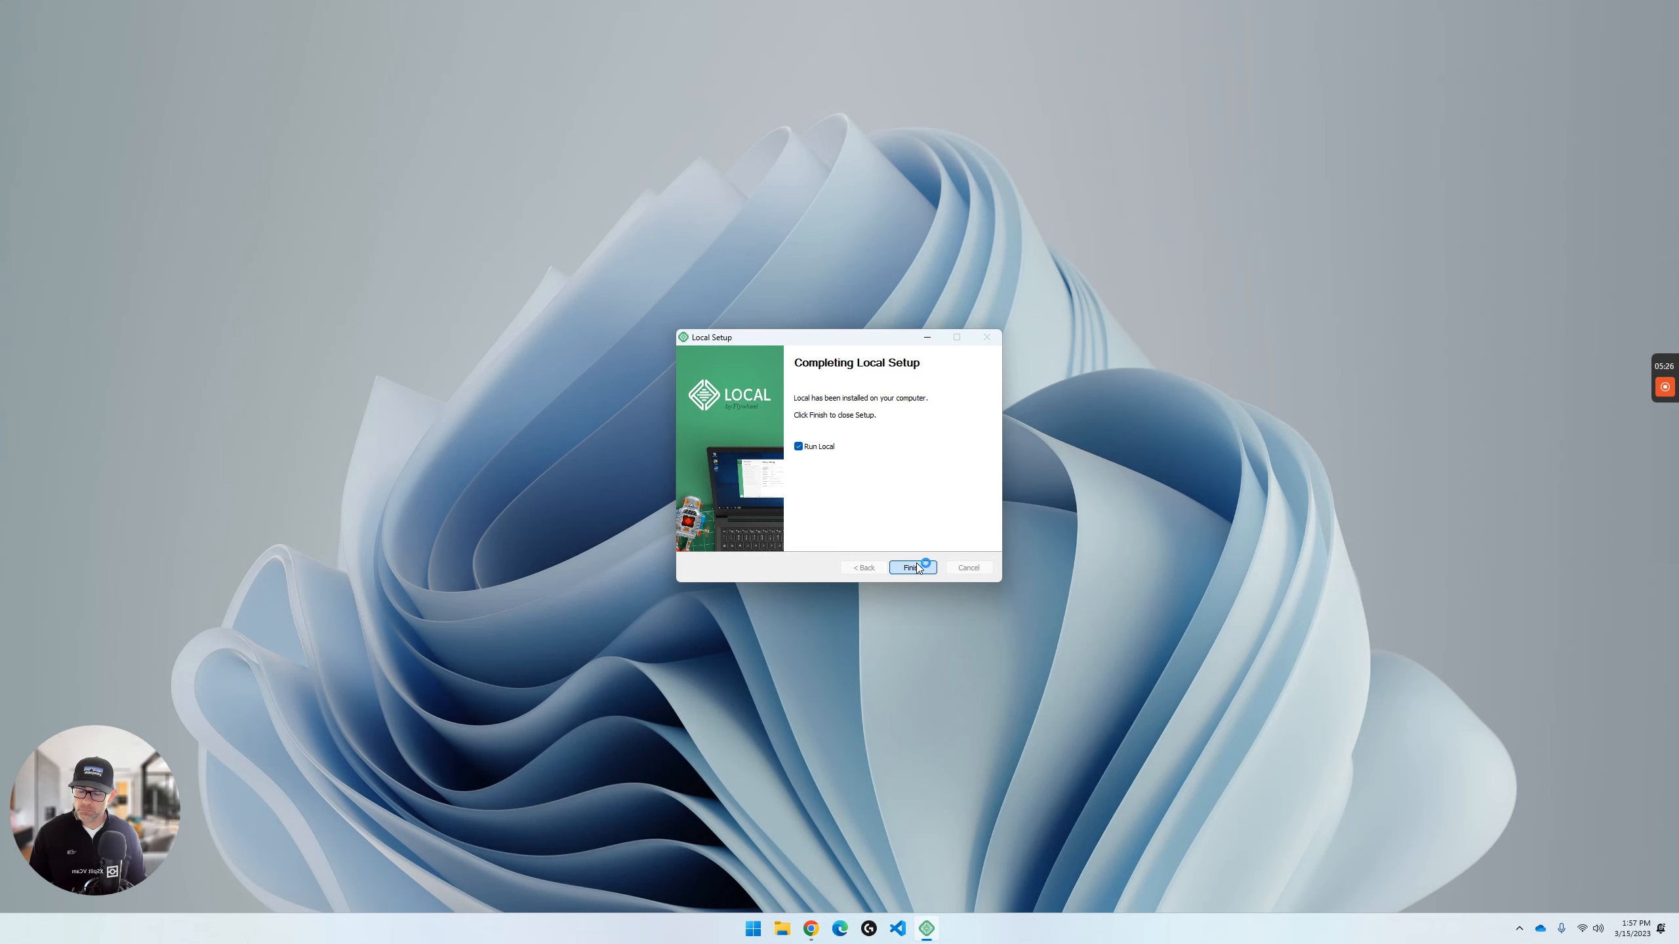
pyautogui.click(916, 564)
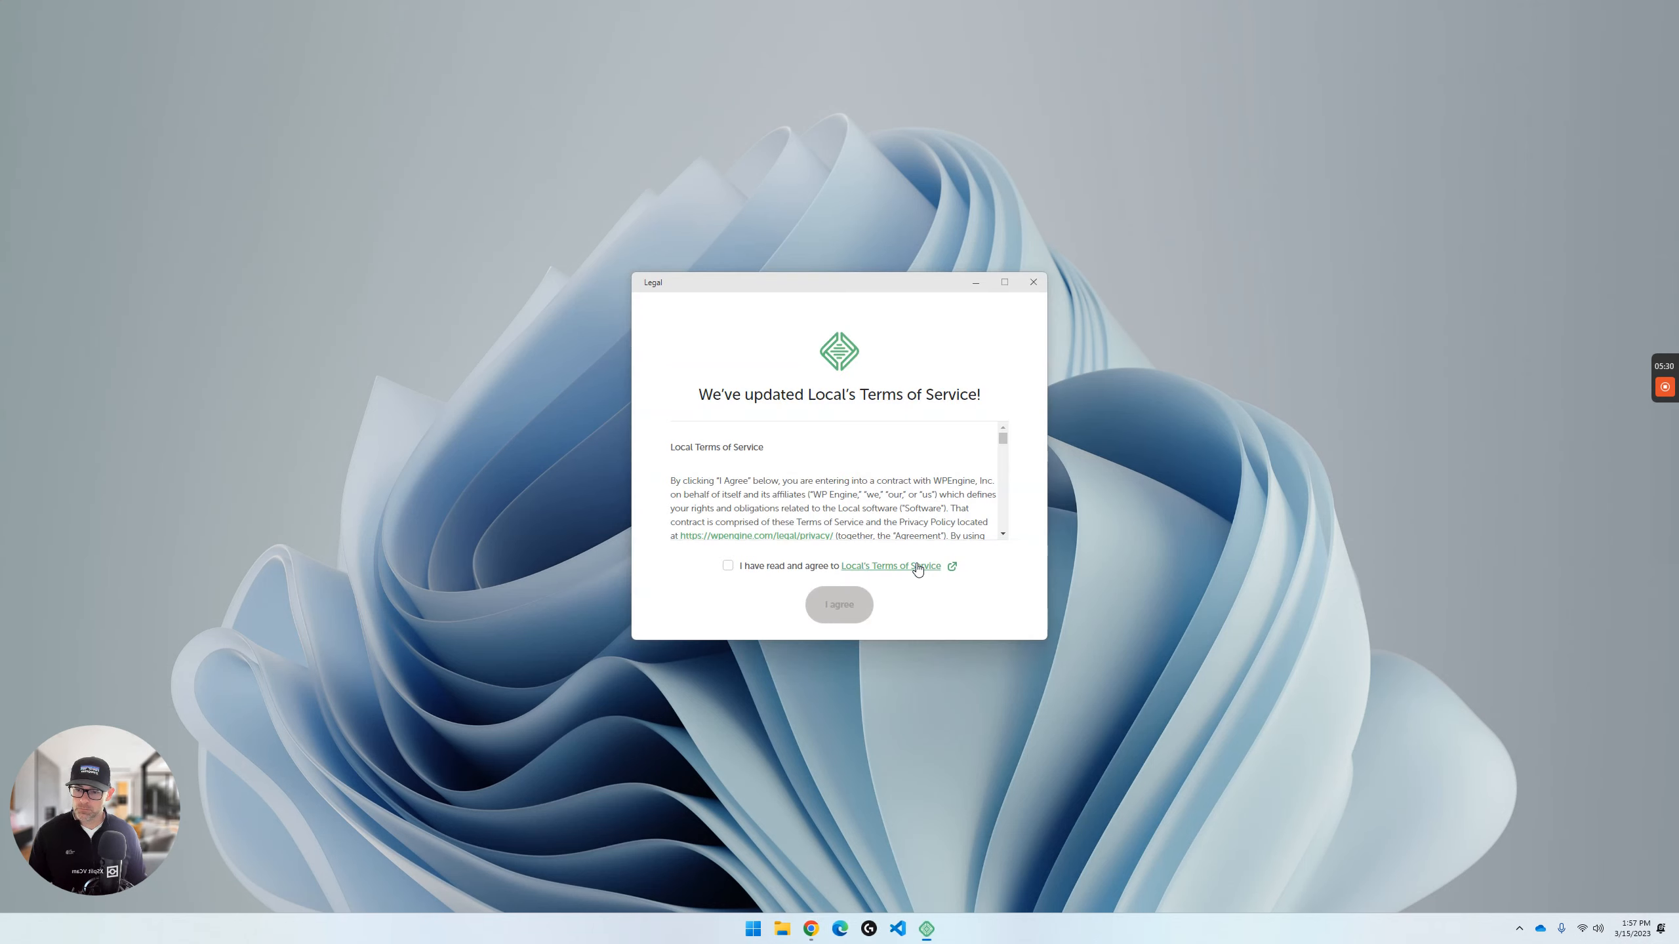
# - Complete Local's first-run prompts by agreeing to the Terms of Service, declining error and usage reporting, and skipping account creation
pyautogui.click(728, 566)
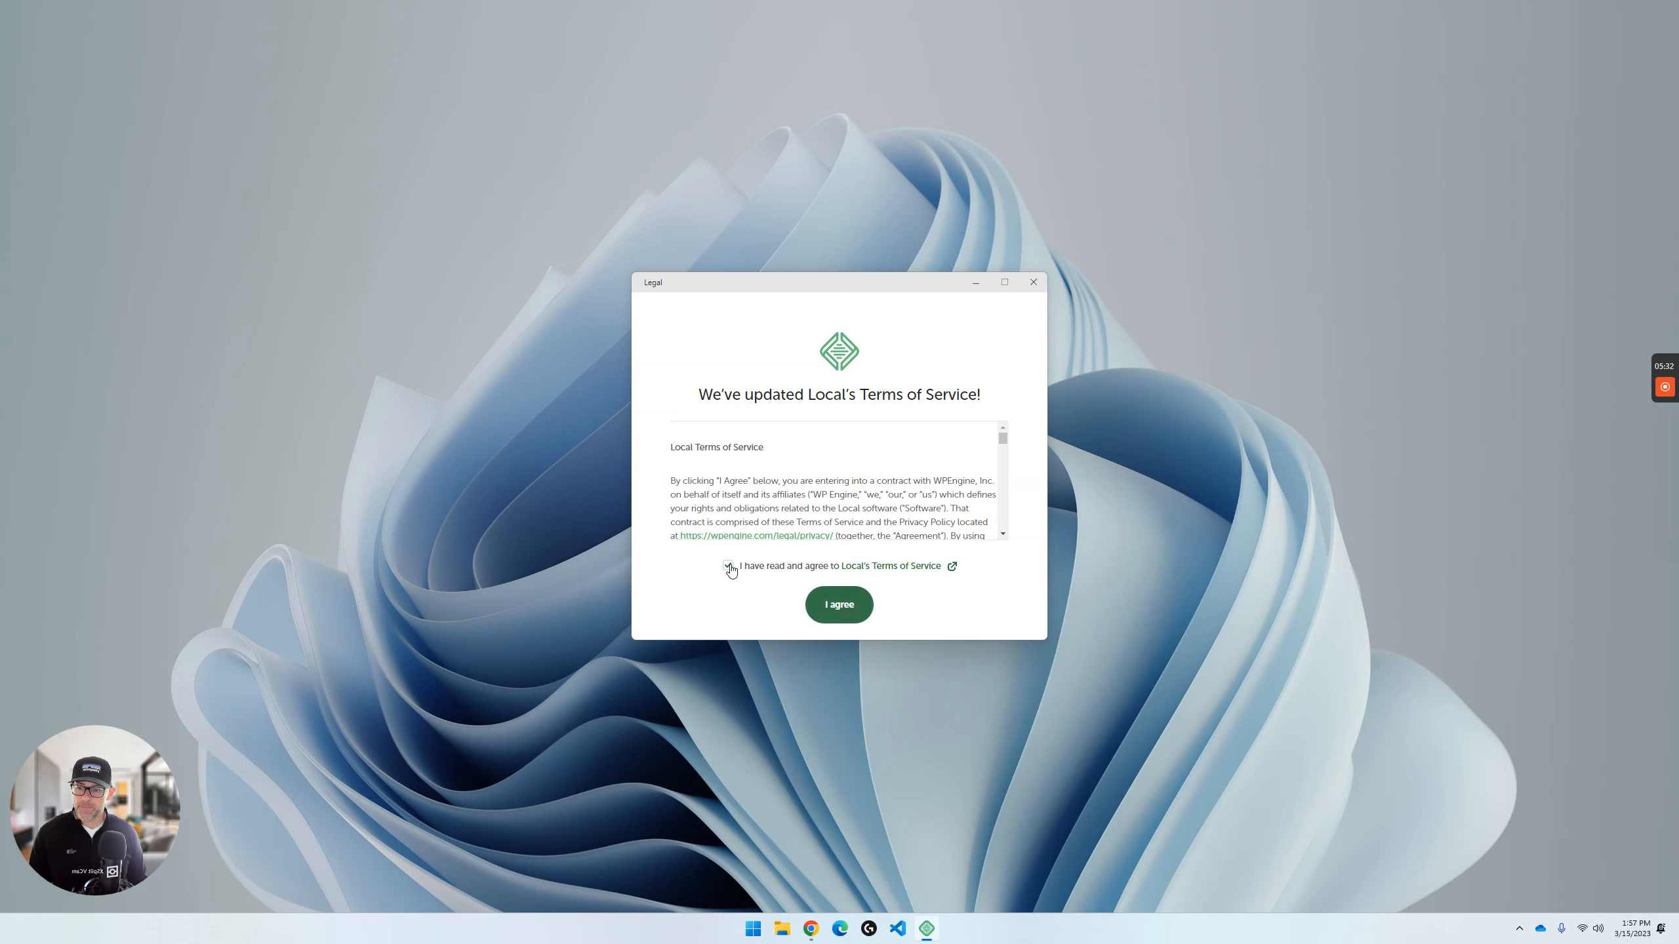
pyautogui.click(838, 605)
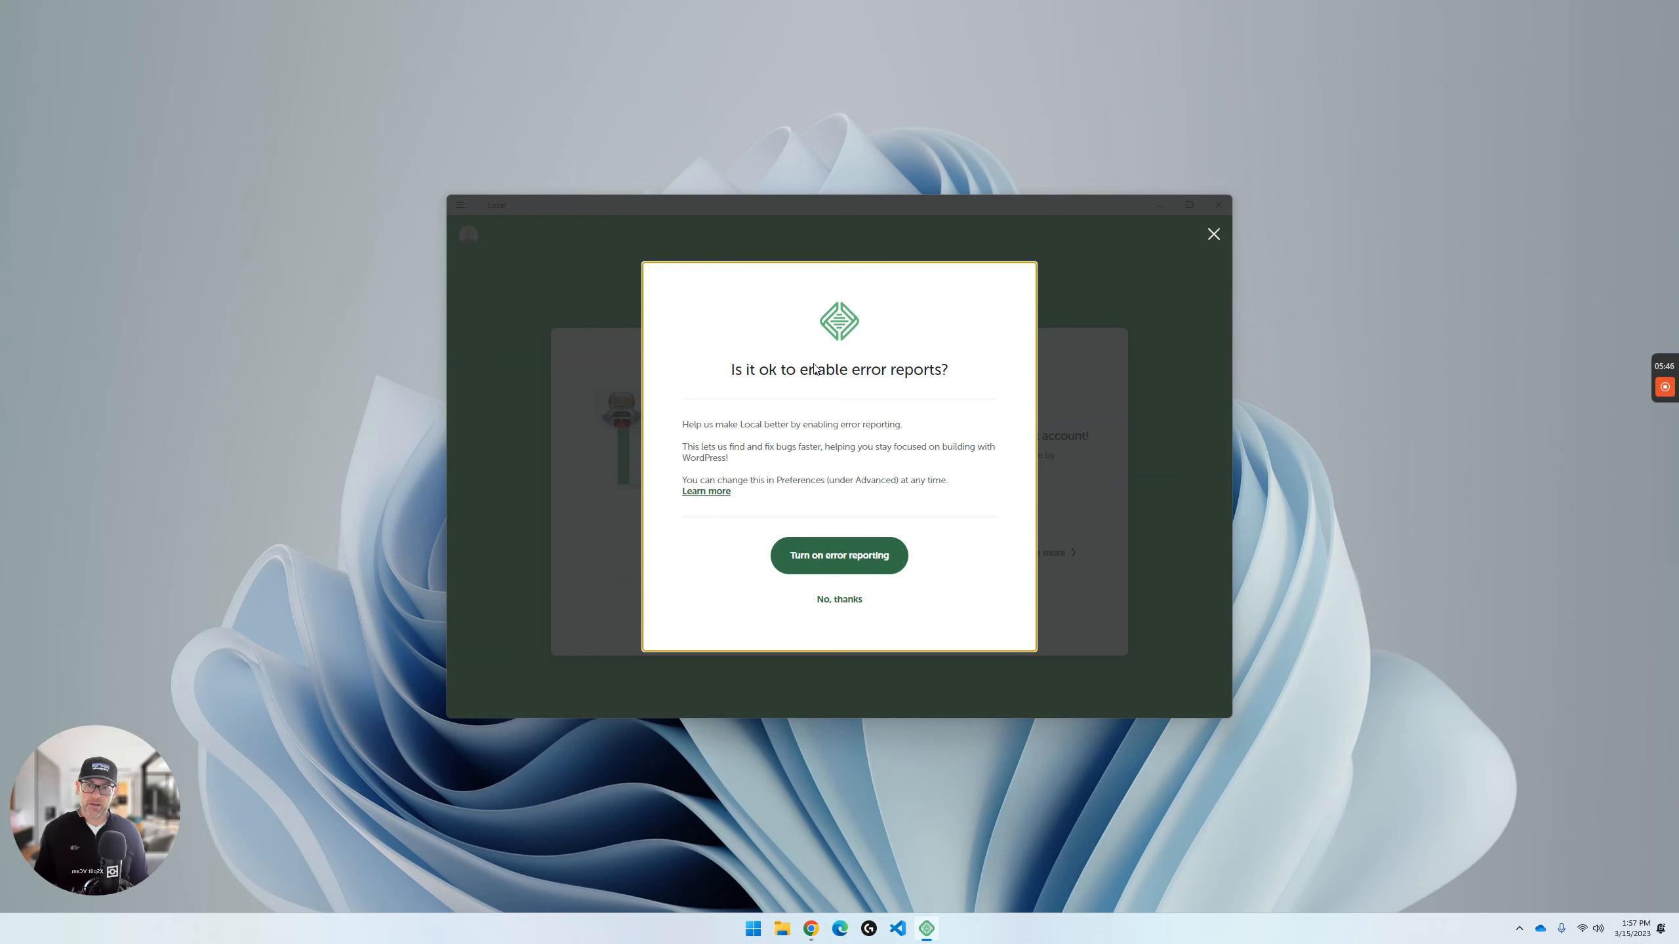
pyautogui.click(849, 600)
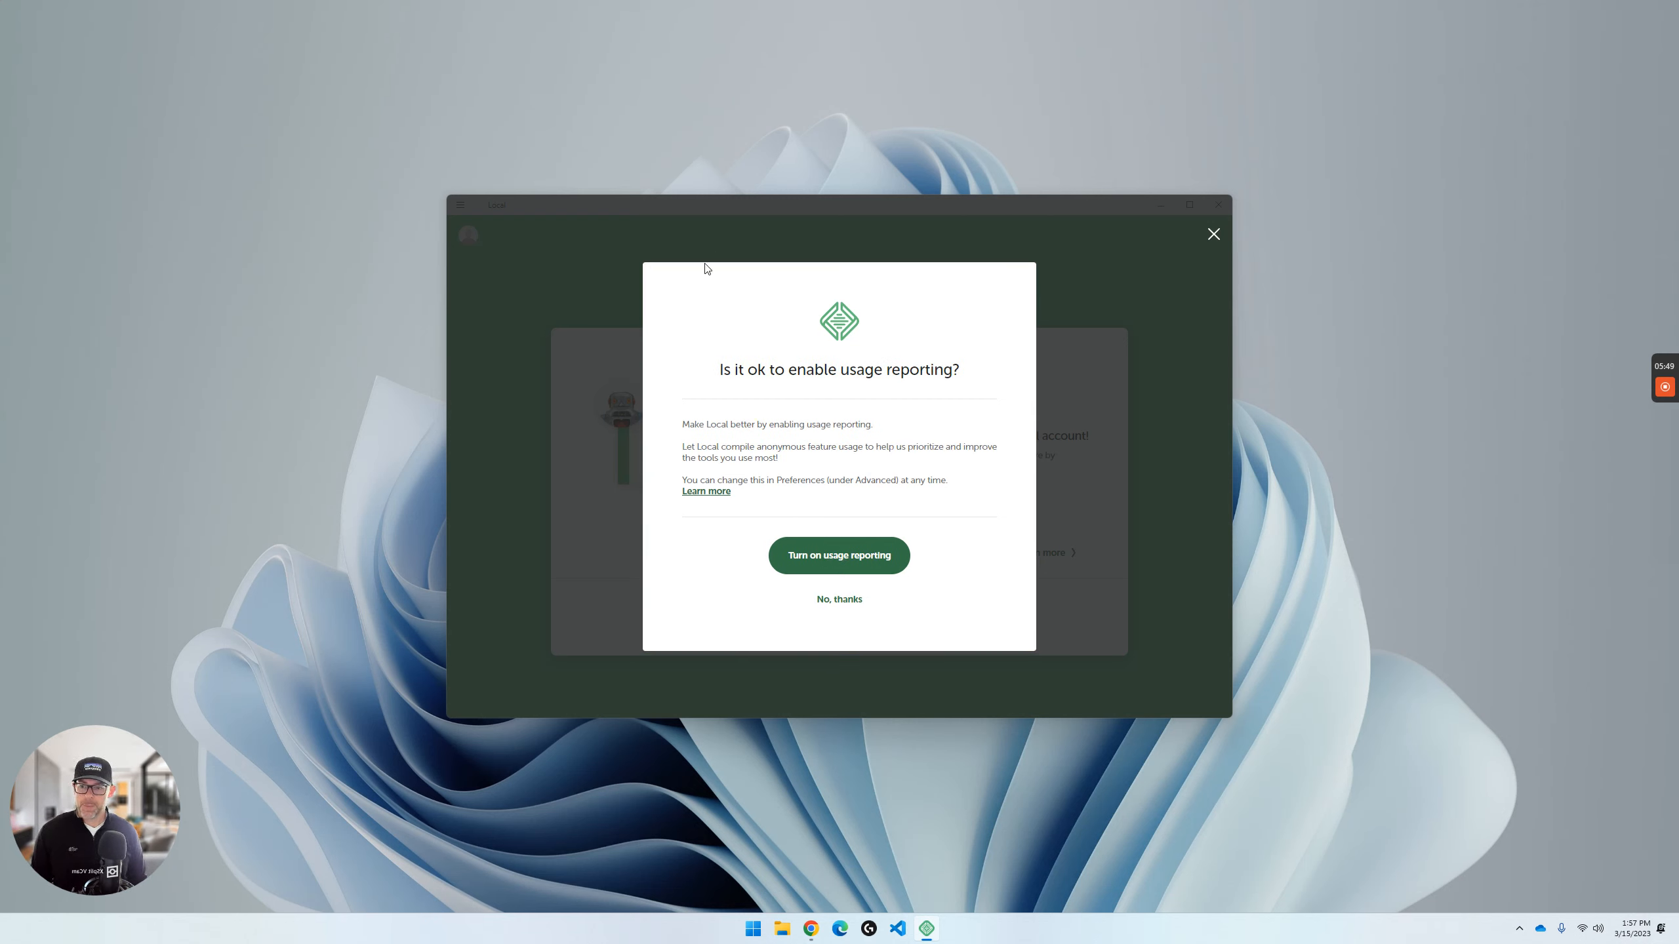
pyautogui.click(842, 602)
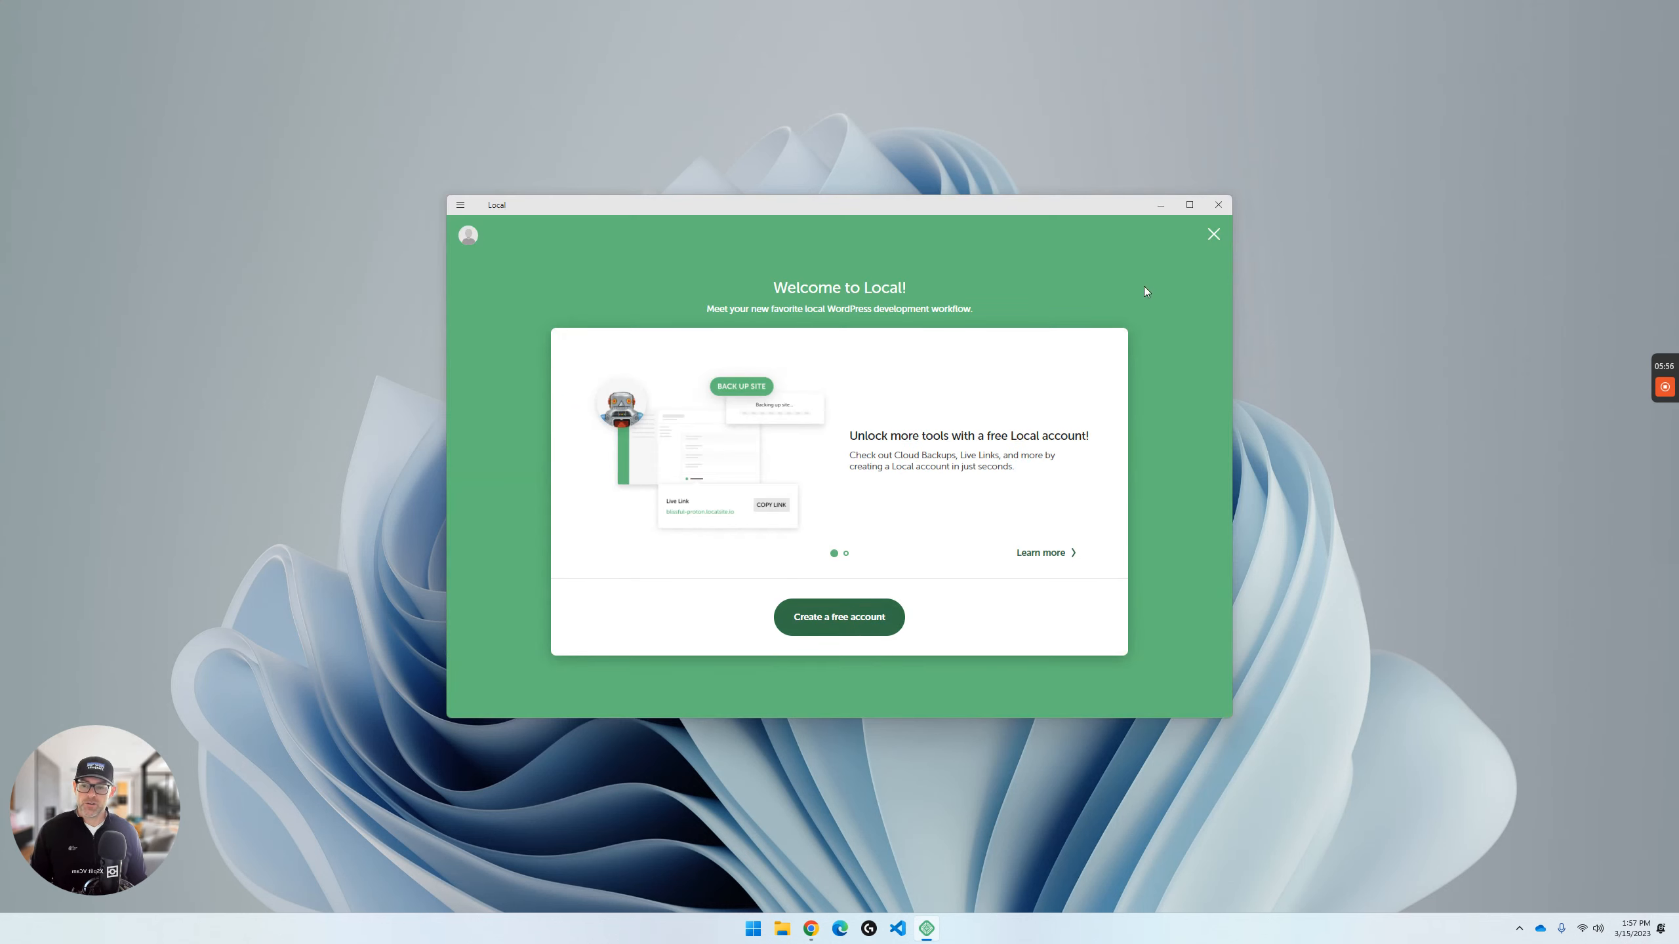
pyautogui.click(1213, 234)
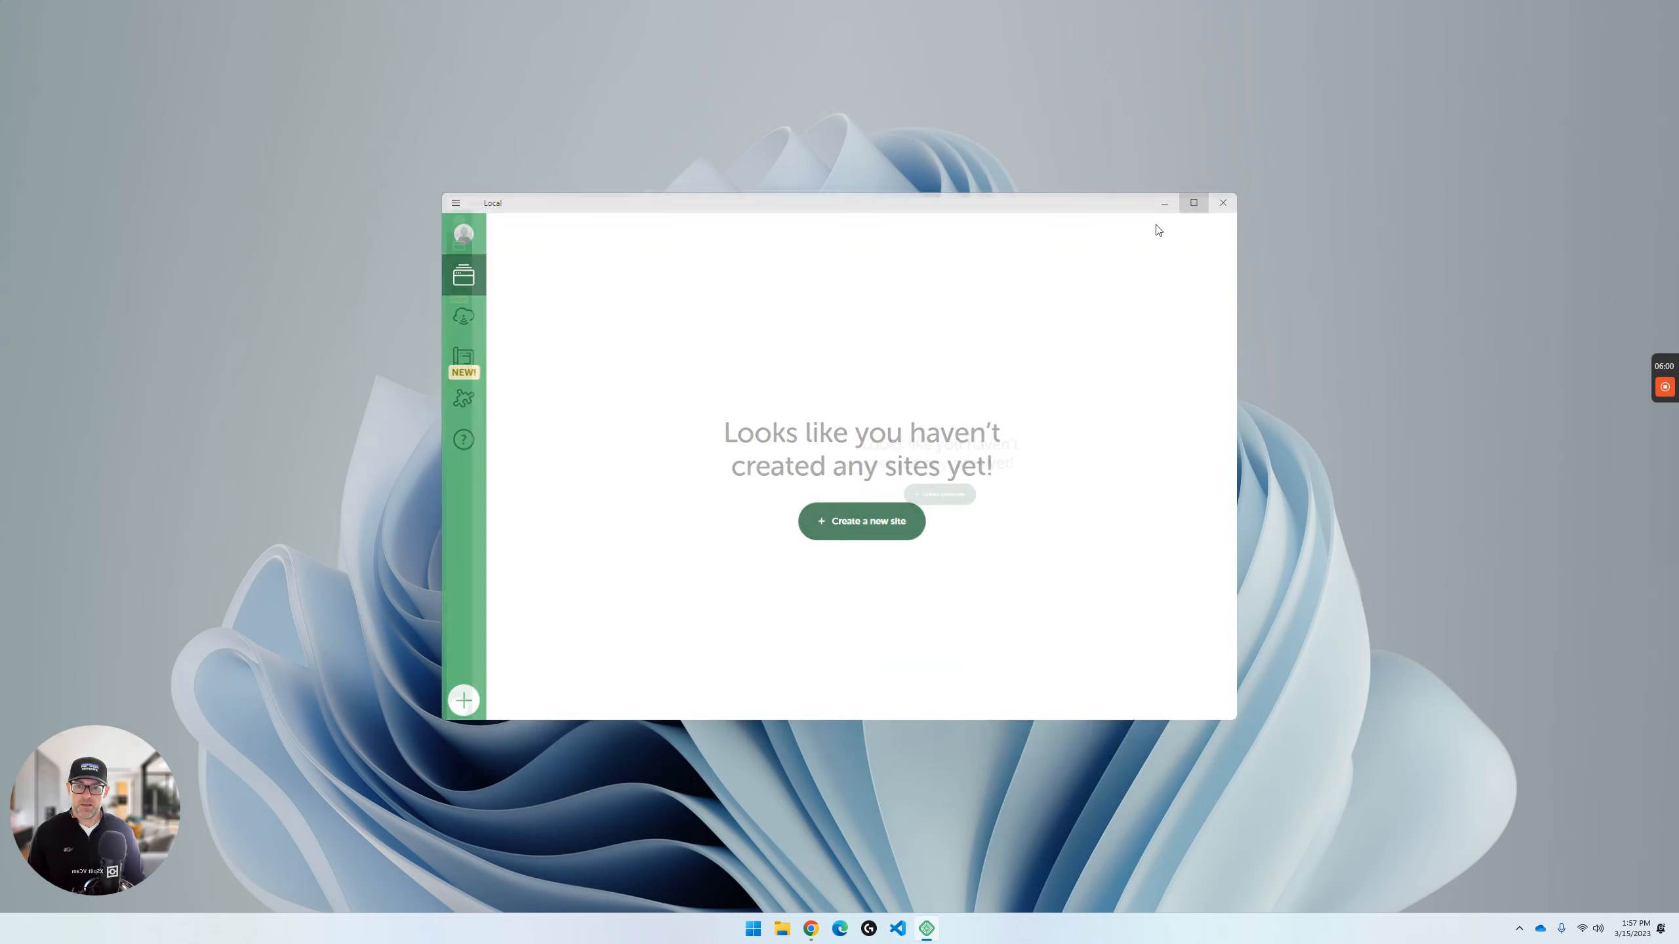
# - Maximize the Local window and open its Preferences
pyautogui.click(1189, 204)
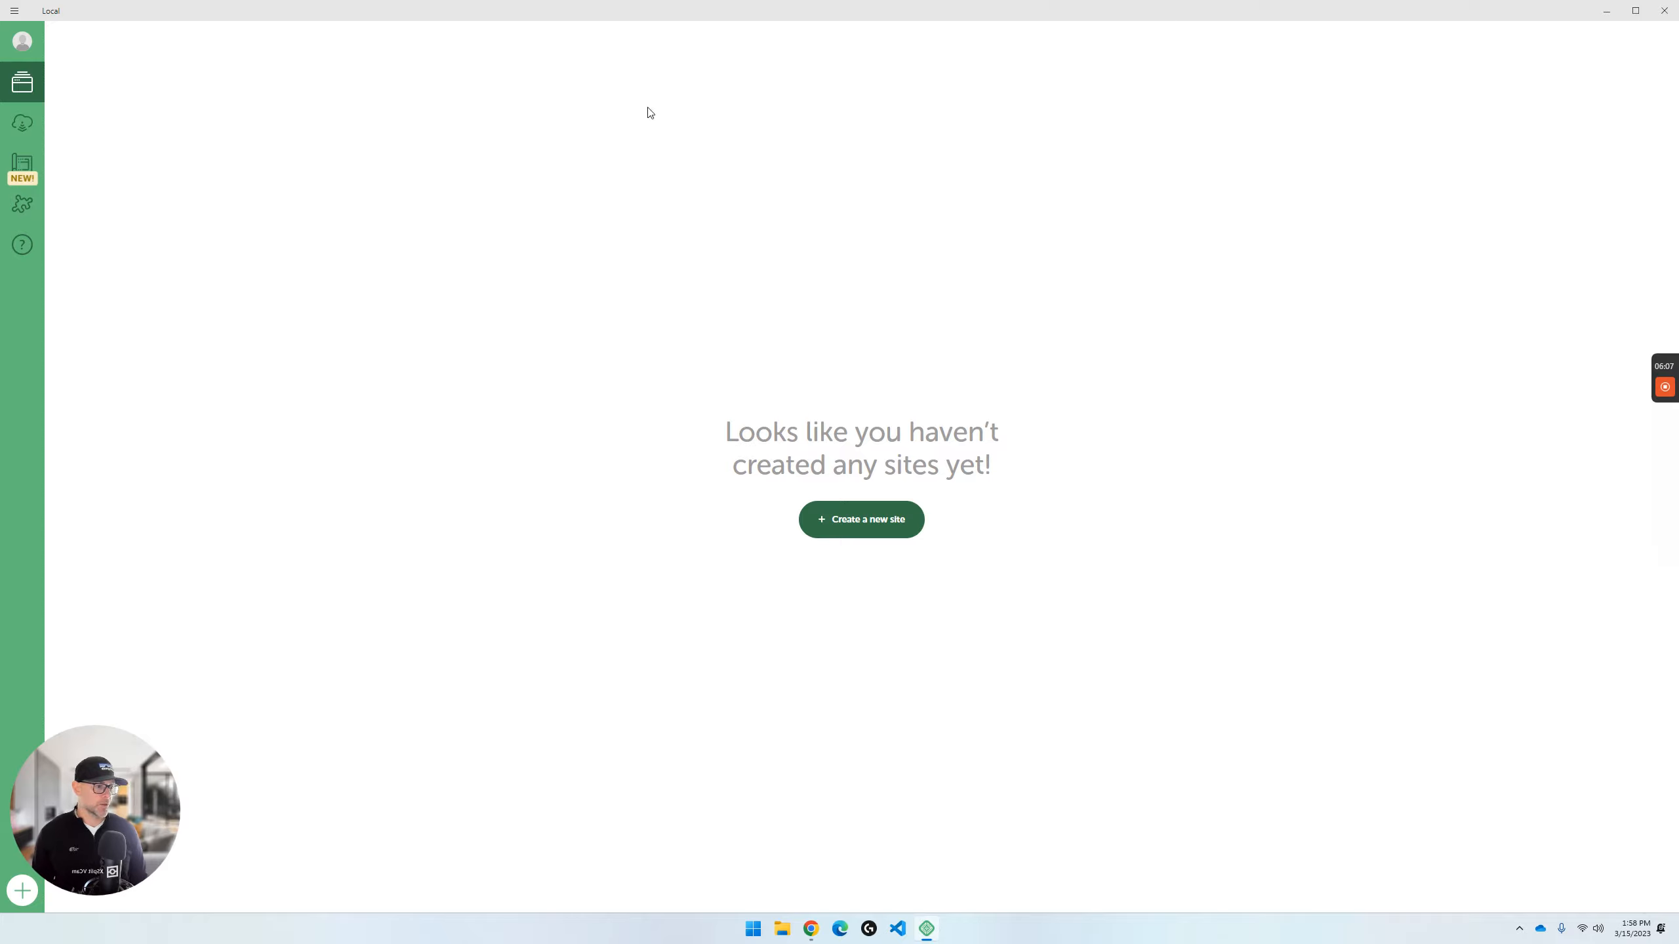
pyautogui.click(14, 12)
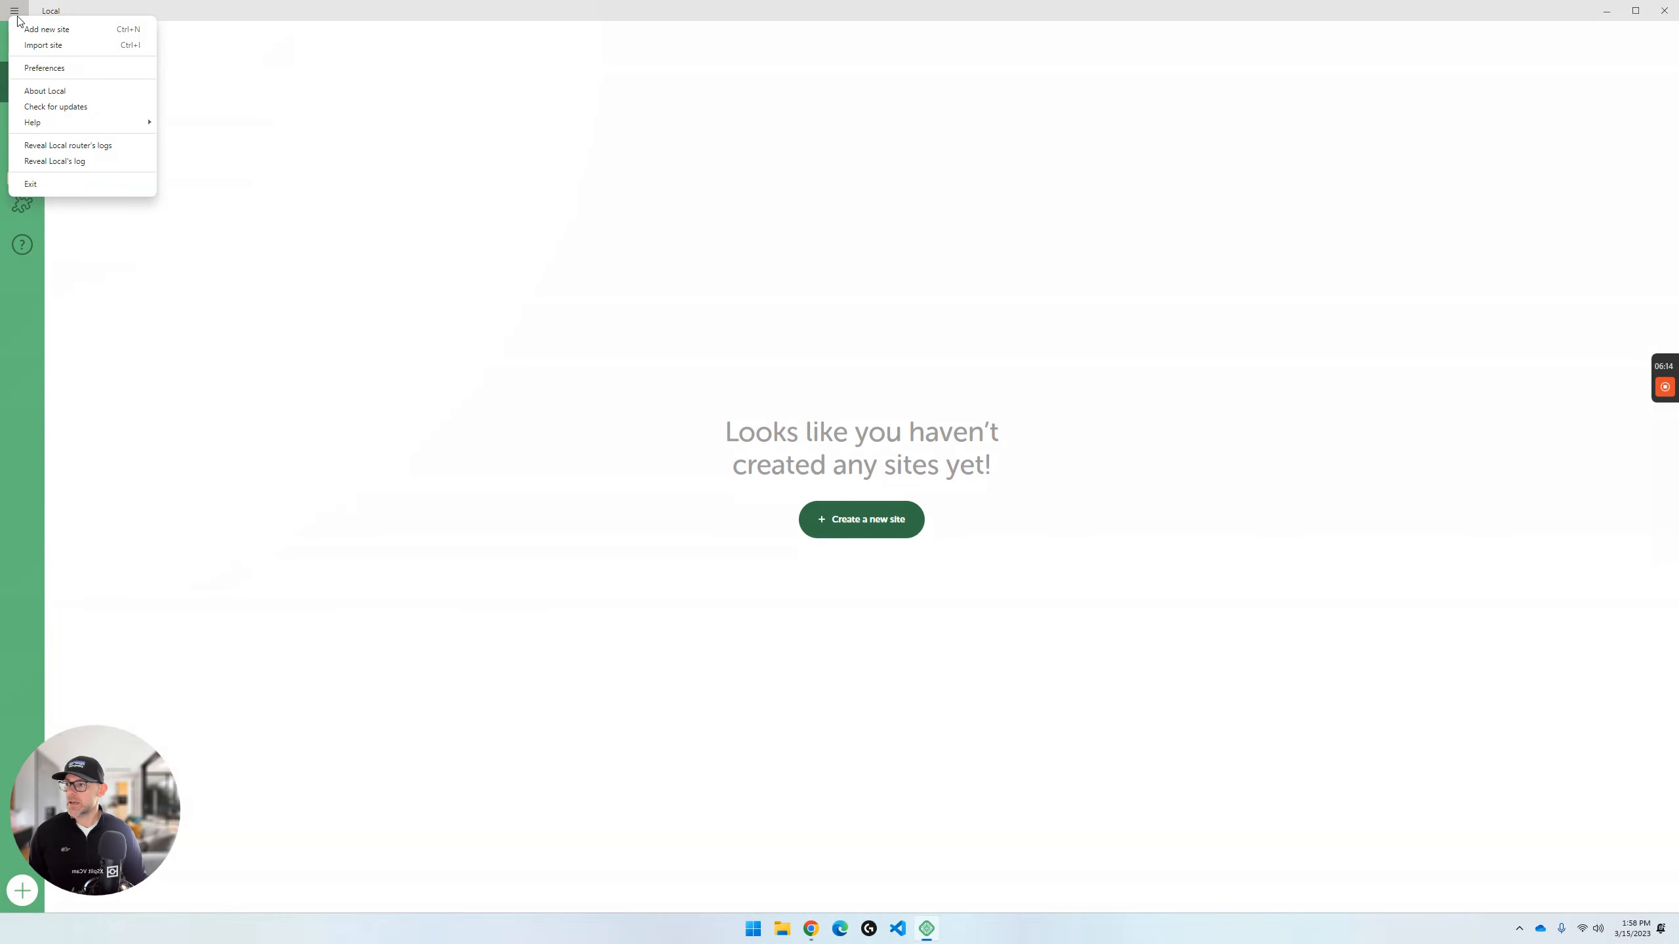
pyautogui.click(47, 68)
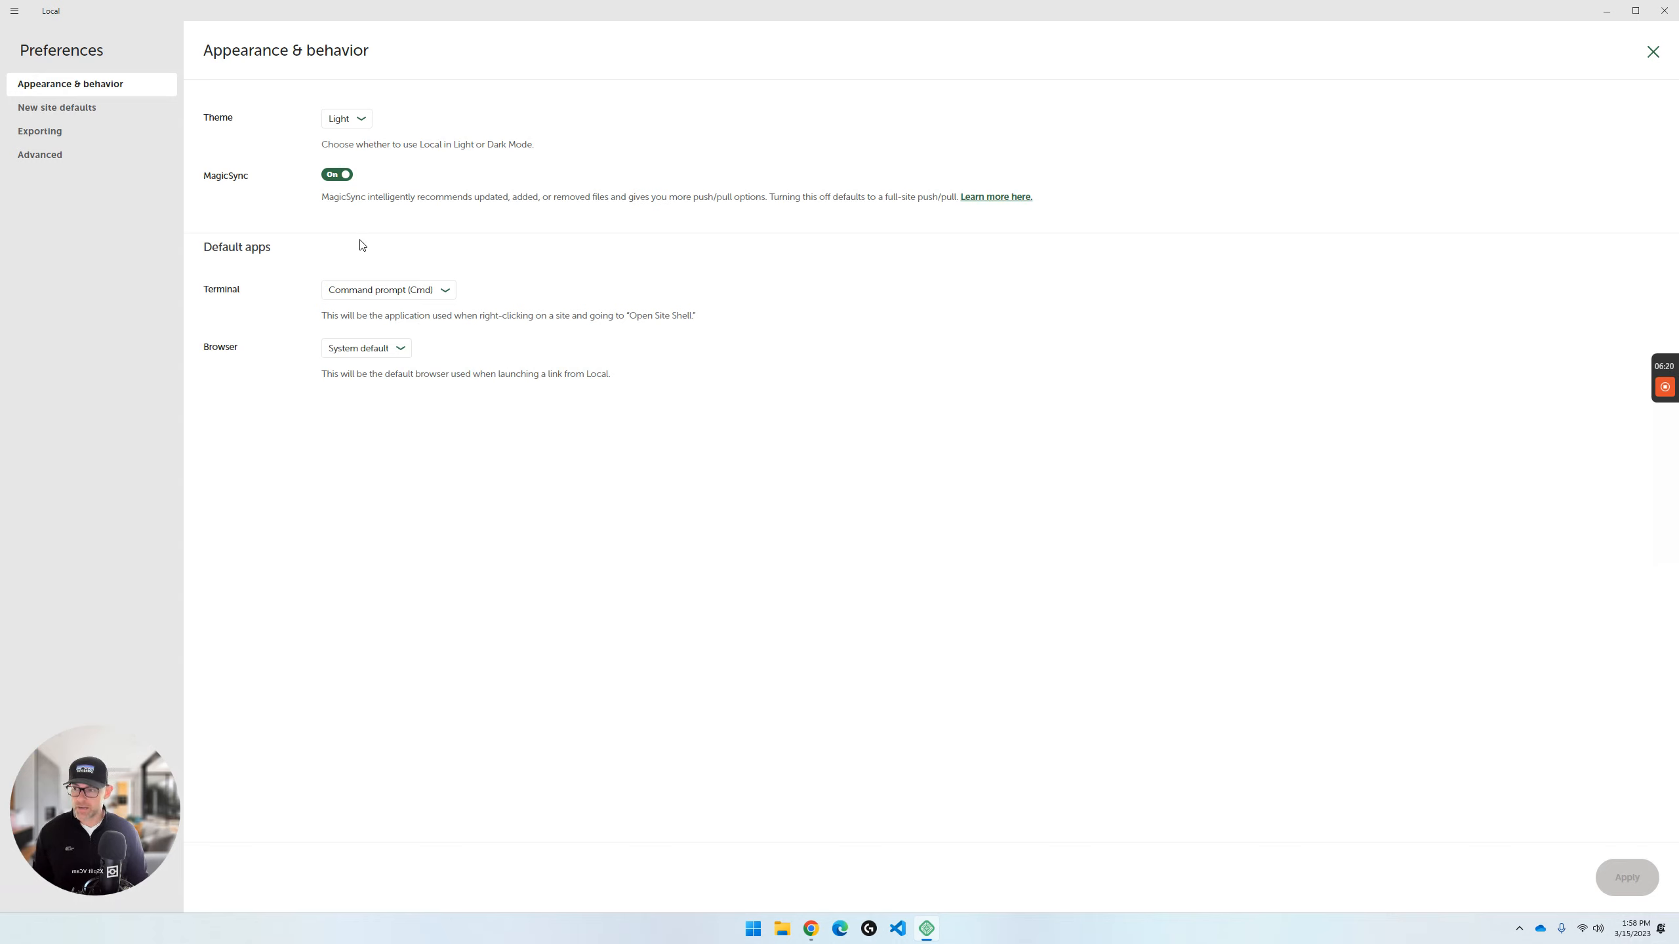
# - Switch MagicSync off and look through the New site defaults, Exporting and Advanced preferences before returning to Appearance & behavior
pyautogui.click(335, 175)
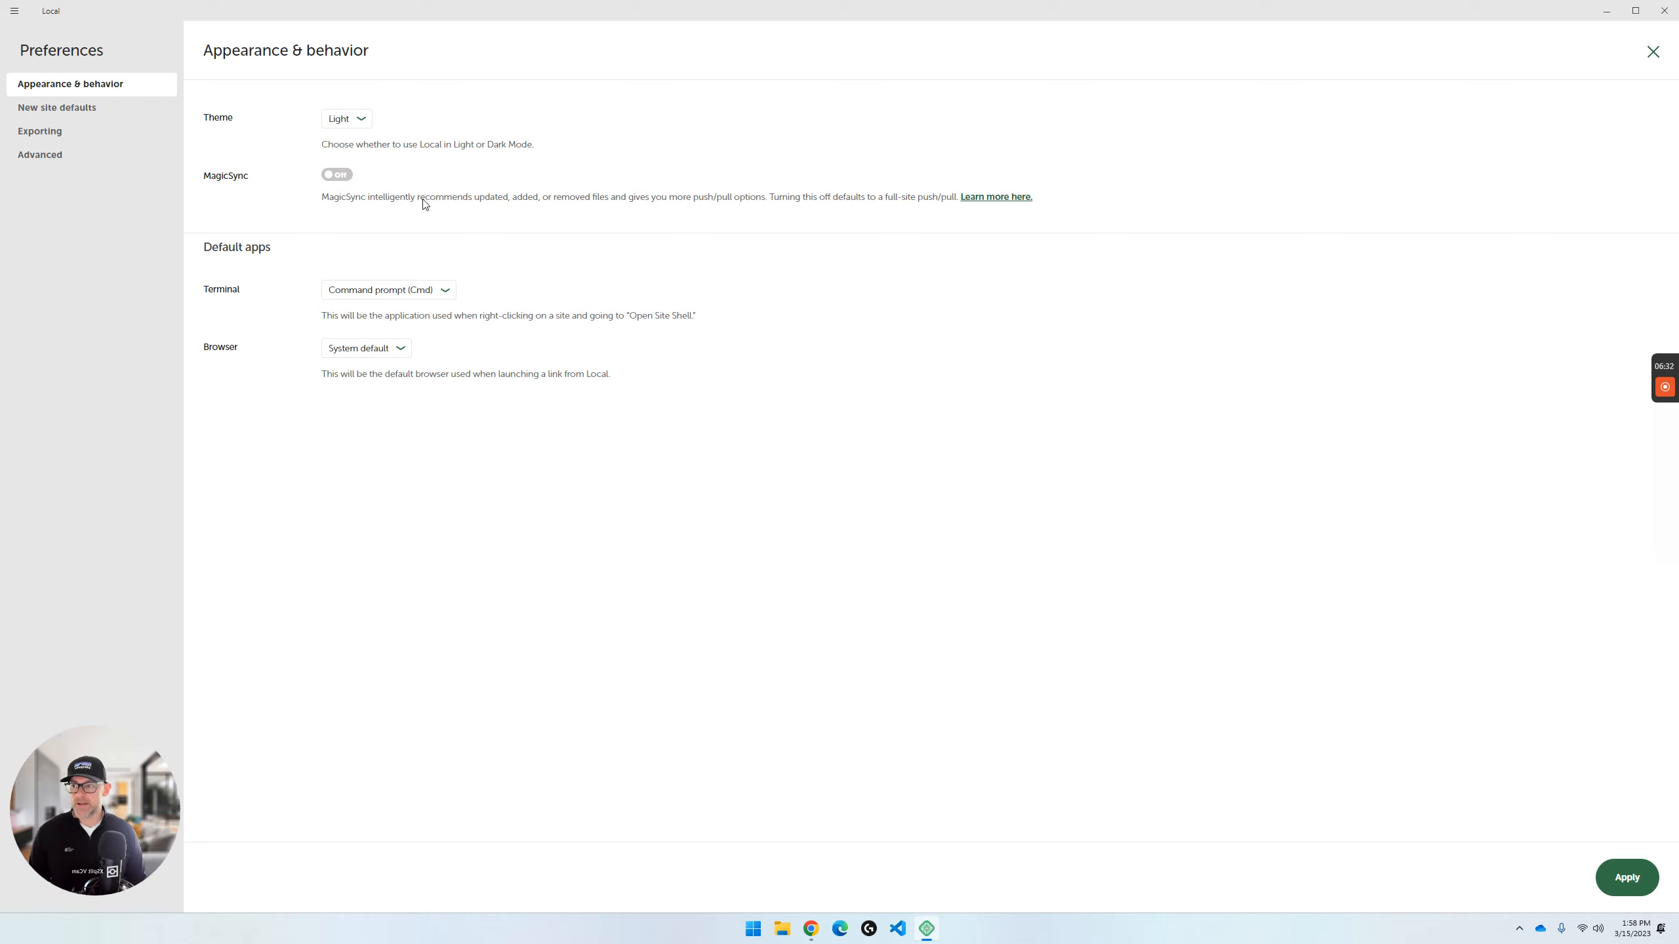
pyautogui.click(56, 115)
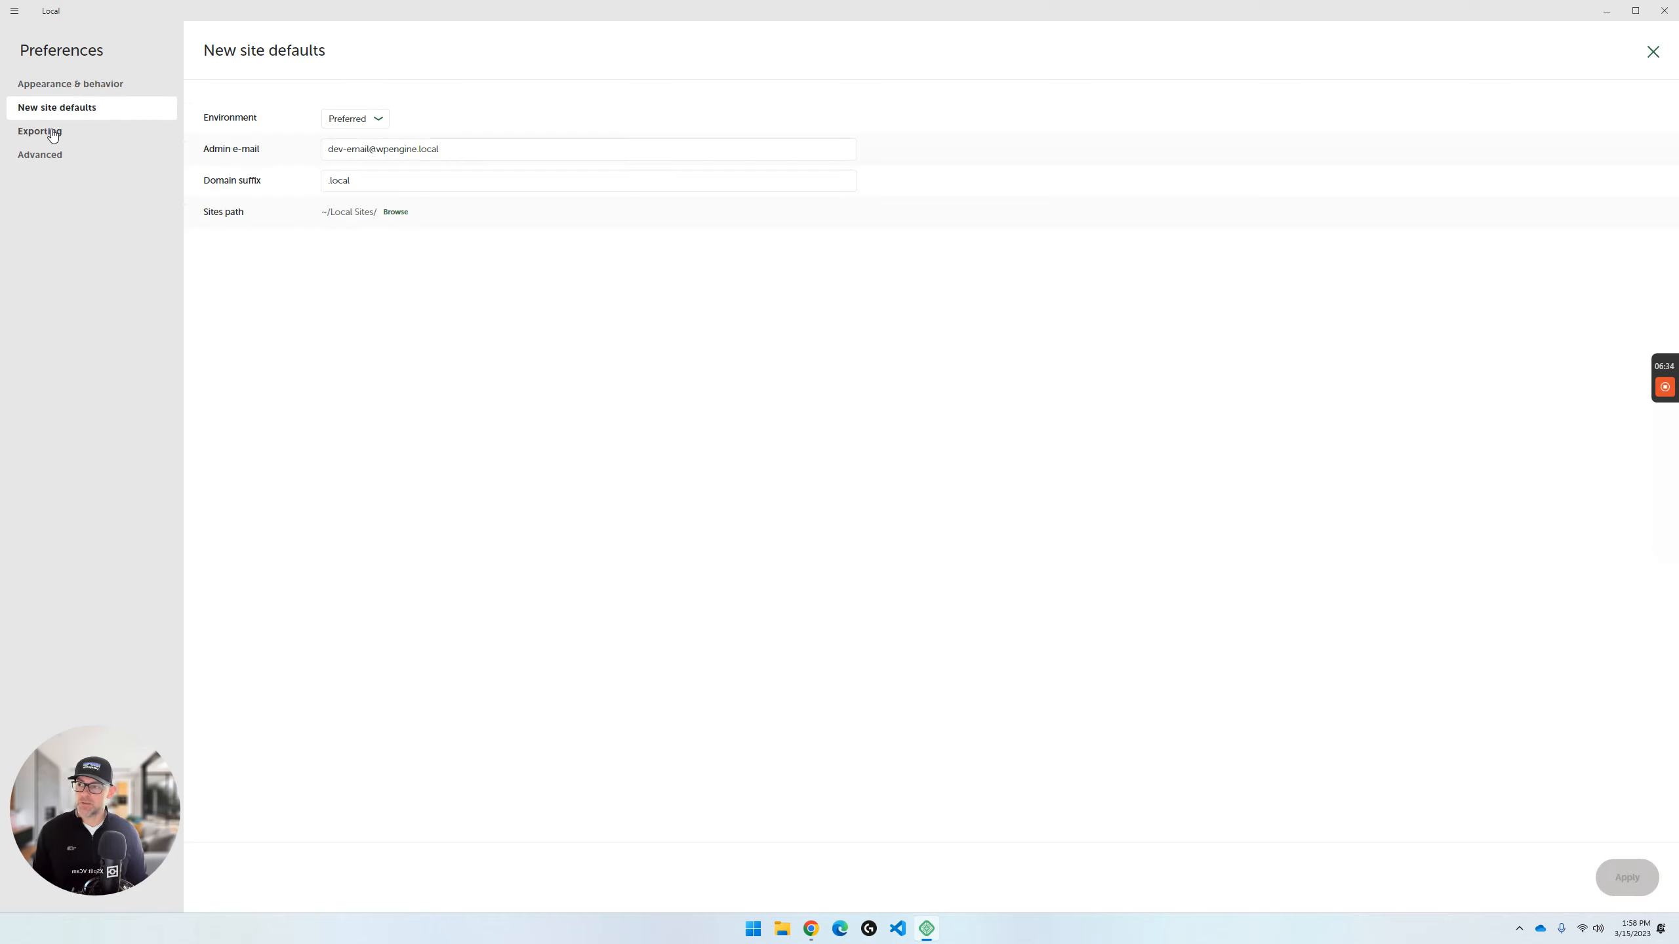
pyautogui.click(54, 133)
pyautogui.click(55, 154)
pyautogui.click(70, 92)
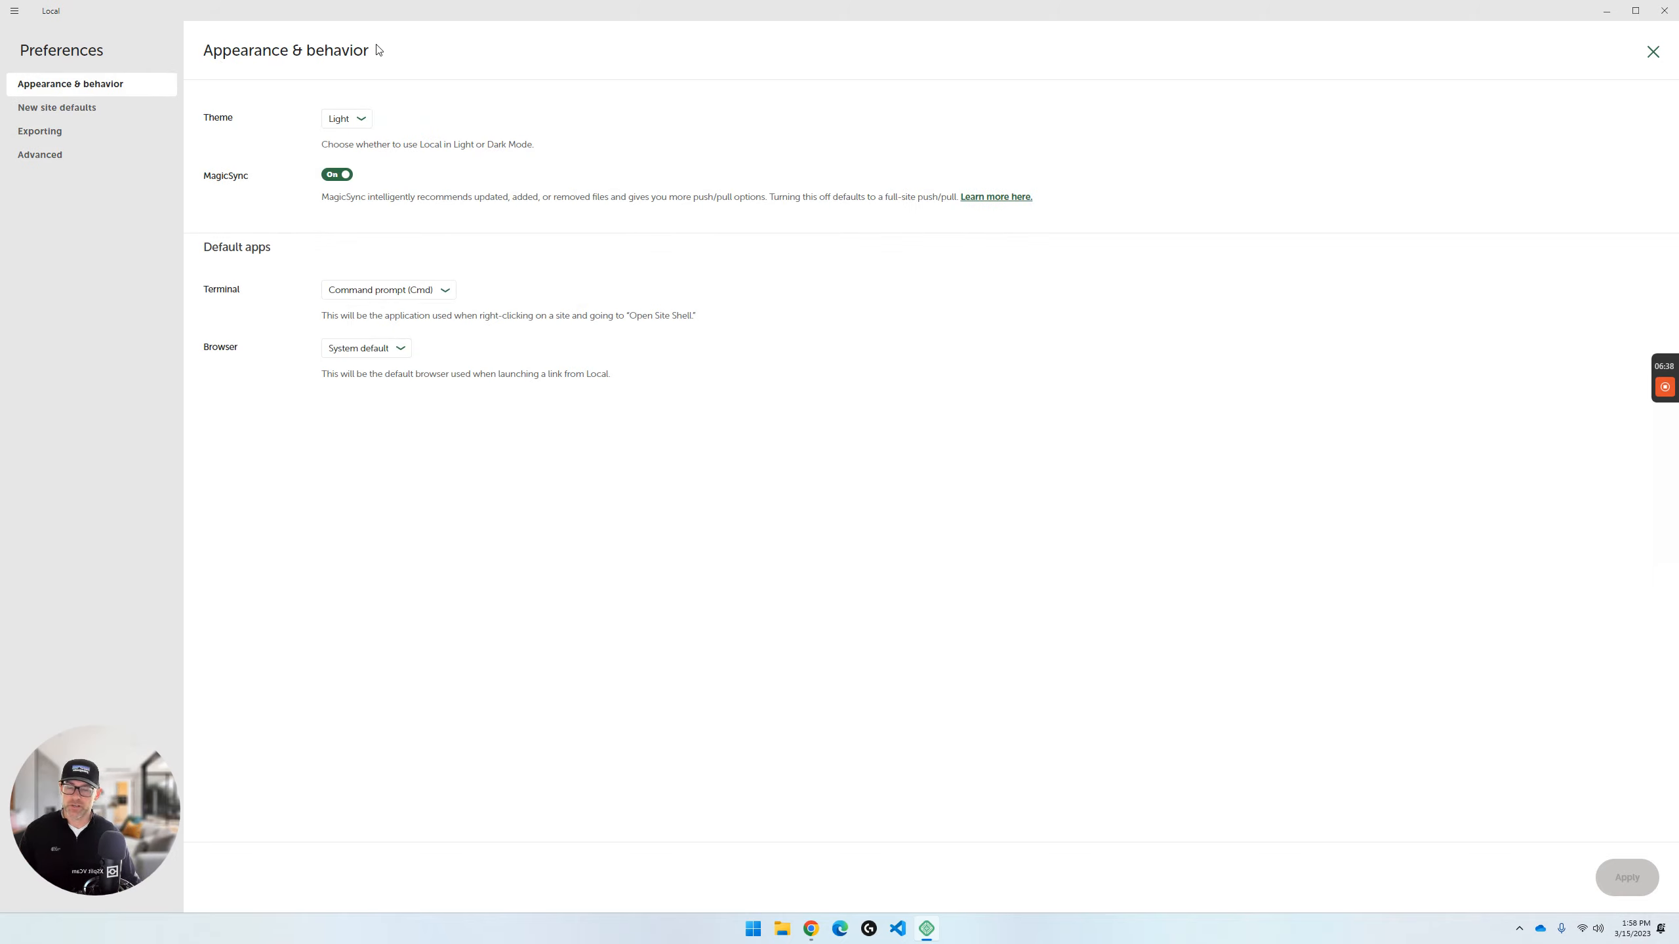
# - Try the Dark theme for Local and set the theme back to Light
pyautogui.click(340, 127)
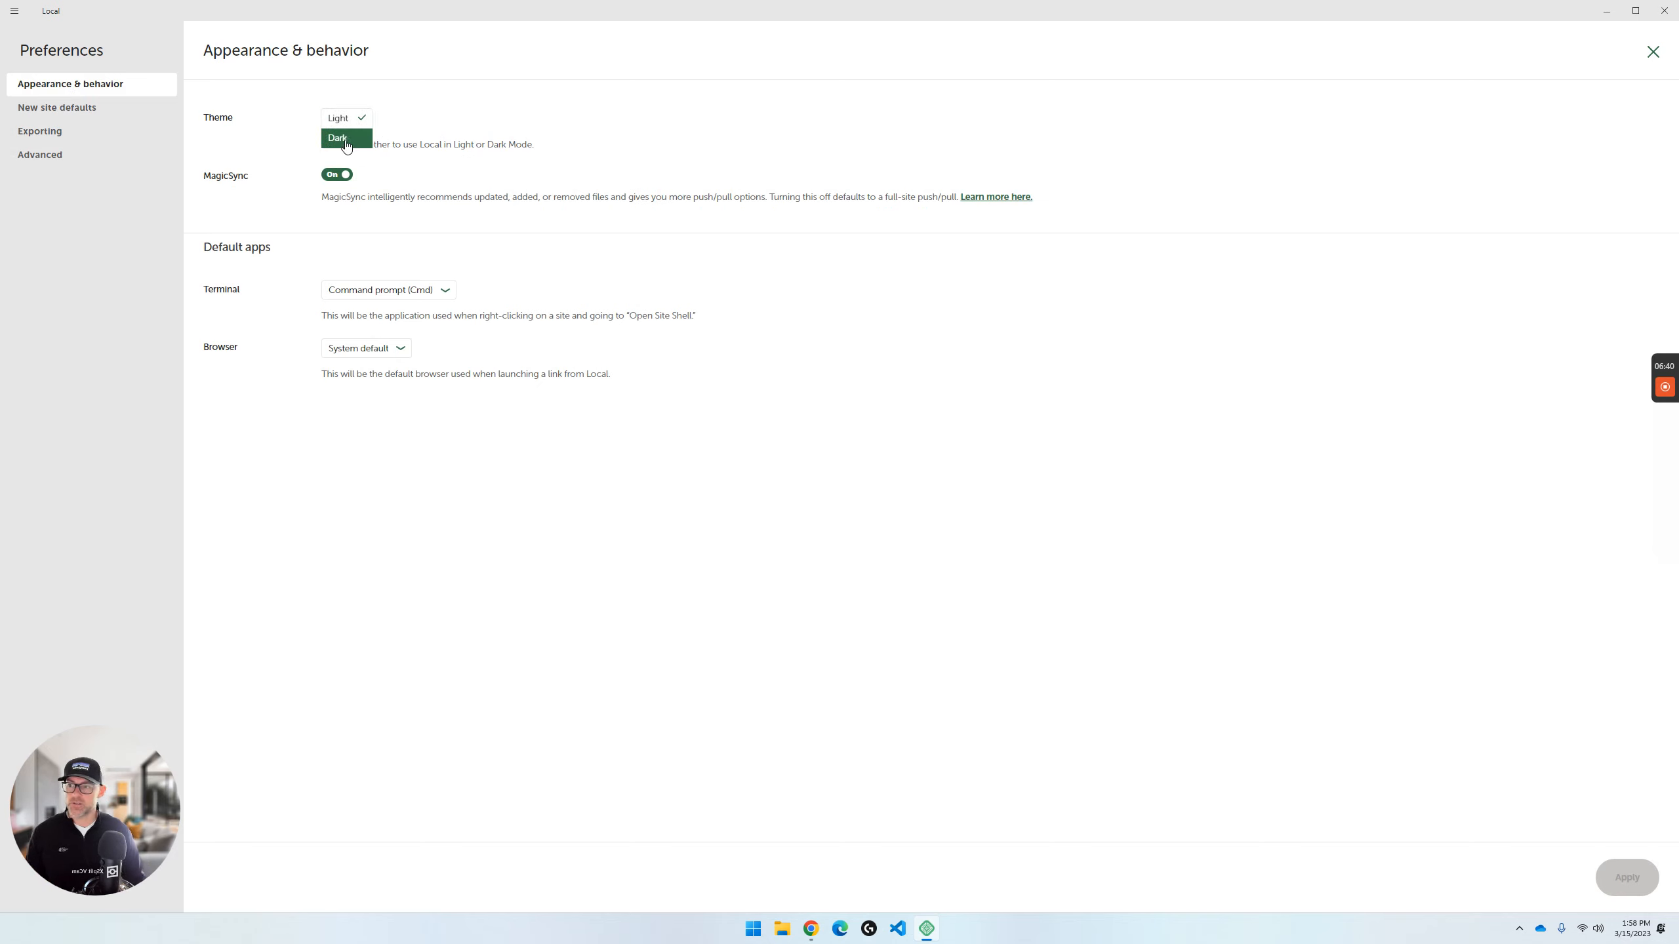
pyautogui.click(343, 139)
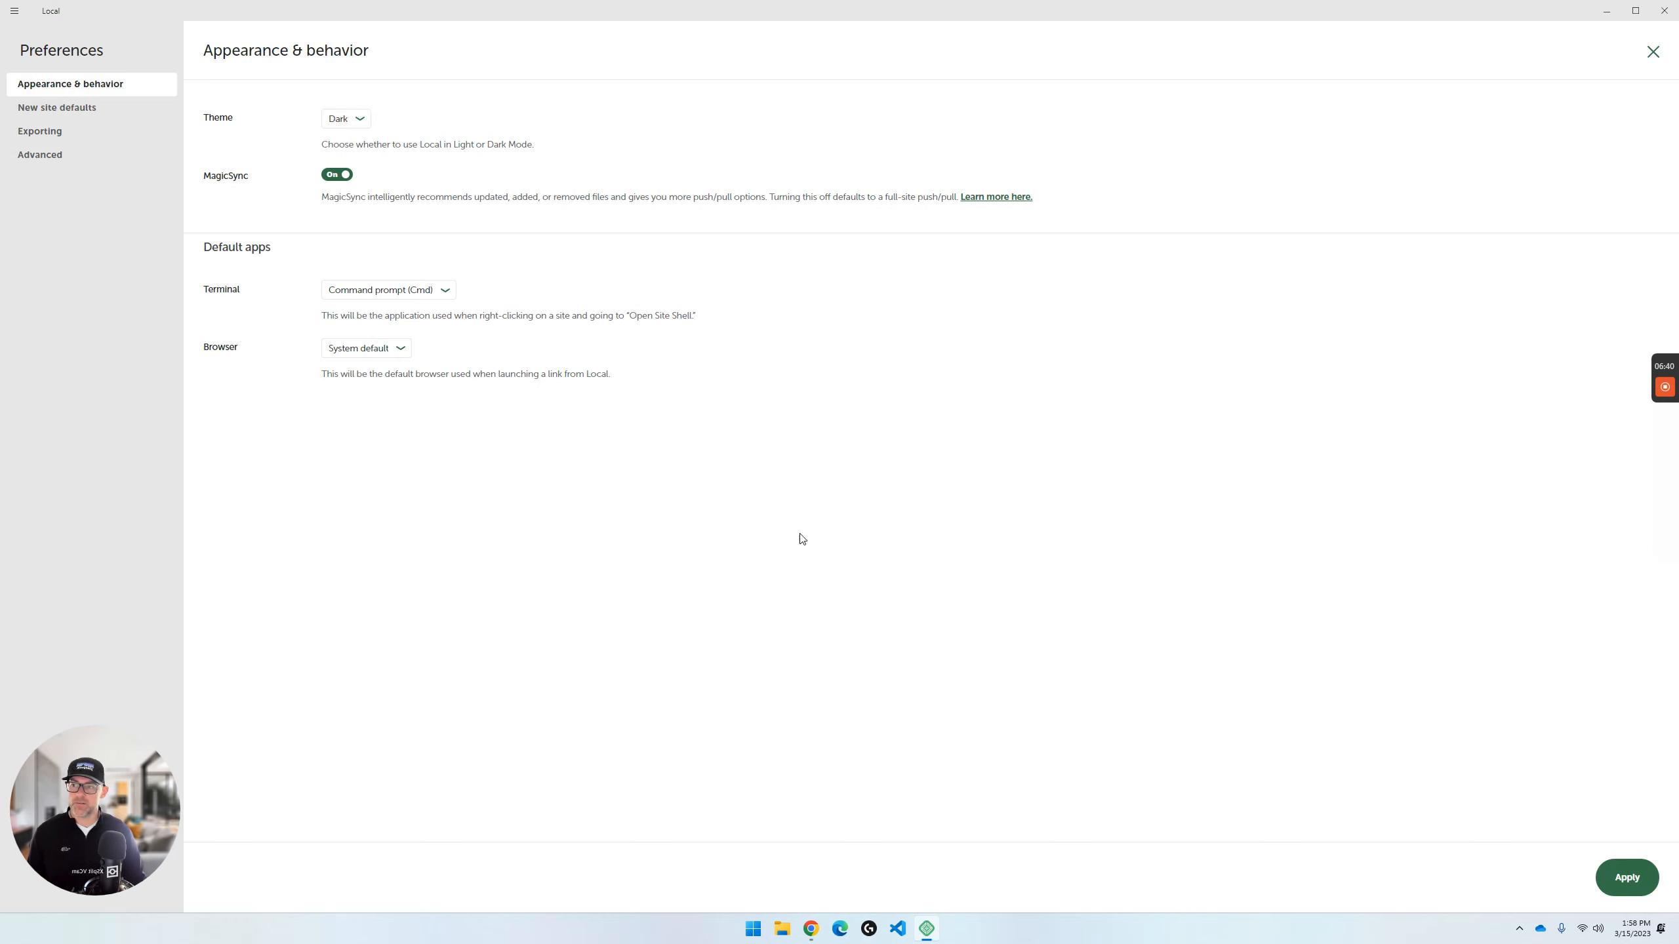
pyautogui.click(334, 123)
pyautogui.click(339, 121)
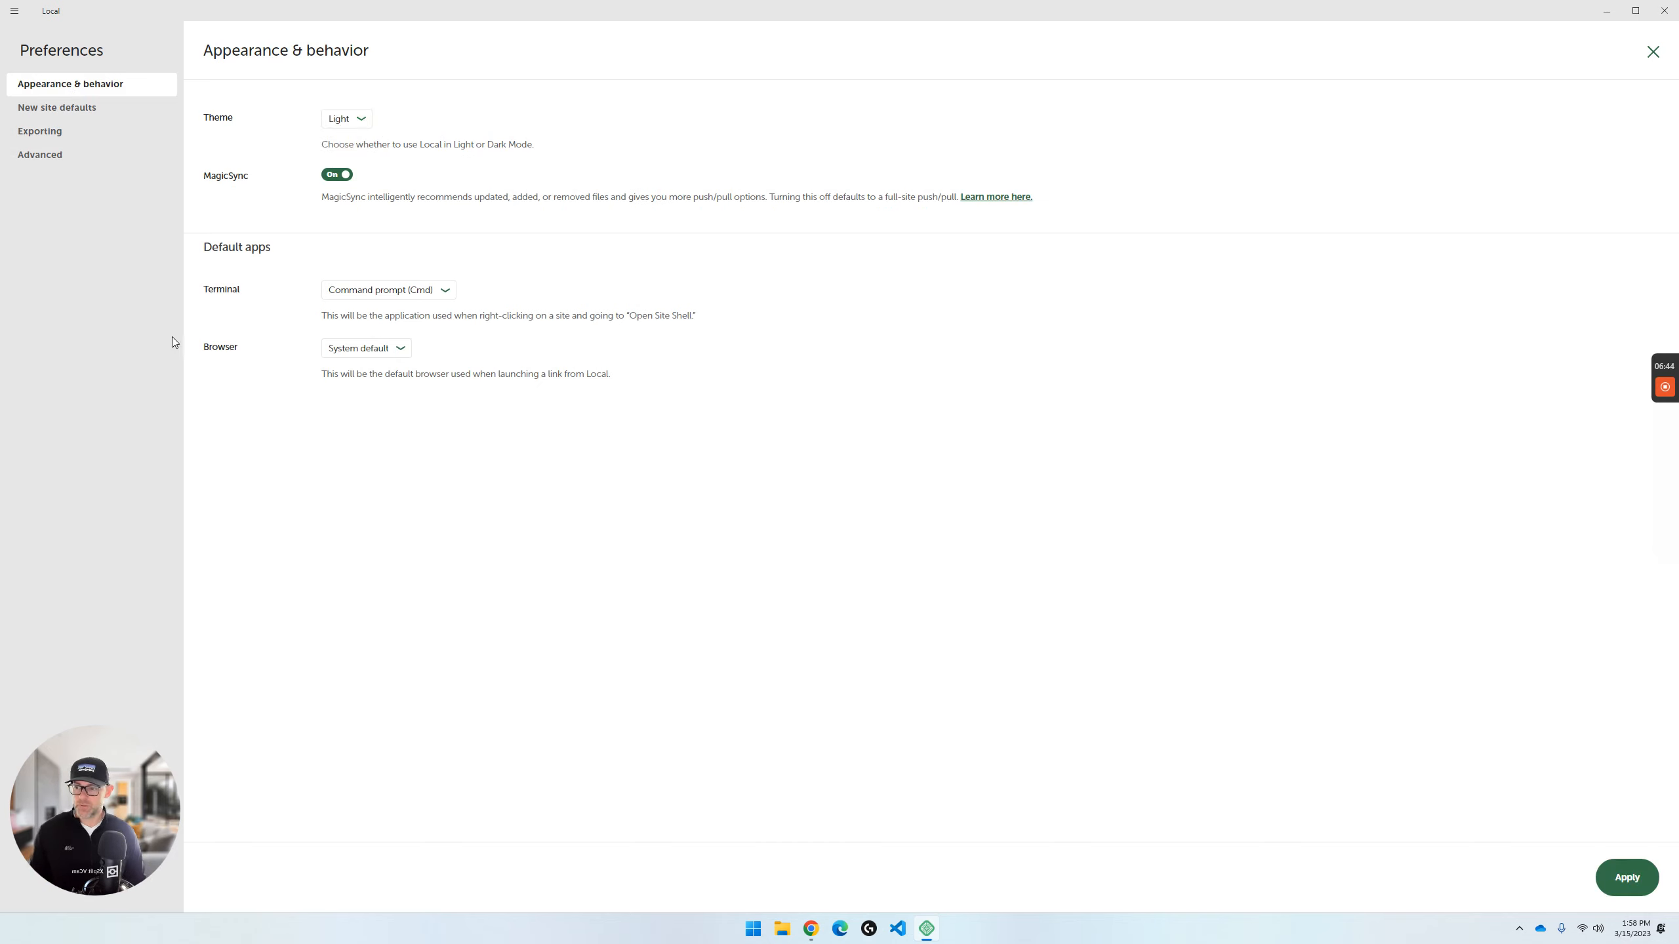
# - Turn MagicSync off and apply the preference change
pyautogui.moveTo(1665, 396)
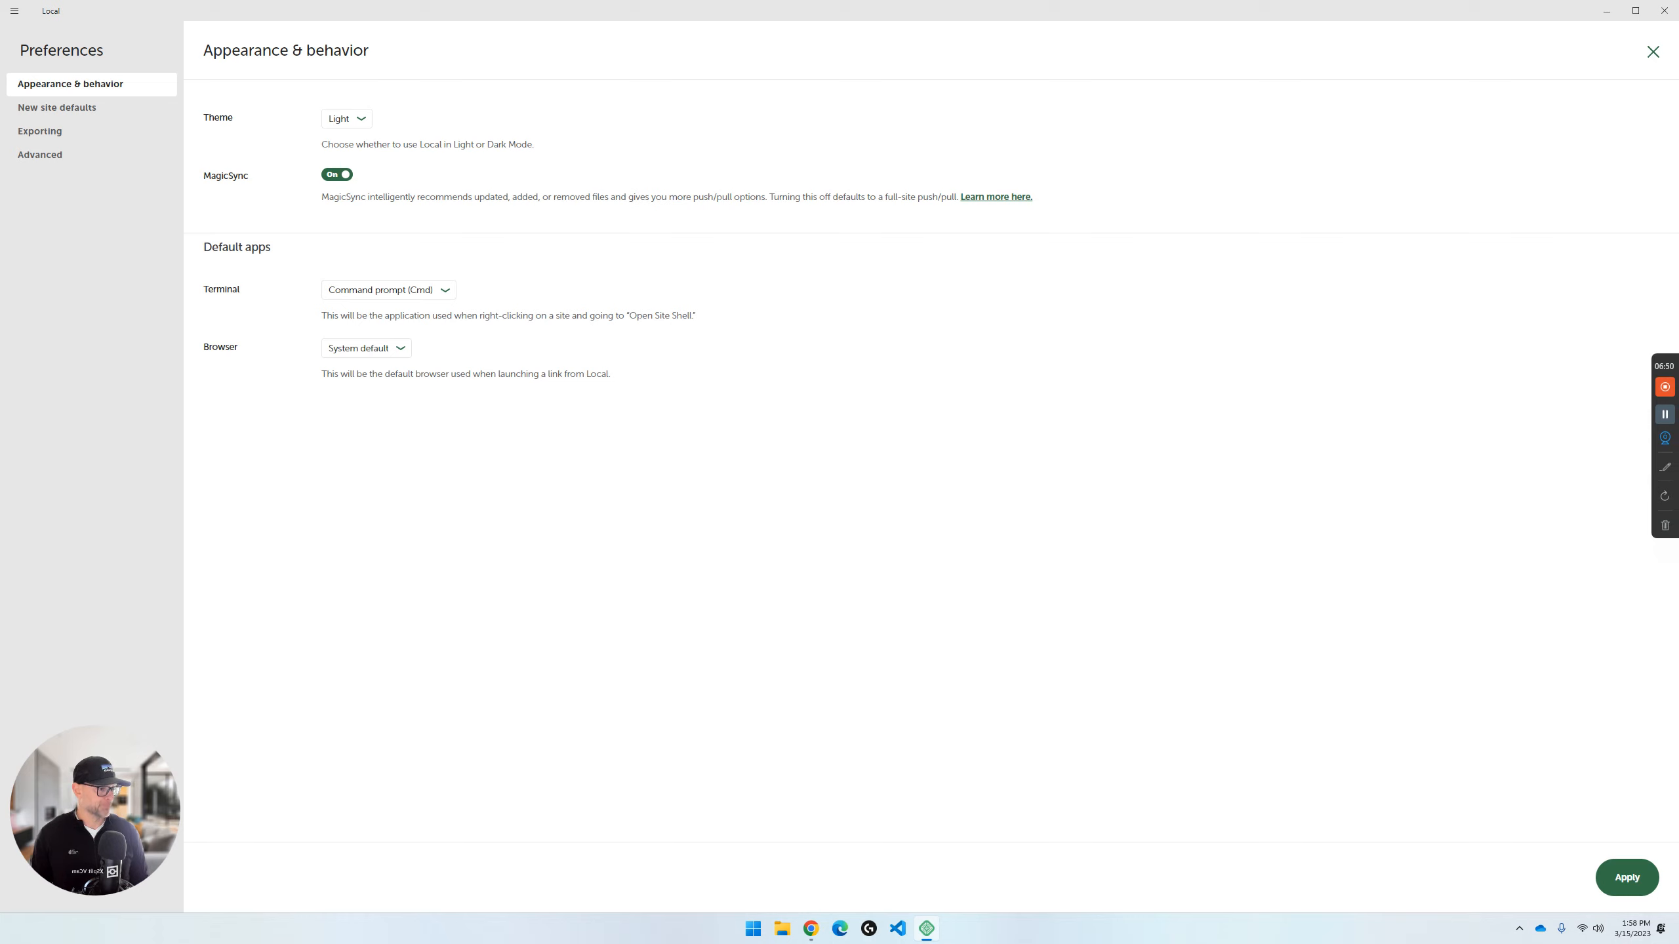
pyautogui.click(322, 174)
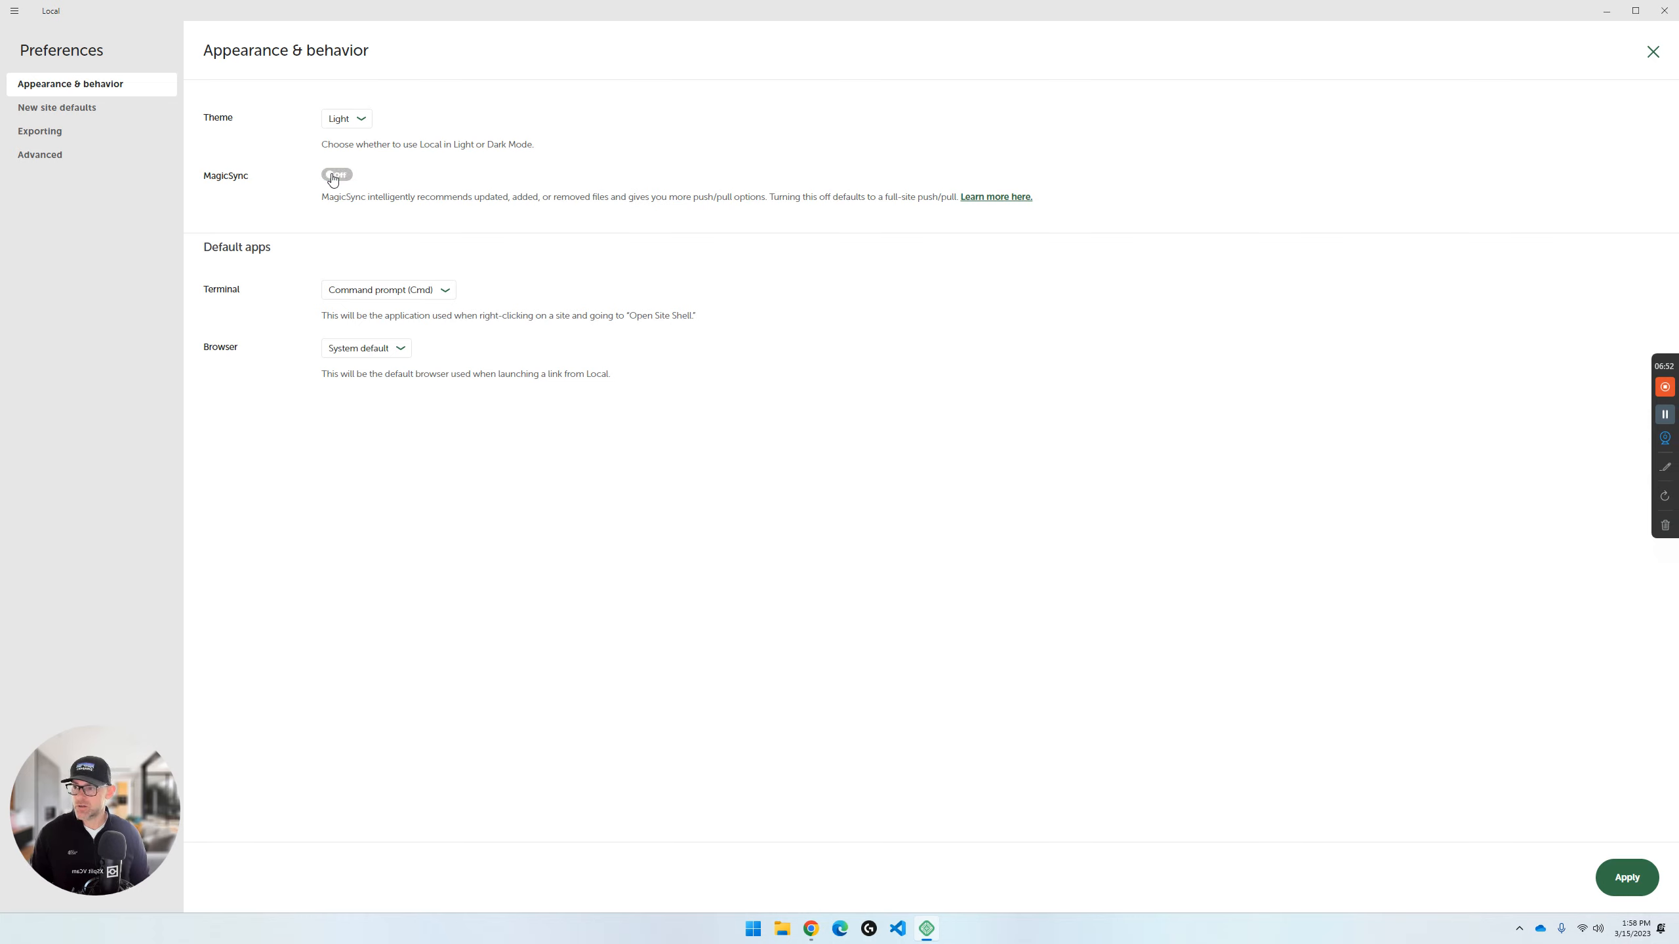
pyautogui.click(1618, 882)
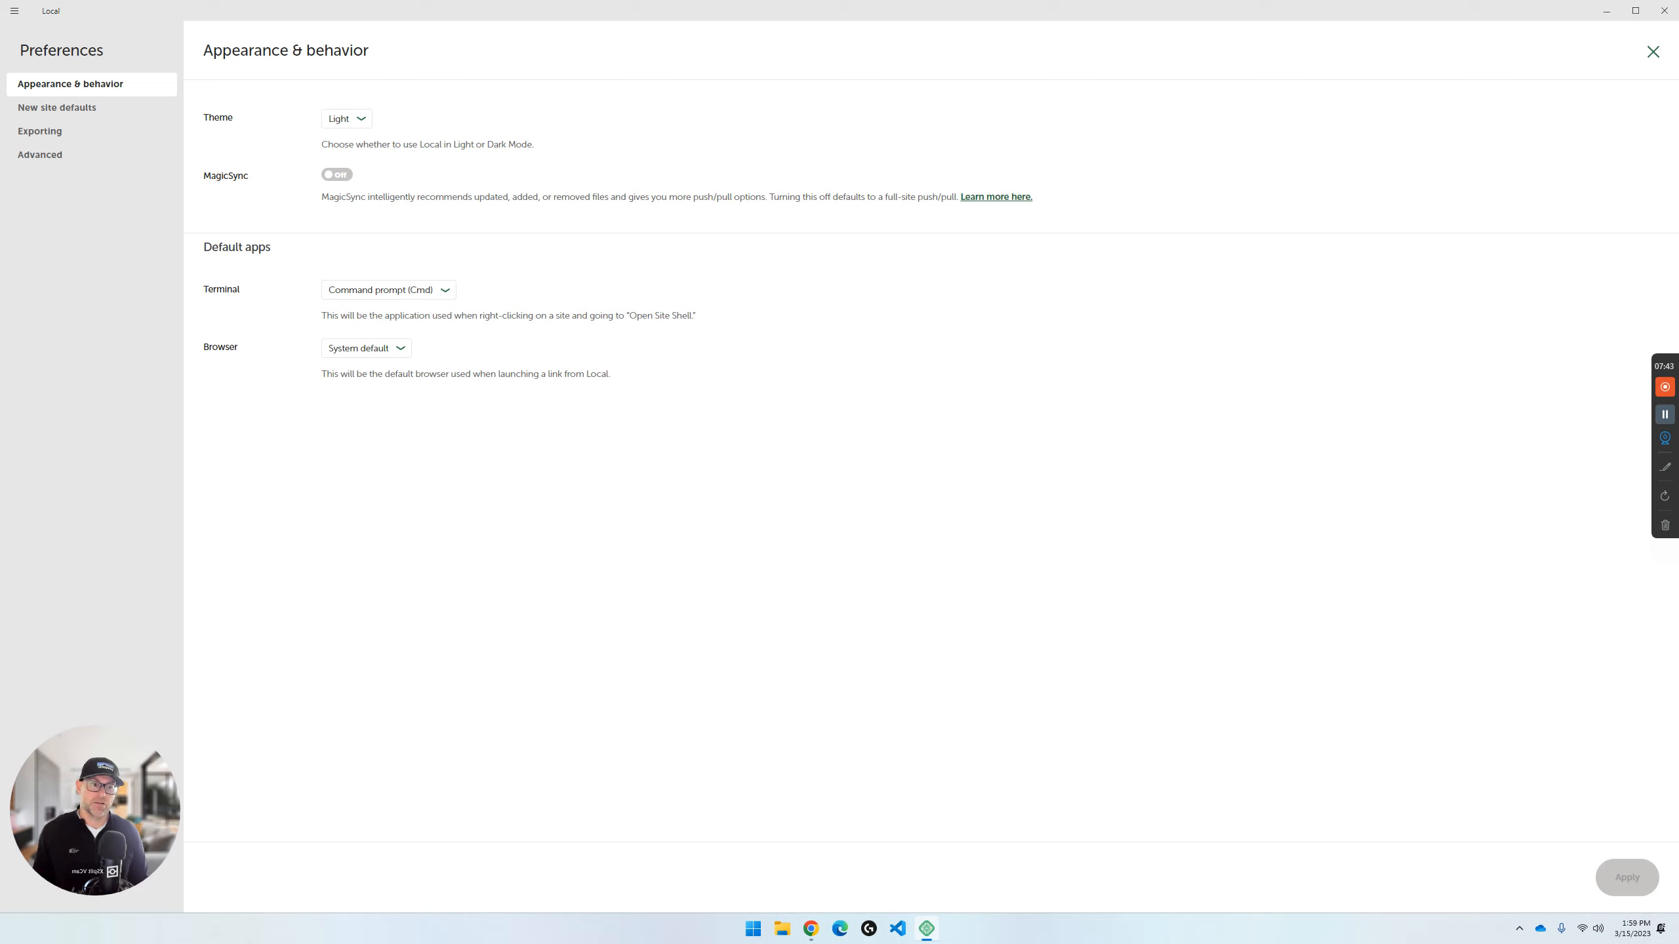
pyautogui.hotkey('alt', 'Tab')
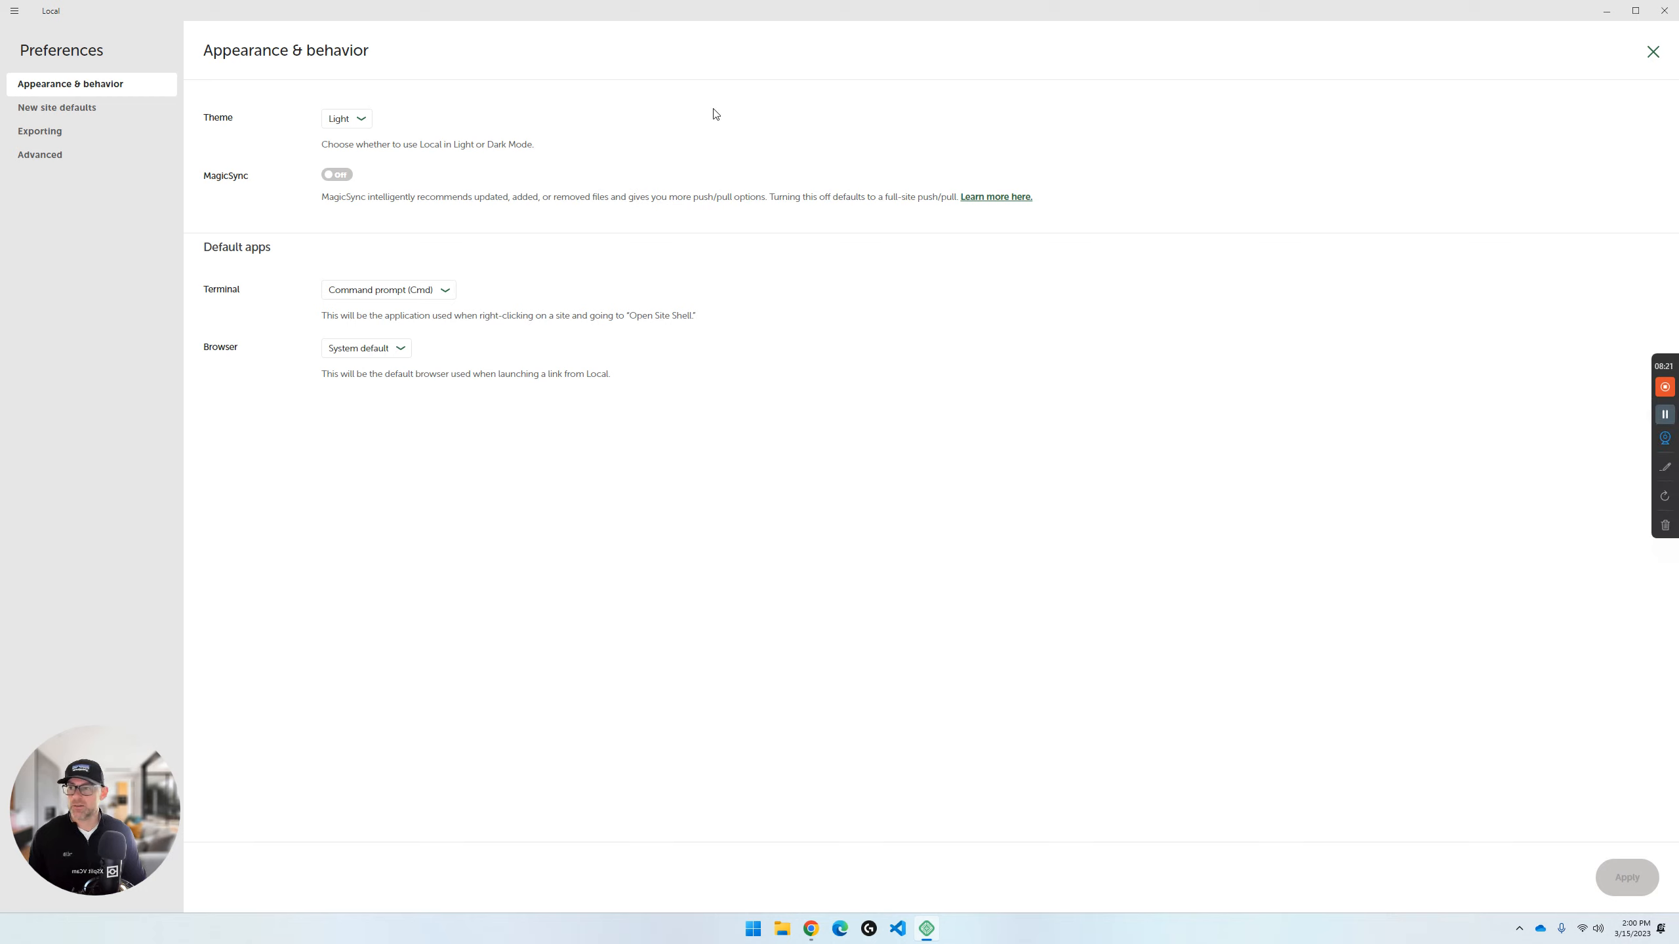
# - Start creating a new site named MyListing with the Preferred environment
pyautogui.click(14, 14)
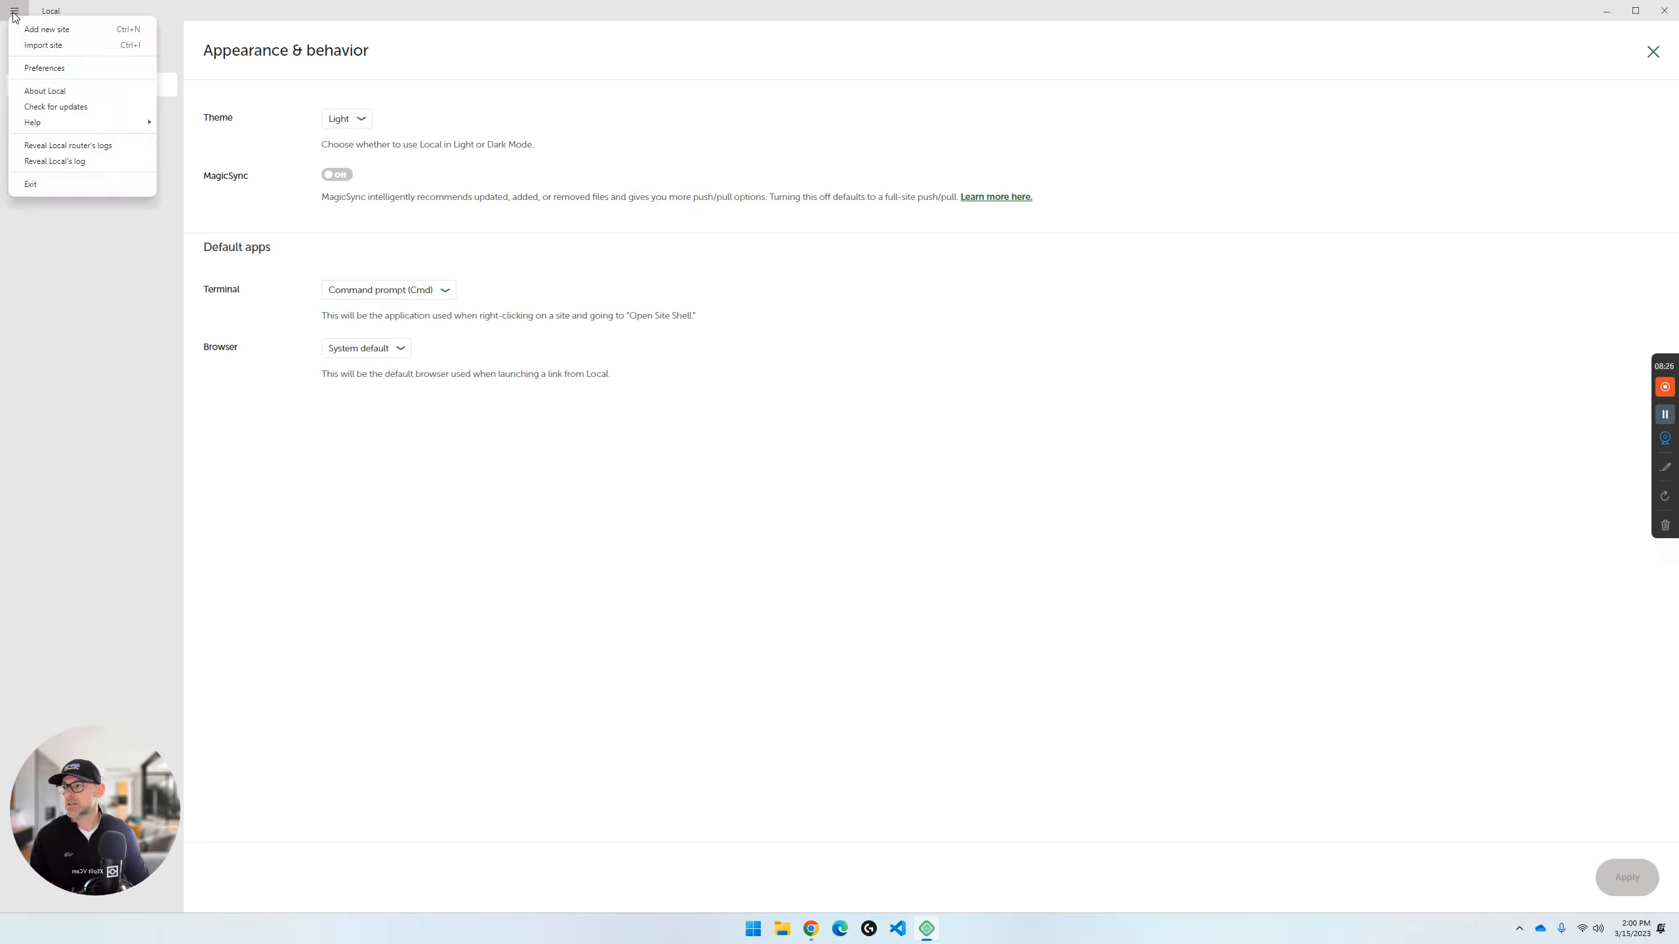
pyautogui.click(42, 30)
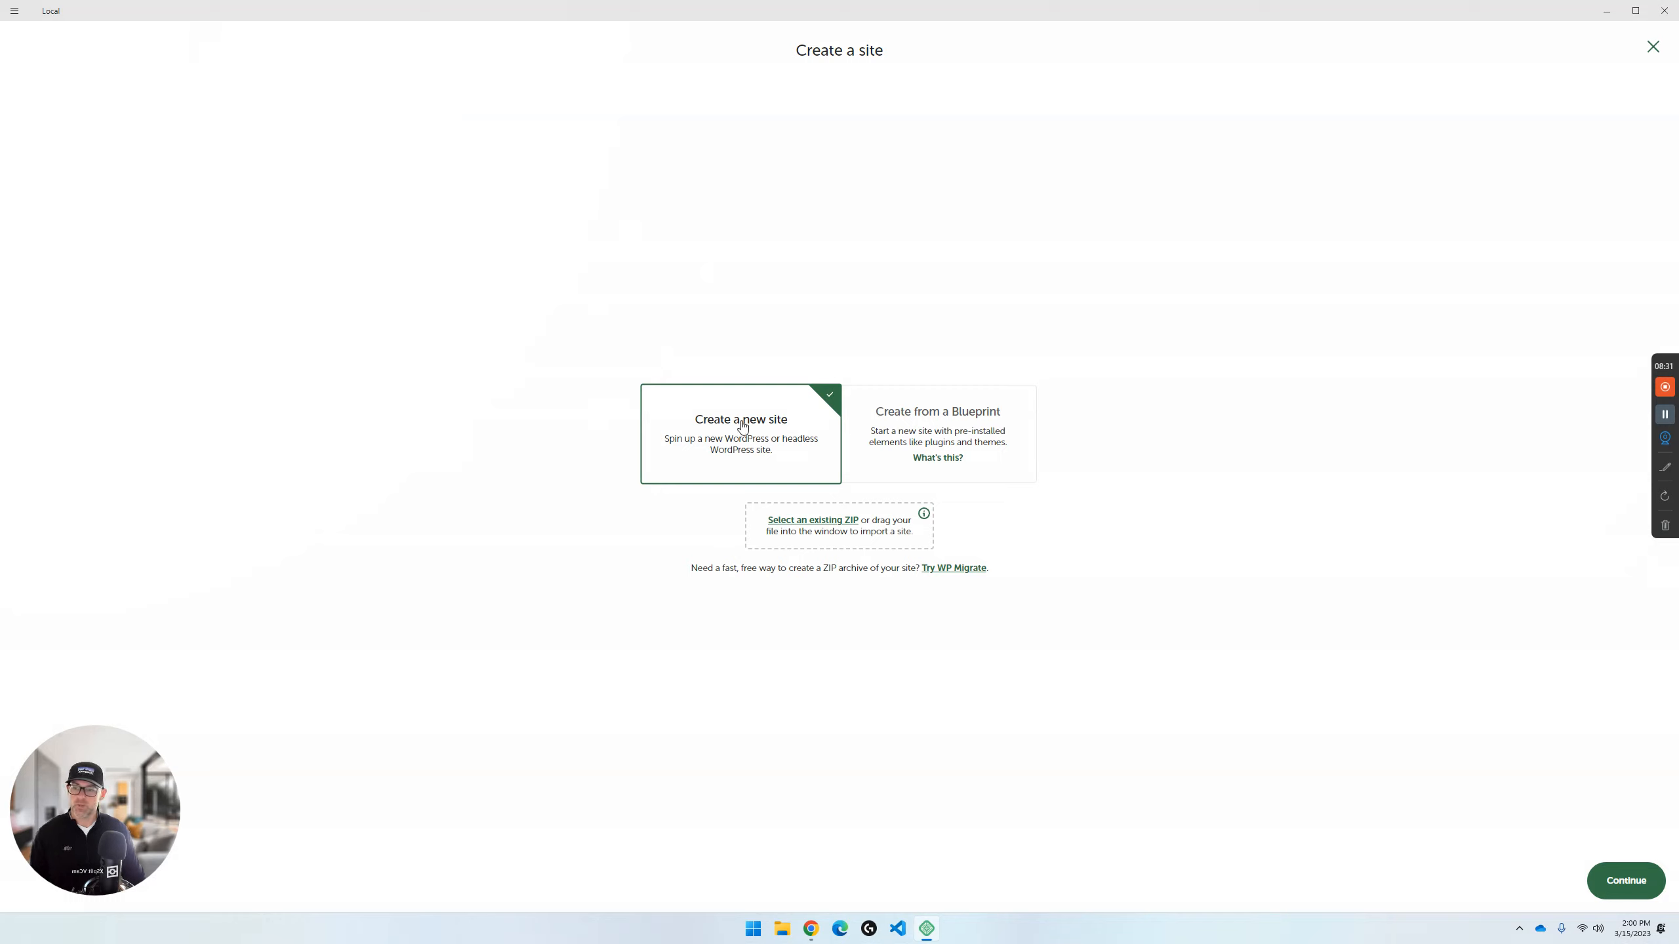
pyautogui.click(1633, 883)
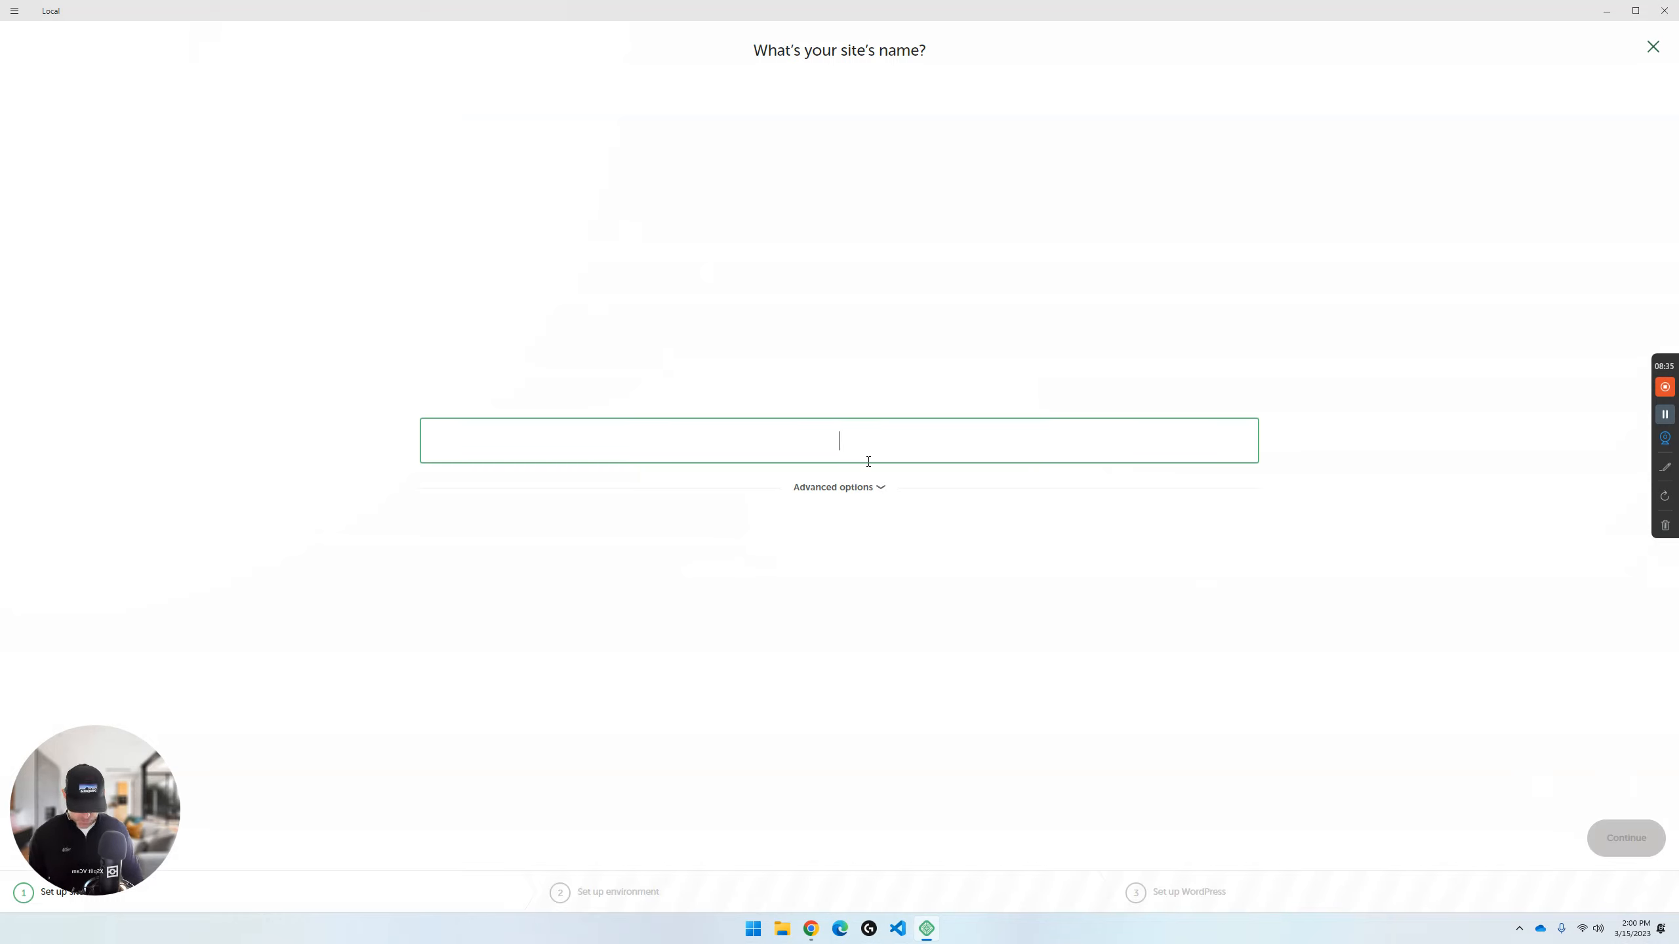
pyautogui.write('MyListing')
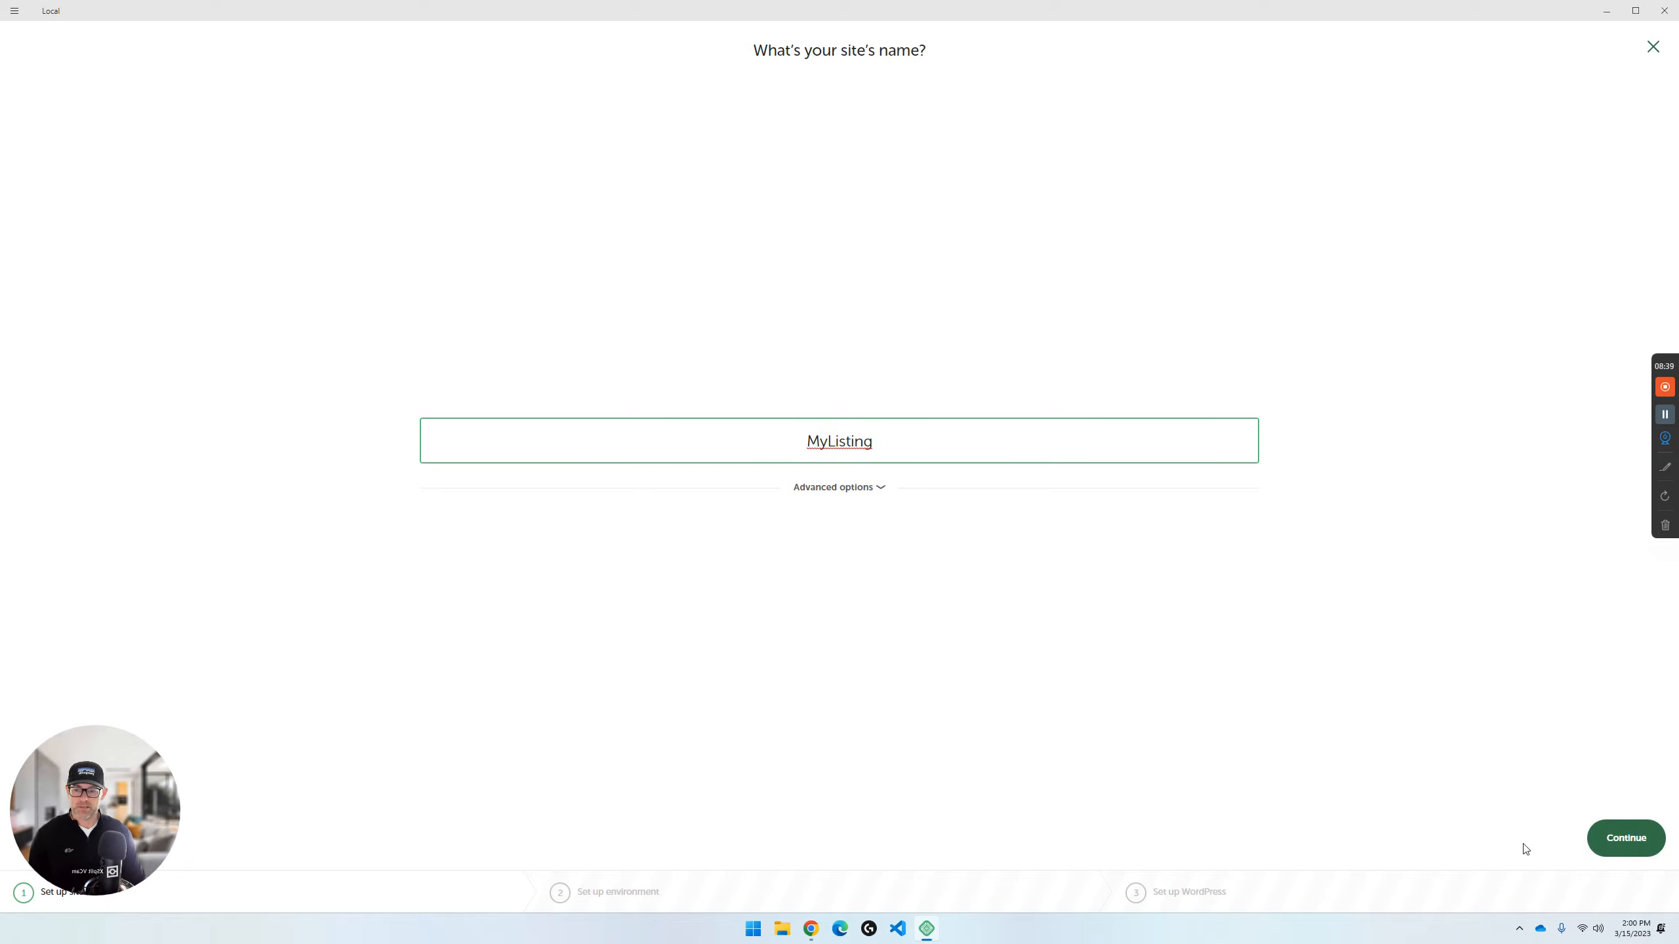
pyautogui.click(1630, 844)
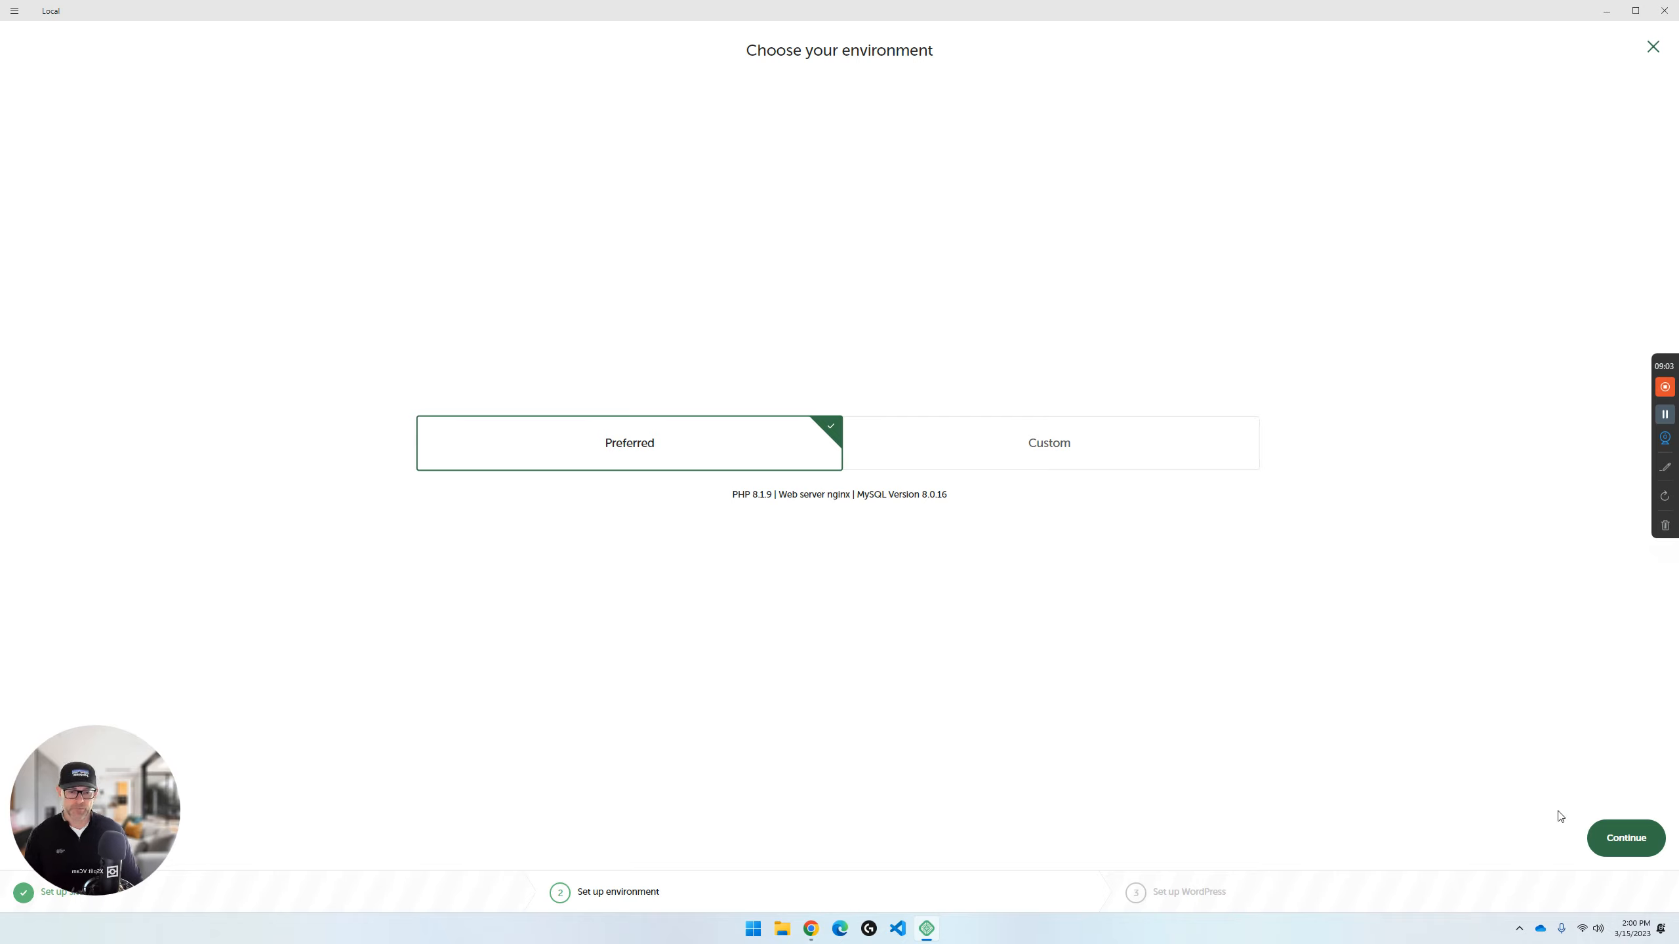
pyautogui.click(1618, 840)
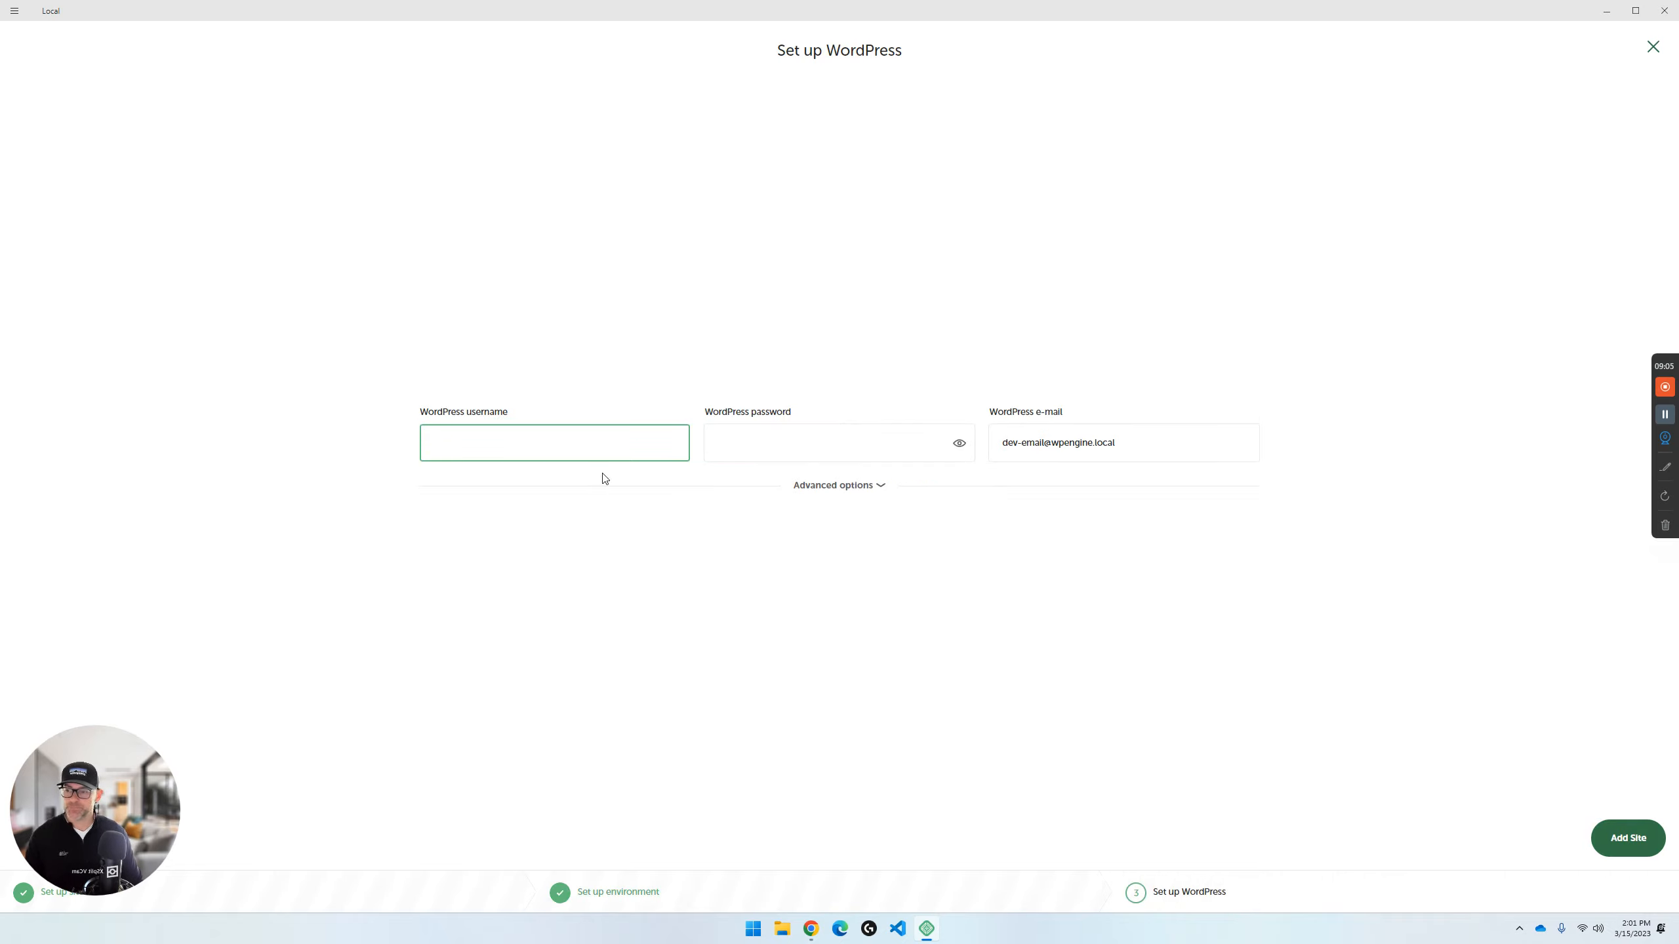
# - Fill in the WordPress setup with the username wpturnedup, the account password and the admin's e-mail address
pyautogui.write('wp')
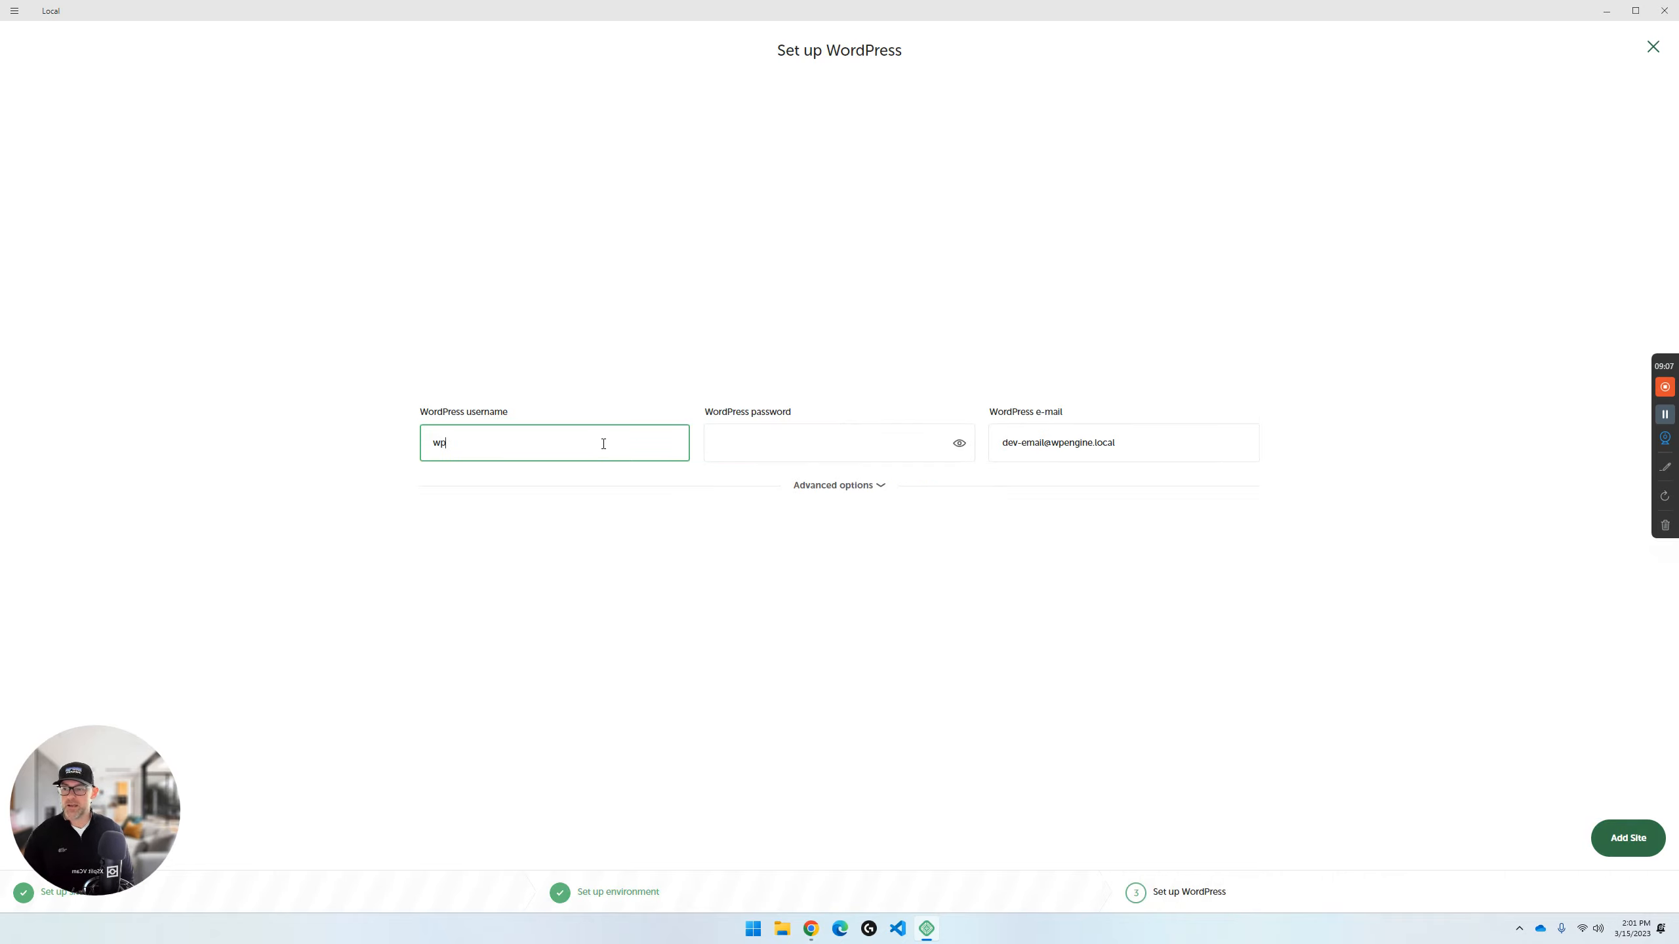
pyautogui.write('turnedup')
pyautogui.press('Tab')
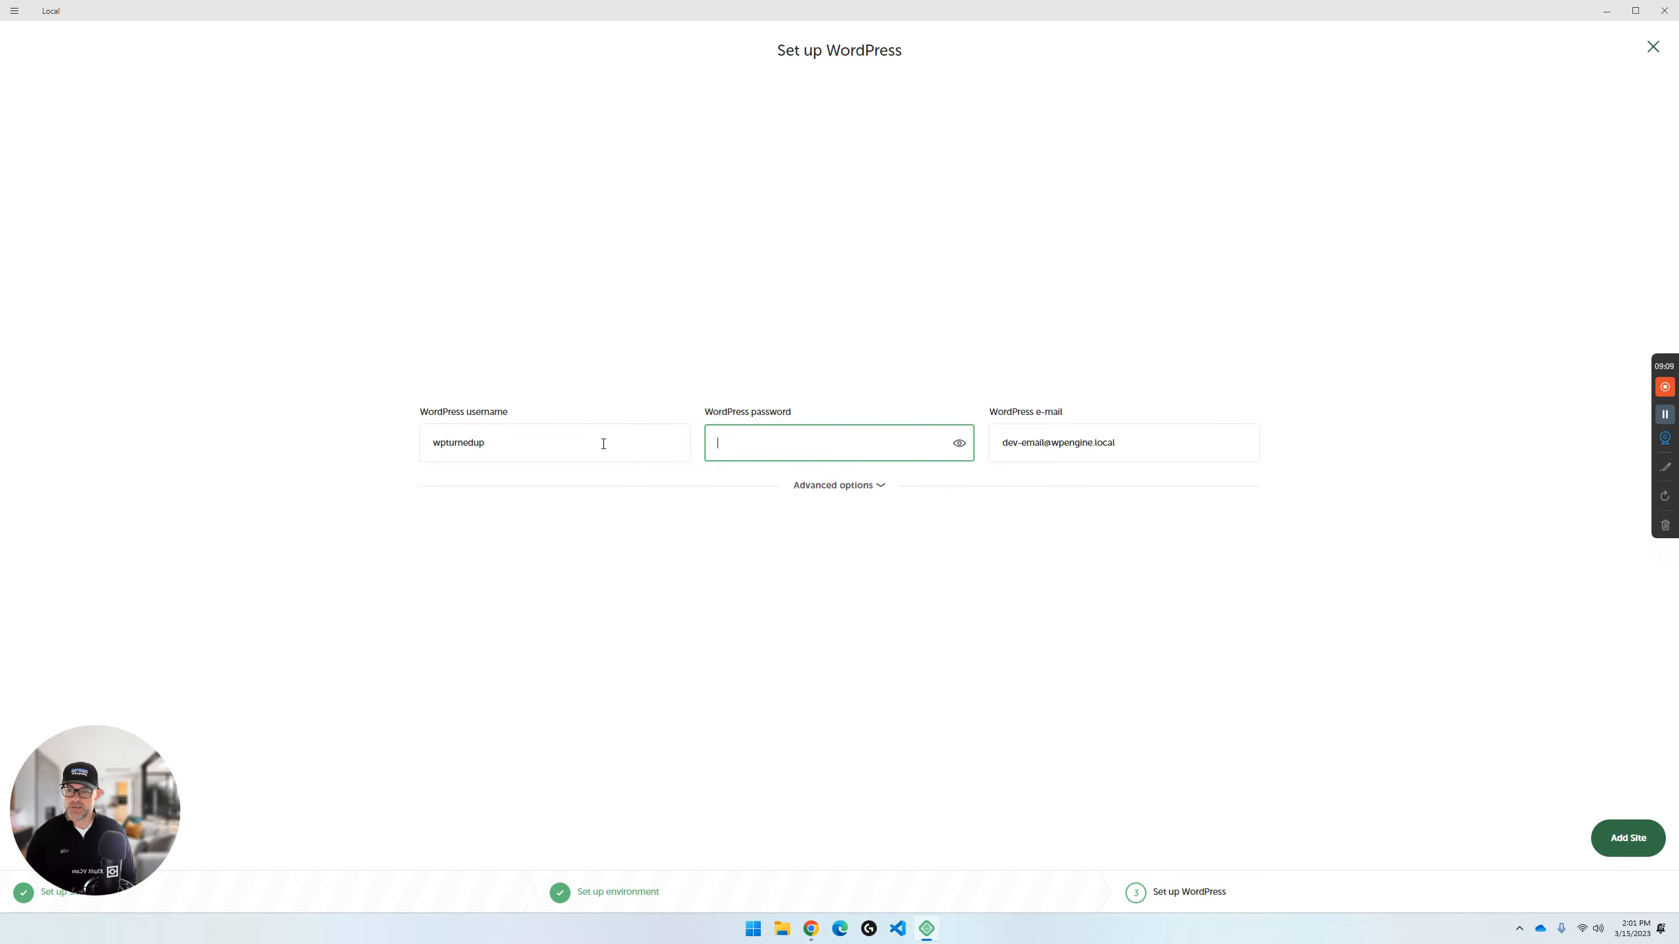
pyautogui.write('••••••')
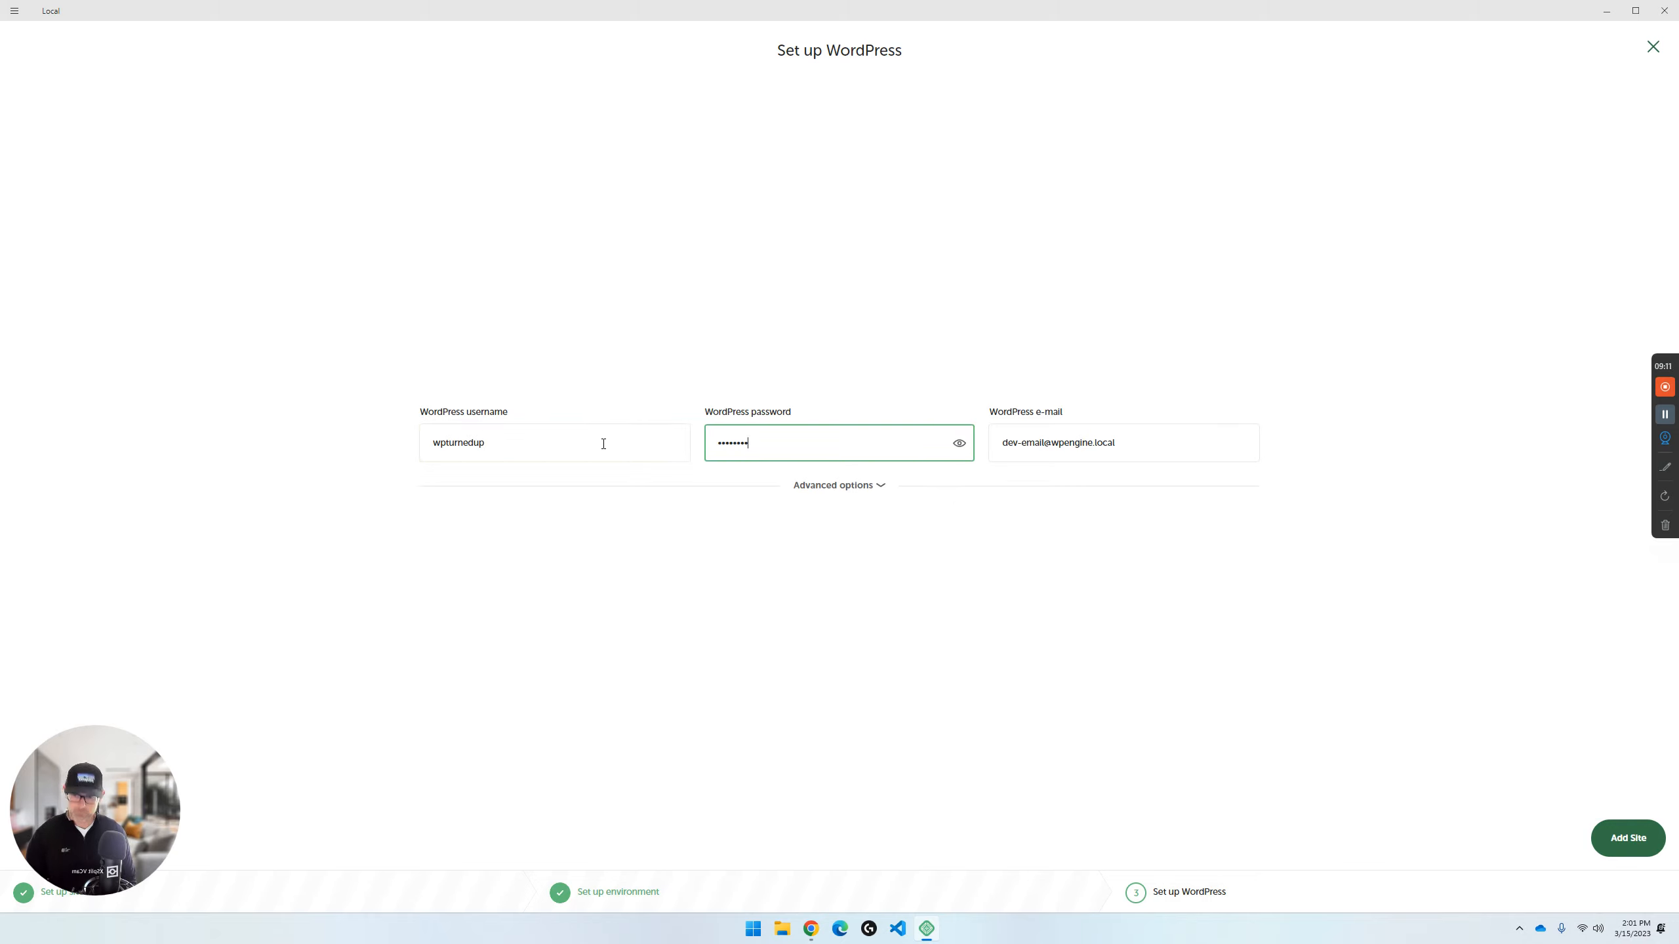
pyautogui.write('••')
pyautogui.tripleClick(1033, 440)
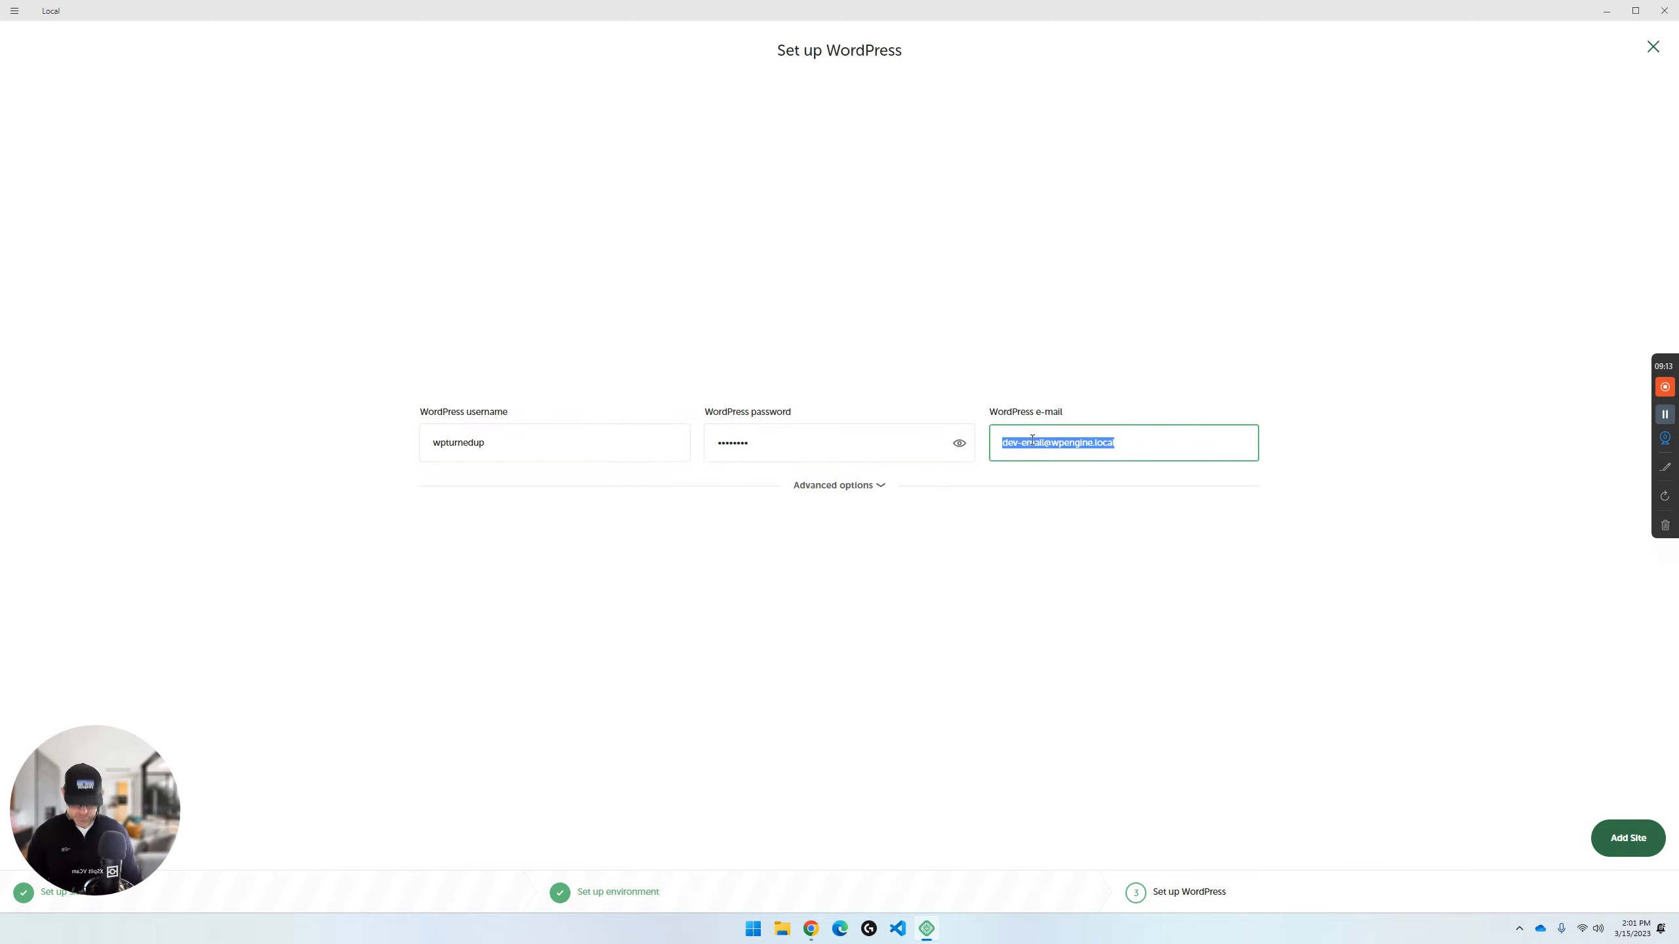
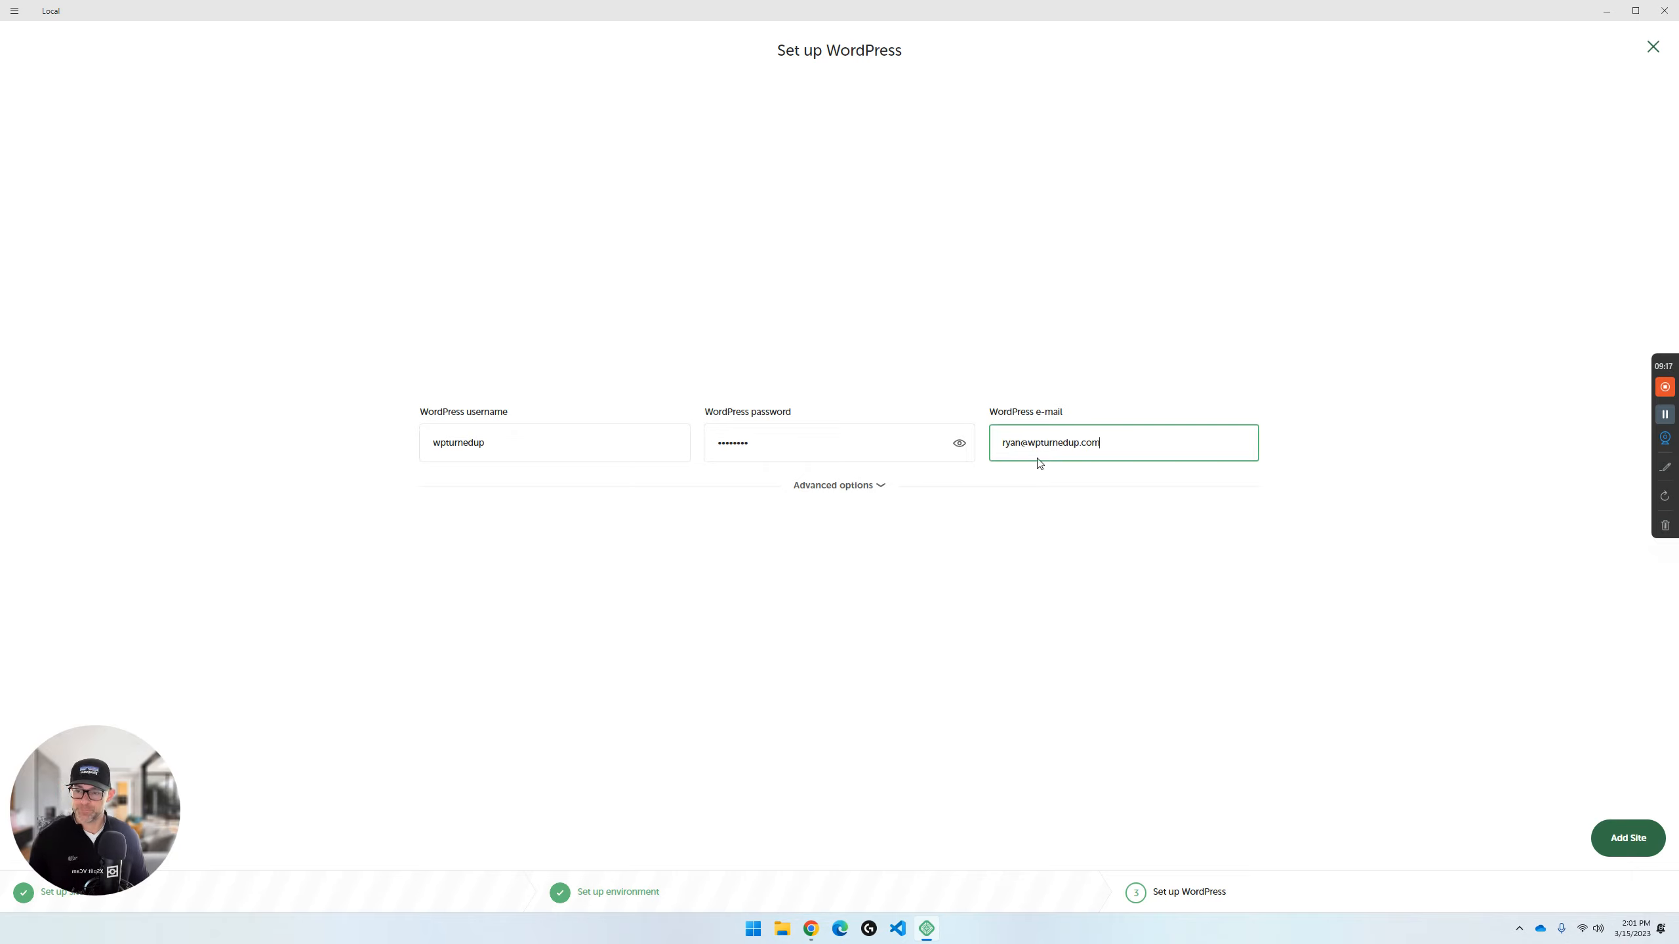
# - Check the WordPress Multisite setting in the advanced options, keep it at No, and add the site
pyautogui.click(887, 482)
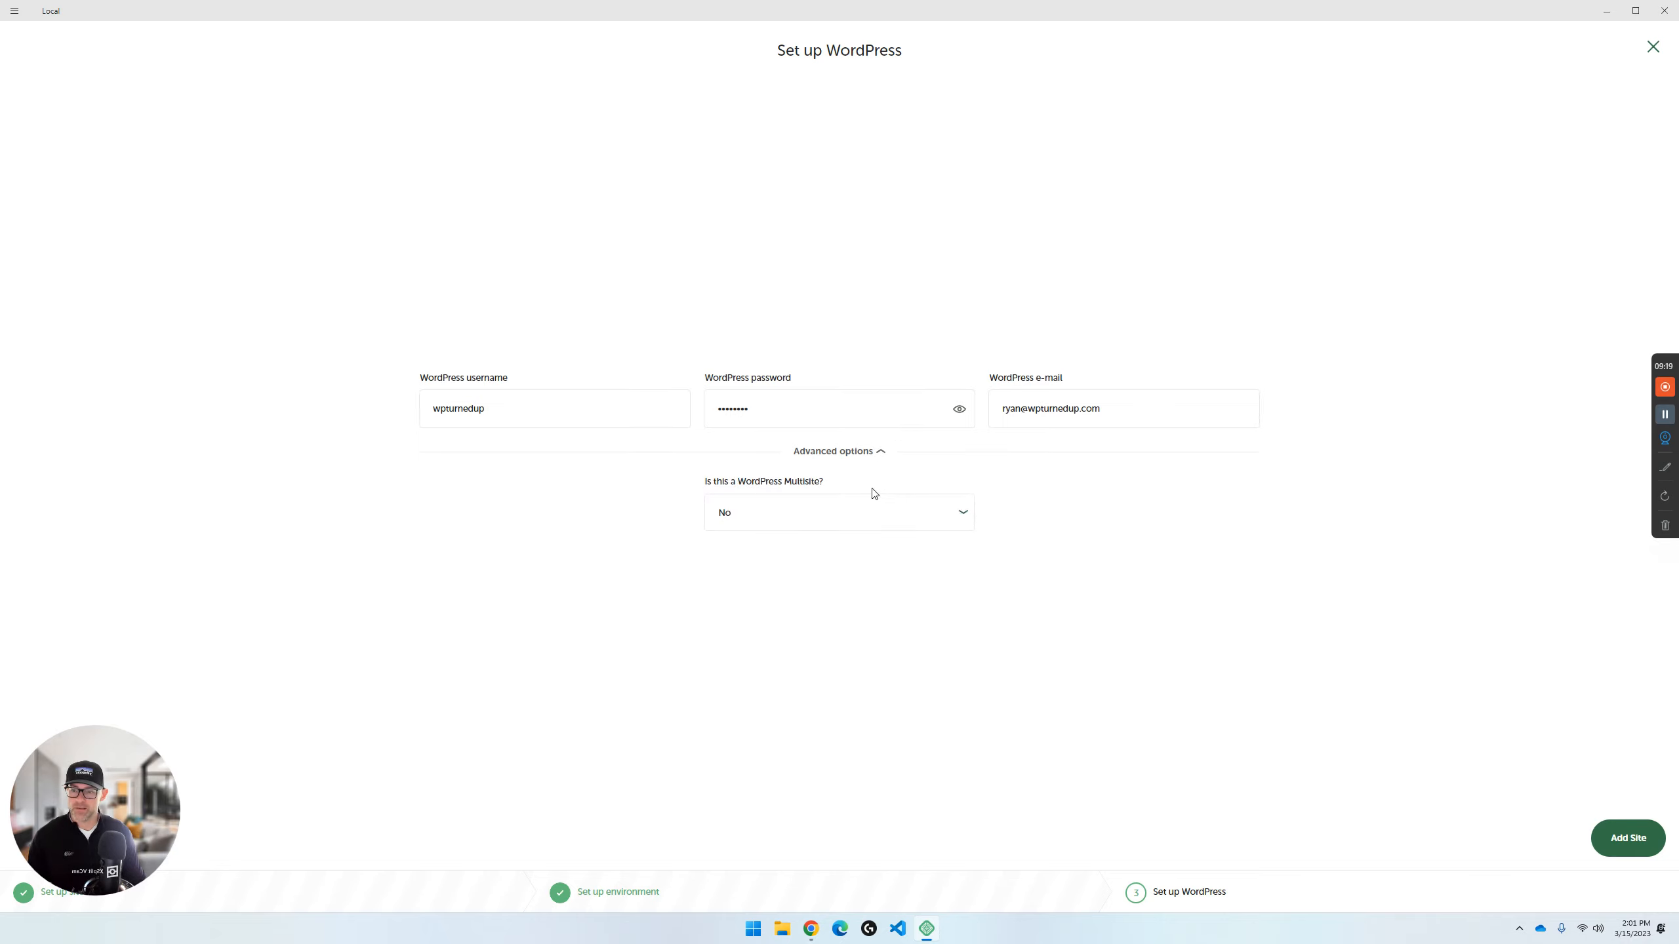
pyautogui.click(884, 458)
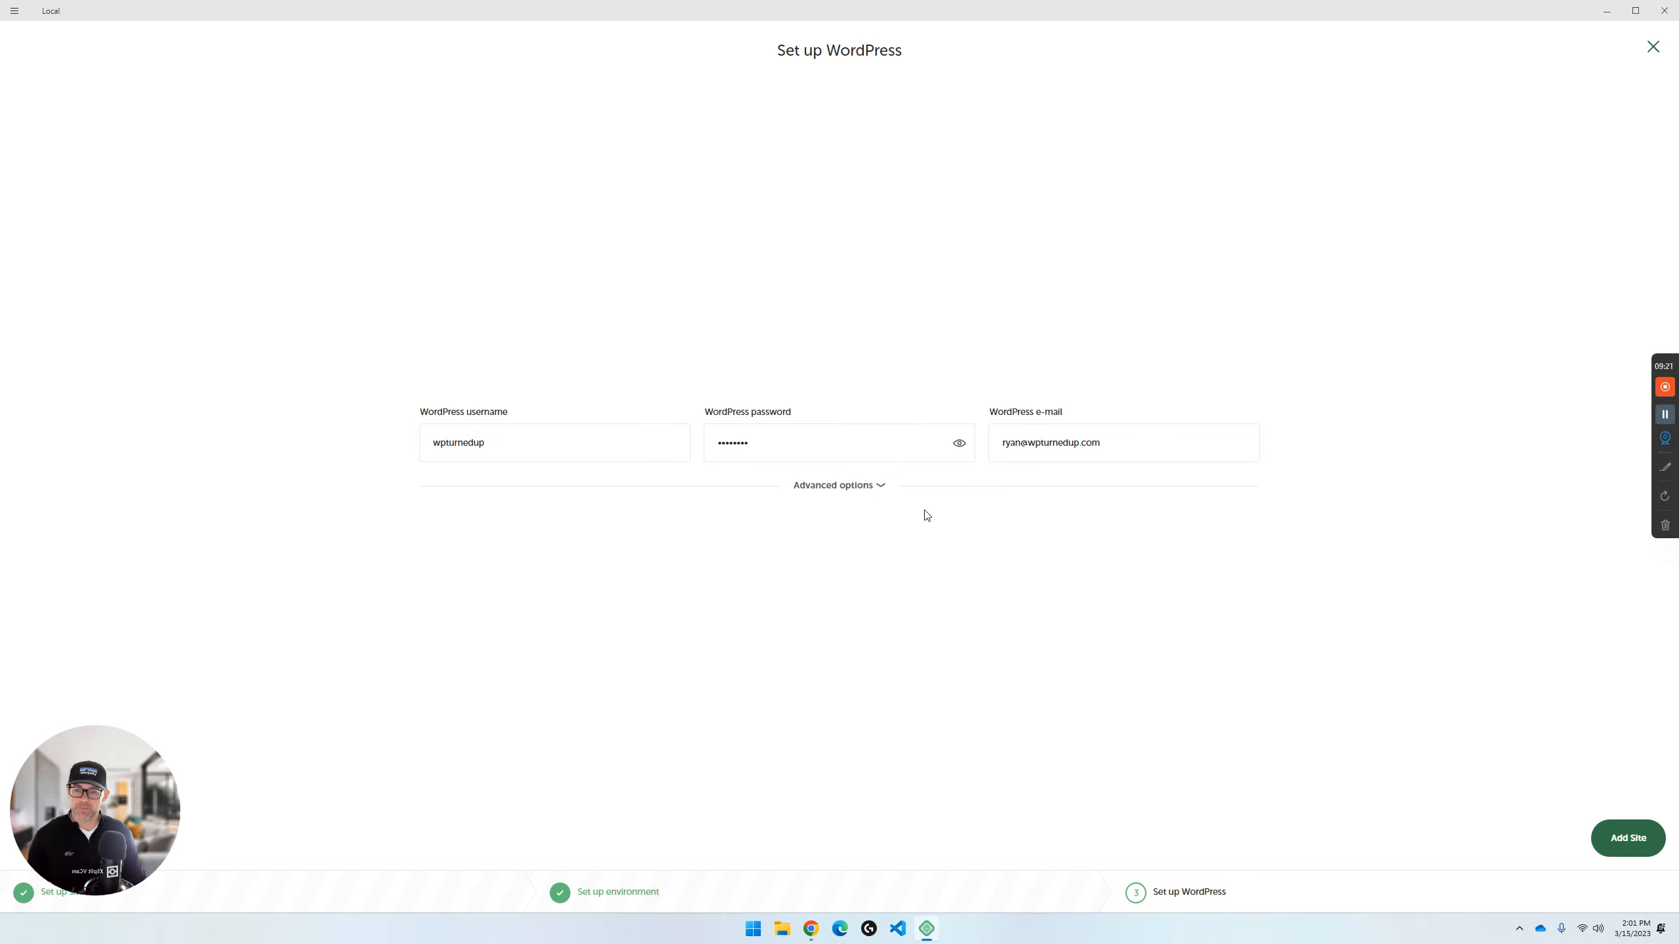
pyautogui.click(884, 501)
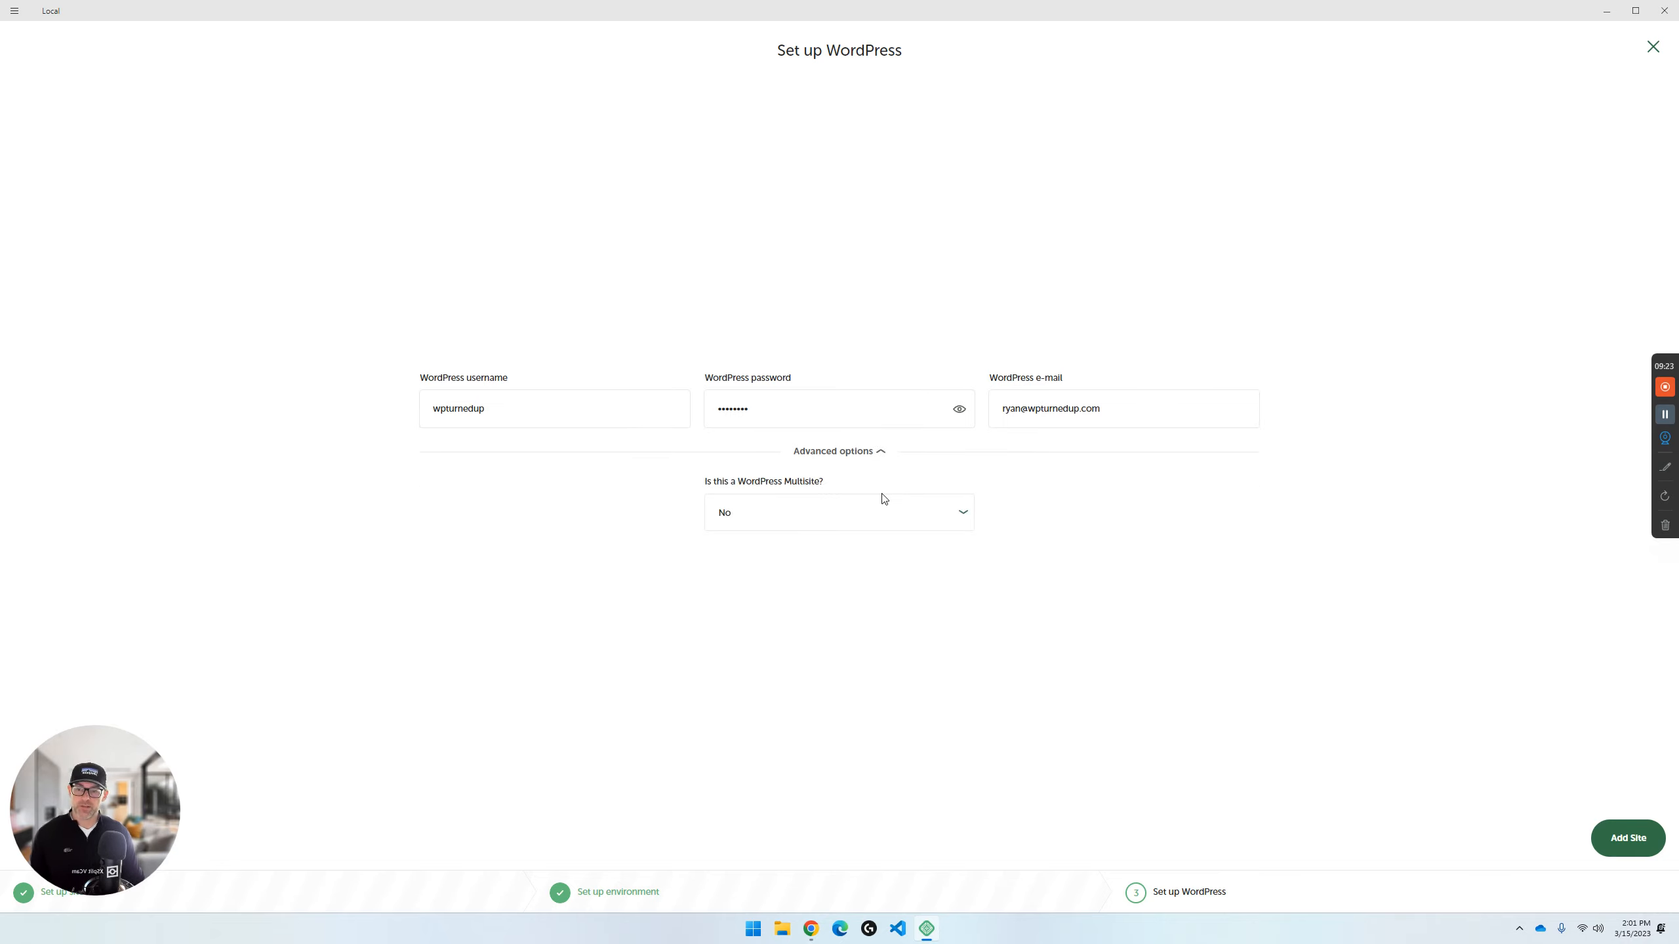
pyautogui.click(884, 452)
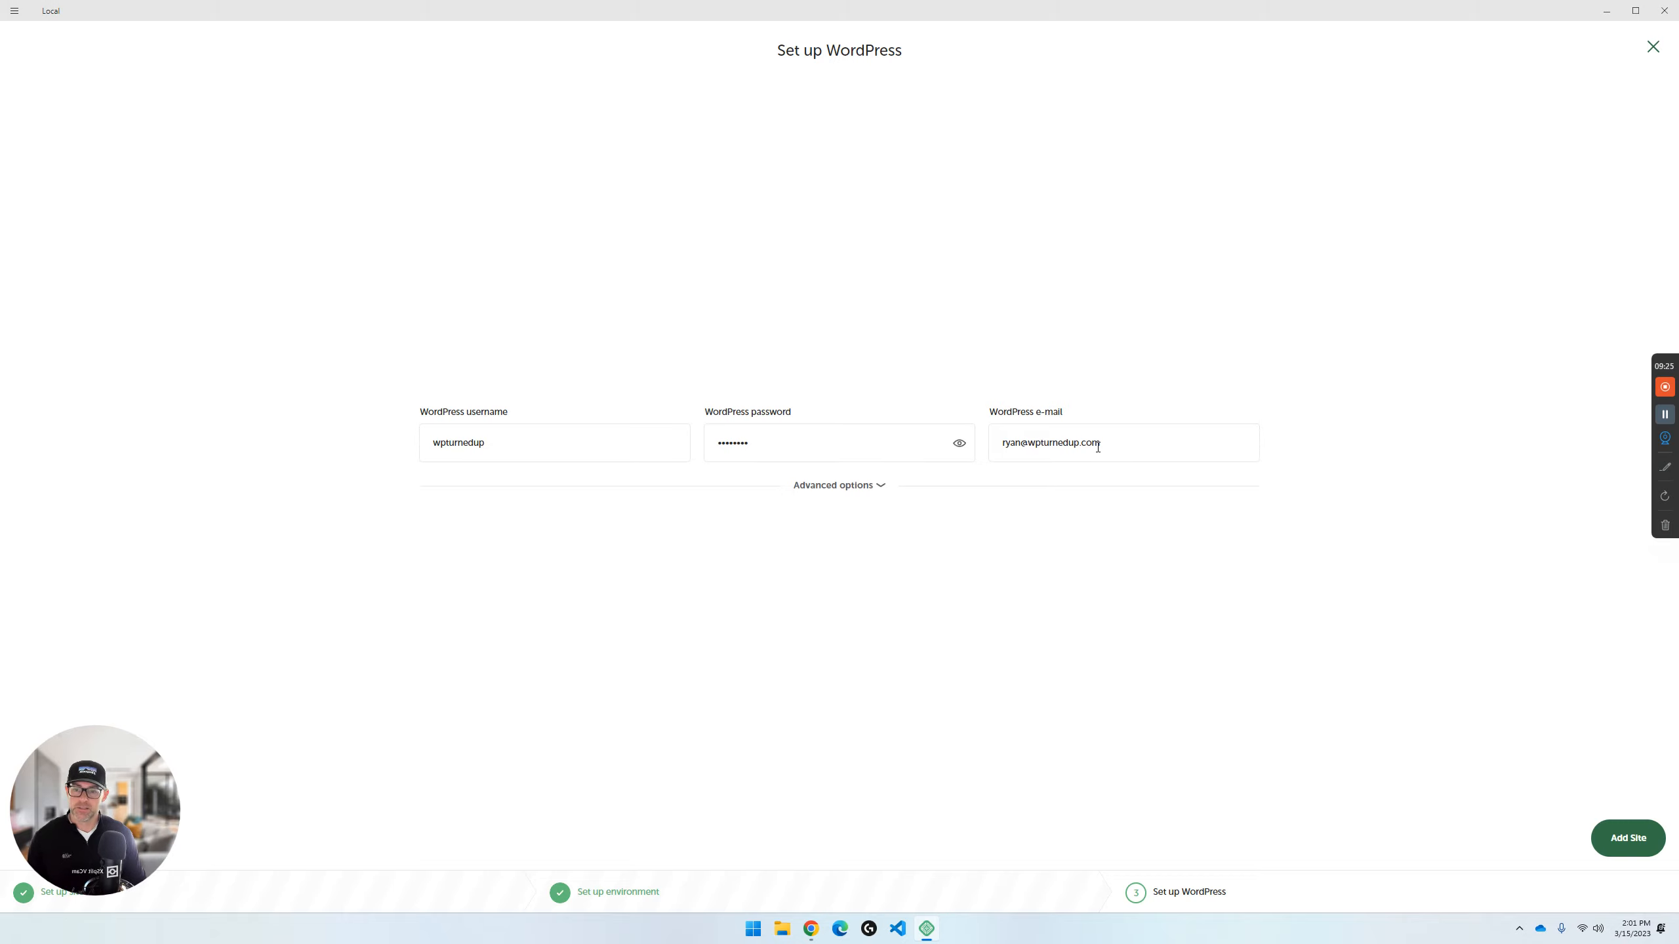
pyautogui.click(1636, 840)
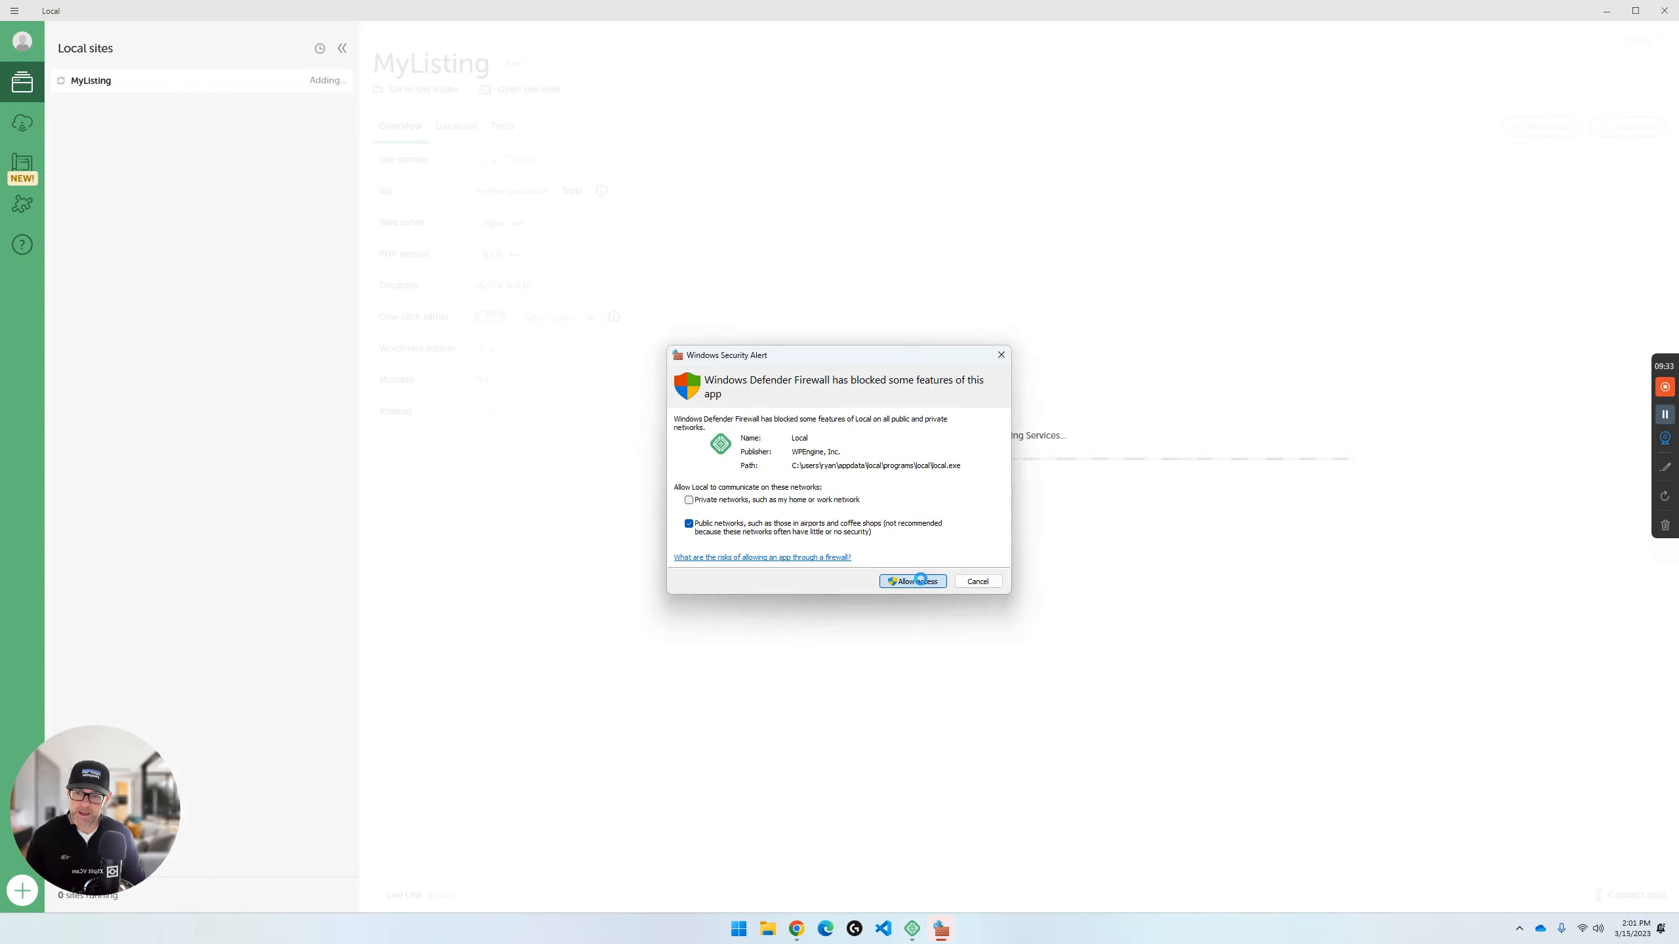
# - Allow Local, nginx and mailhog through Windows Defender Firewall on public networks
pyautogui.click(924, 586)
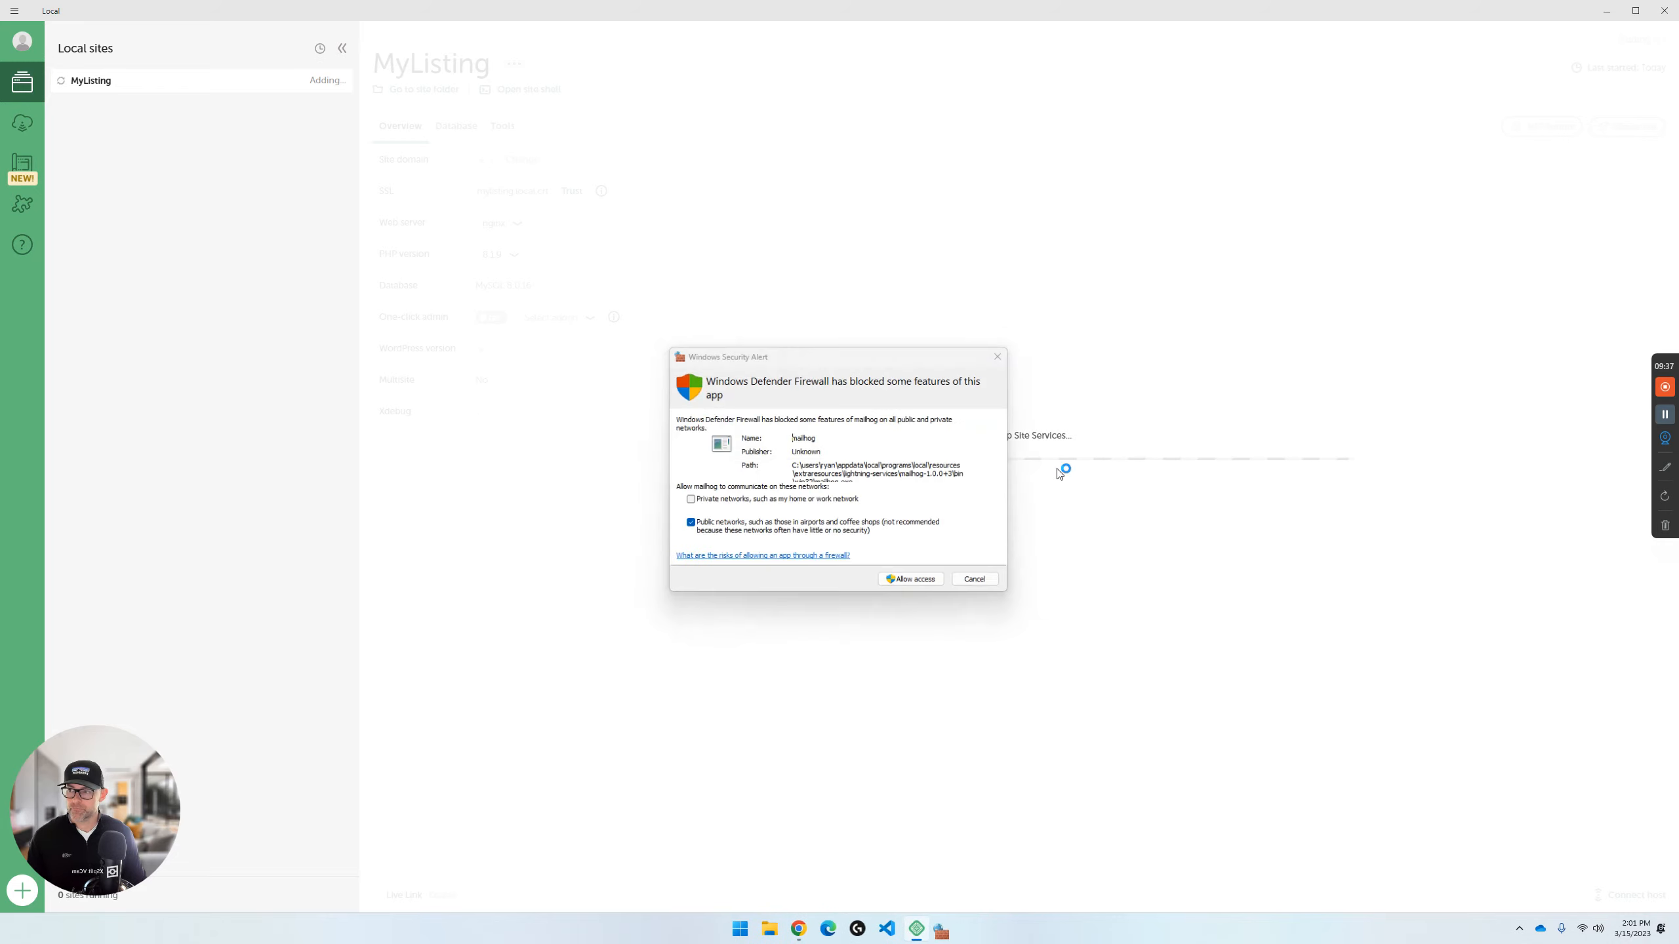
pyautogui.click(928, 581)
pyautogui.click(922, 582)
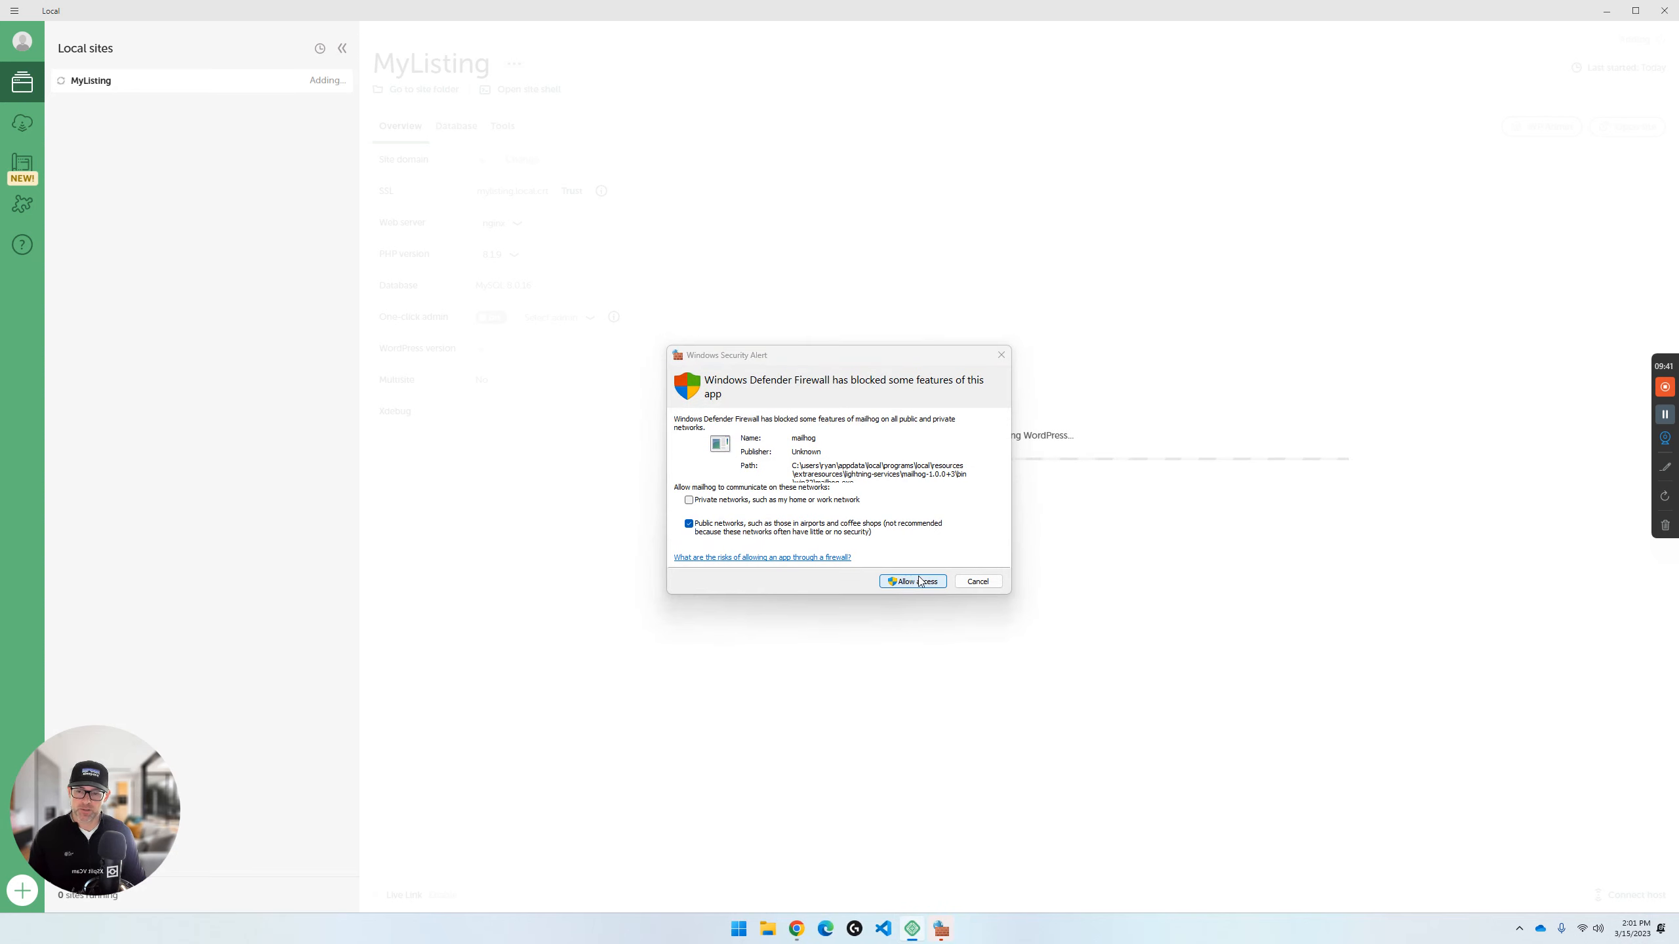
pyautogui.click(924, 586)
pyautogui.click(924, 582)
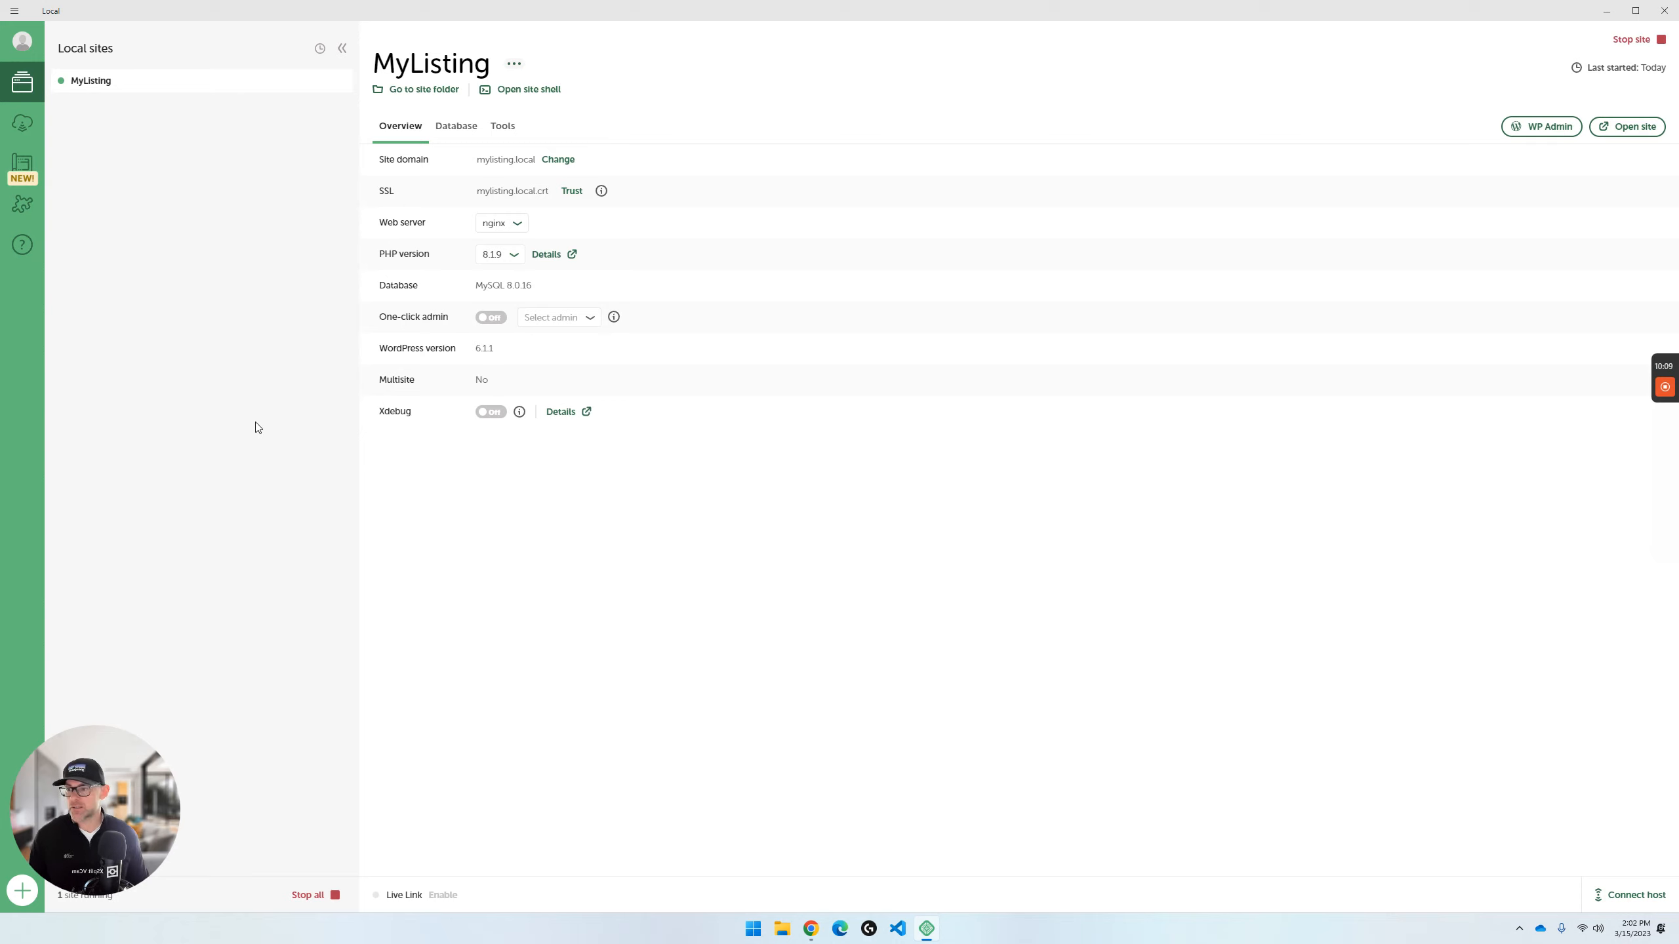
# - Trust the MyListing site's SSL certificate and open its WordPress admin login page
pyautogui.click(570, 190)
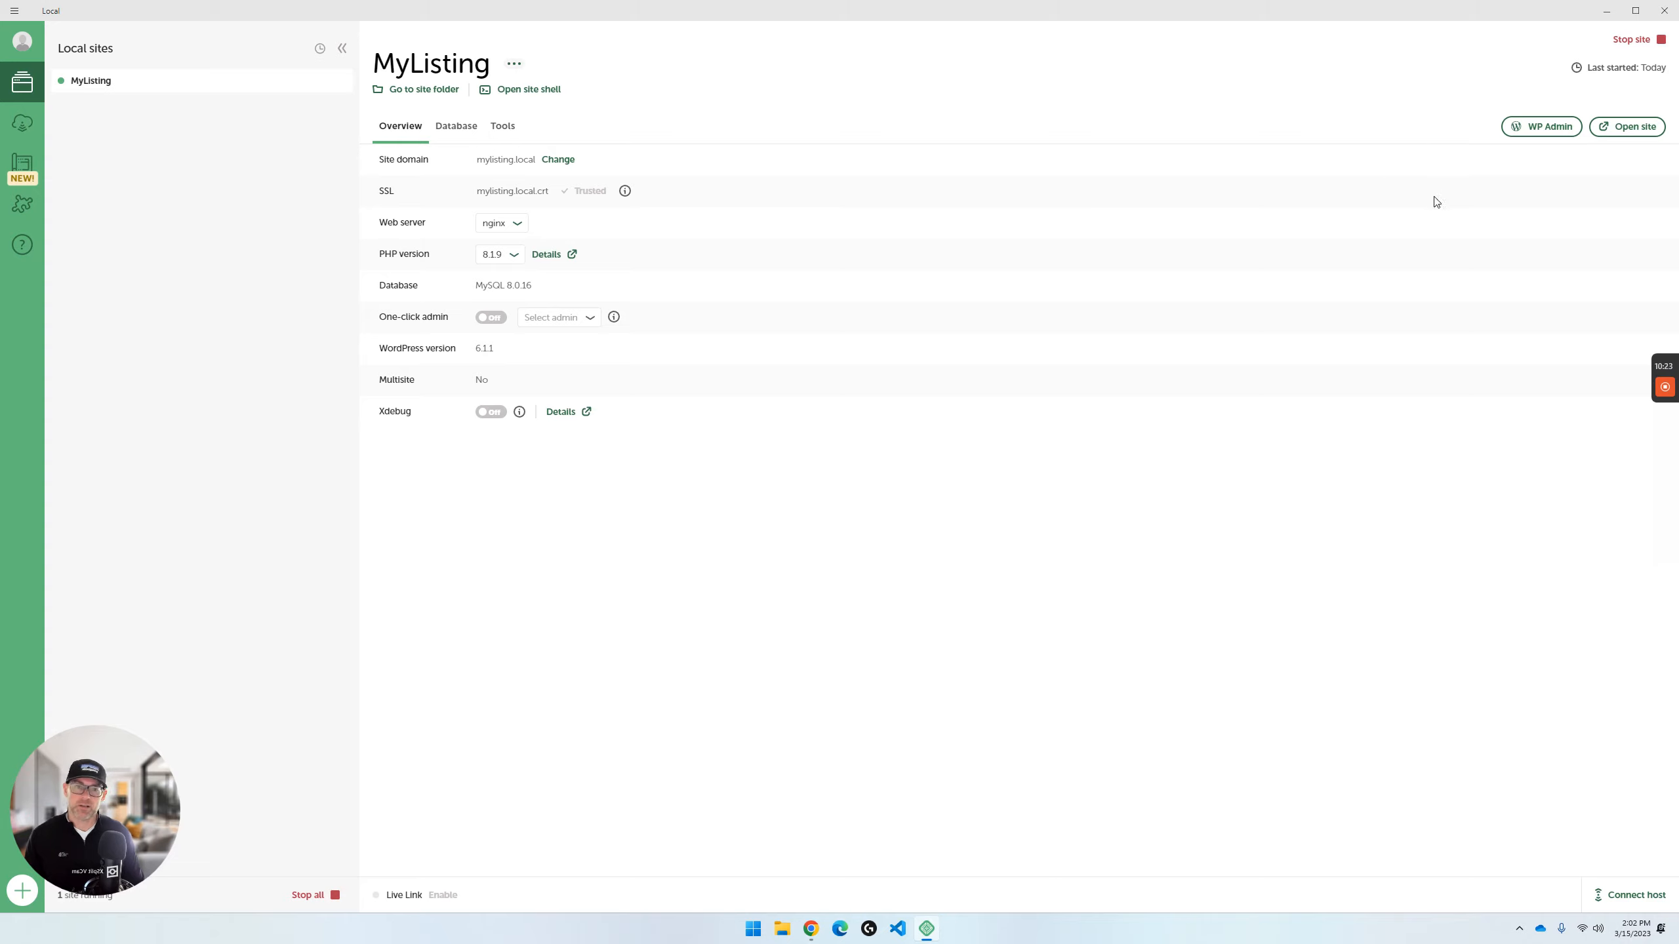
pyautogui.click(1530, 135)
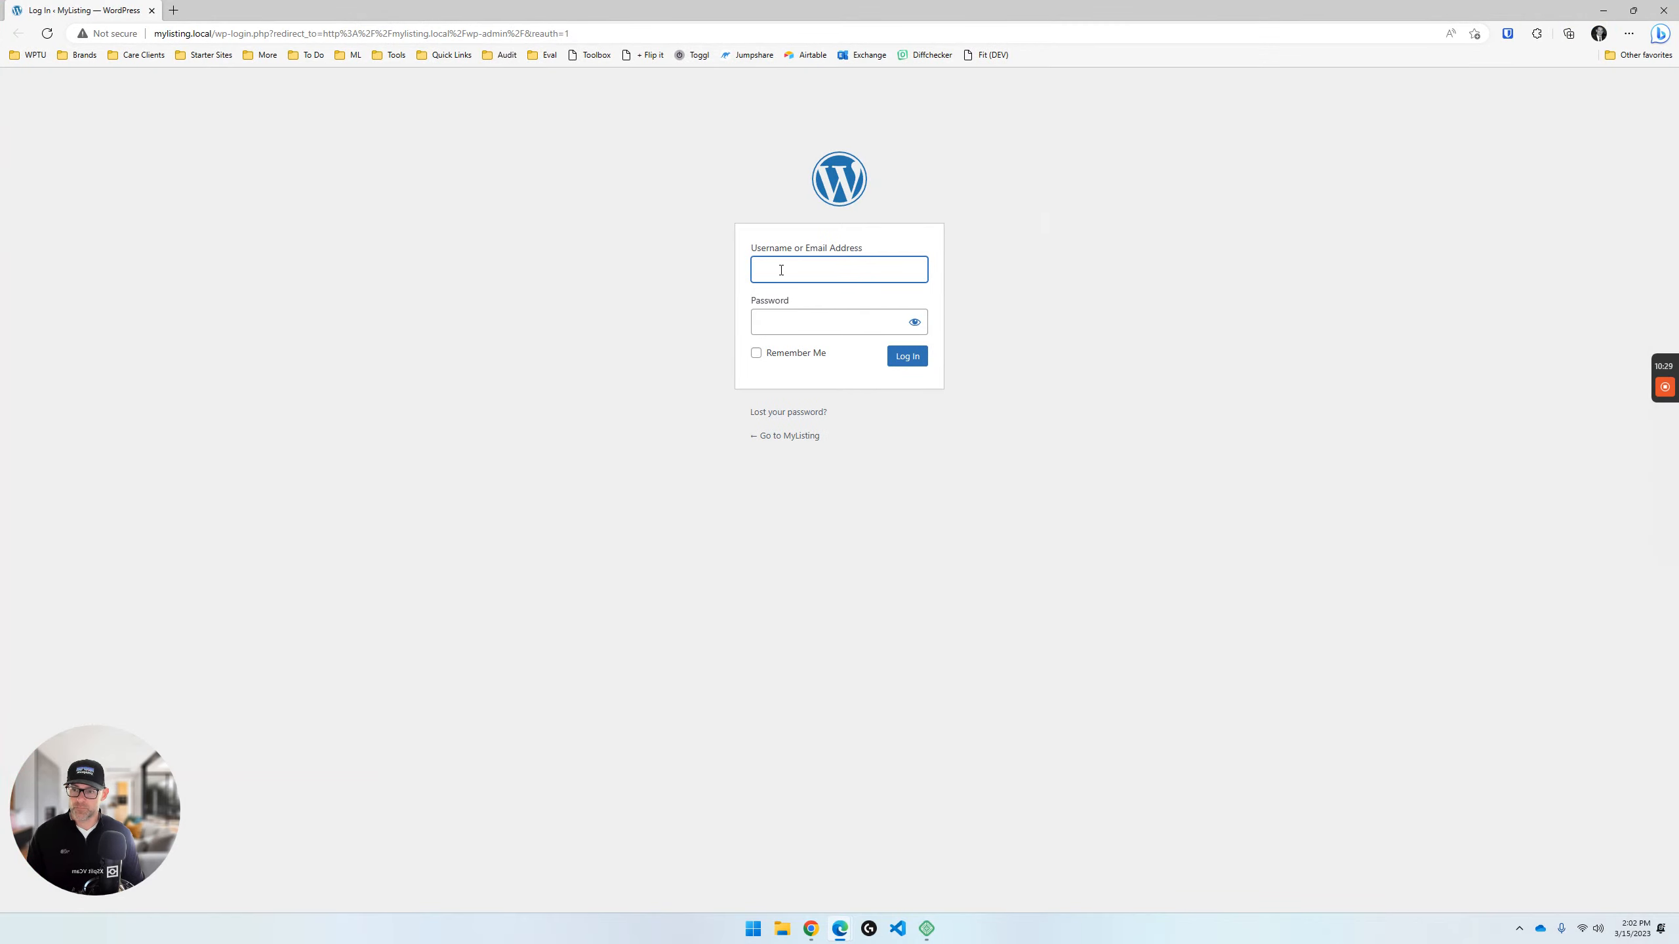
# - Log in to the MyListing WordPress dashboard with the username wpturnedup and the account password
pyautogui.write('wpturnedup')
pyautogui.press('Tab')
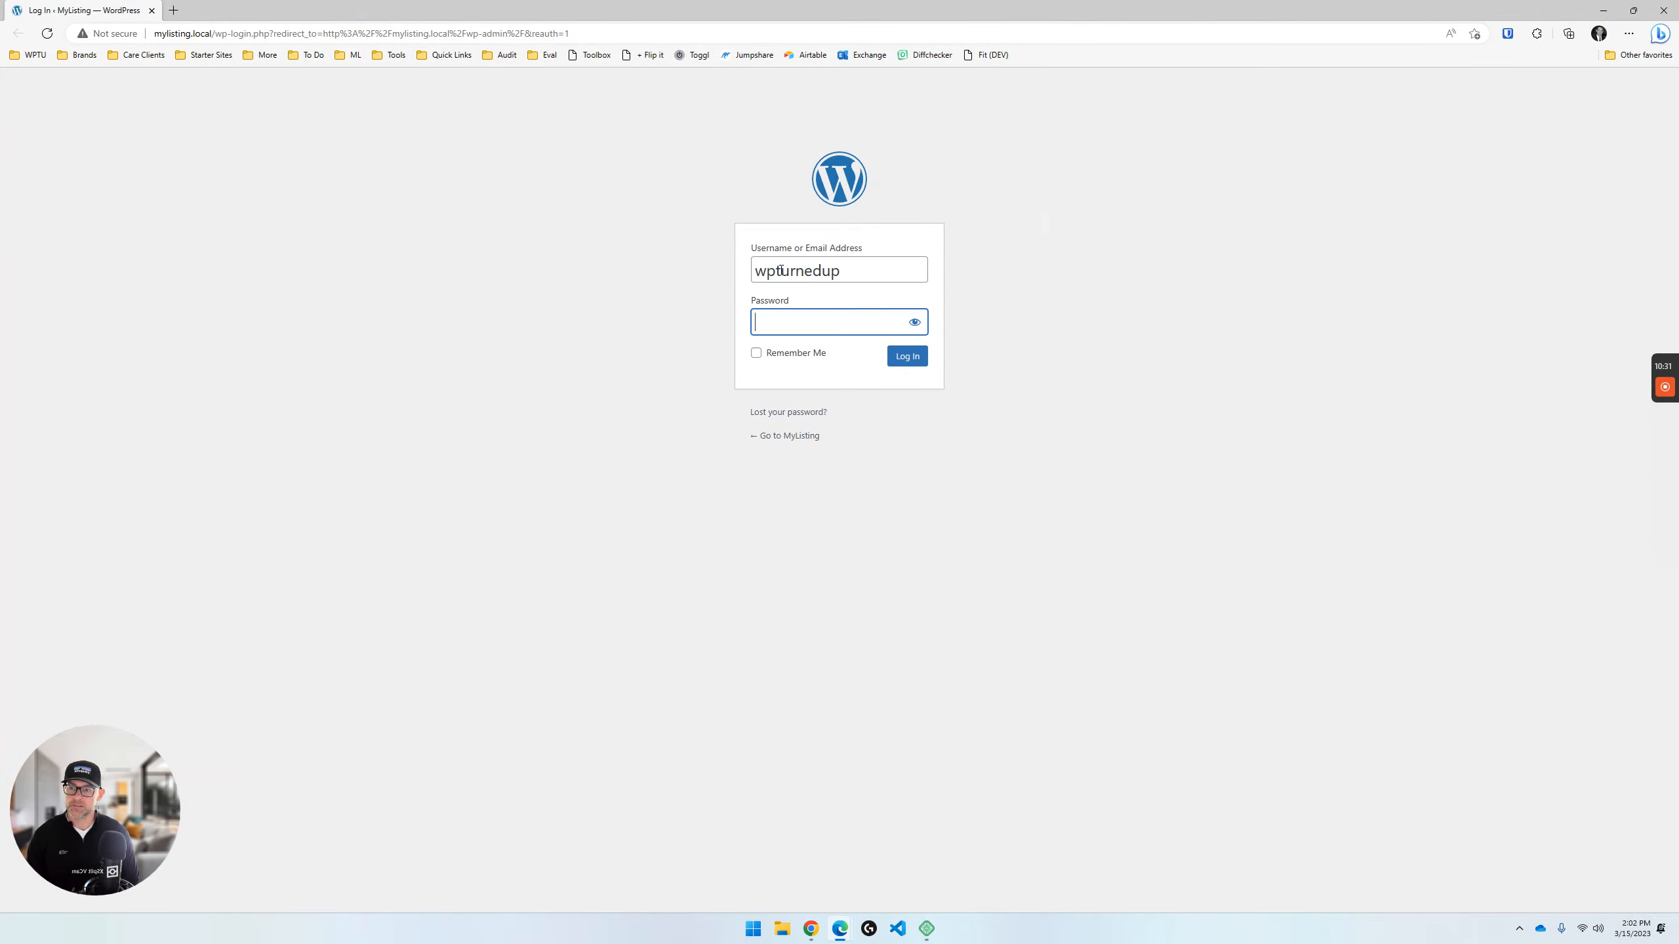
pyautogui.write('********')
pyautogui.press('Return')
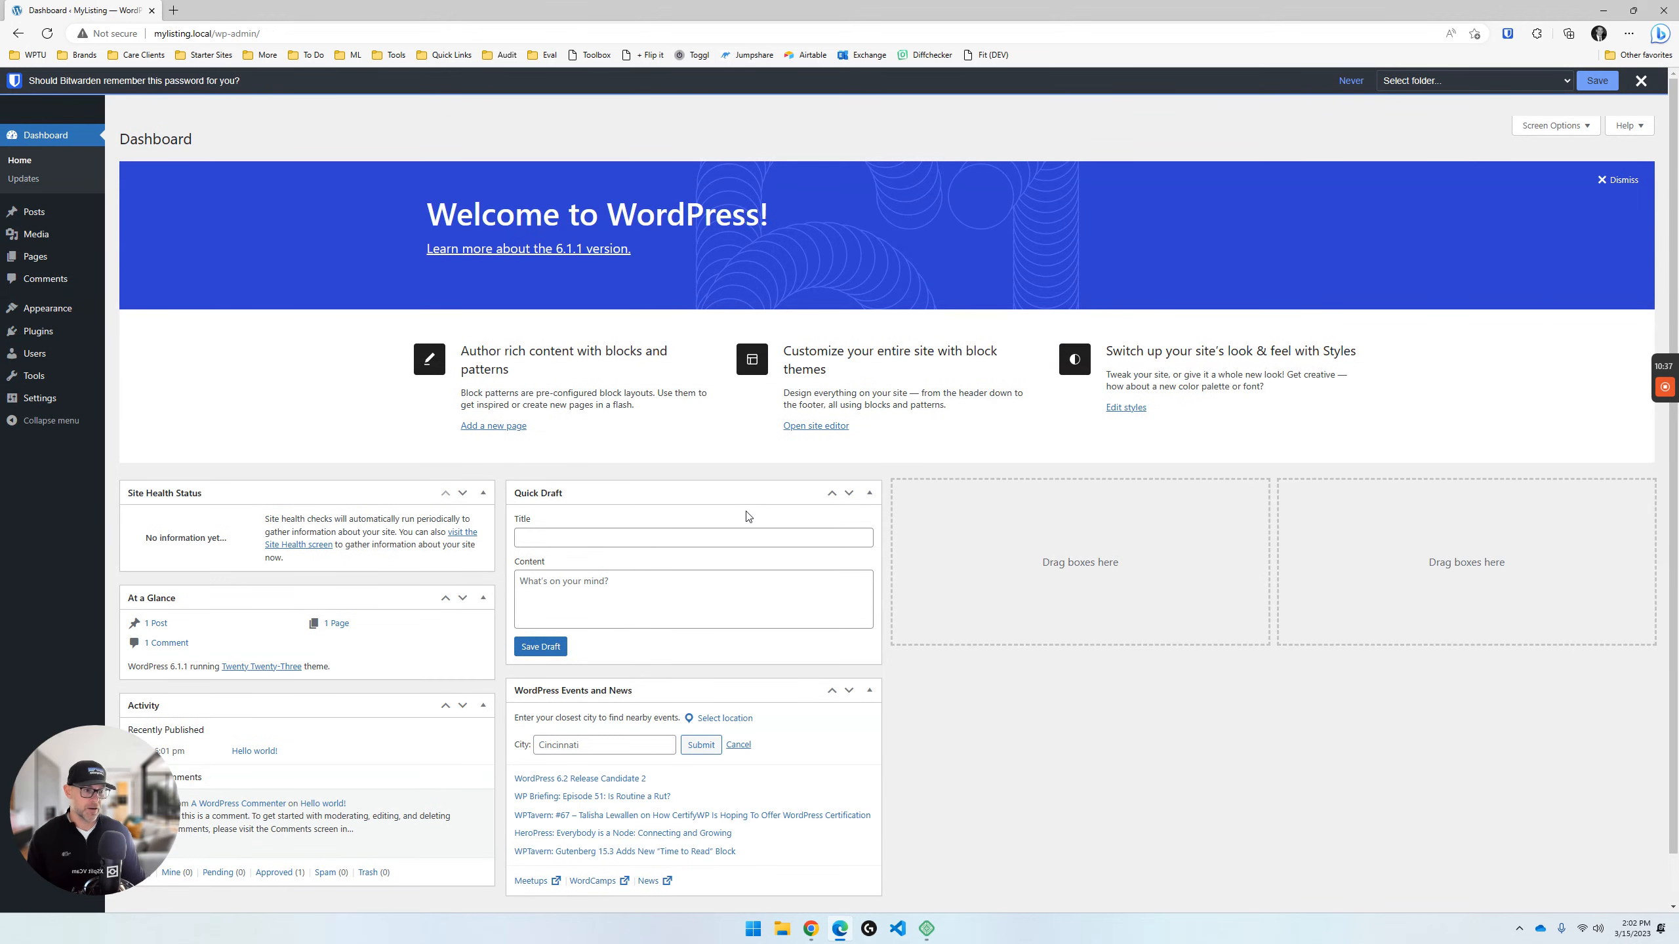
pyautogui.moveTo(1665, 414)
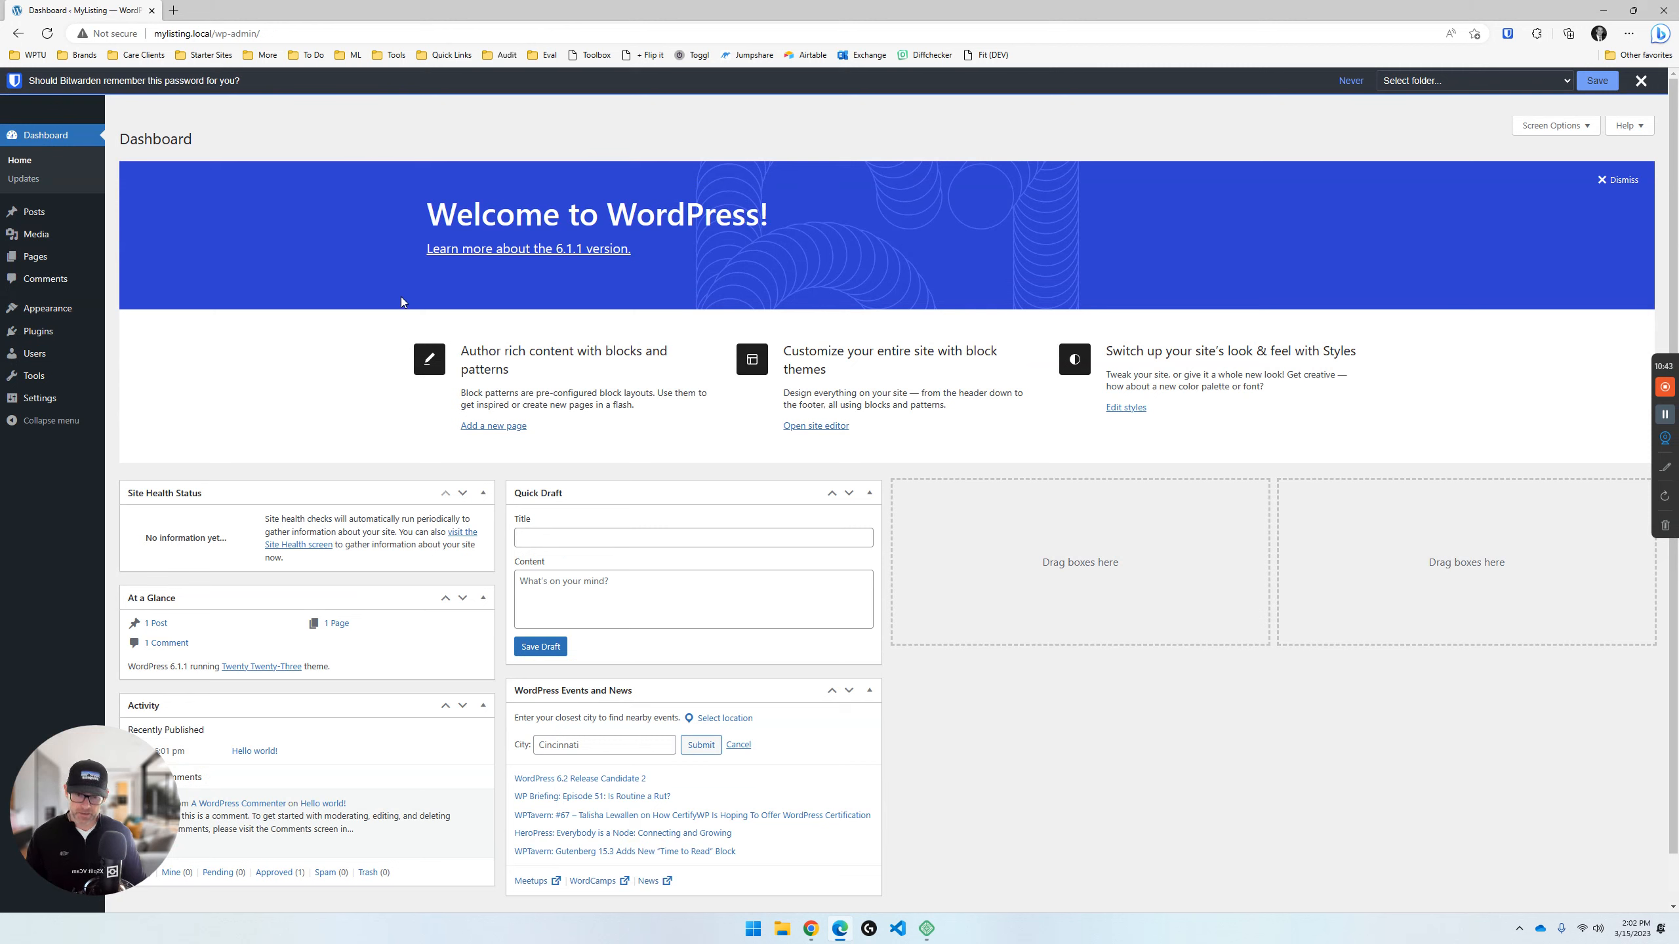
# - Close the browser with the WordPress dashboard and stop the MyListing site in Local
pyautogui.click(1661, 8)
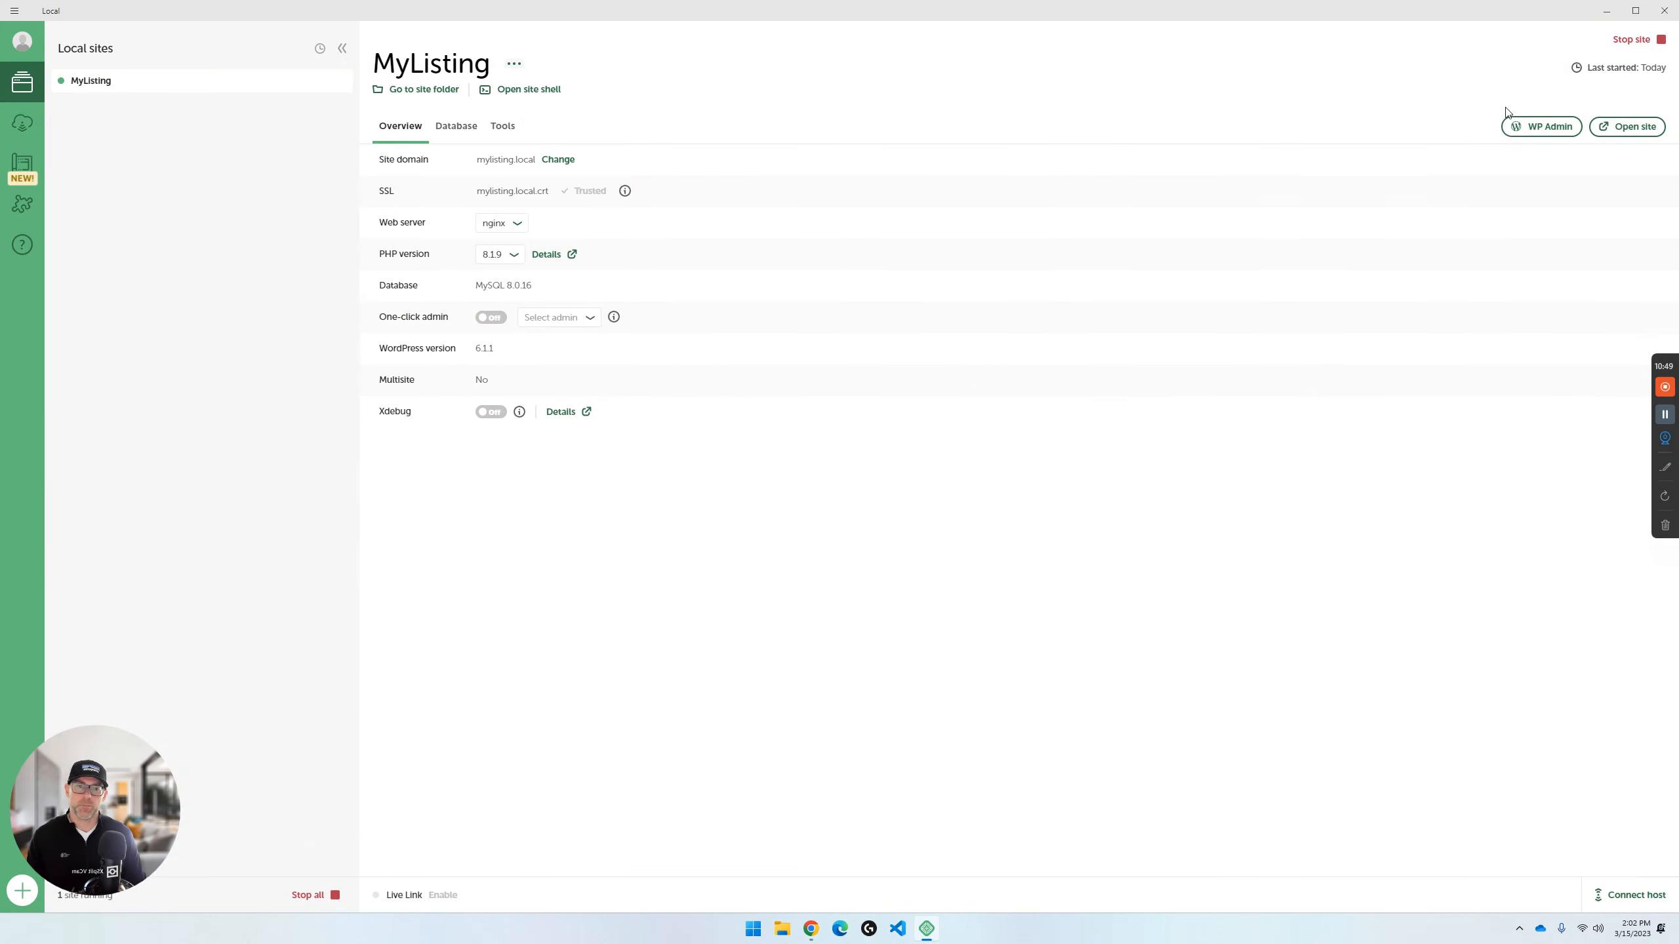
pyautogui.click(1629, 45)
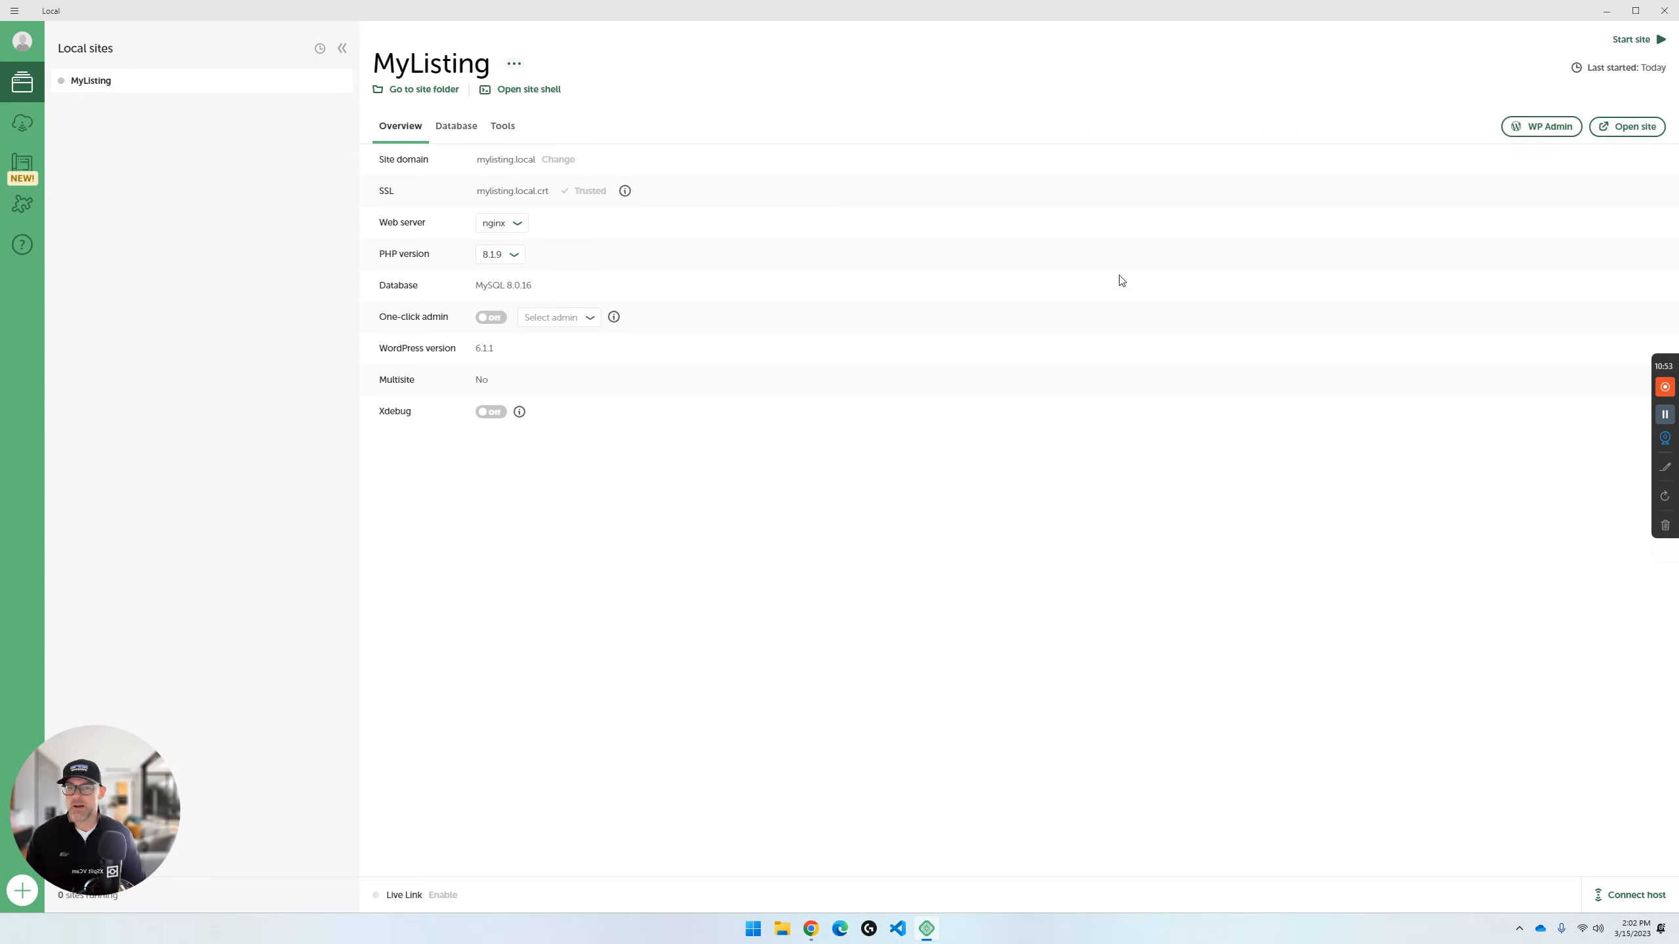
# - Start a new site from scratch, name it MyListing Custom, and continue to the environment choice
pyautogui.click(14, 10)
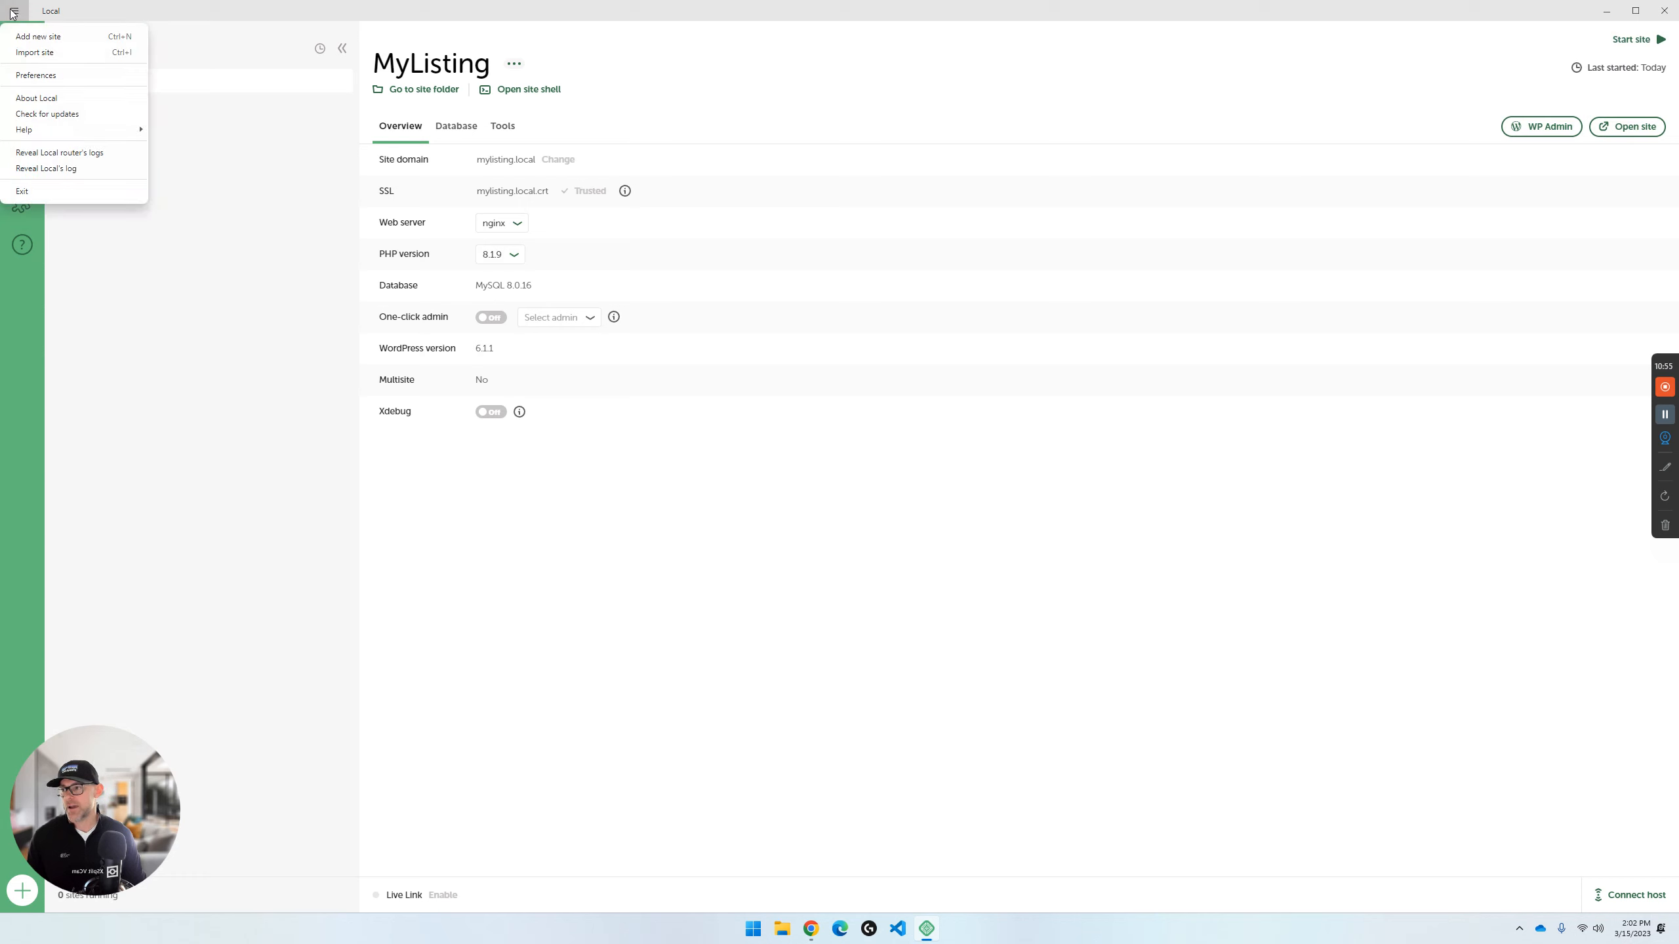
pyautogui.click(31, 37)
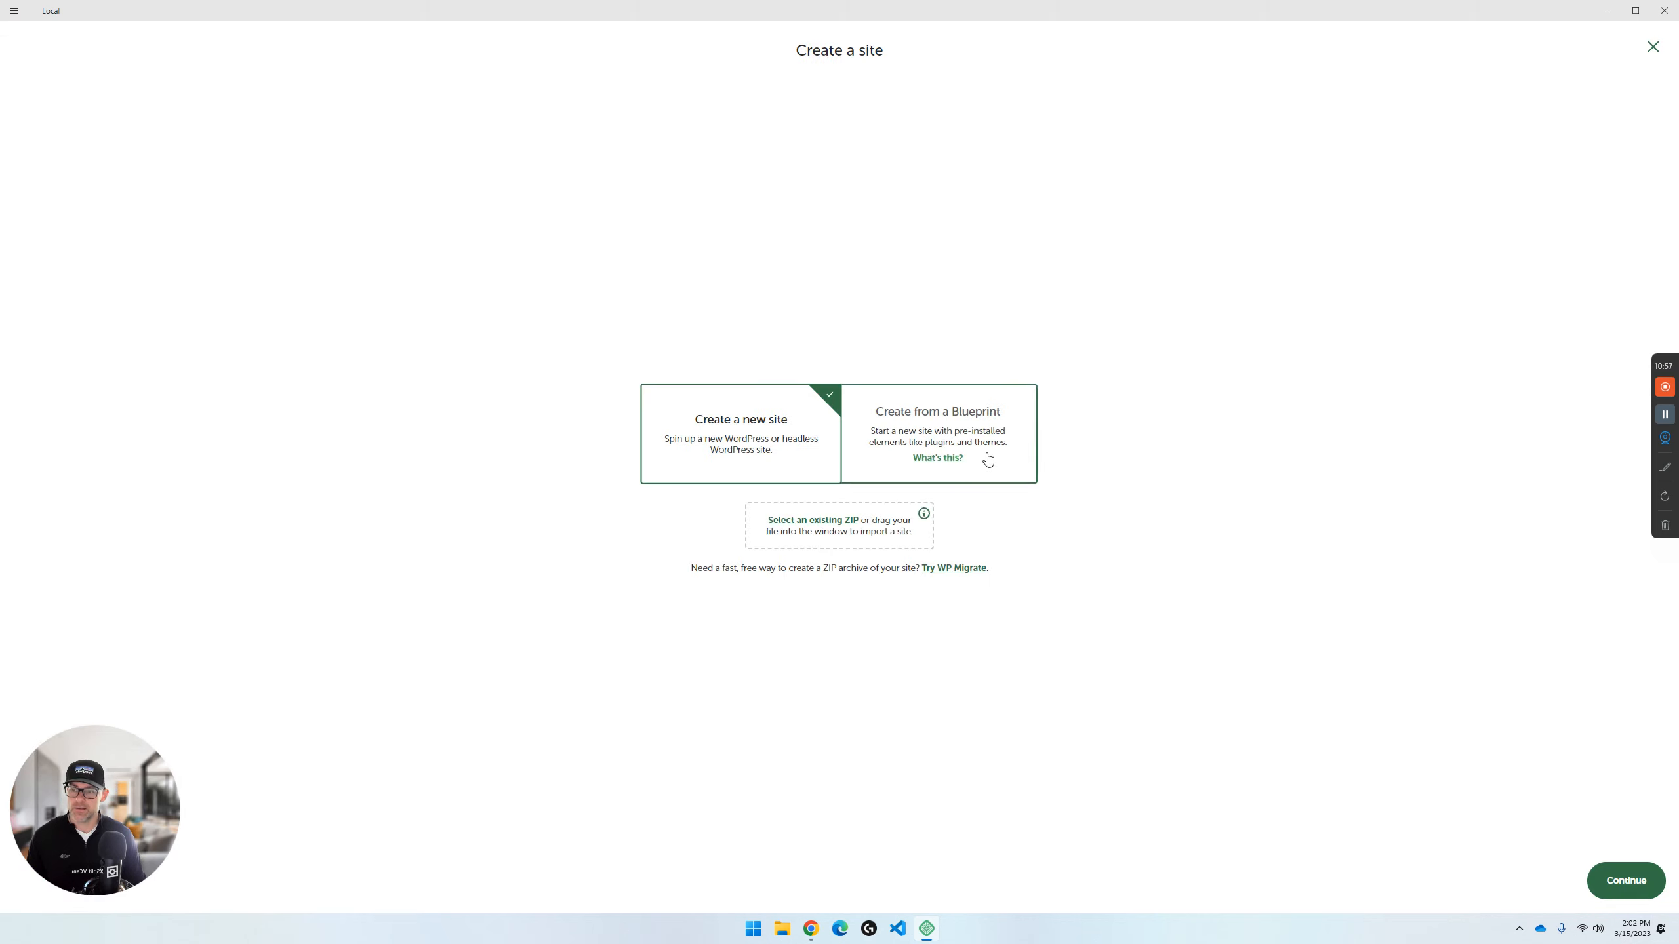
pyautogui.click(1618, 880)
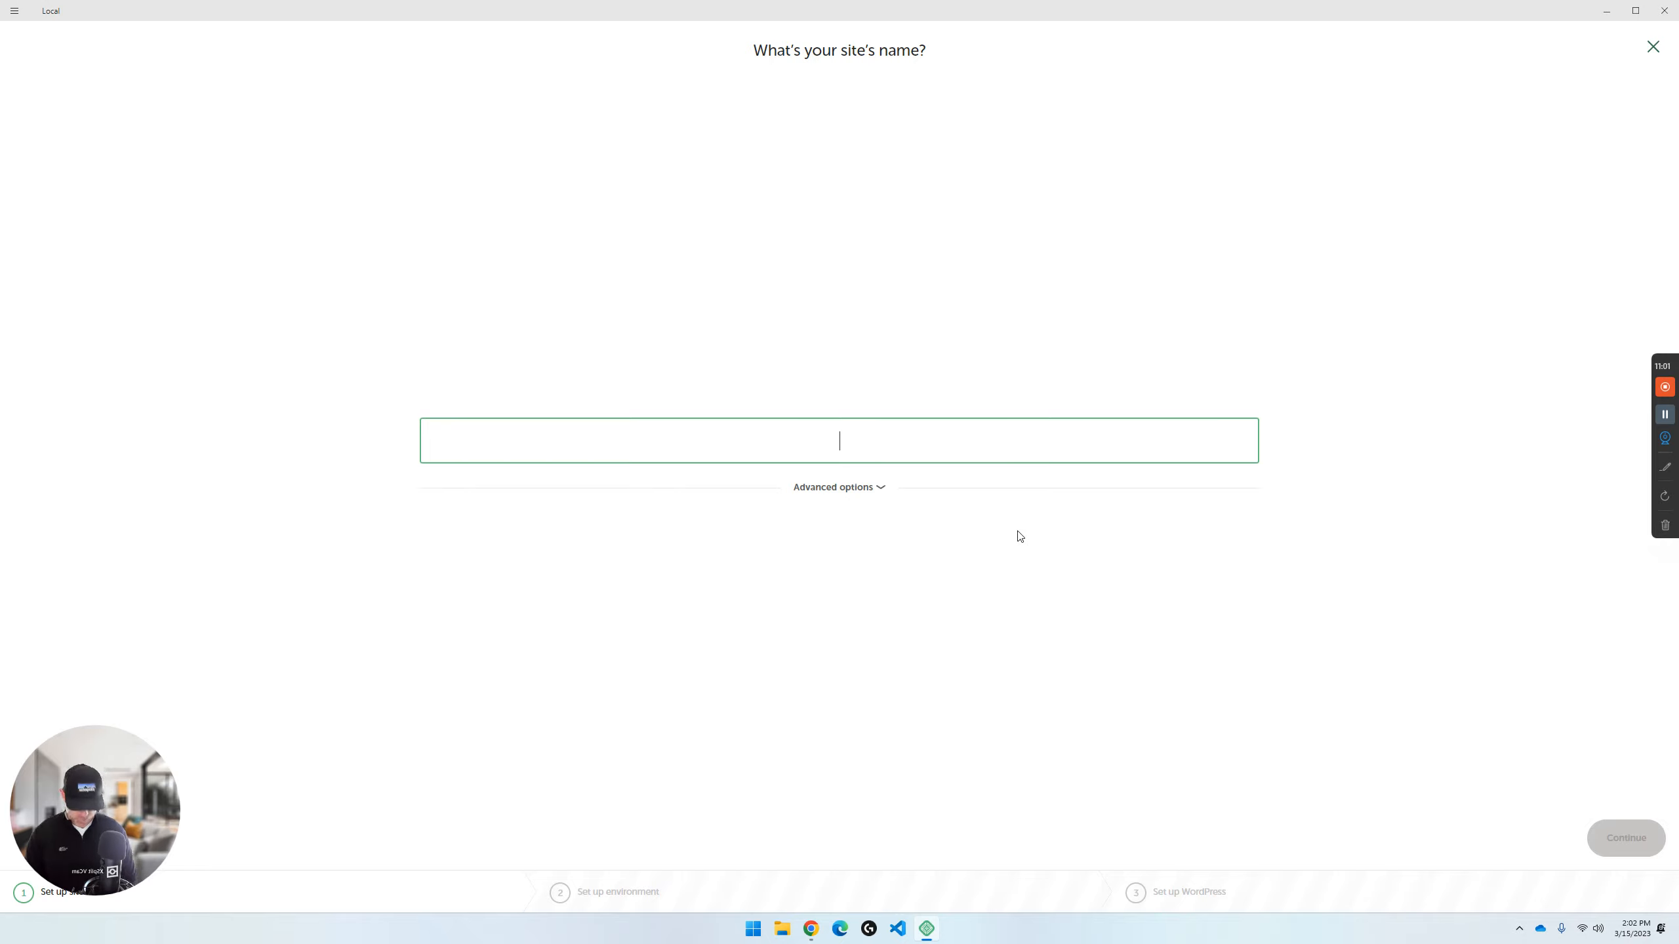
pyautogui.write('MyLIsting')
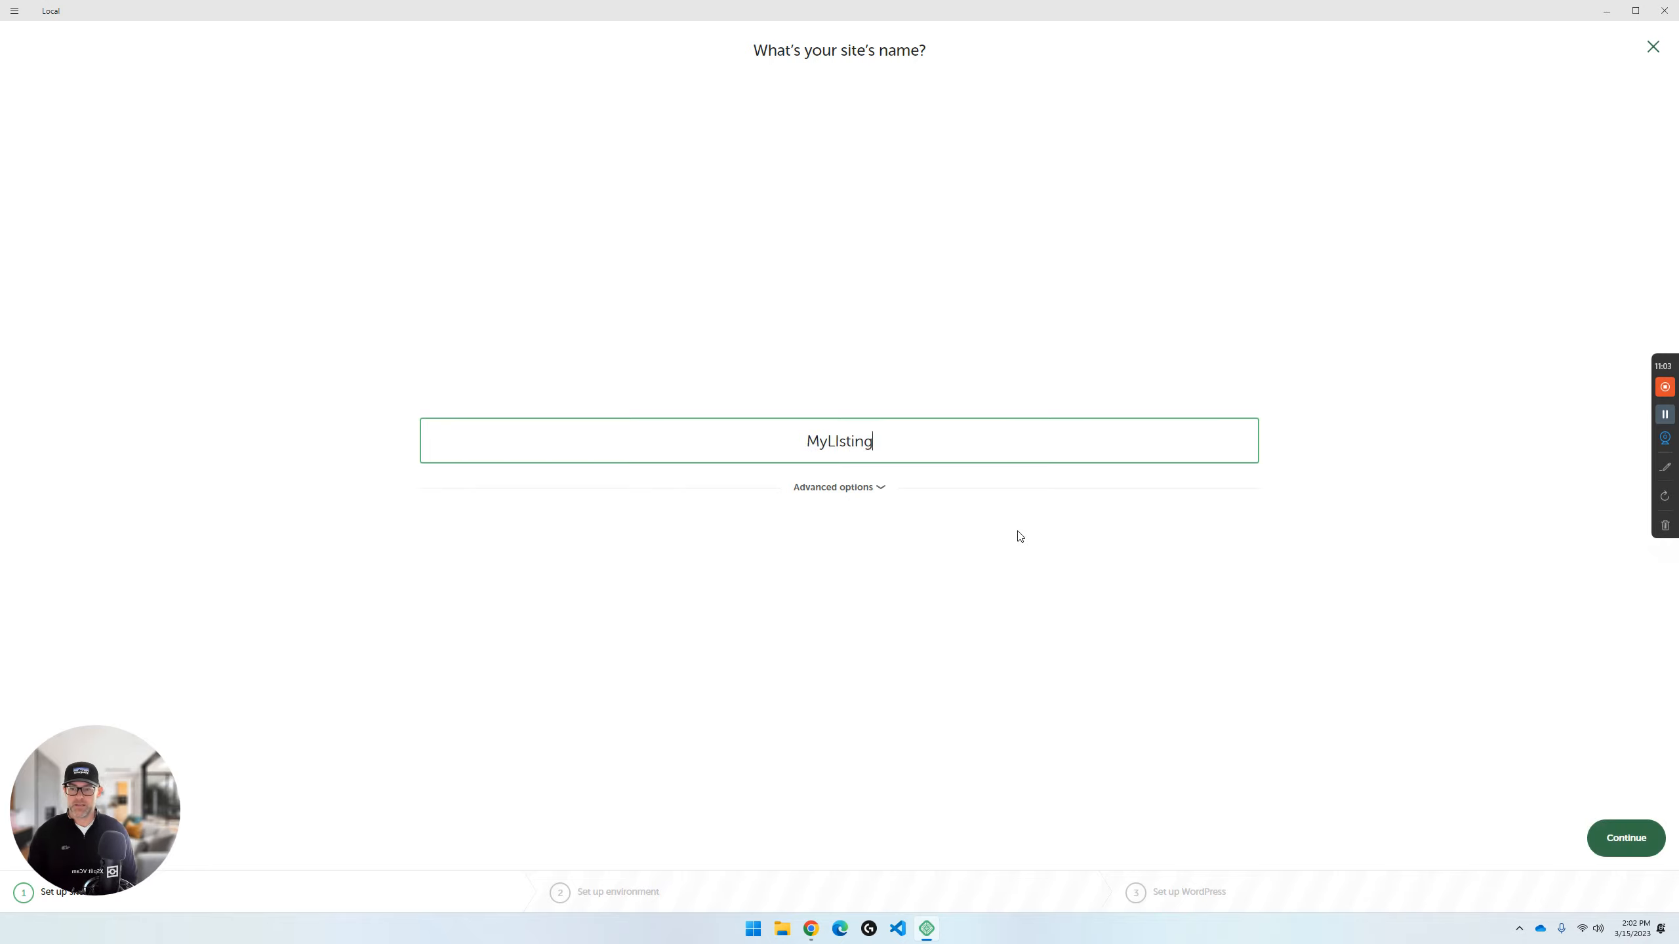
pyautogui.press('BackSpace')
pyautogui.press('BackSpace')
pyautogui.press('BackSpace')
pyautogui.press('BackSpace')
pyautogui.press('BackSpace')
pyautogui.press('BackSpace')
pyautogui.write('isting Custom')
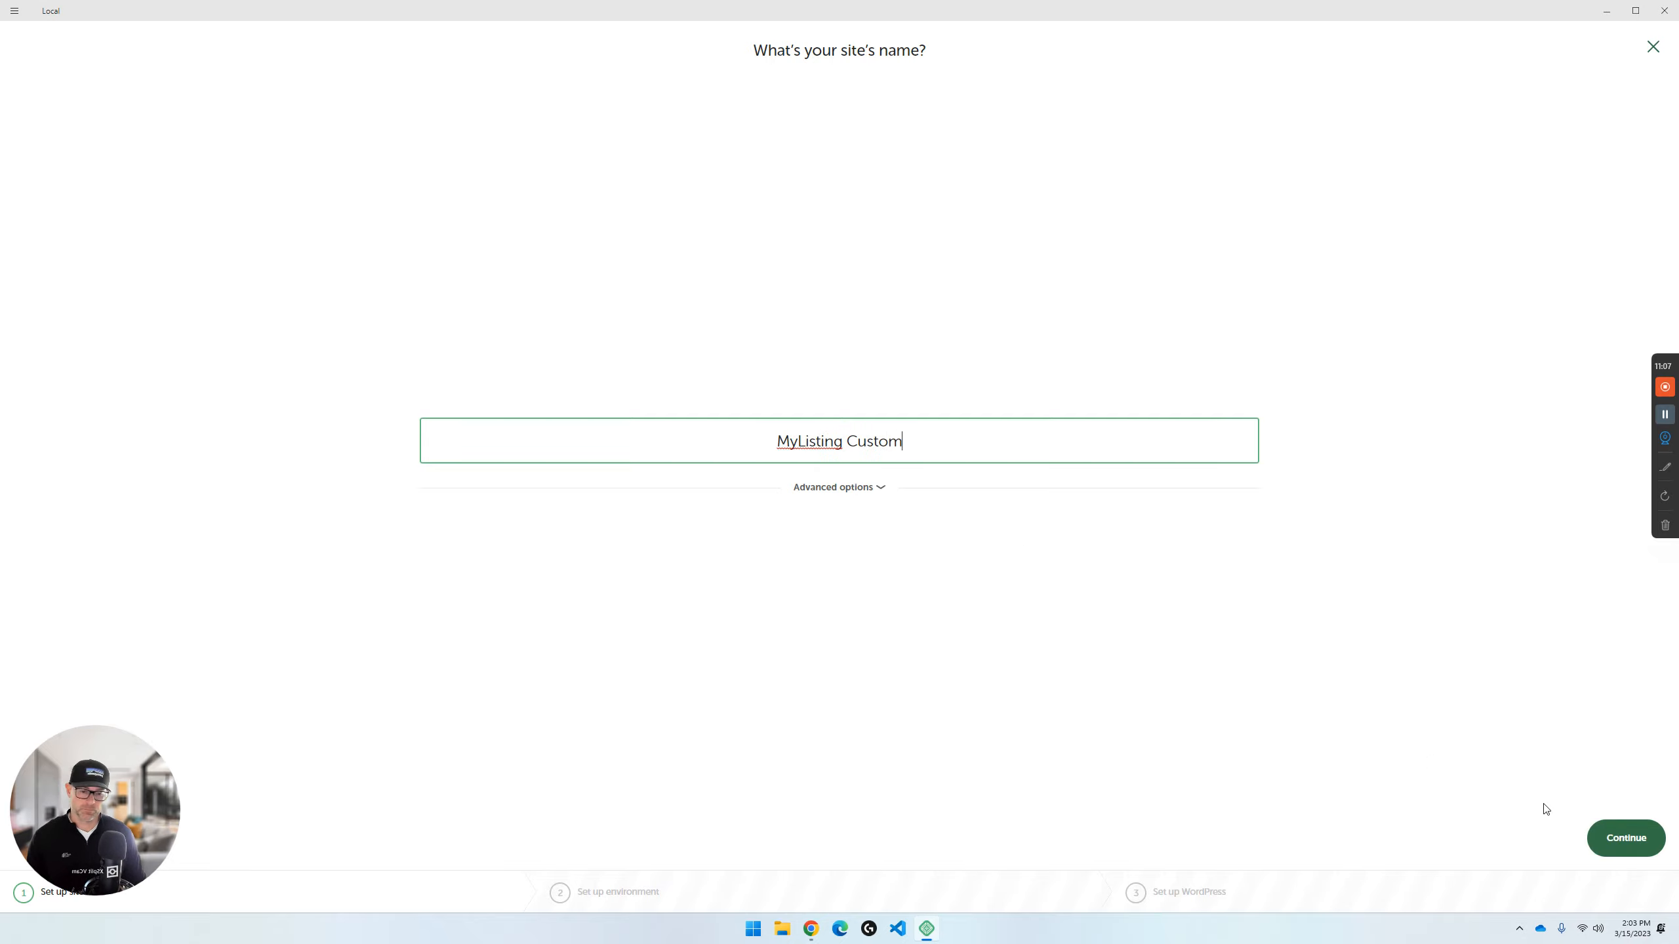
pyautogui.click(1622, 842)
# - Choose a custom environment with PHP 8.1.9, nginx 1.16.0 and MariaDB 10.4.10, and continue to the WordPress setup
pyautogui.click(1071, 463)
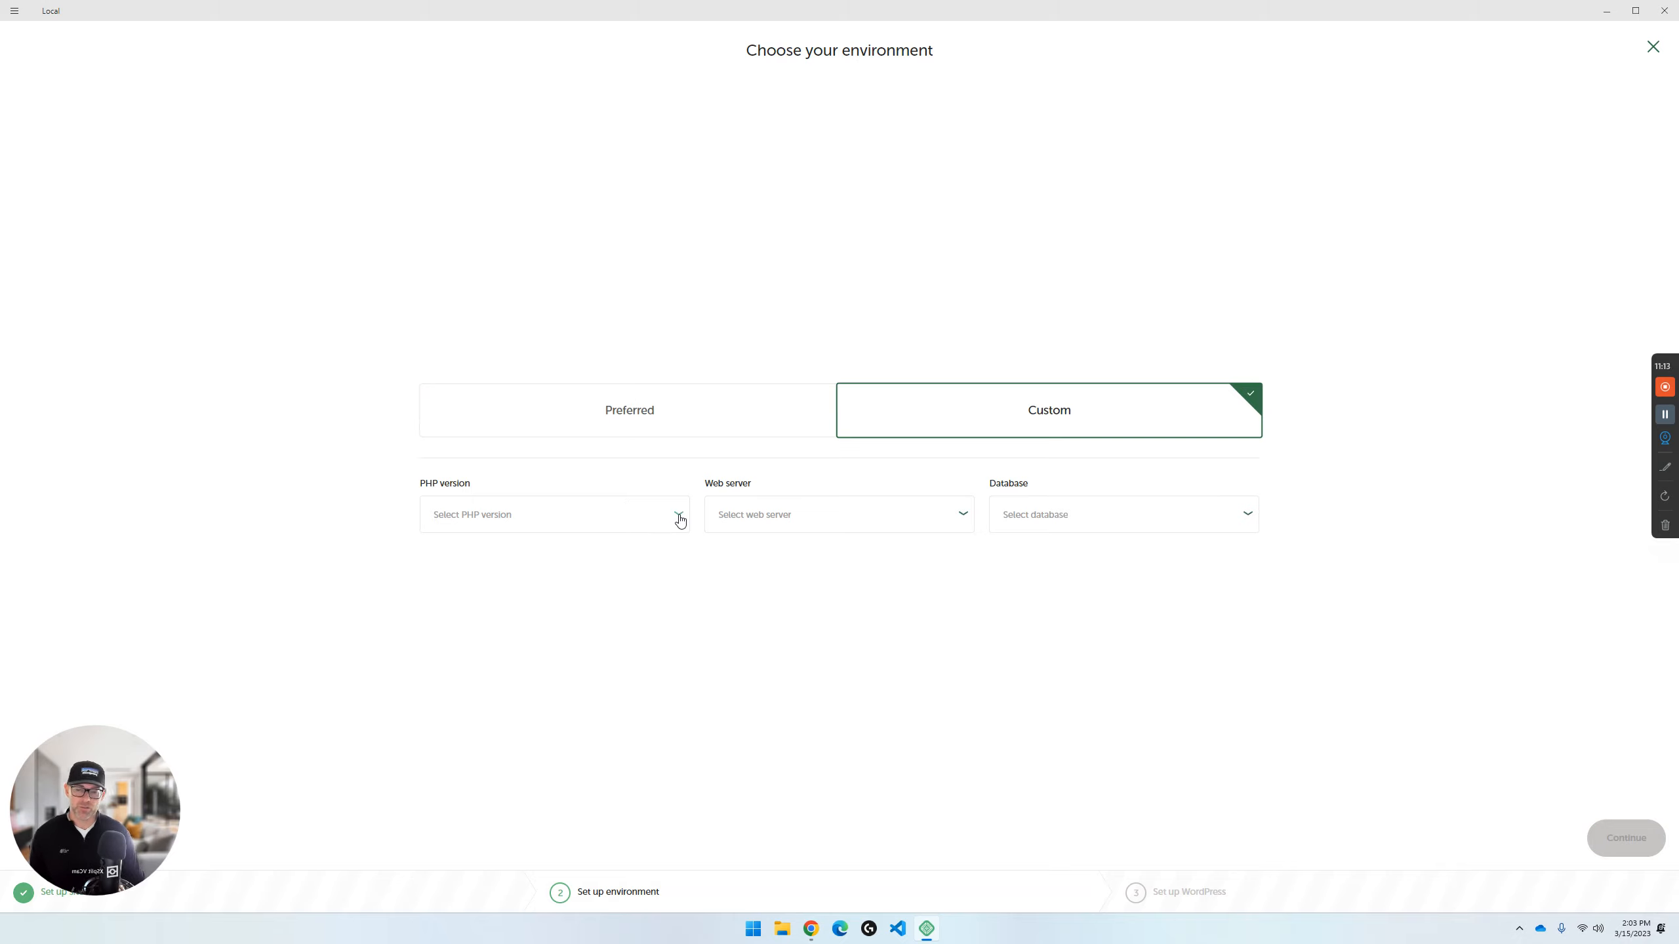
pyautogui.click(679, 521)
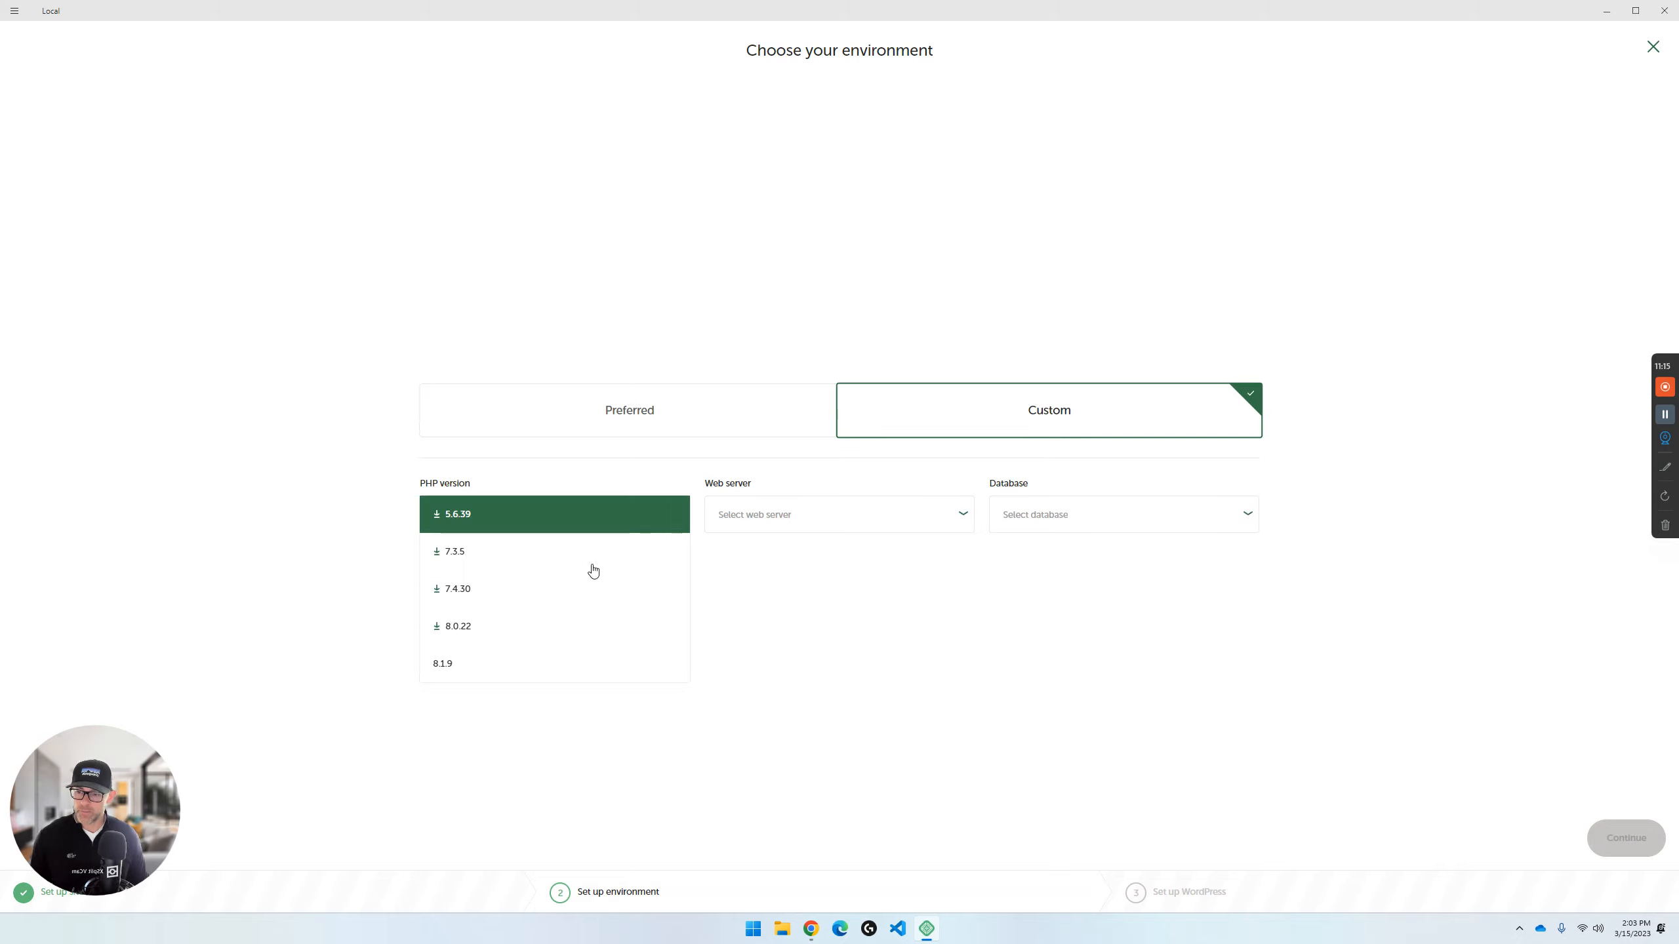
pyautogui.click(545, 666)
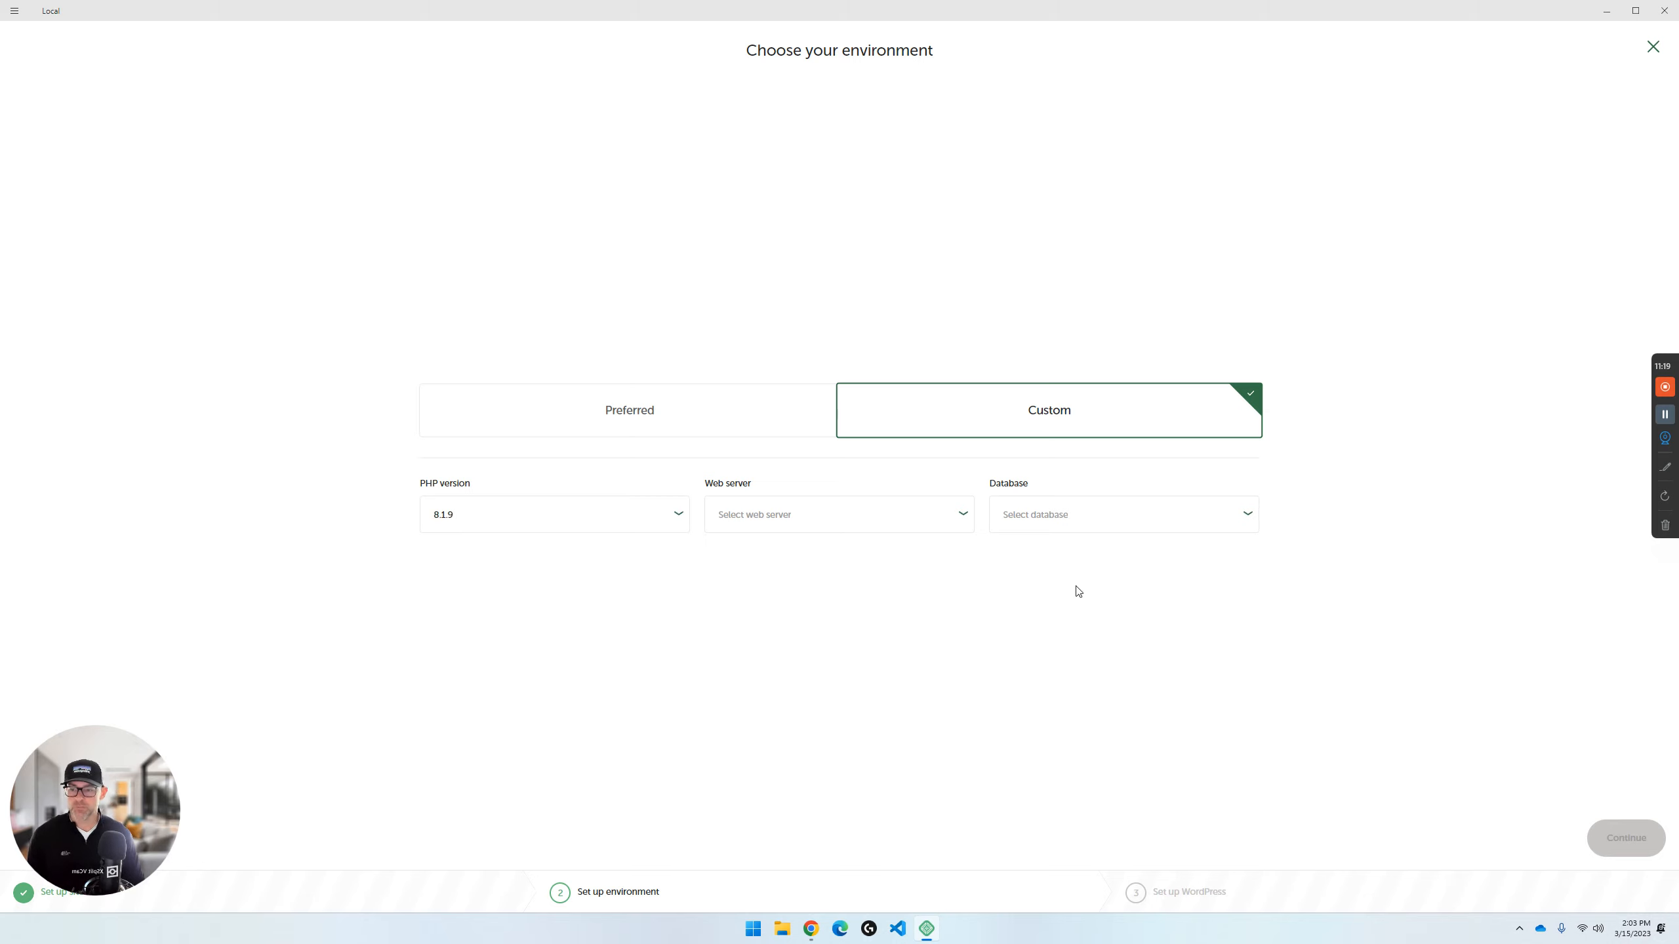
pyautogui.click(966, 525)
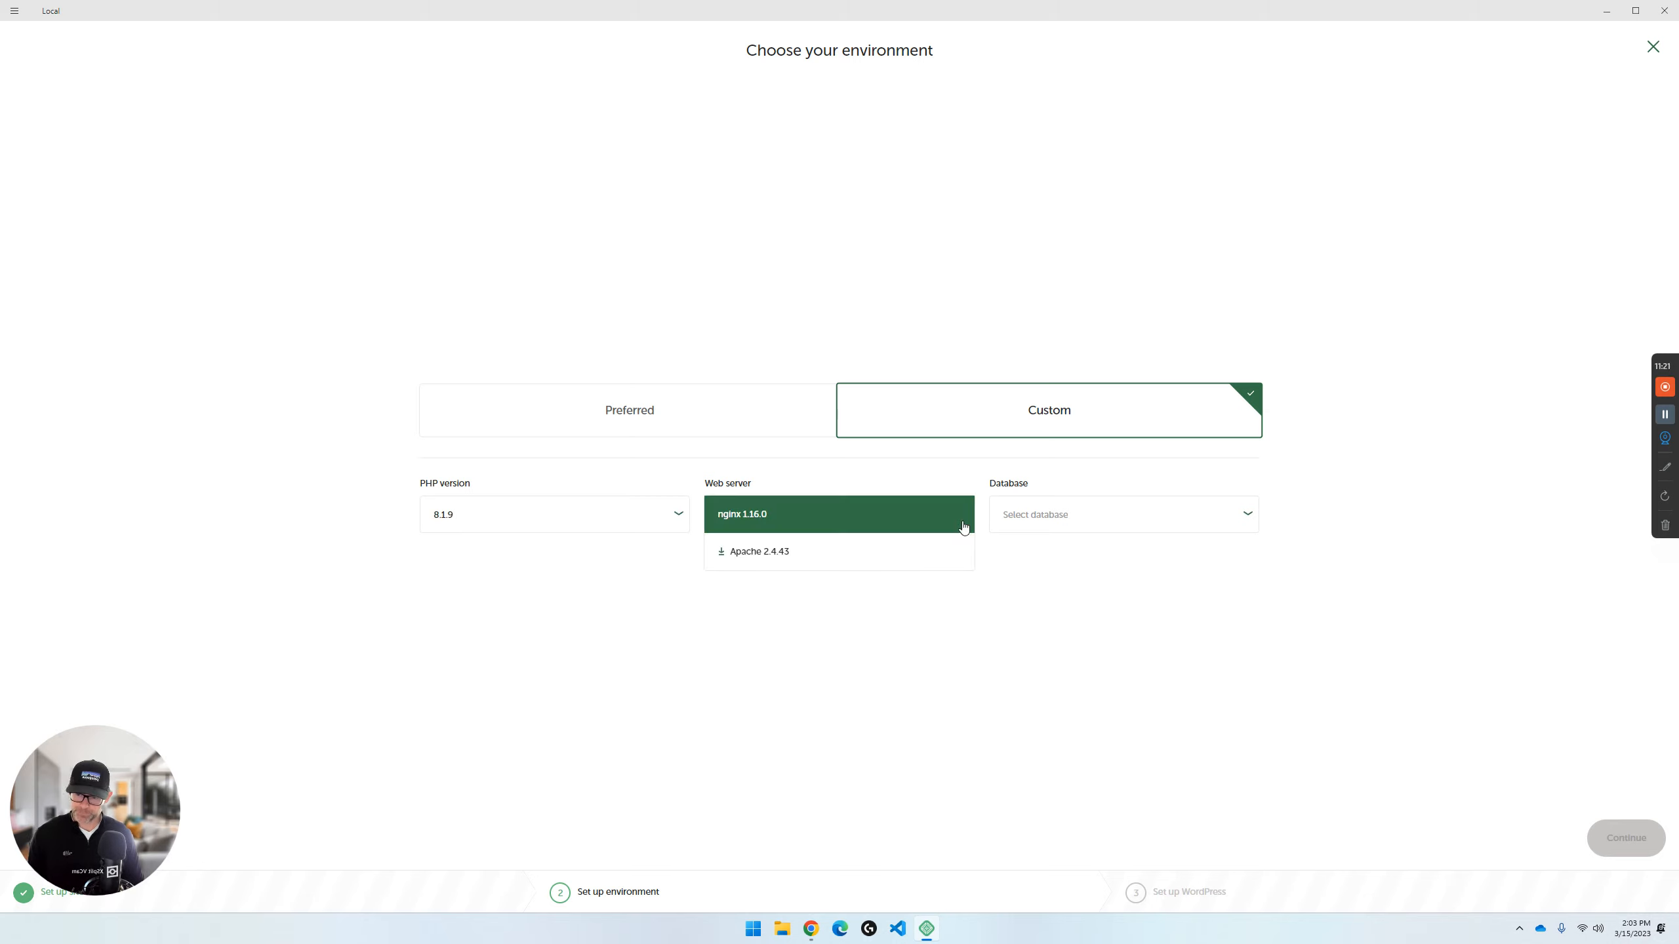
pyautogui.click(768, 520)
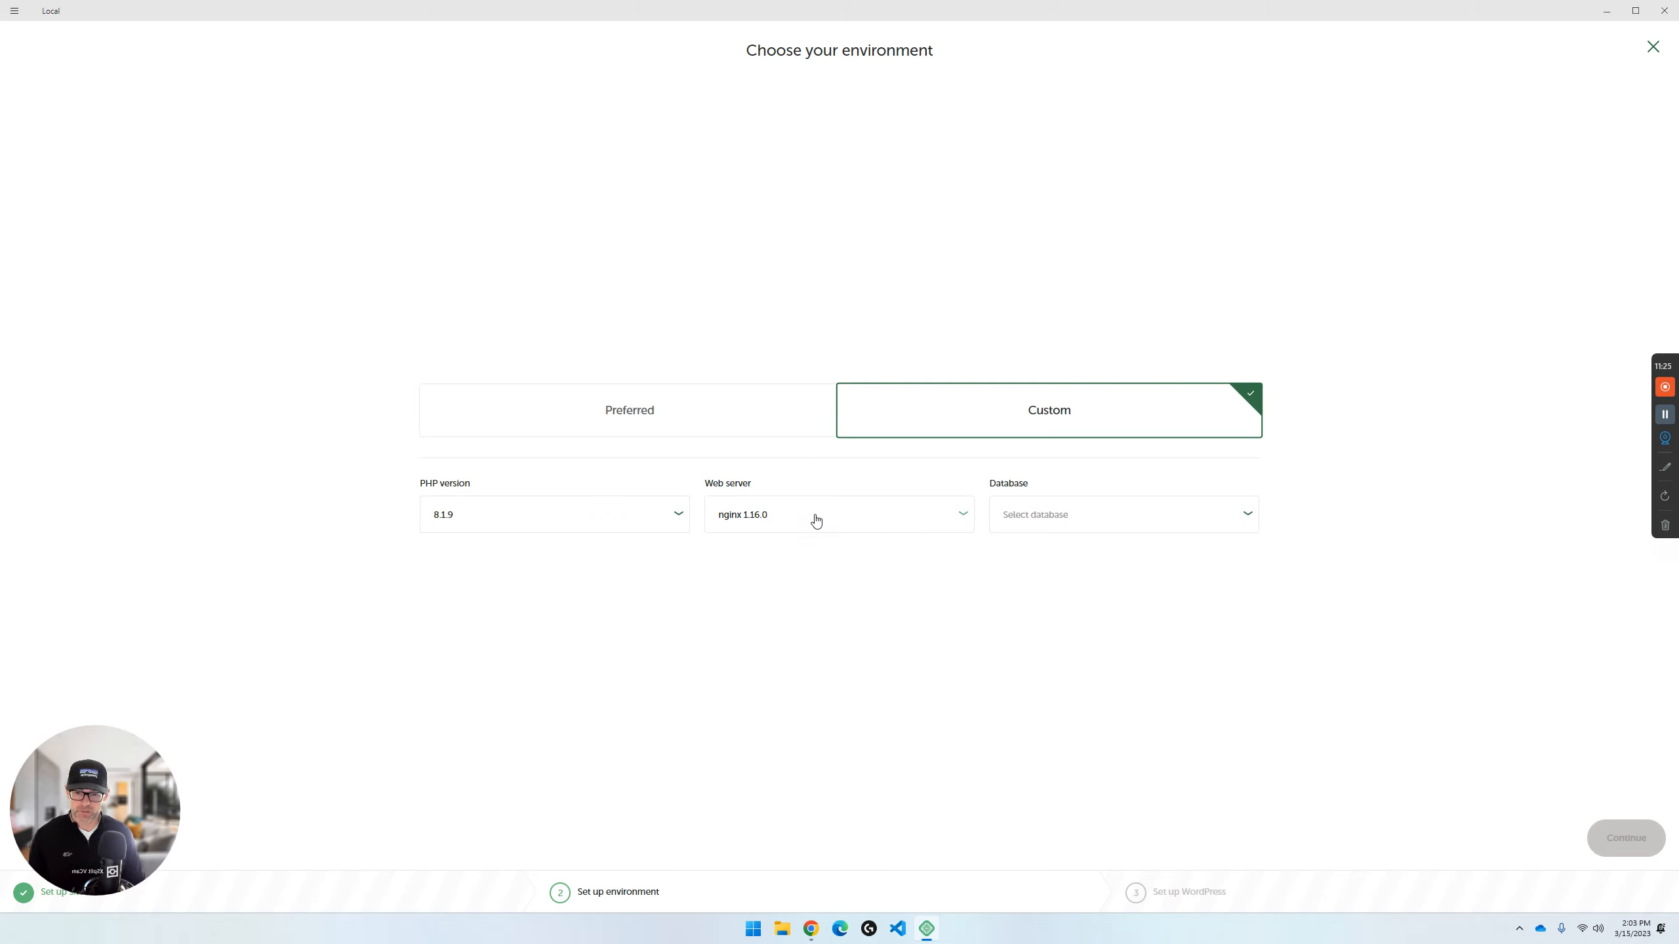
pyautogui.click(1246, 517)
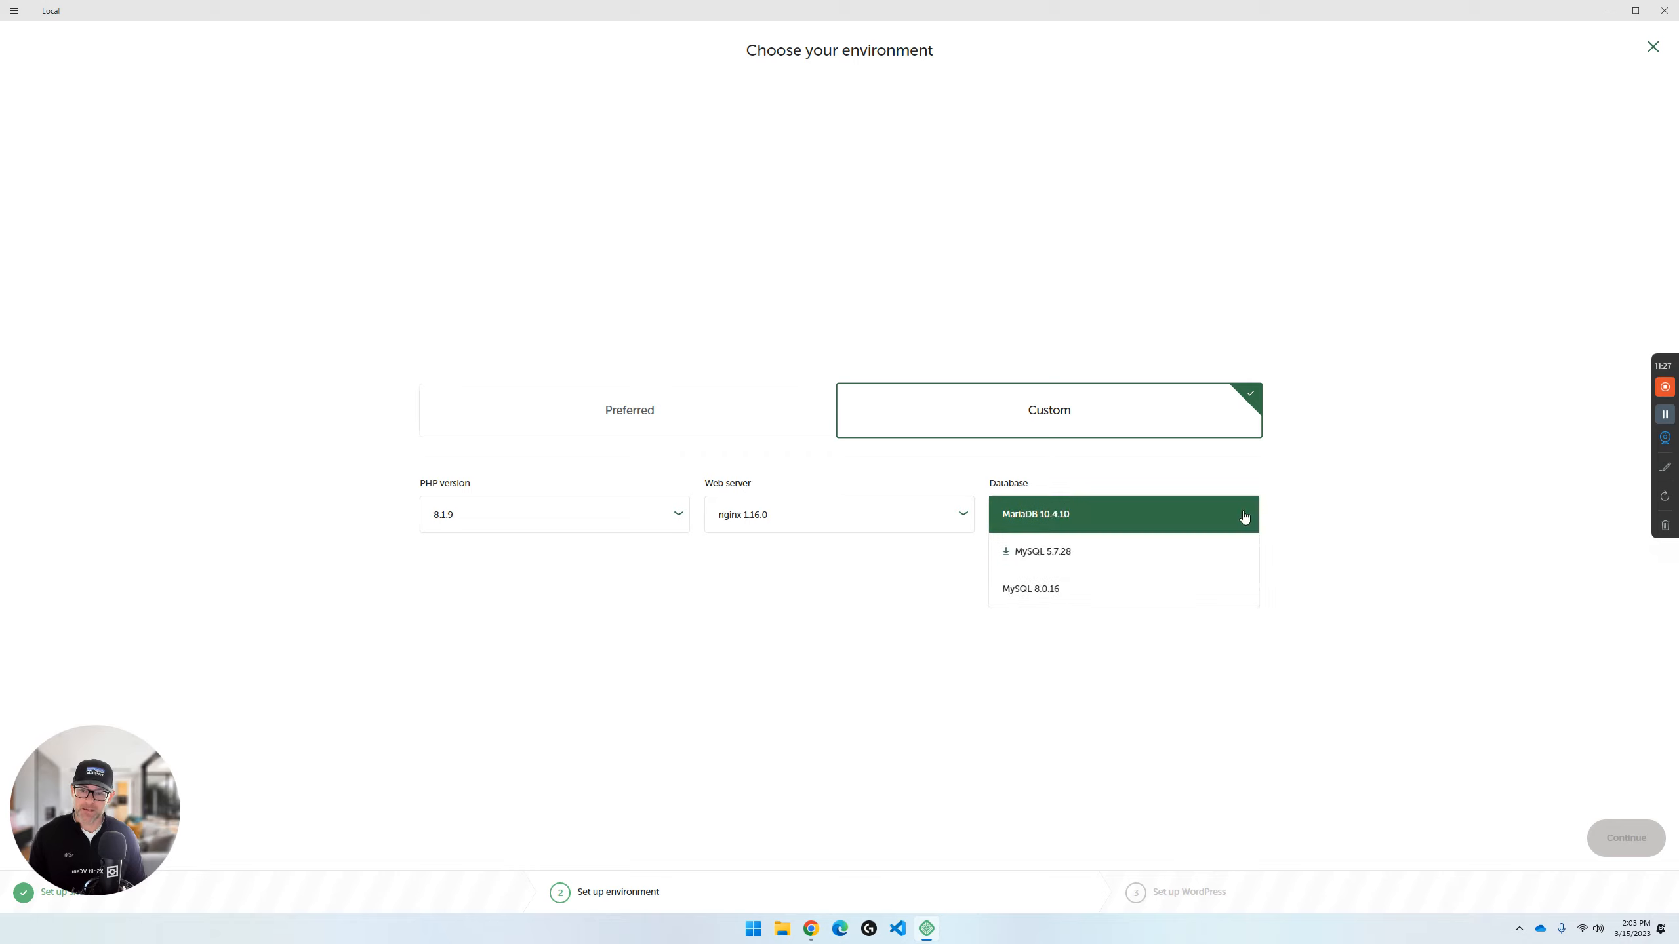
pyautogui.click(1123, 523)
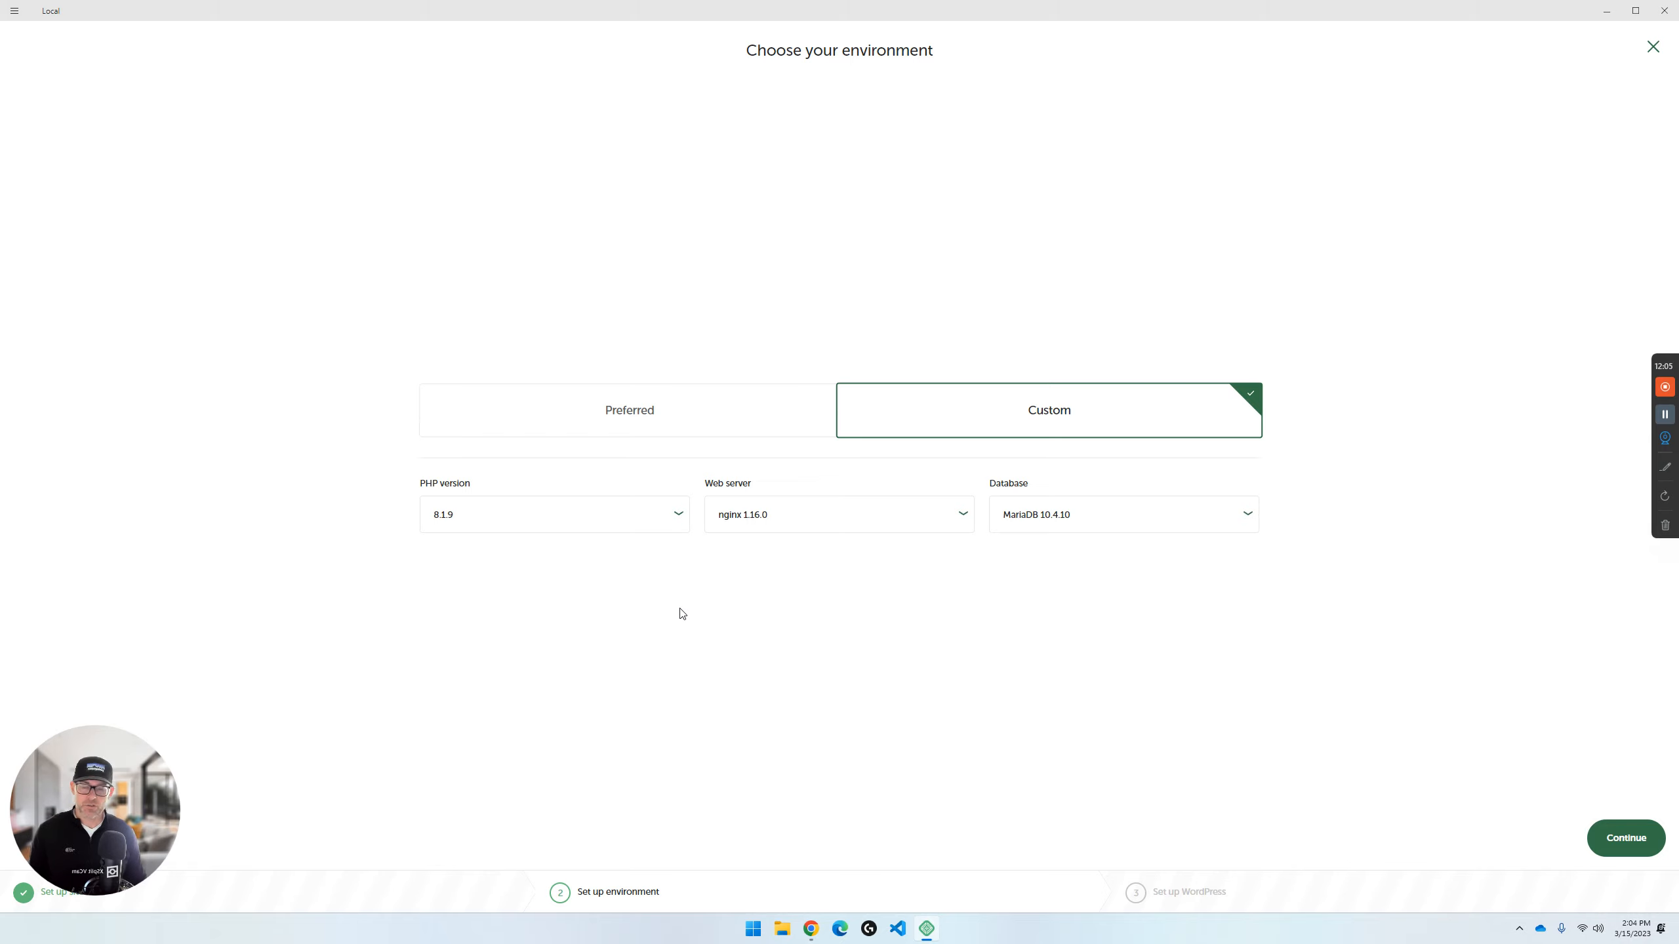
pyautogui.click(677, 520)
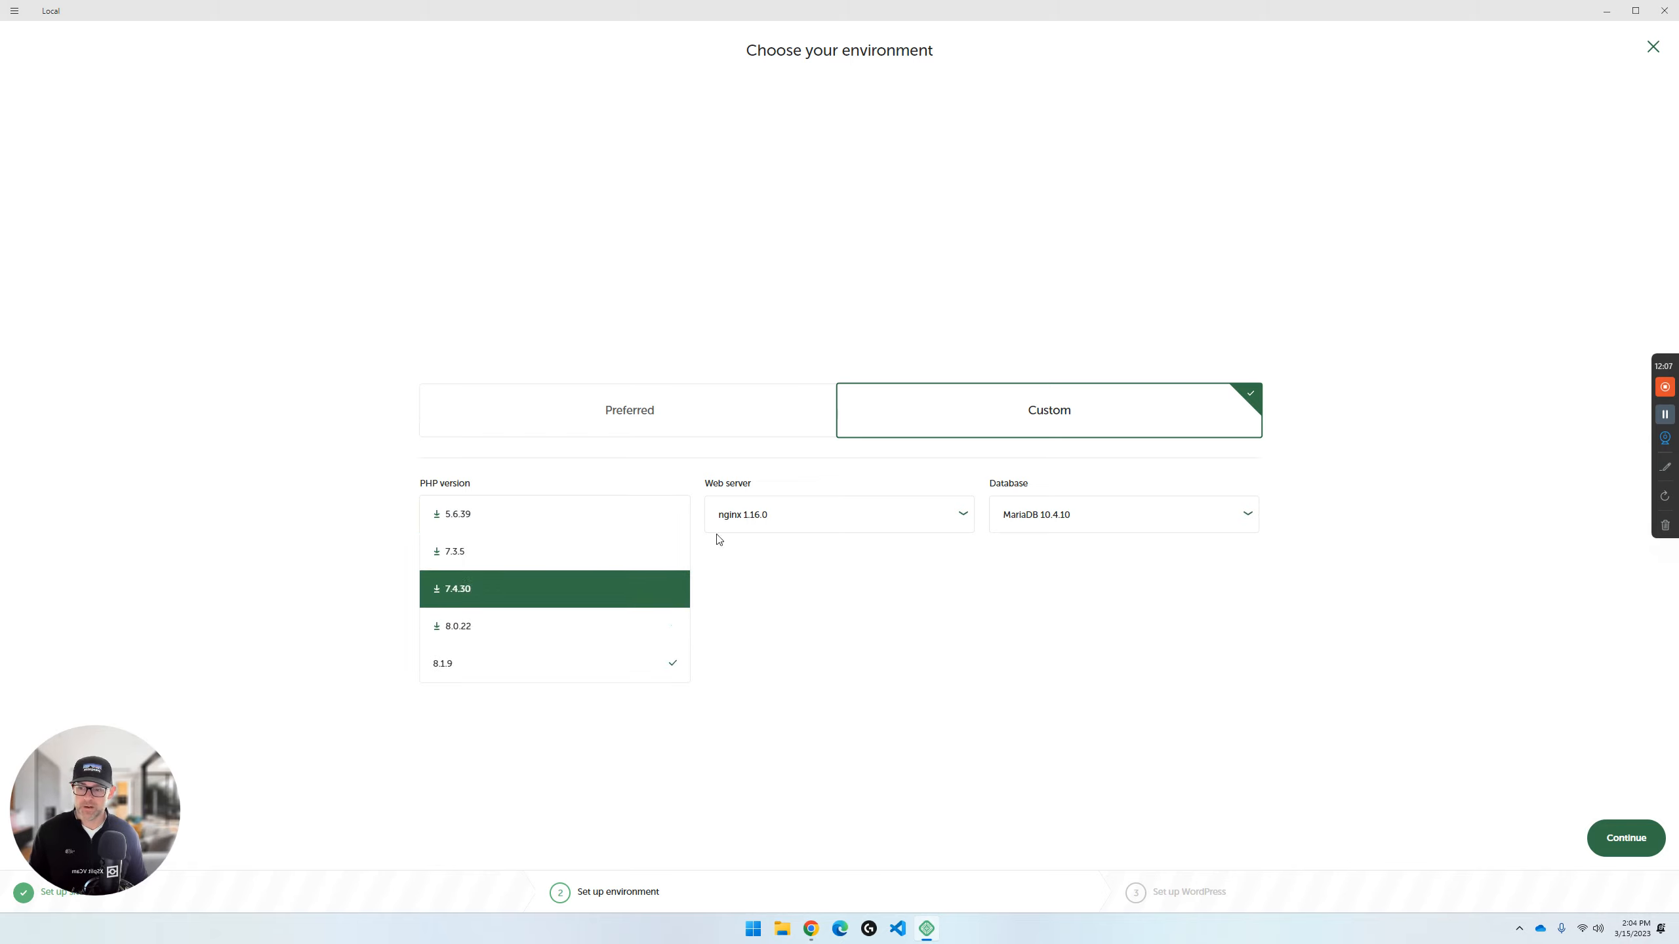
pyautogui.click(836, 640)
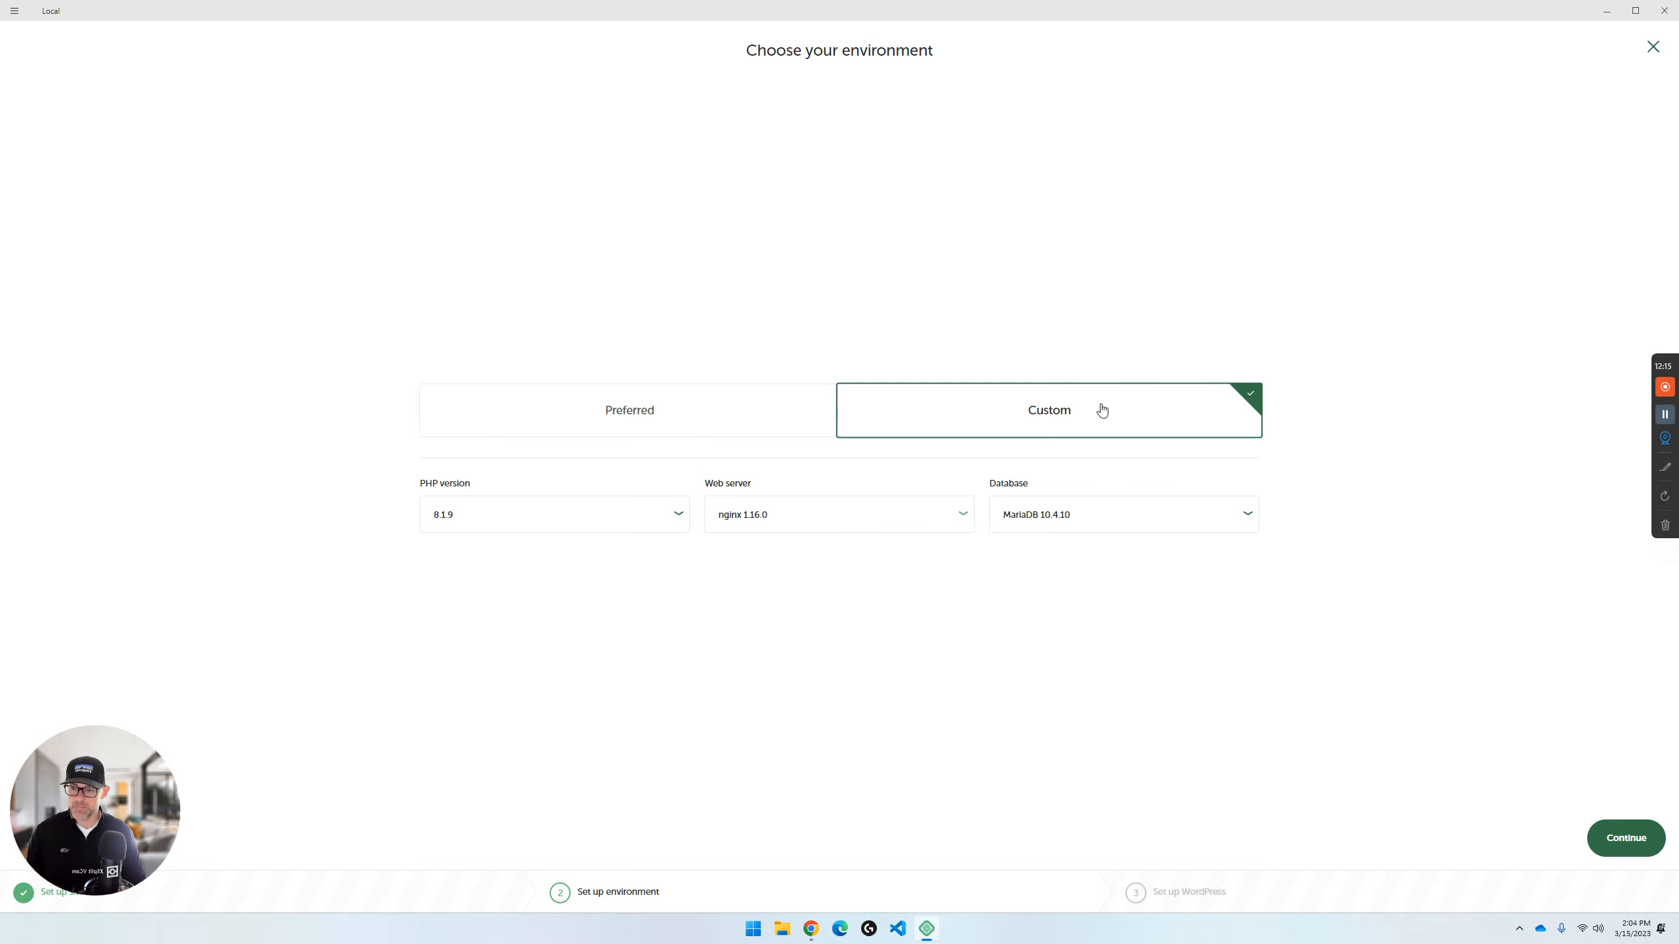
pyautogui.click(1646, 847)
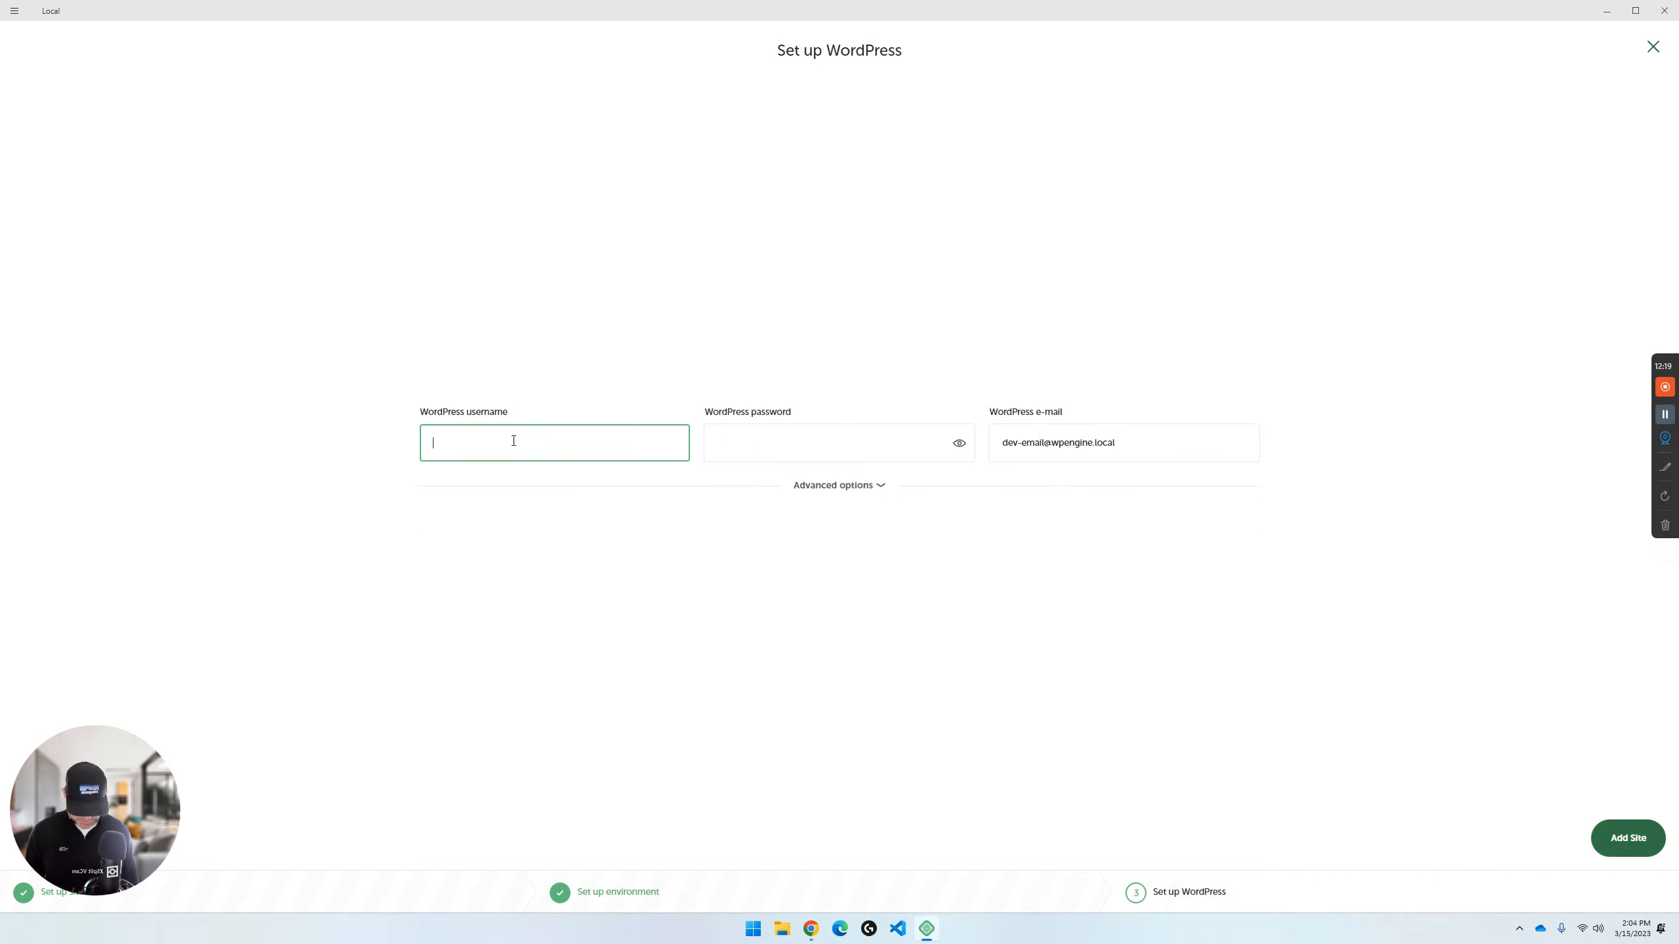
# - Set the WordPress username to wpturnedup, enter the account password and the admin's e-mail, and add the site
pyautogui.write('wpturnedup')
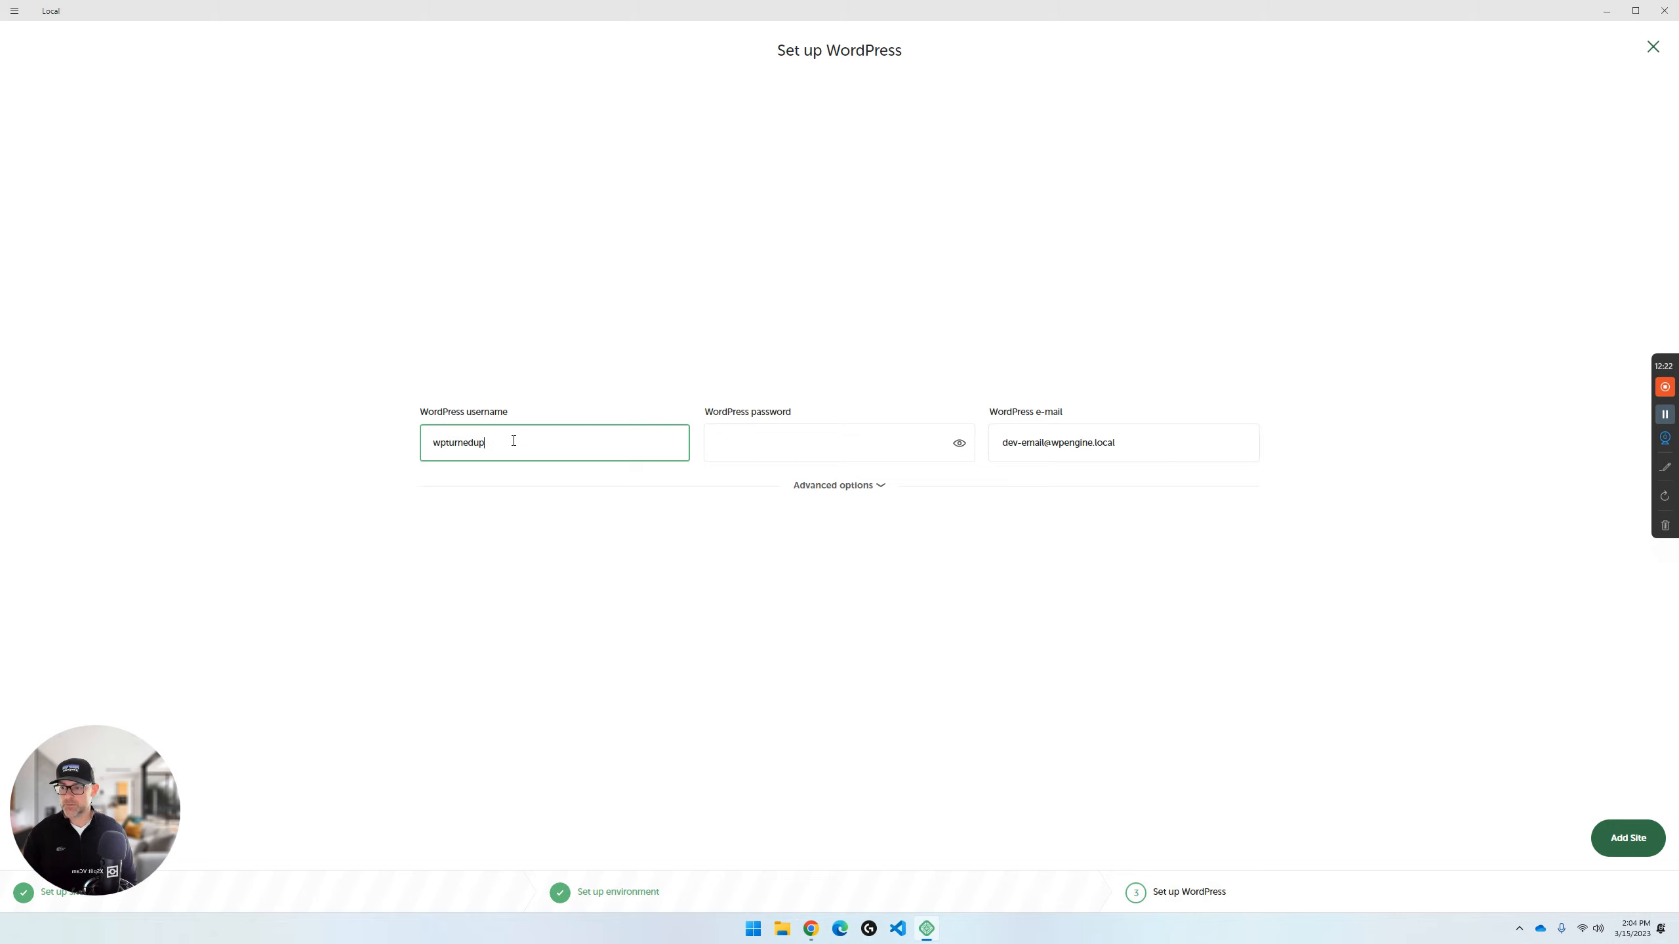
pyautogui.press('Tab')
pyautogui.write('•••••••')
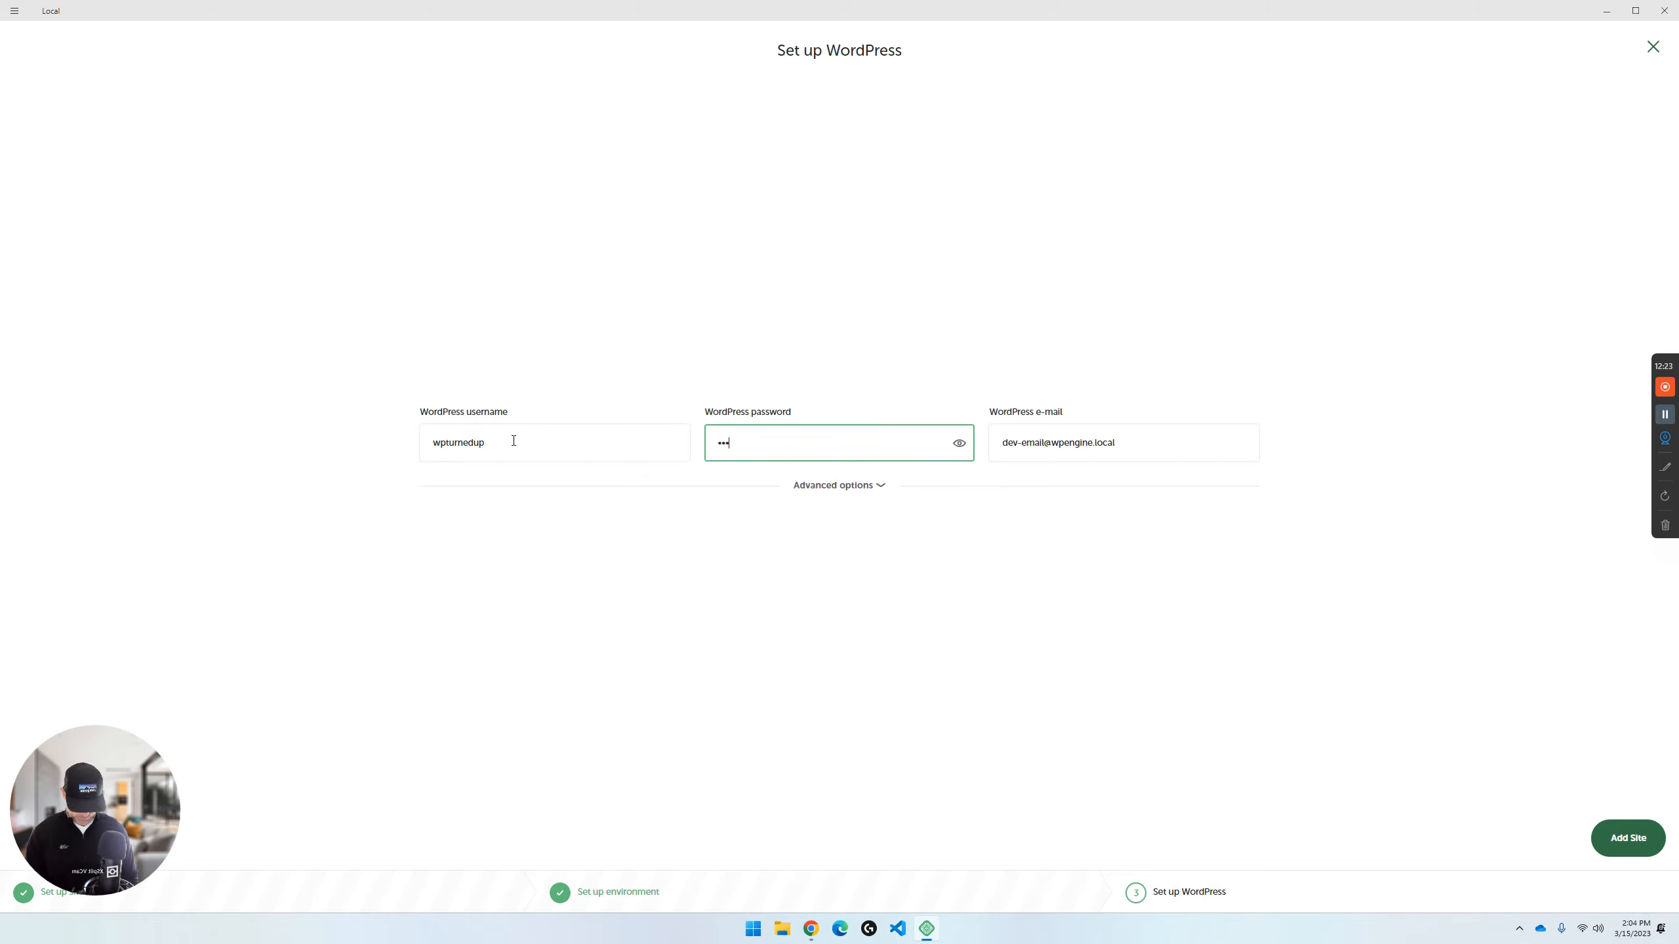
pyautogui.tripleClick(1003, 449)
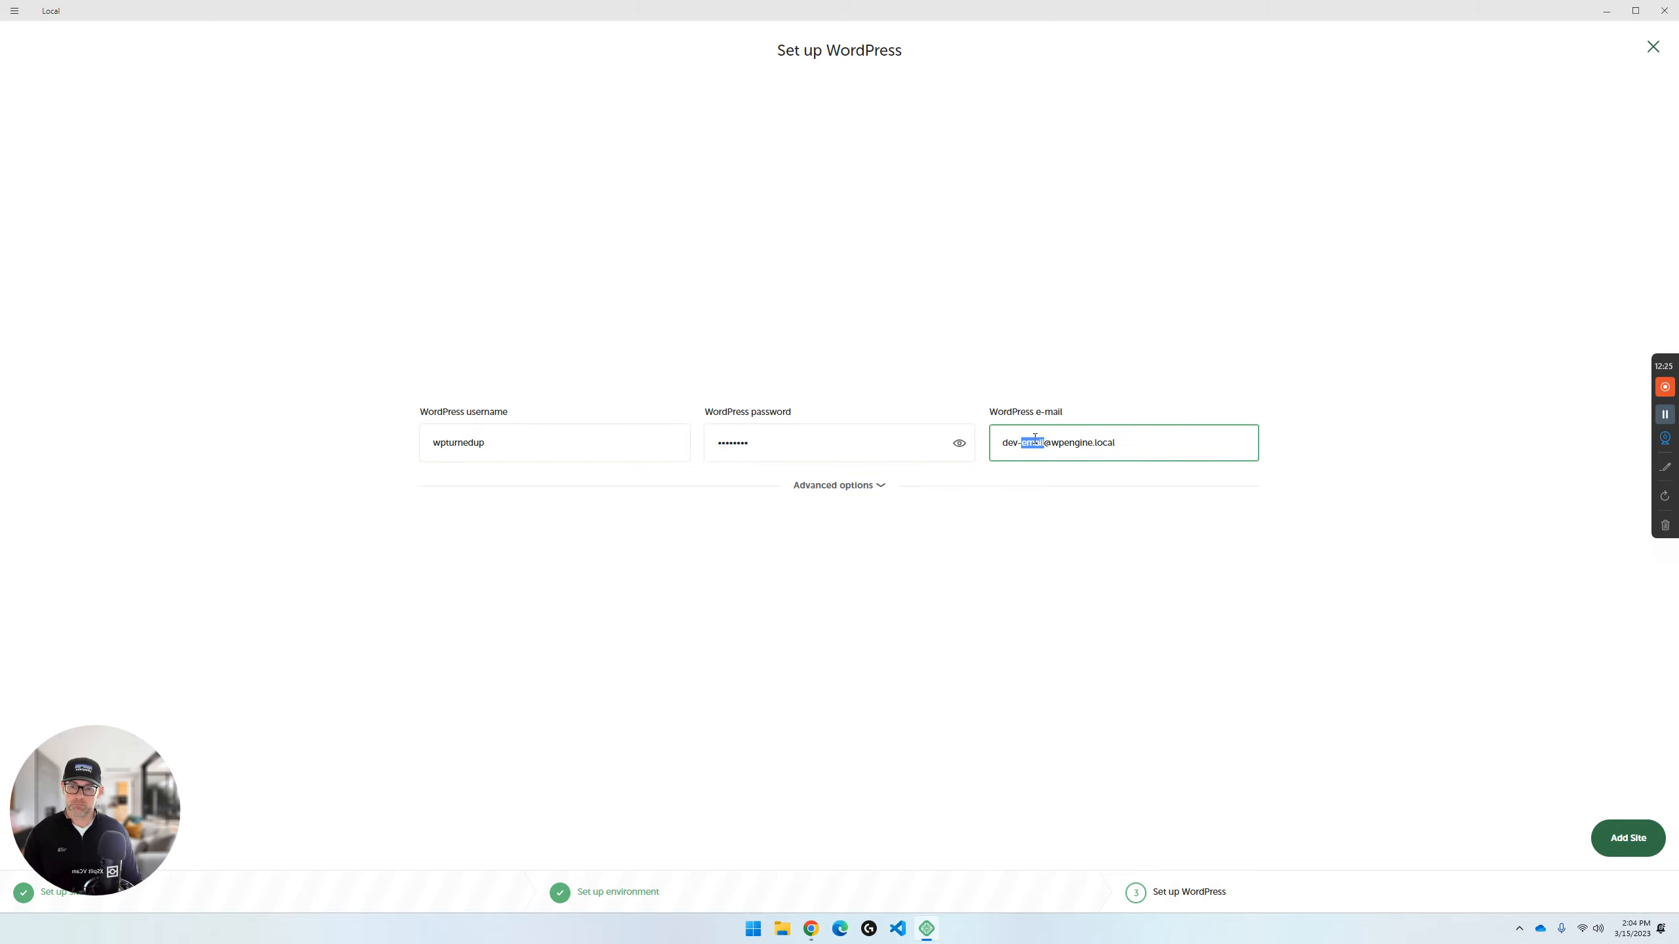
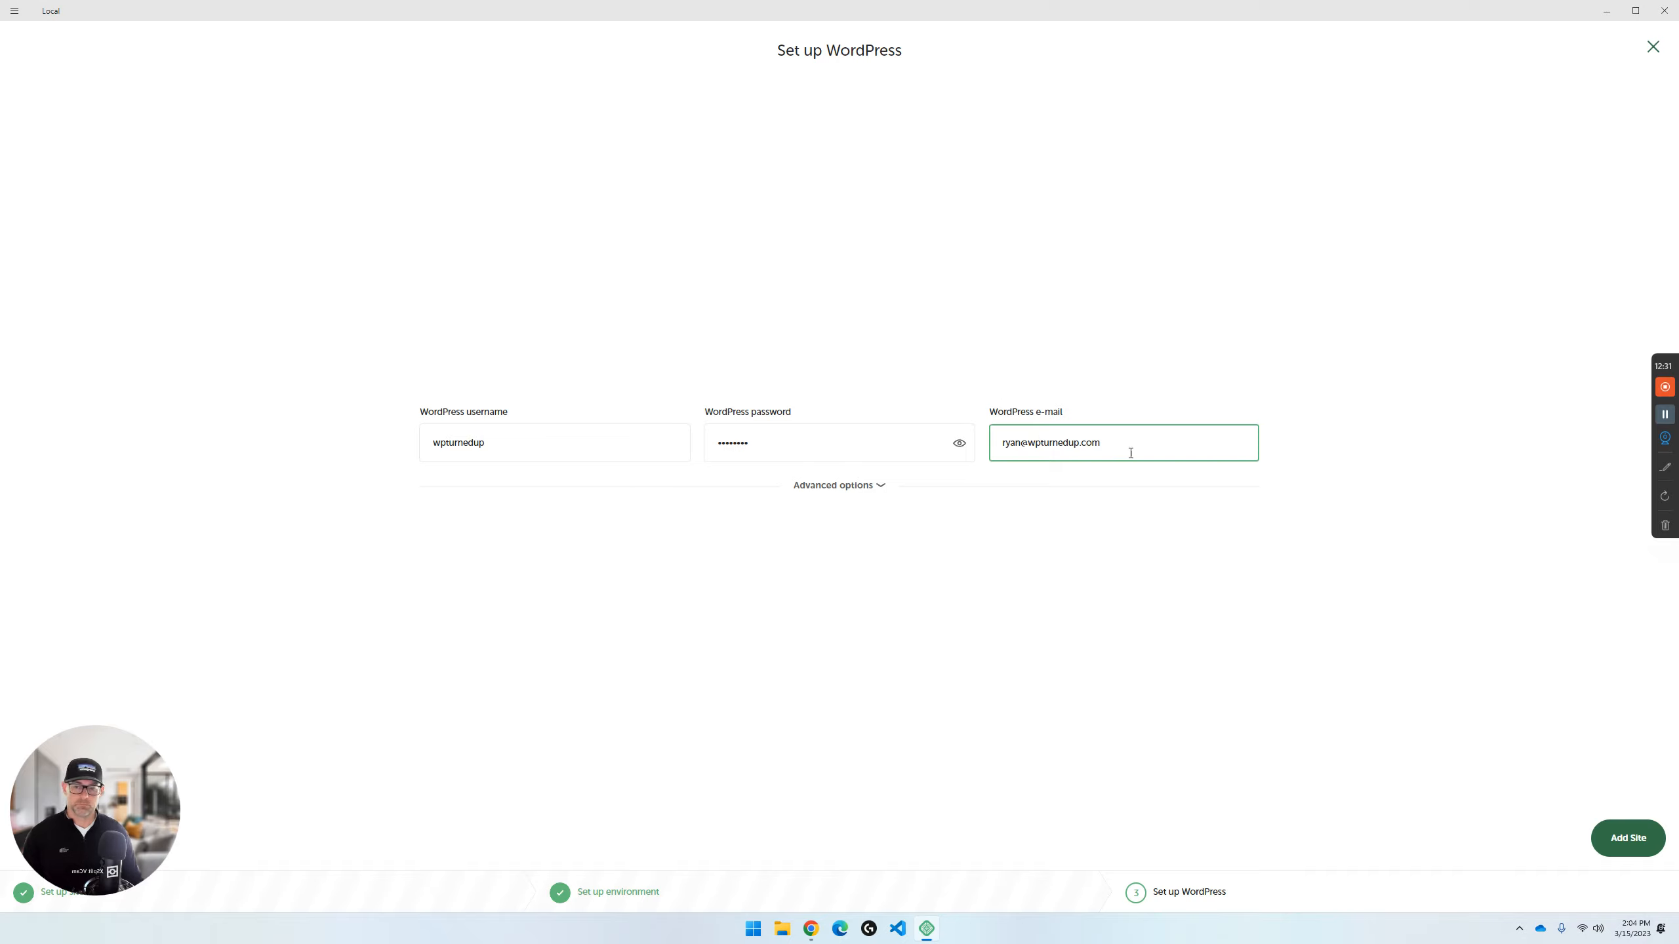
pyautogui.click(1626, 837)
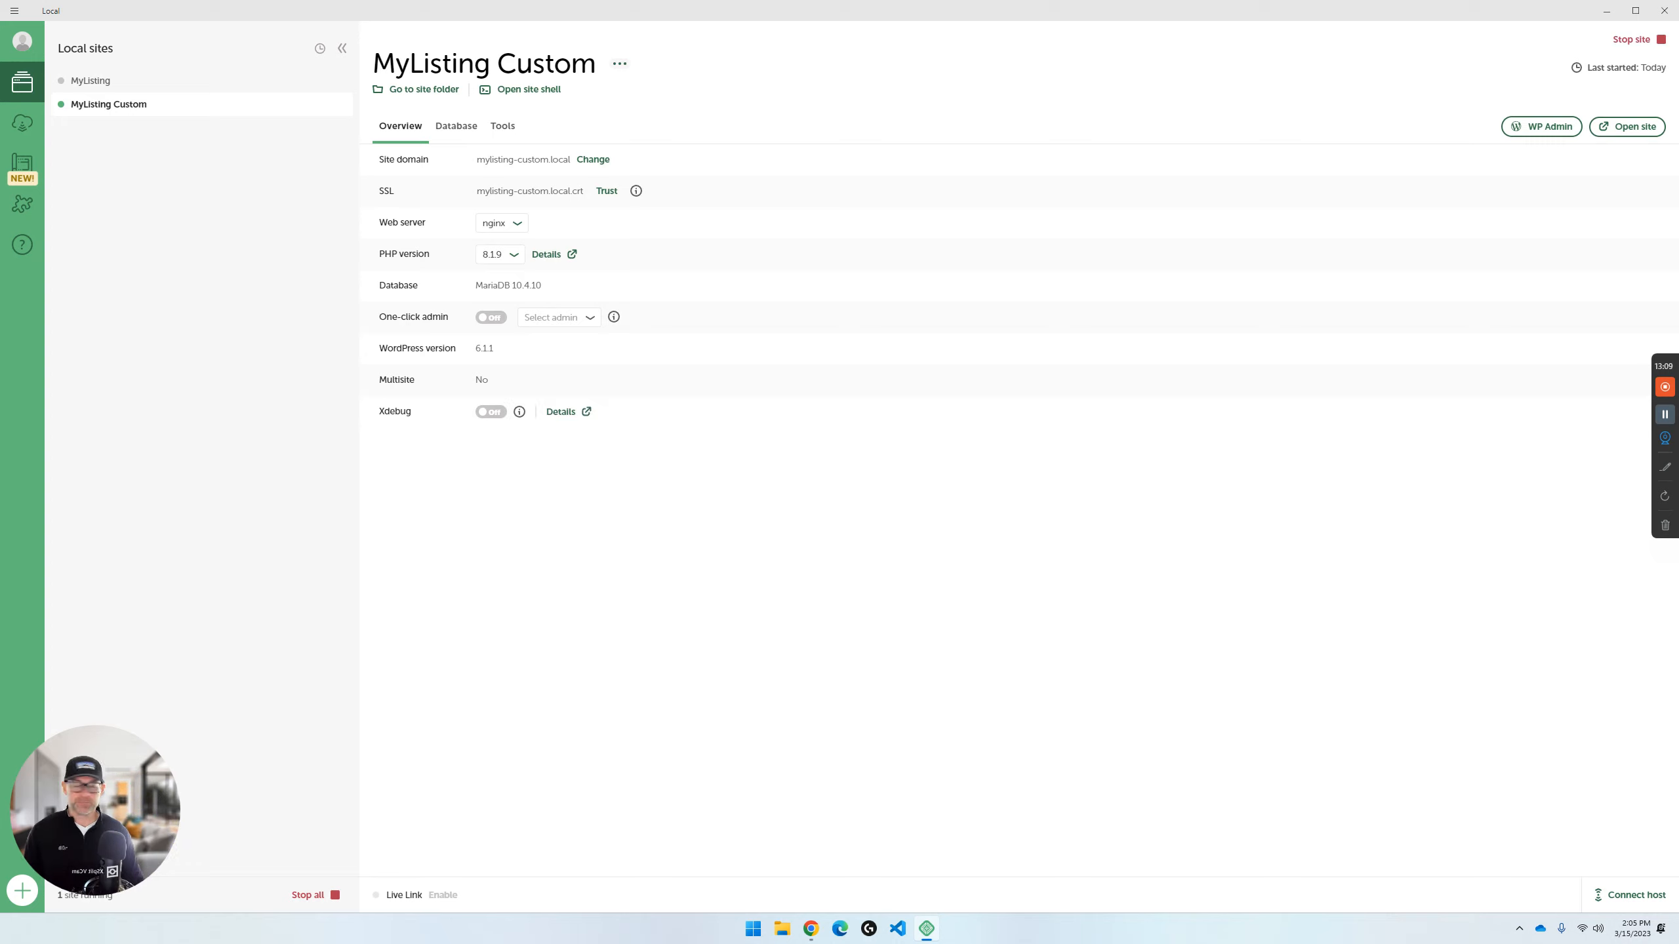
# - Trust the MyListing Custom site's SSL certificate and open its WordPress admin login page
pyautogui.click(603, 192)
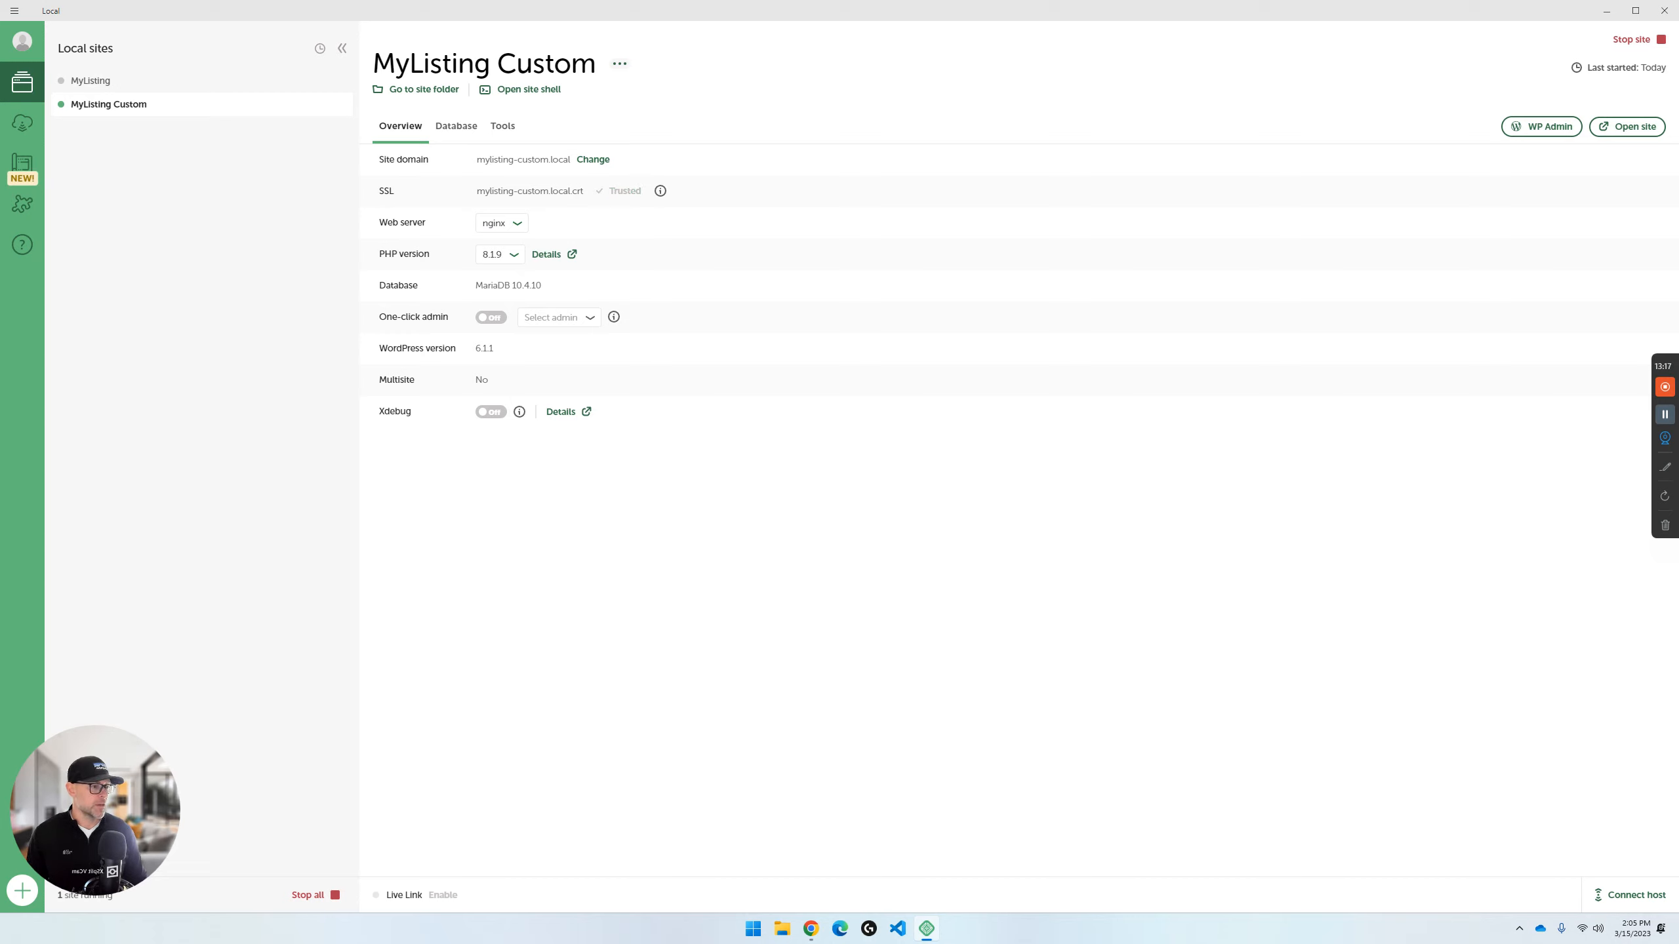
pyautogui.click(1541, 126)
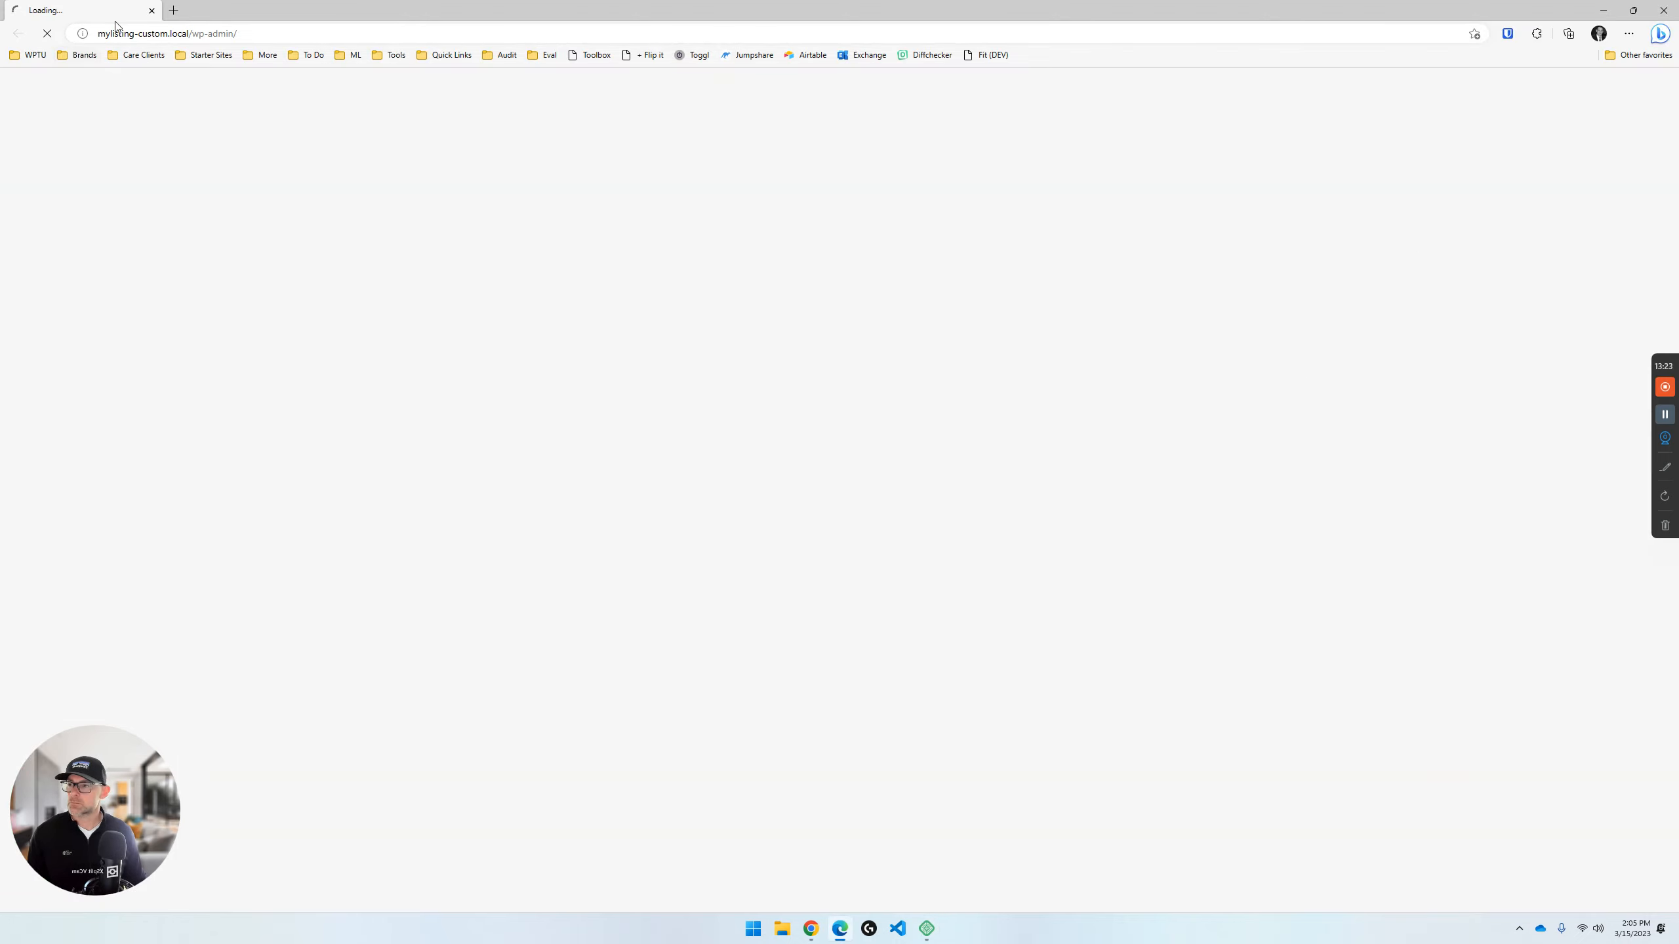
pyautogui.rightClick(1204, 61)
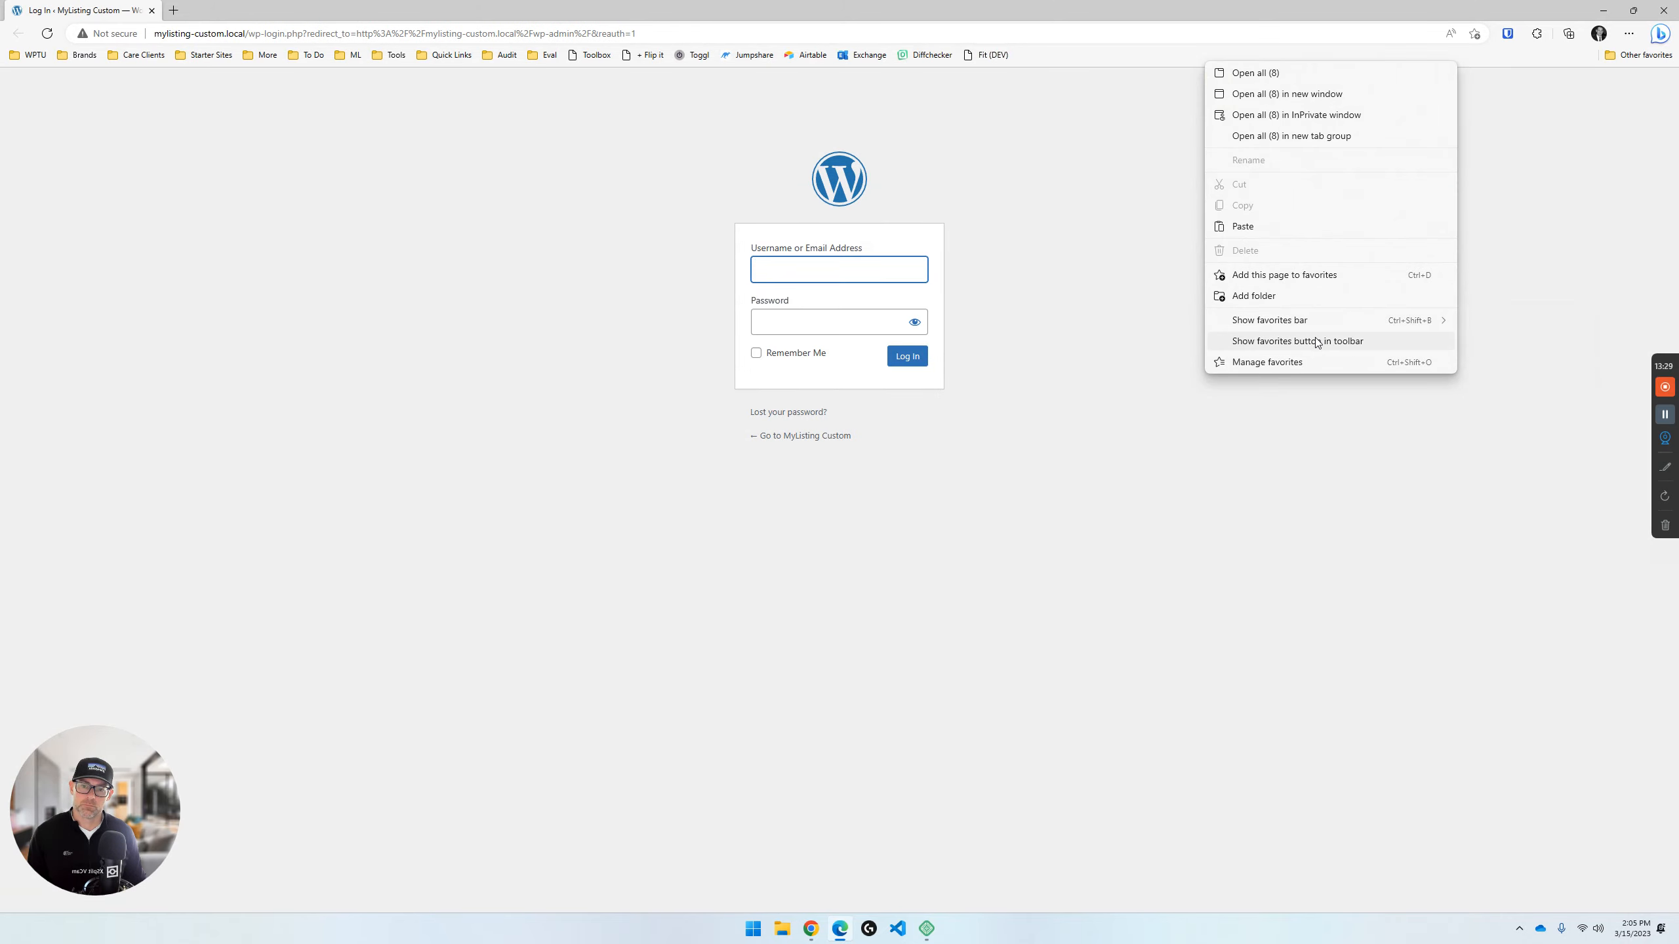
pyautogui.click(1230, 453)
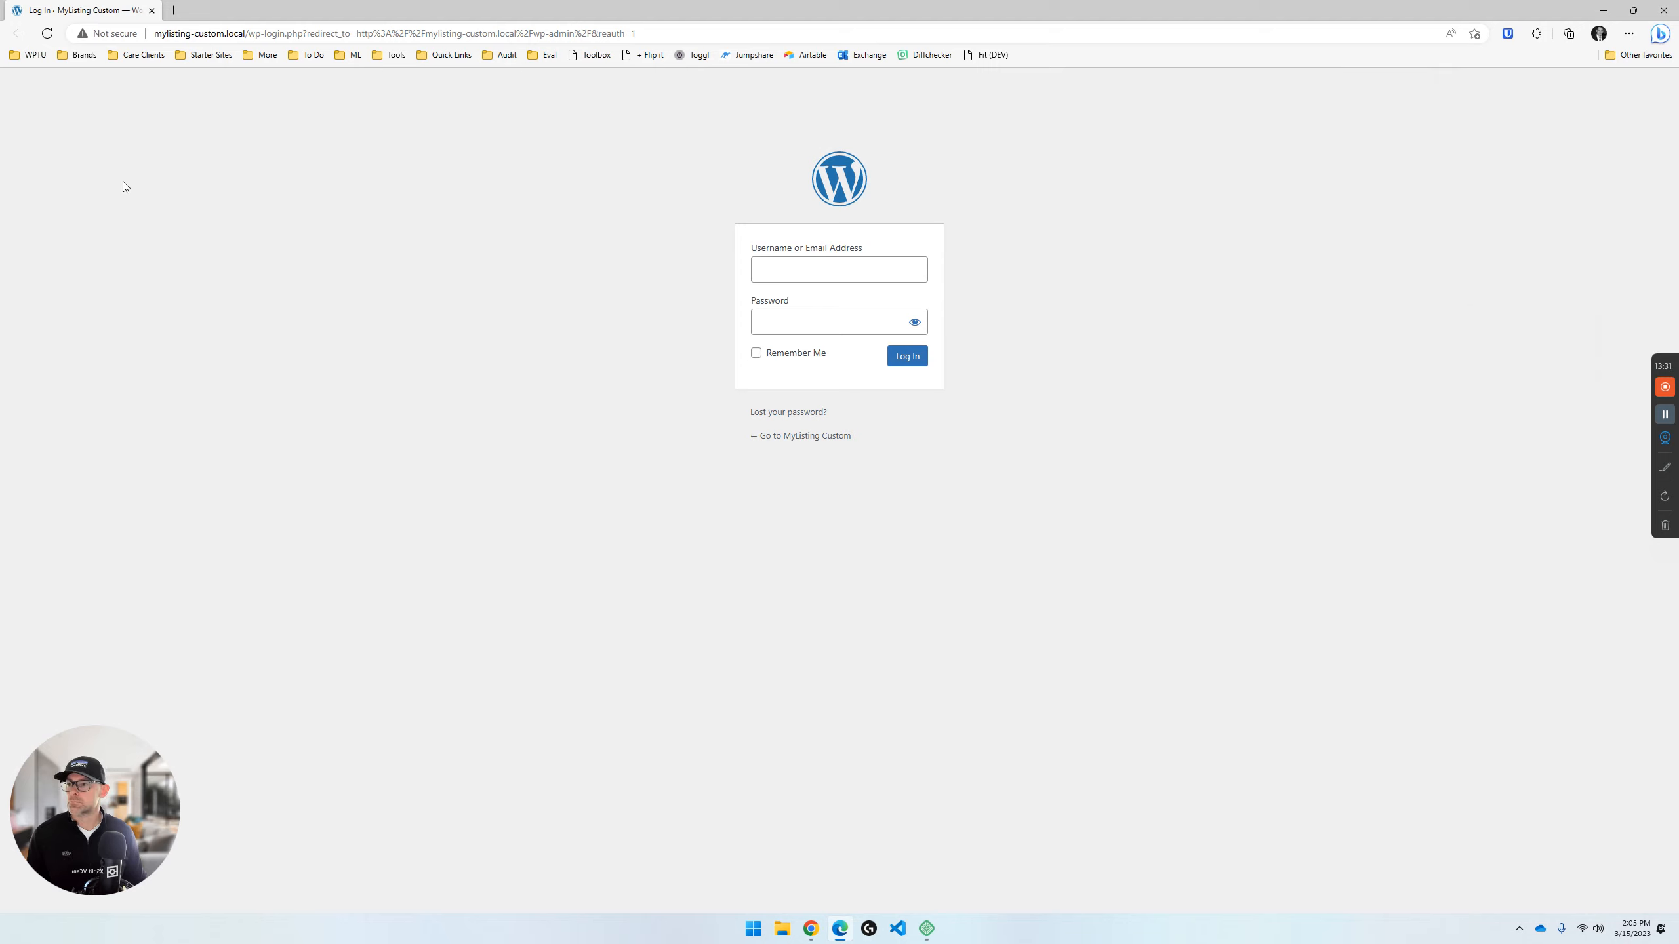
# - Log in to the MyListing Custom WordPress dashboard with the username wpturnedup and the account password
pyautogui.click(768, 276)
pyautogui.write('wpturn')
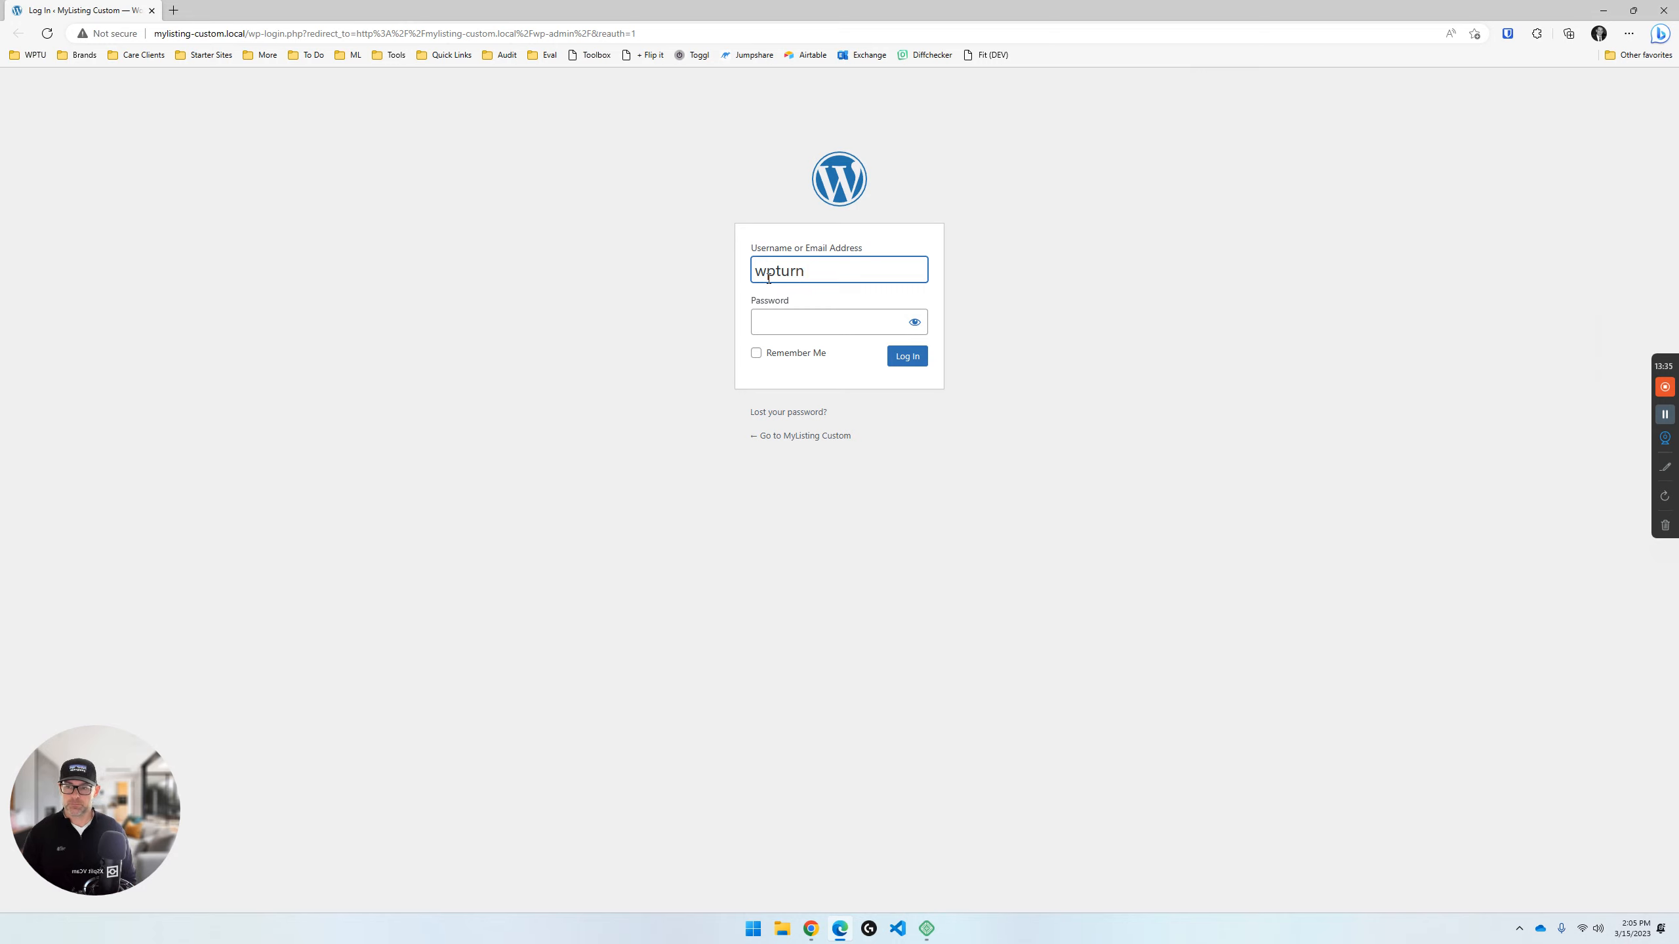
pyautogui.write('edup')
pyautogui.press('Tab')
pyautogui.write('********')
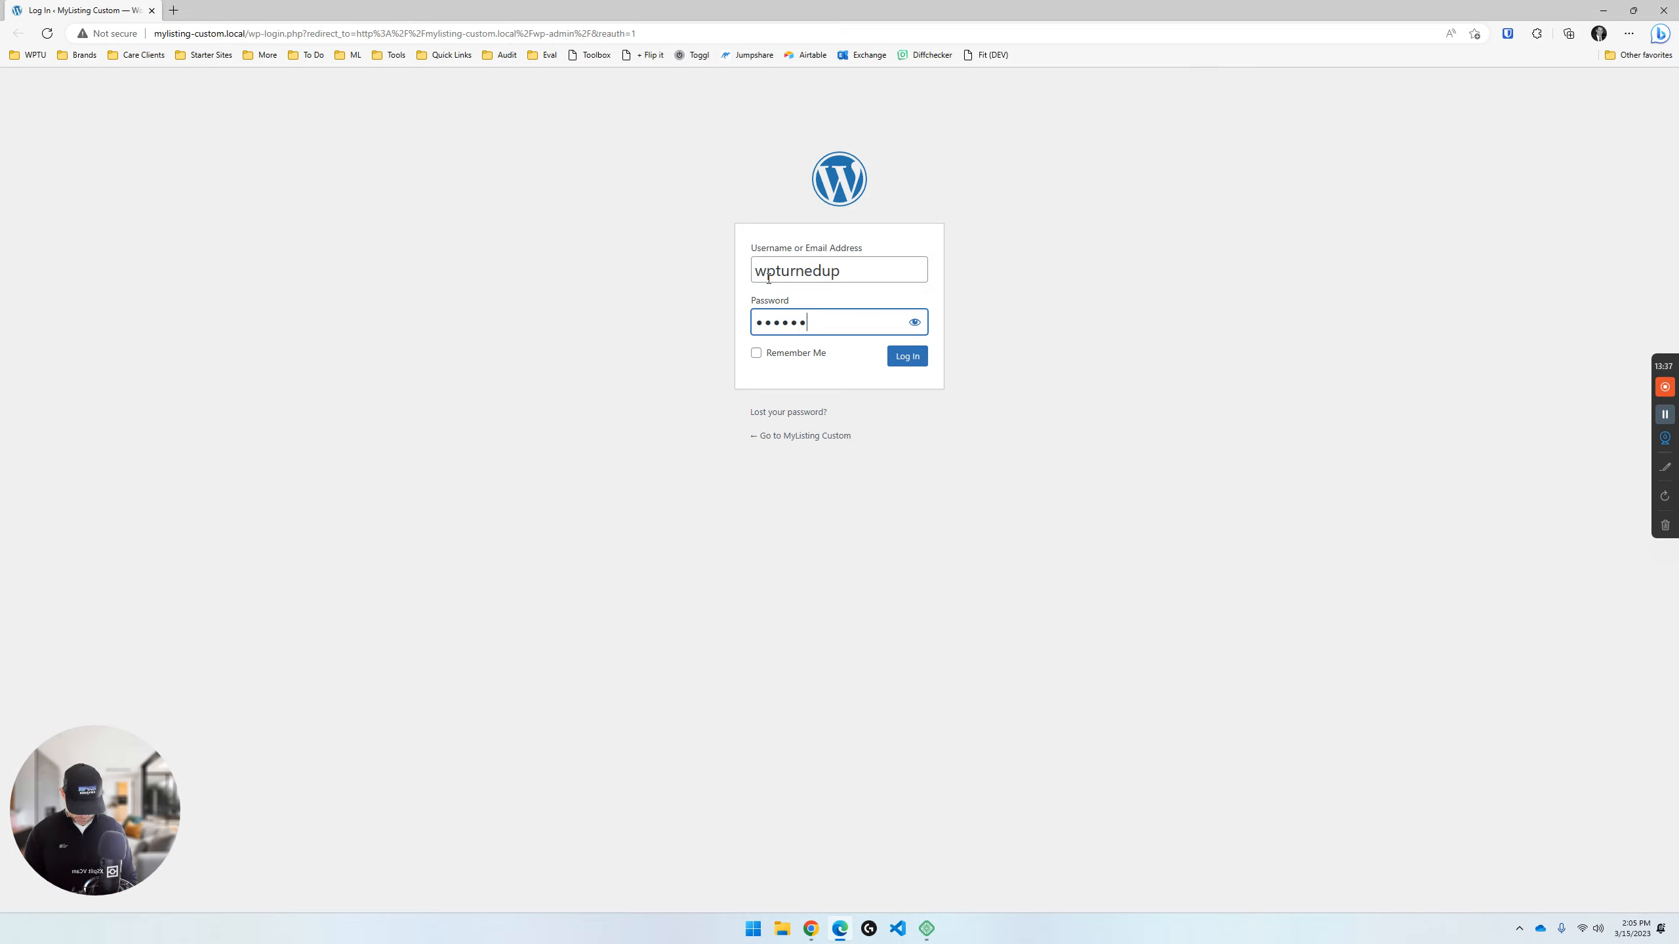
pyautogui.press('Return')
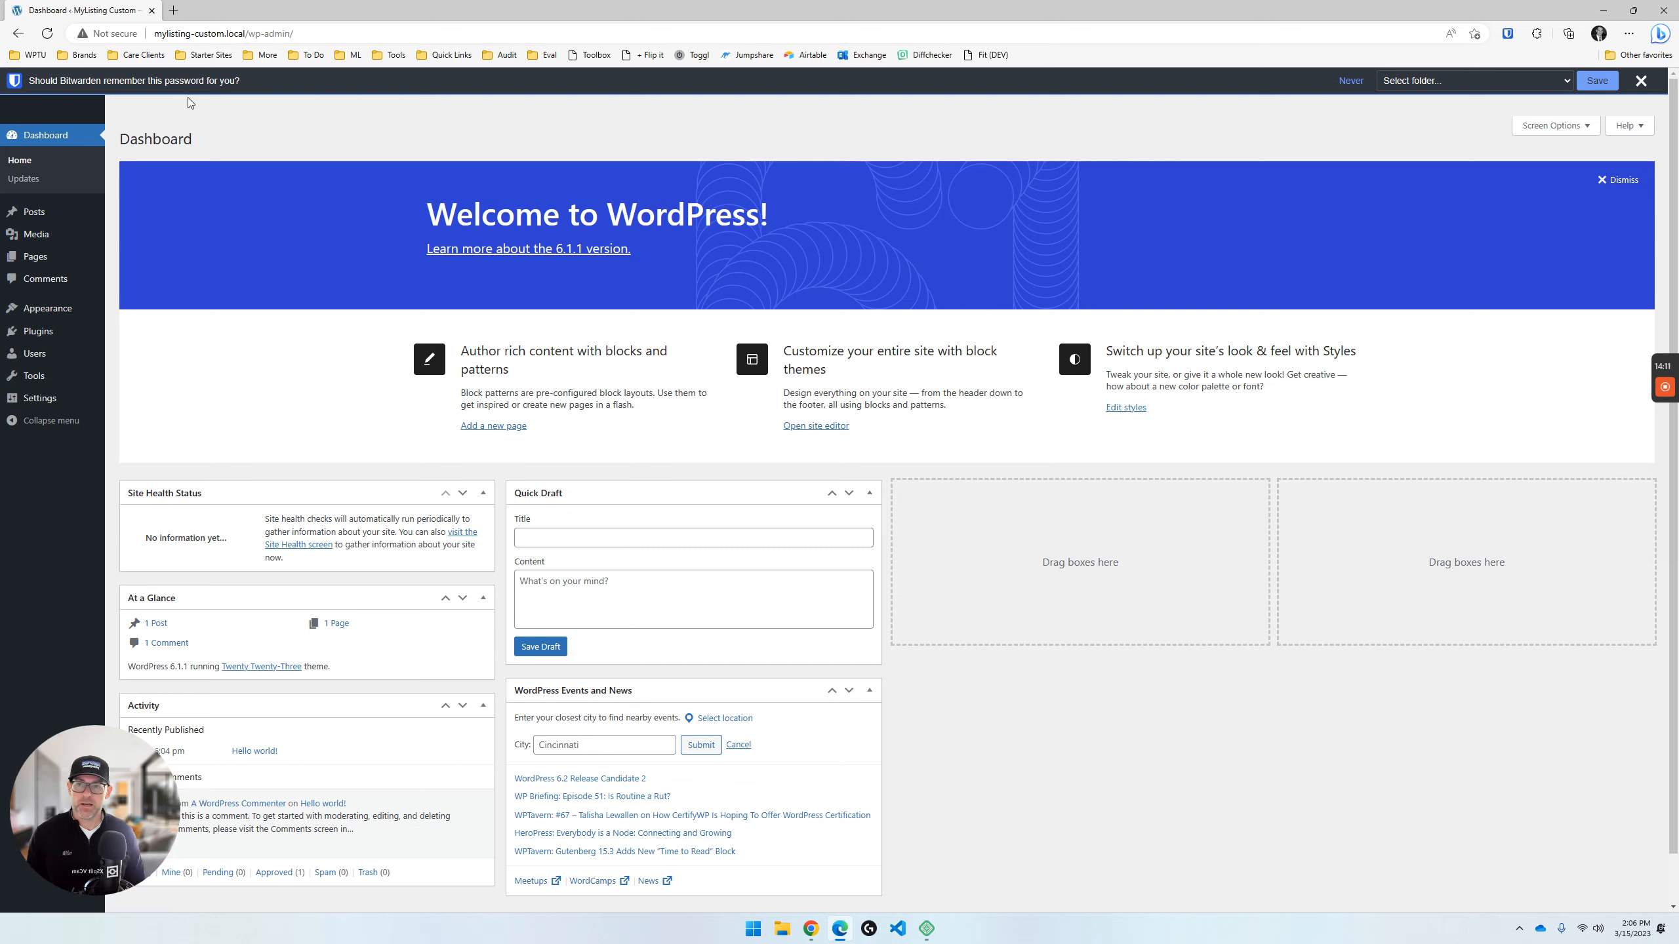
# - Open the General Settings of the MyListing Custom WordPress site
pyautogui.click(200, 30)
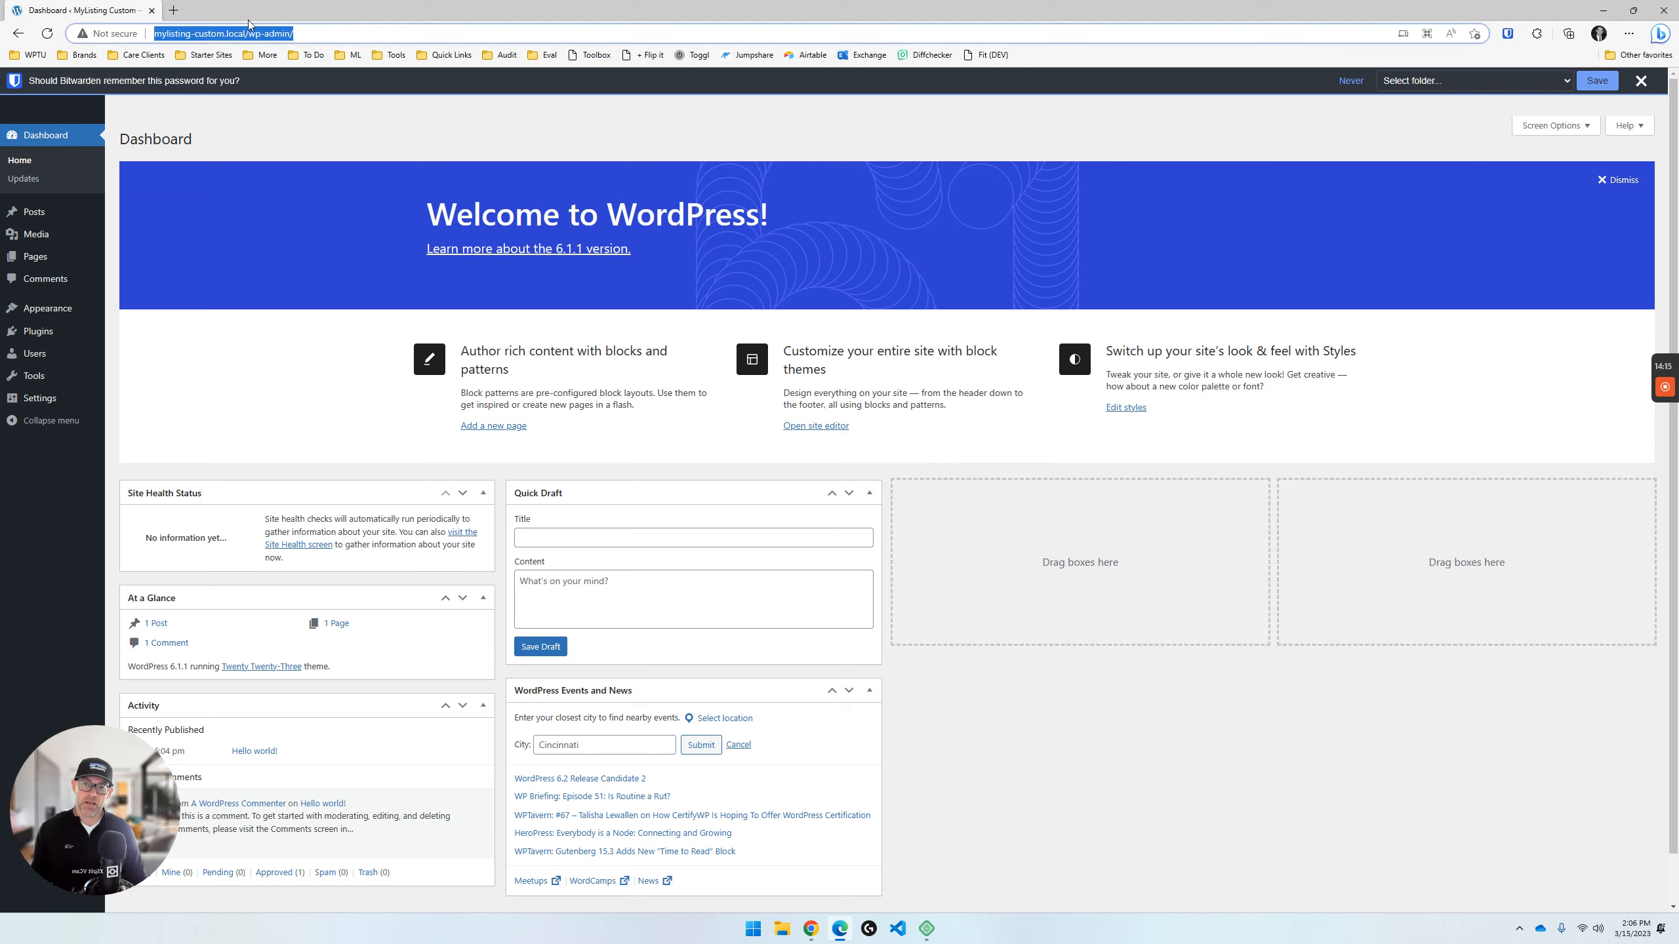
pyautogui.click(197, 34)
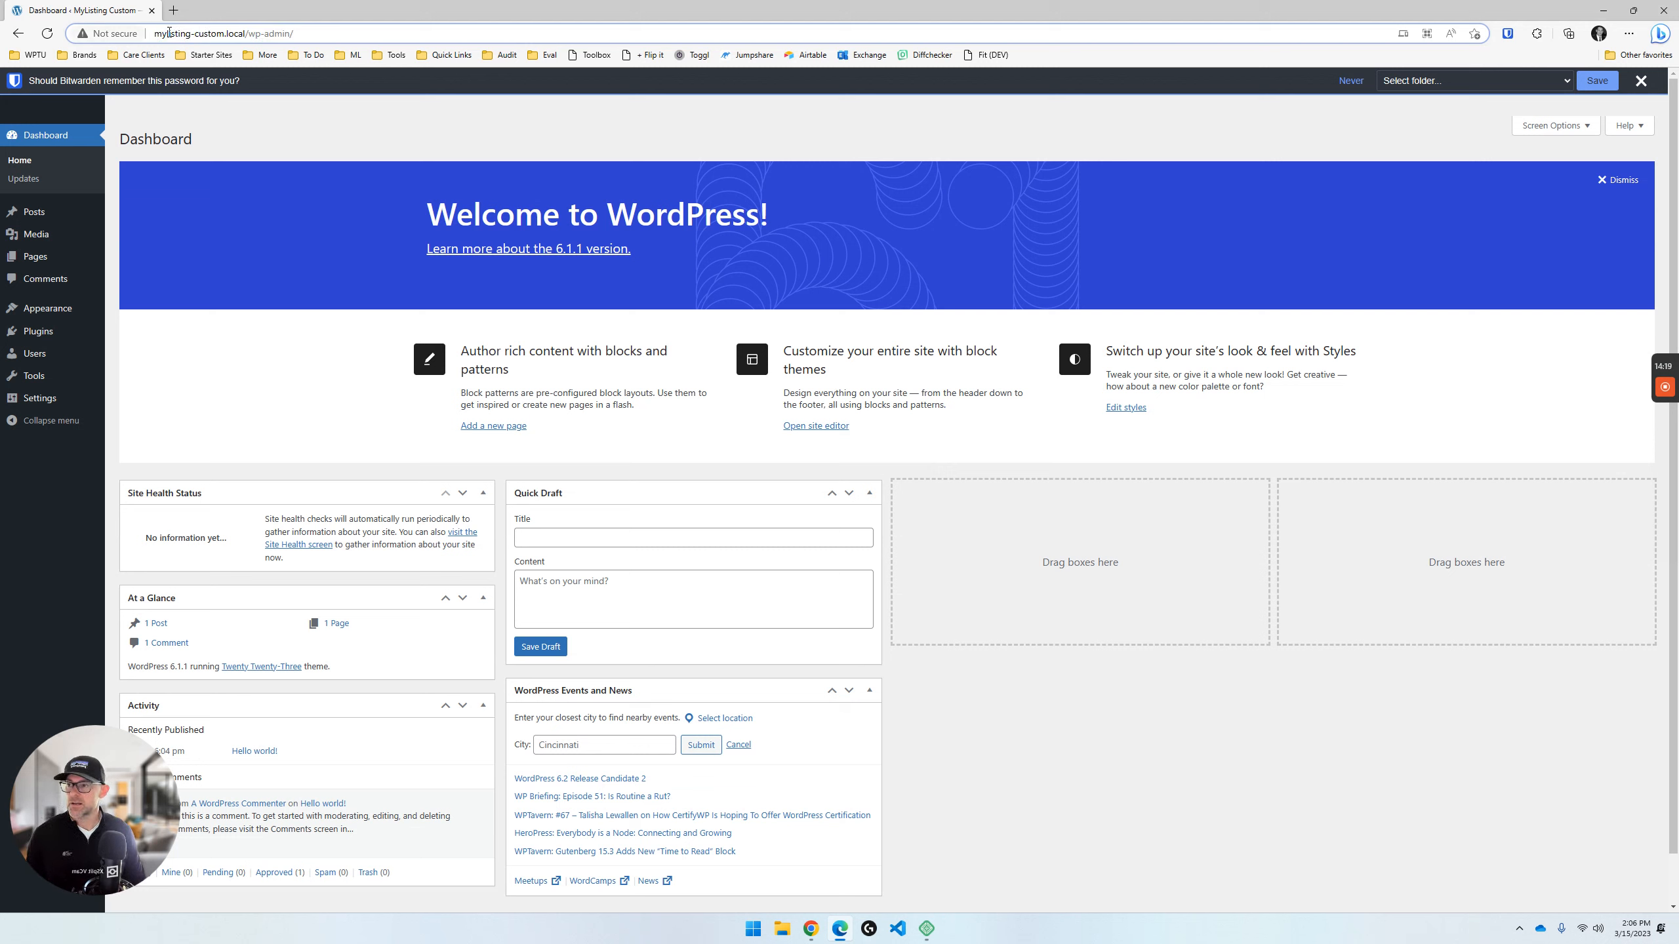
pyautogui.moveTo(35, 404)
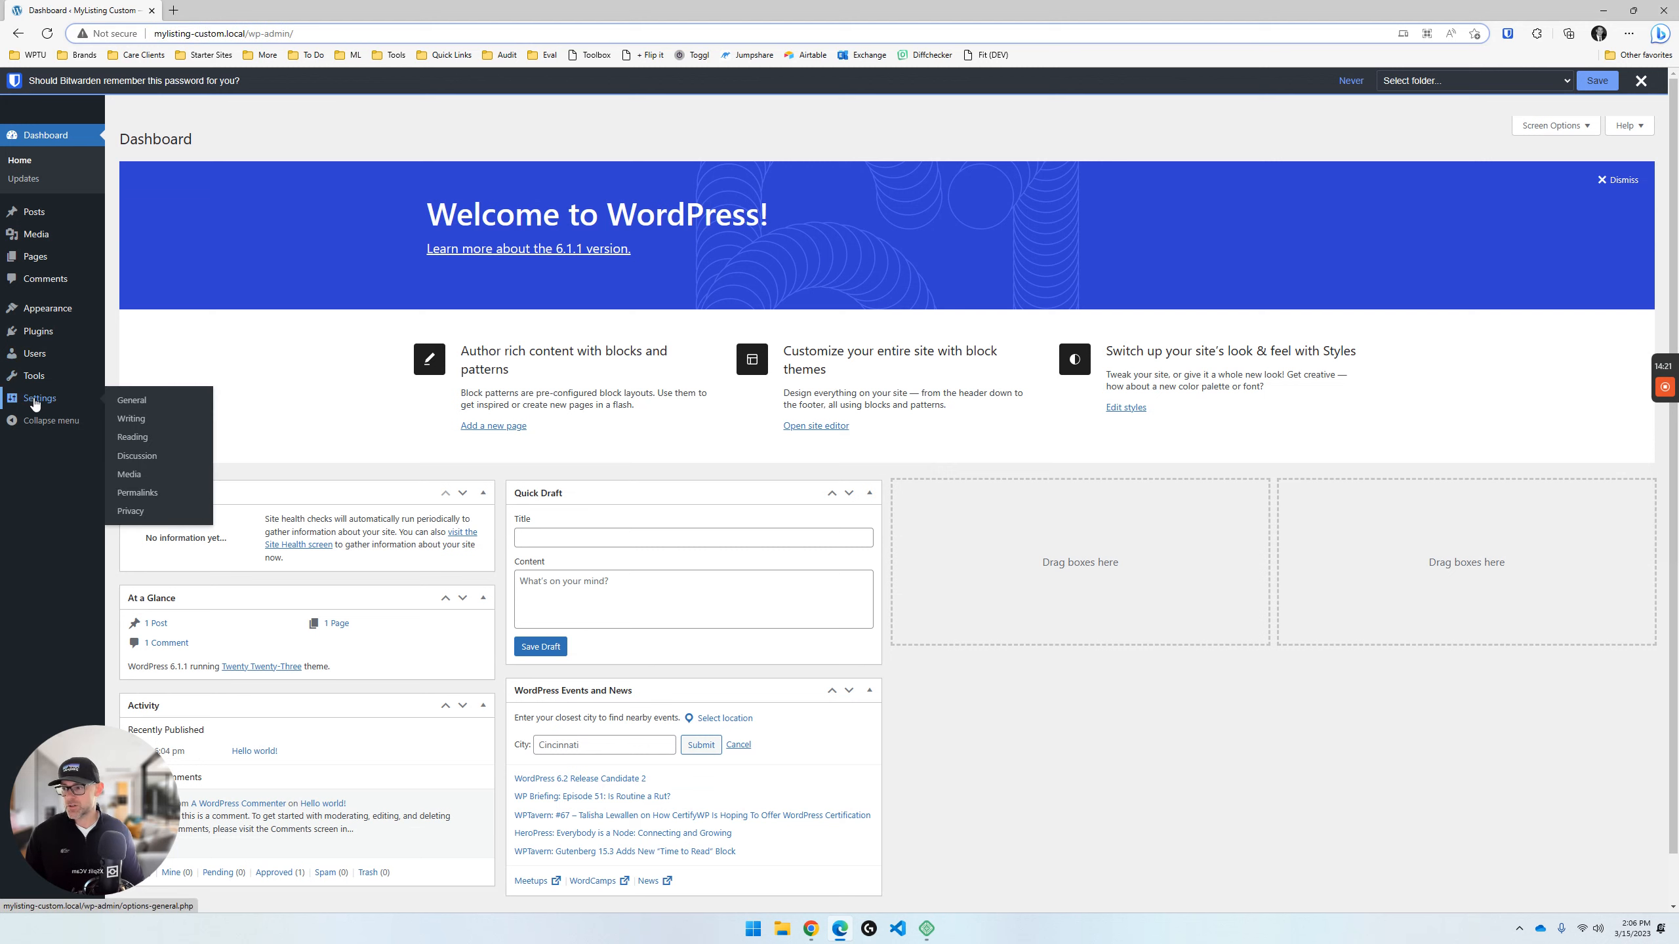
pyautogui.click(124, 401)
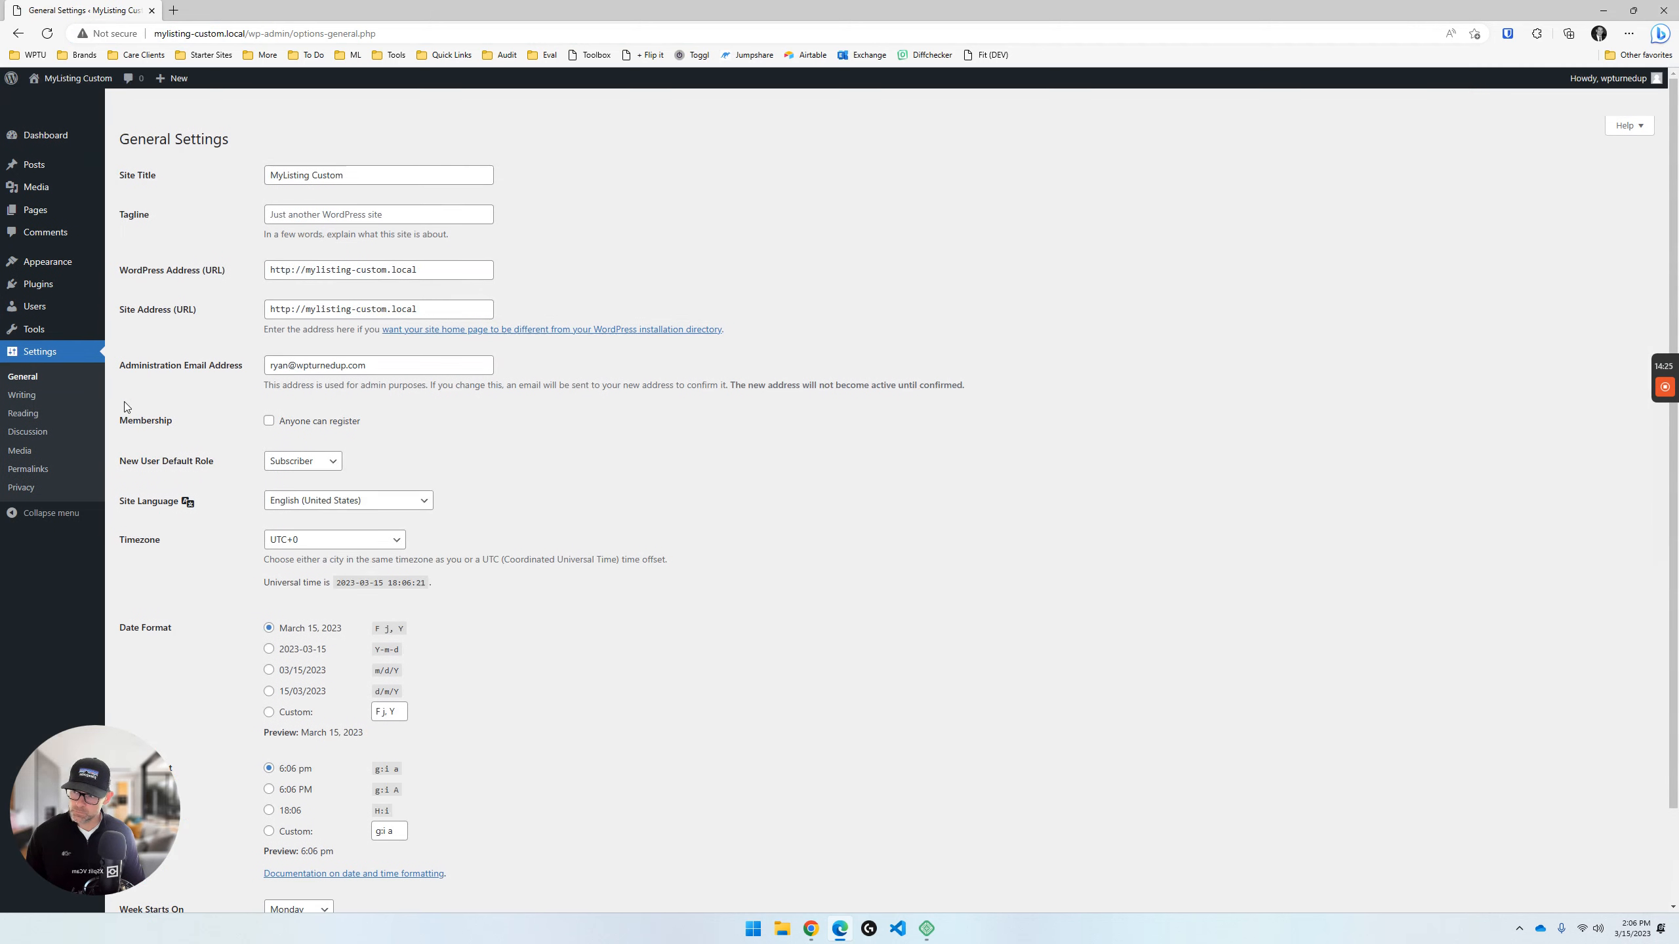
pyautogui.click(291, 270)
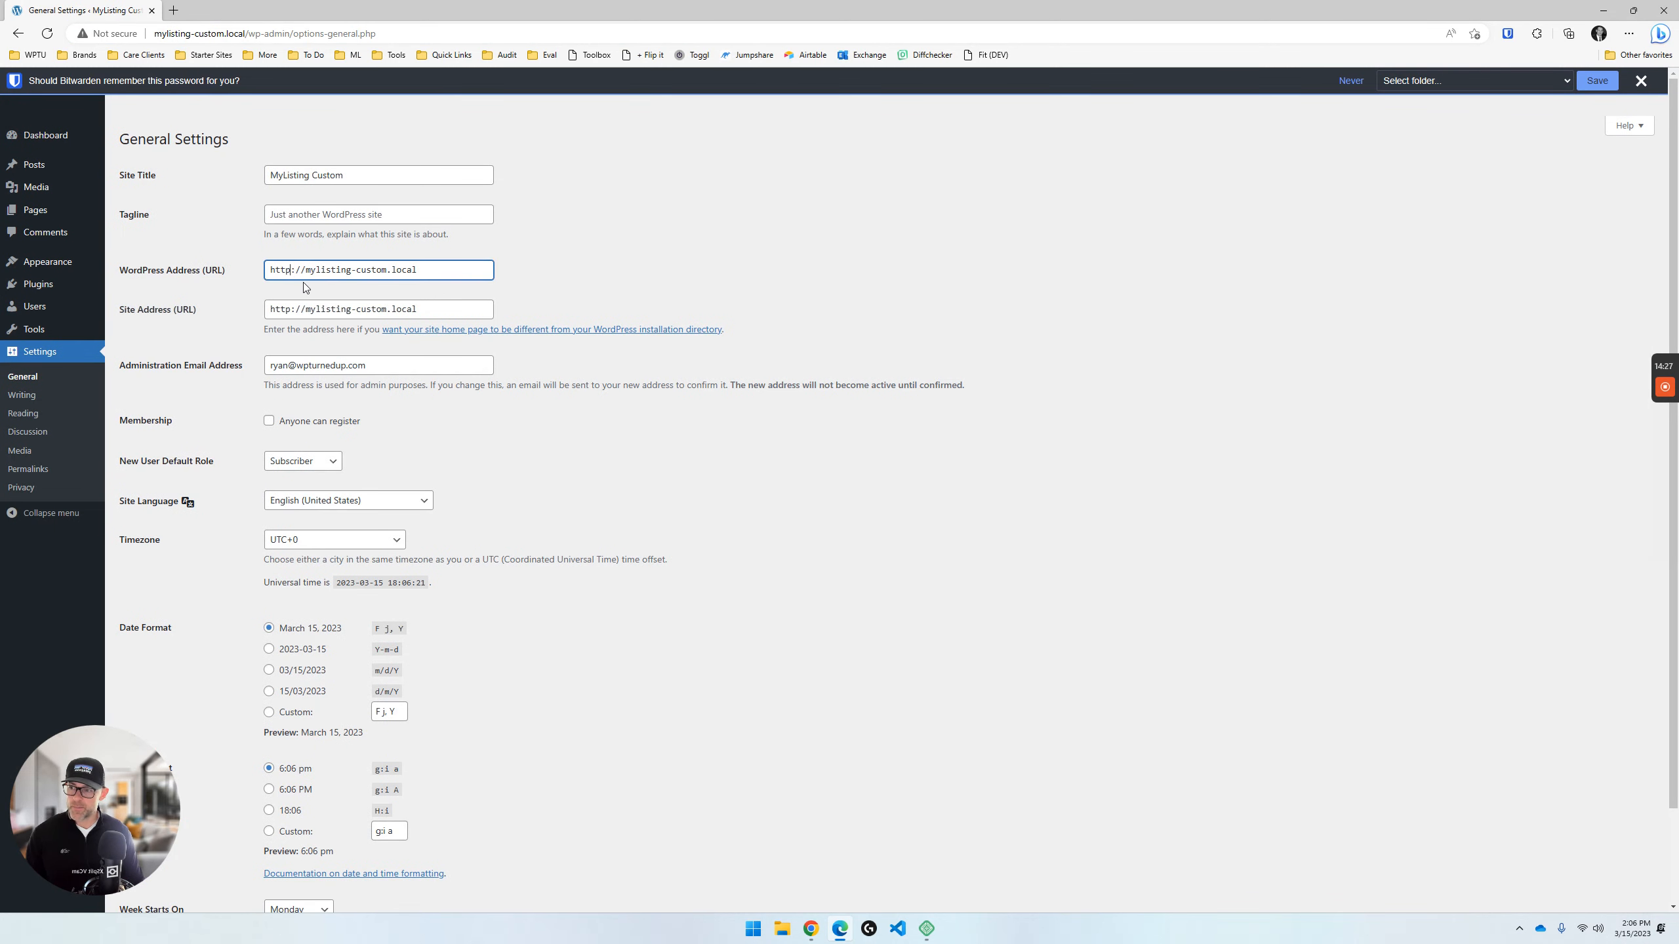
pyautogui.write('s')
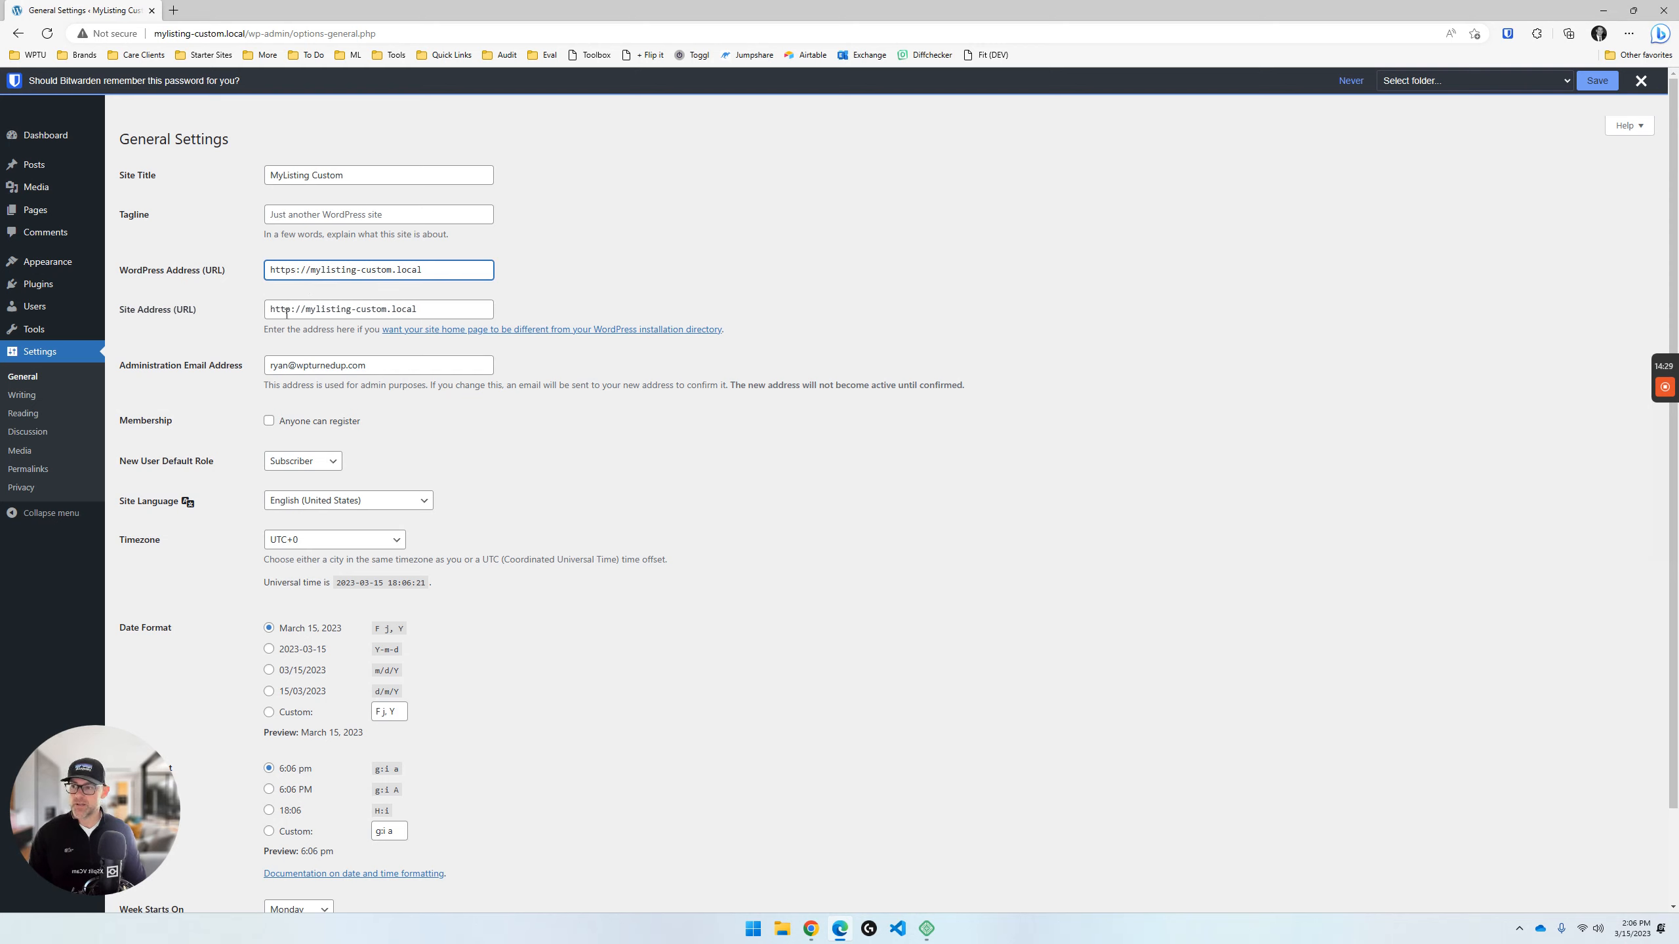
pyautogui.click(286, 311)
pyautogui.write('s')
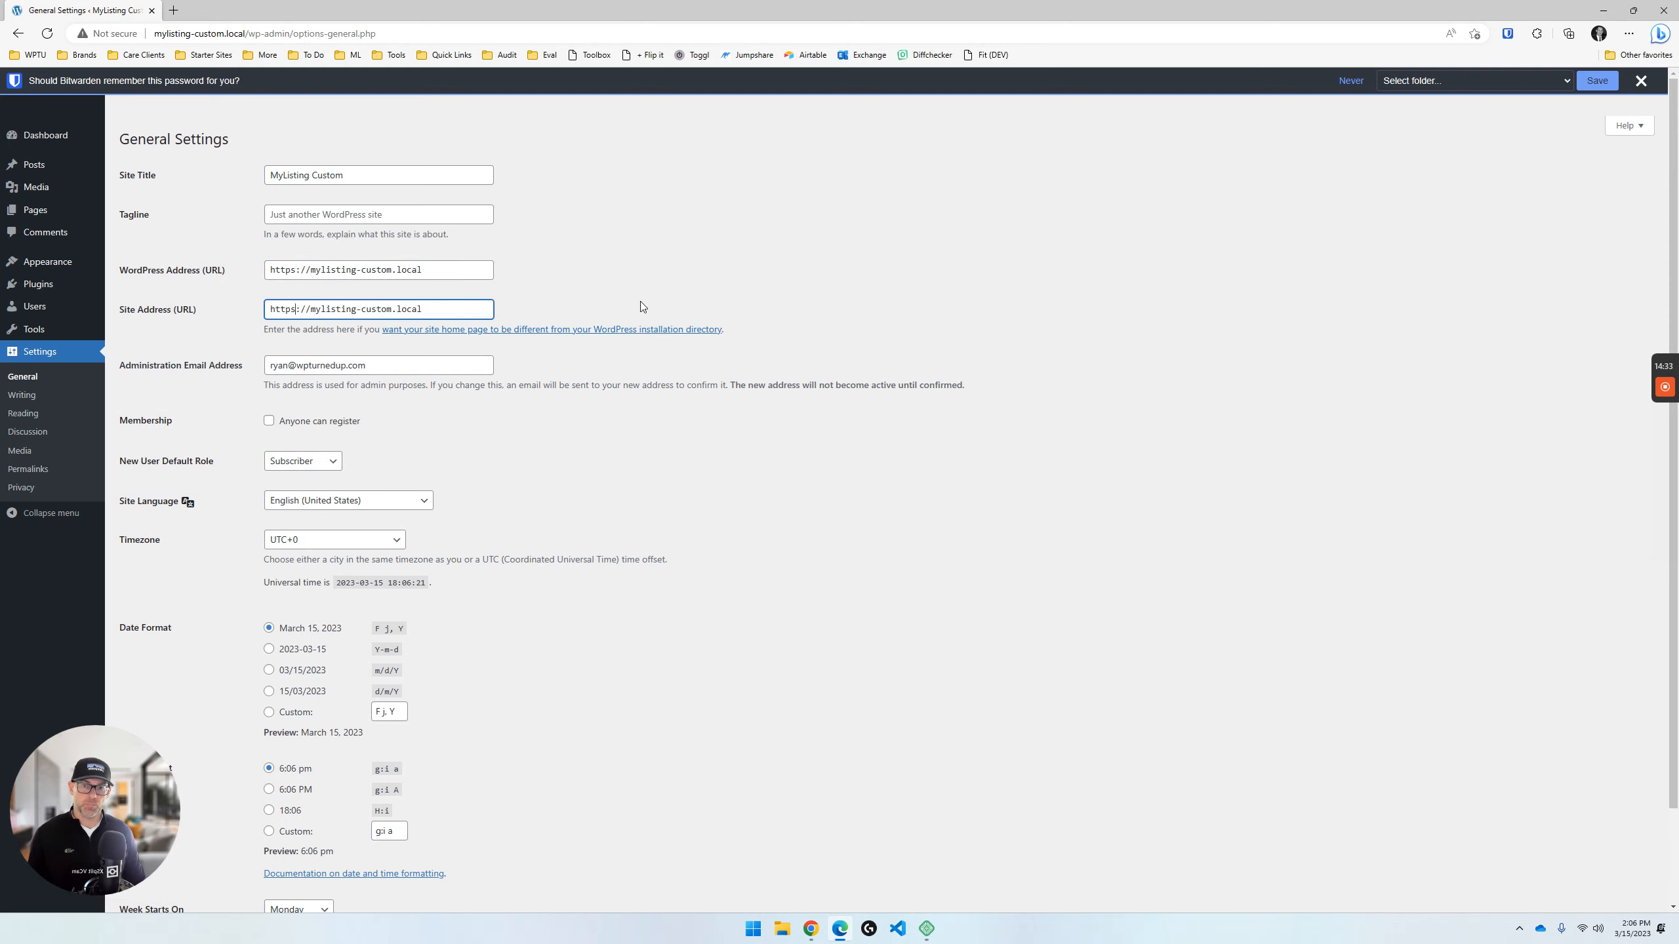
pyautogui.scroll(-2, 601, 466)
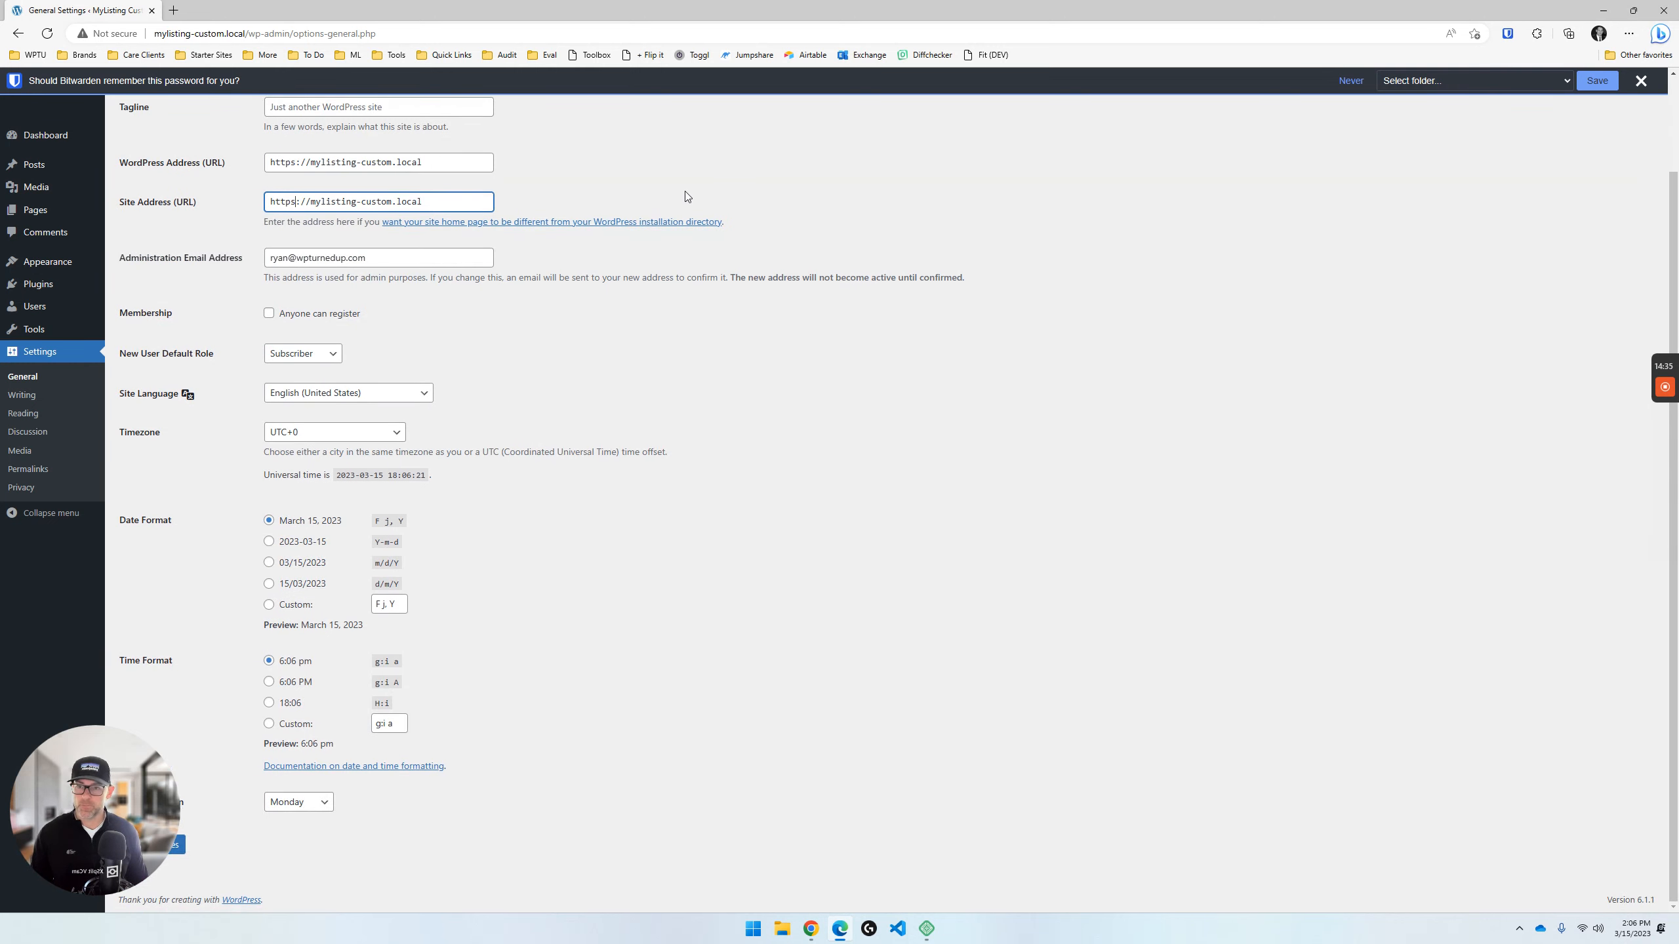
pyautogui.moveTo(89, 807); pyautogui.dragTo(86, 714)
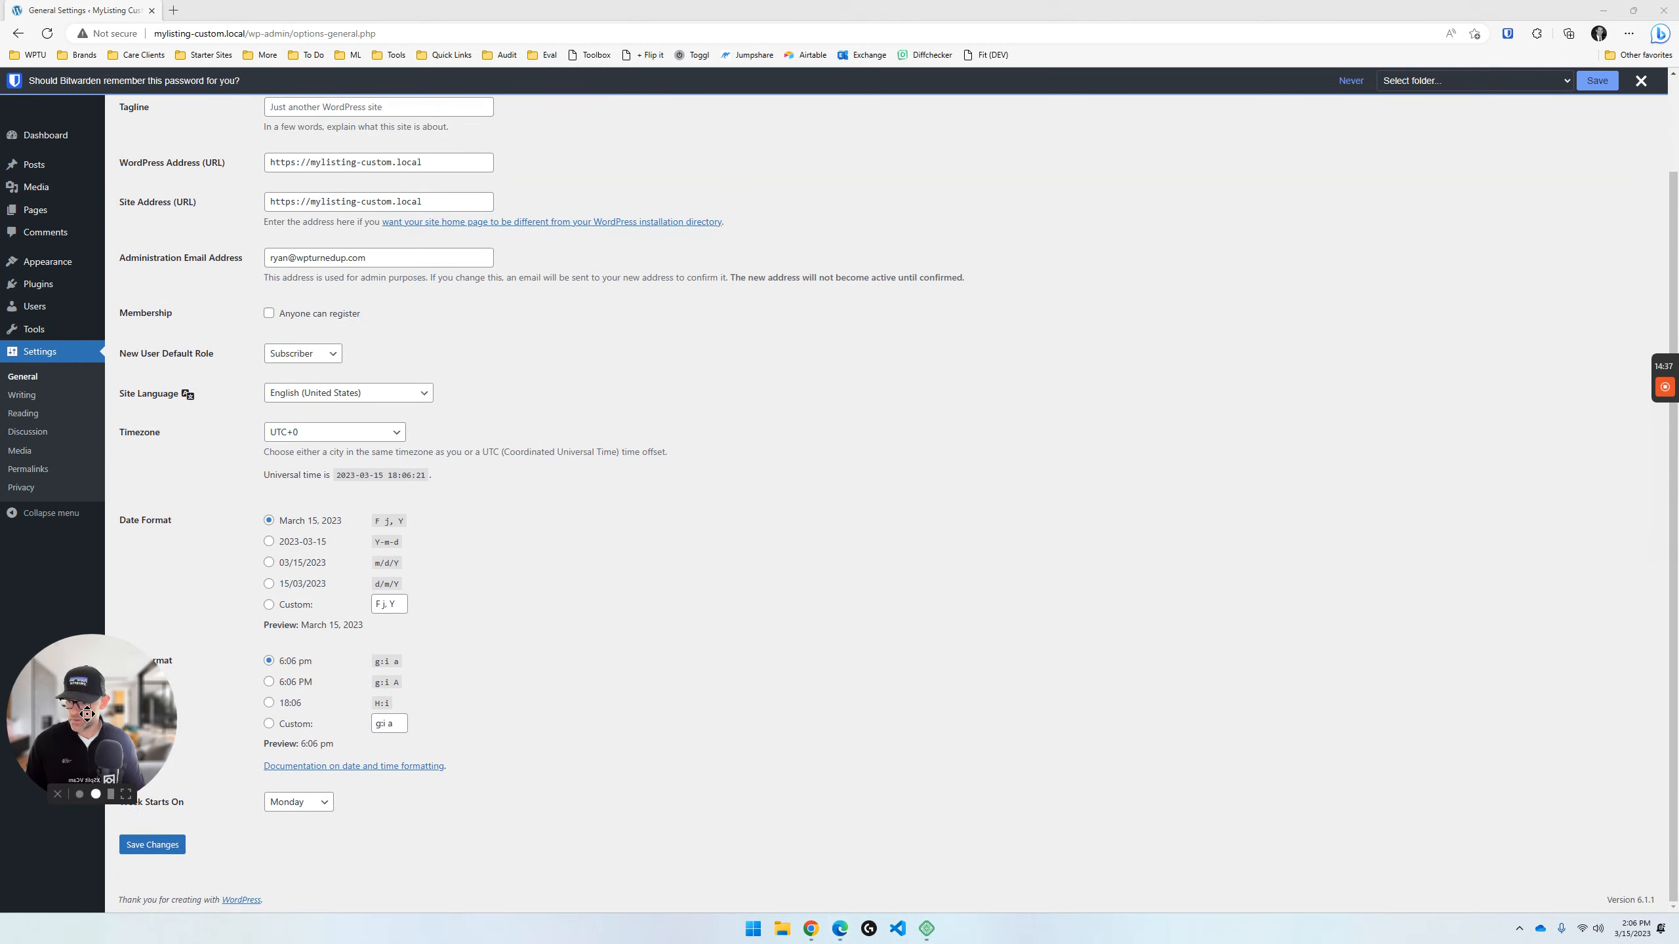
pyautogui.click(158, 845)
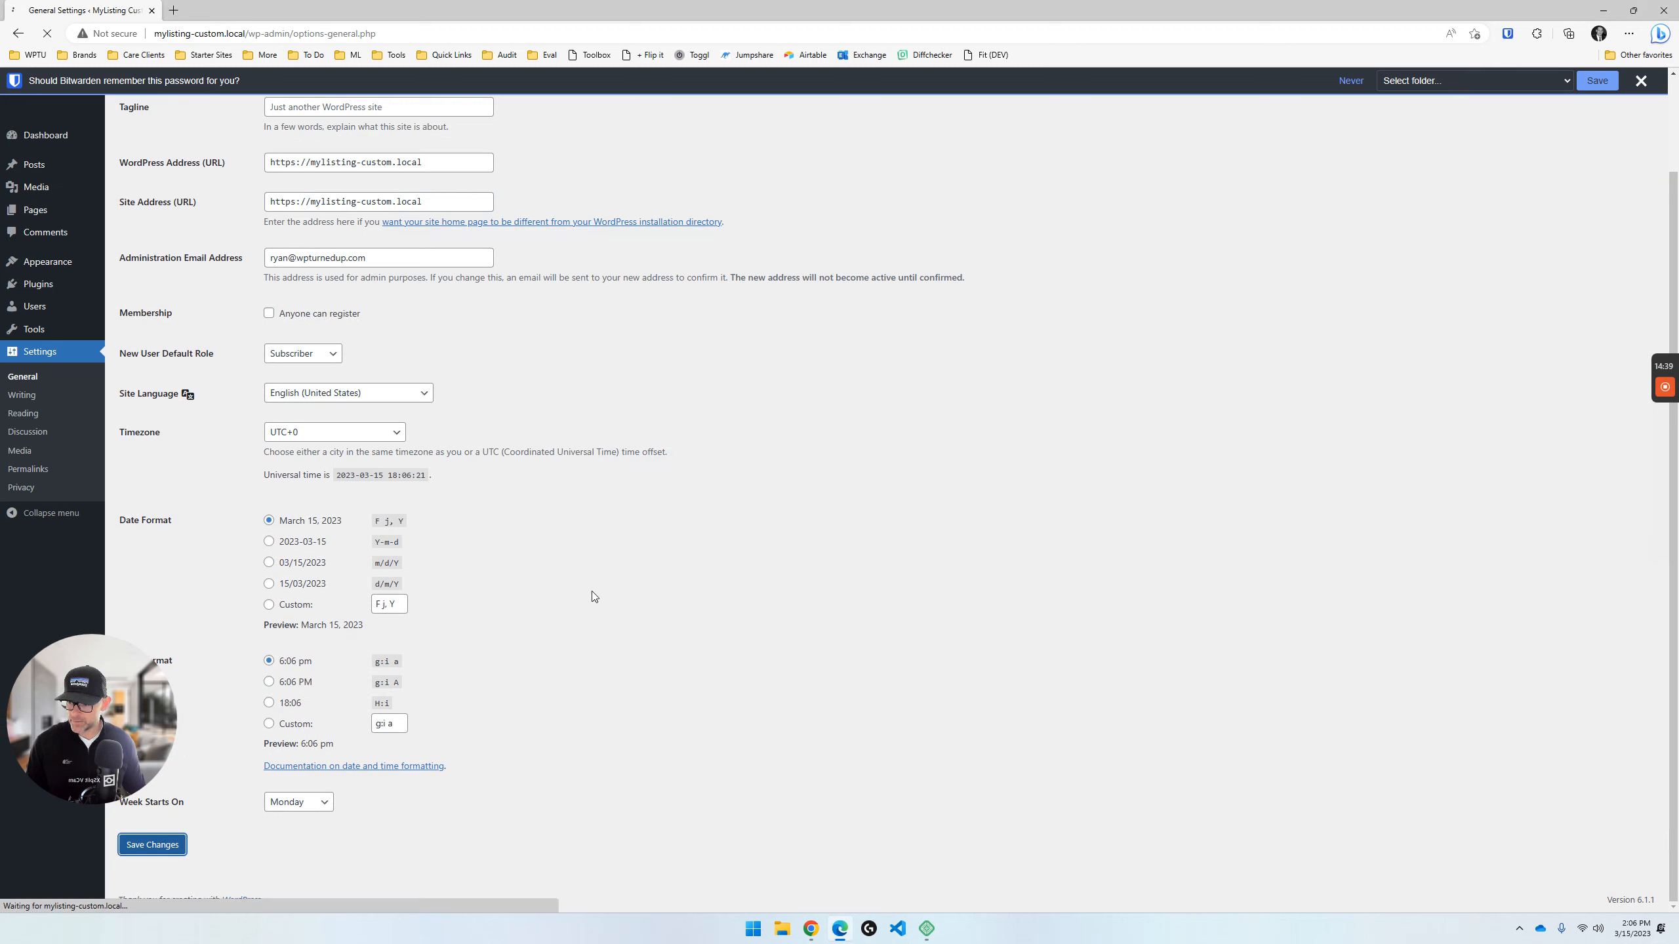
pyautogui.moveTo(107, 643); pyautogui.dragTo(108, 704)
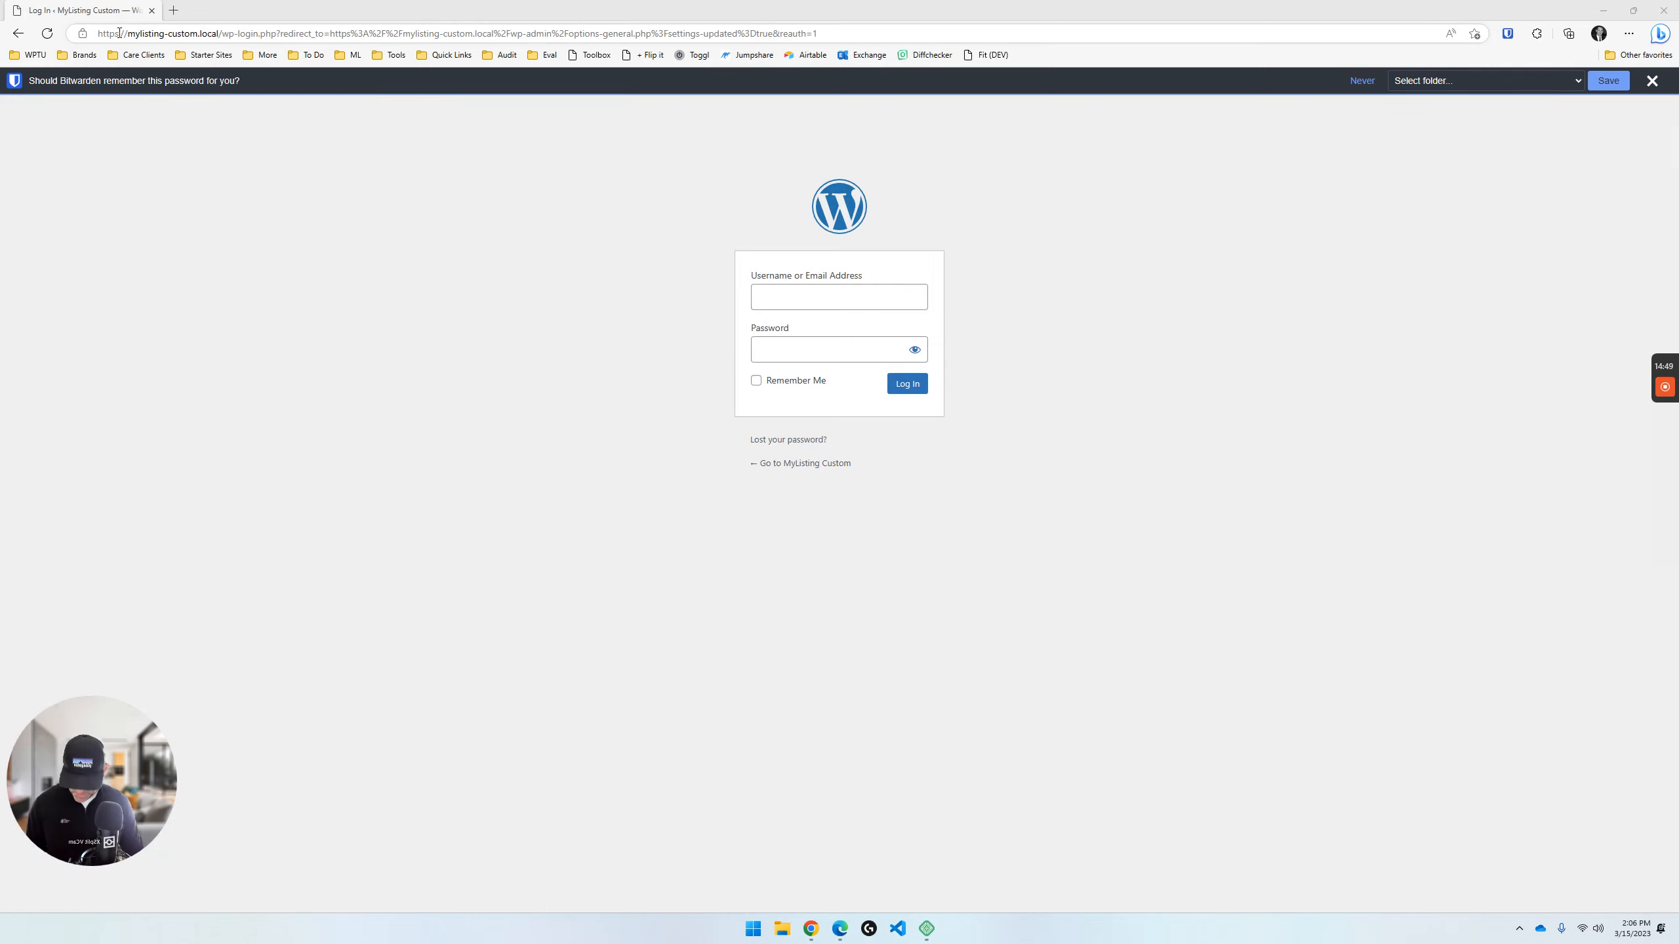
# - Log back in to the MyListing Custom site over HTTPS with the username wpturnedup and the account password
pyautogui.press('ctrl')
pyautogui.press('ctrl')
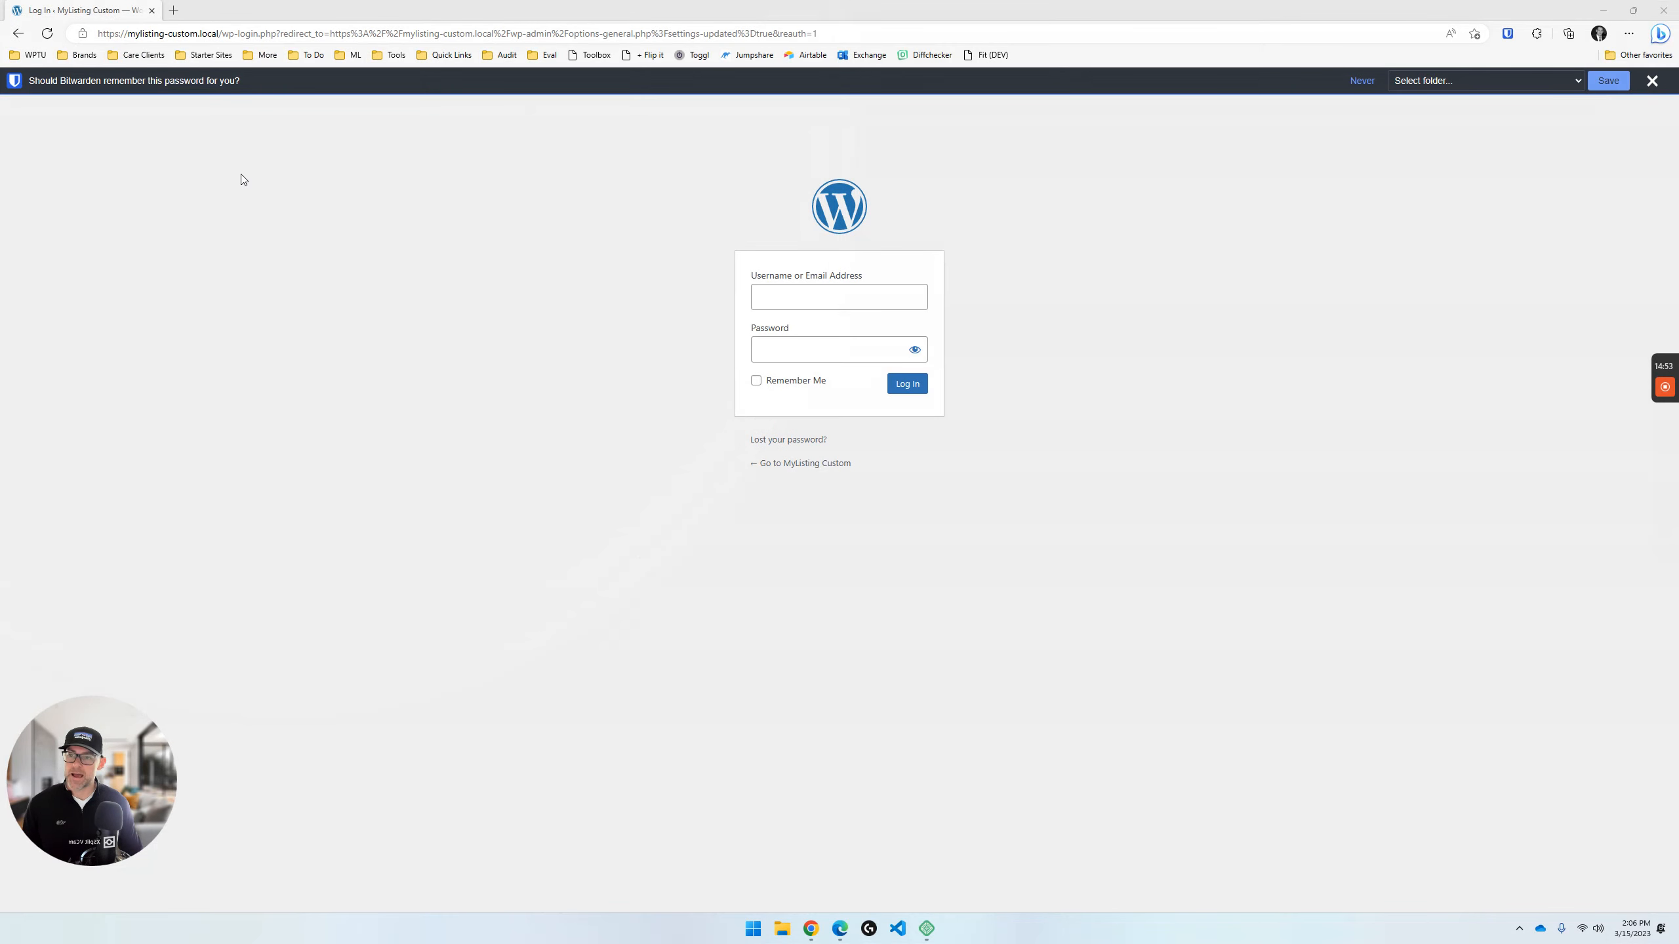
pyautogui.click(857, 304)
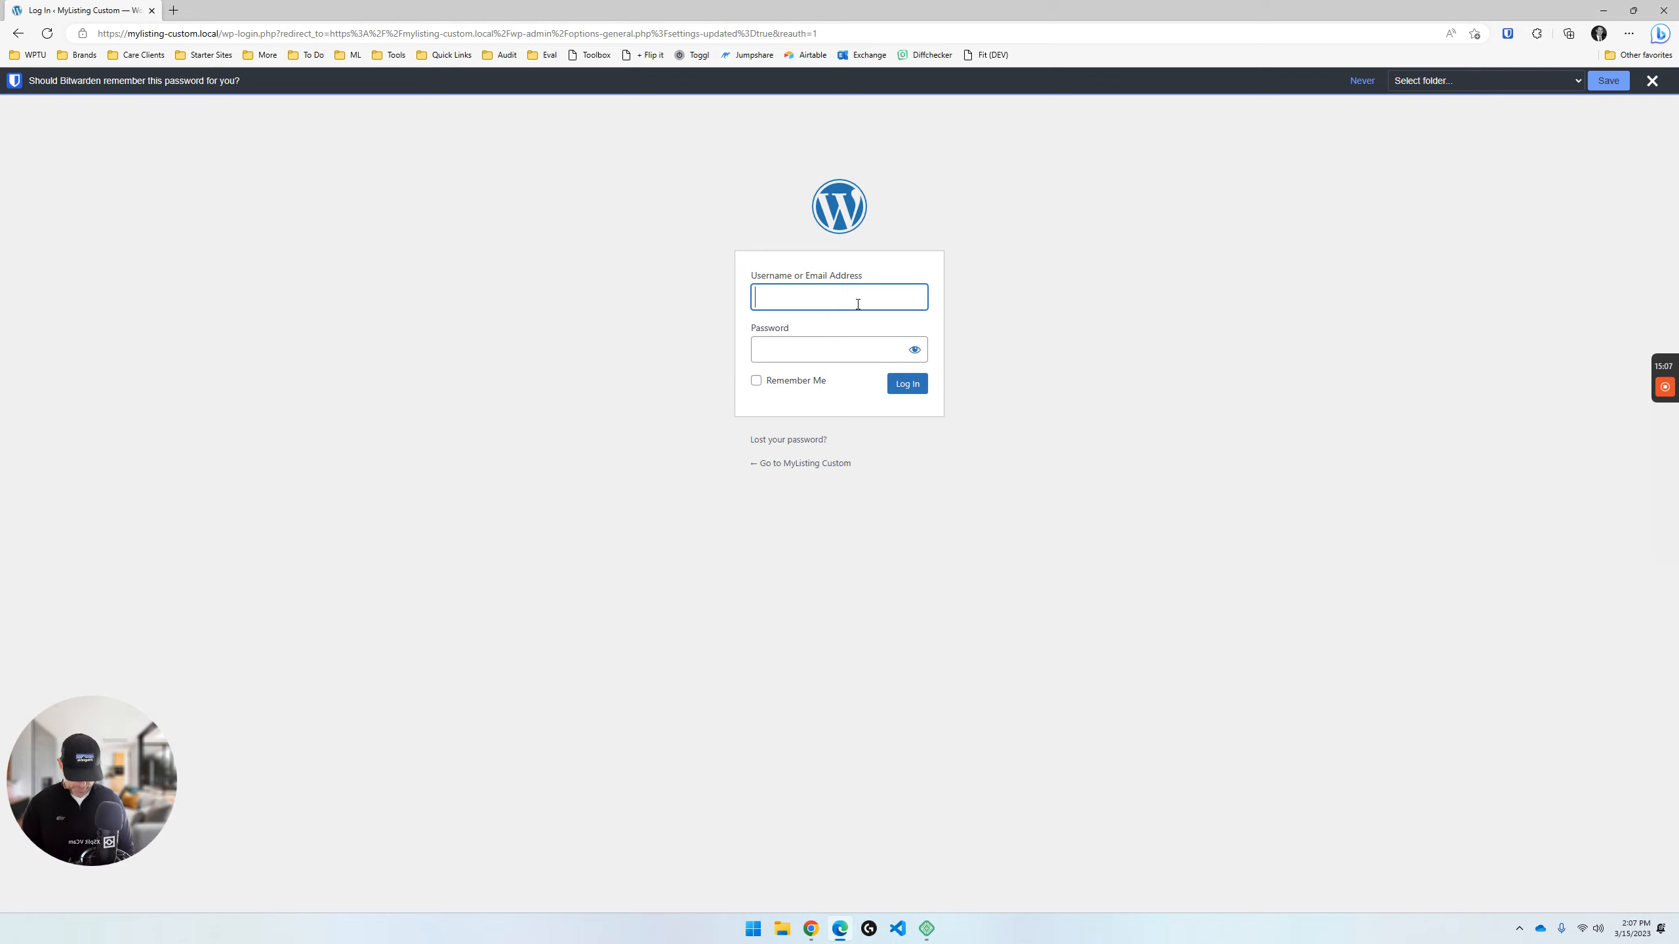
pyautogui.write('wptuto')
pyautogui.press('BackSpace')
pyautogui.press('BackSpace')
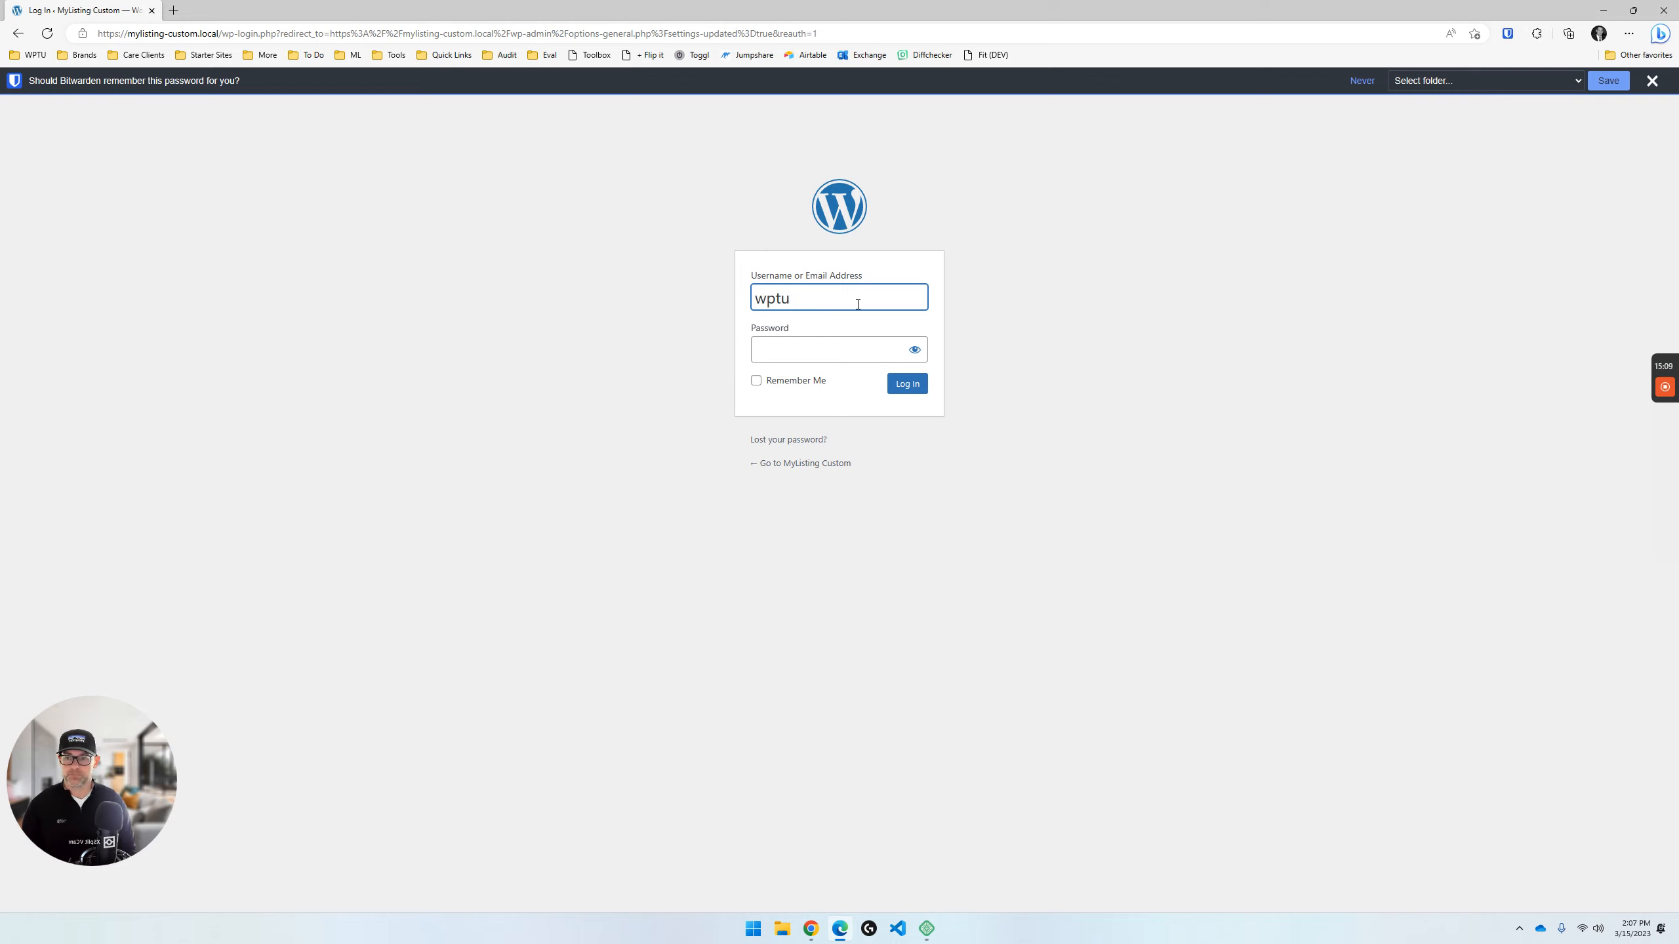
pyautogui.write('rnedup')
pyautogui.press('Tab')
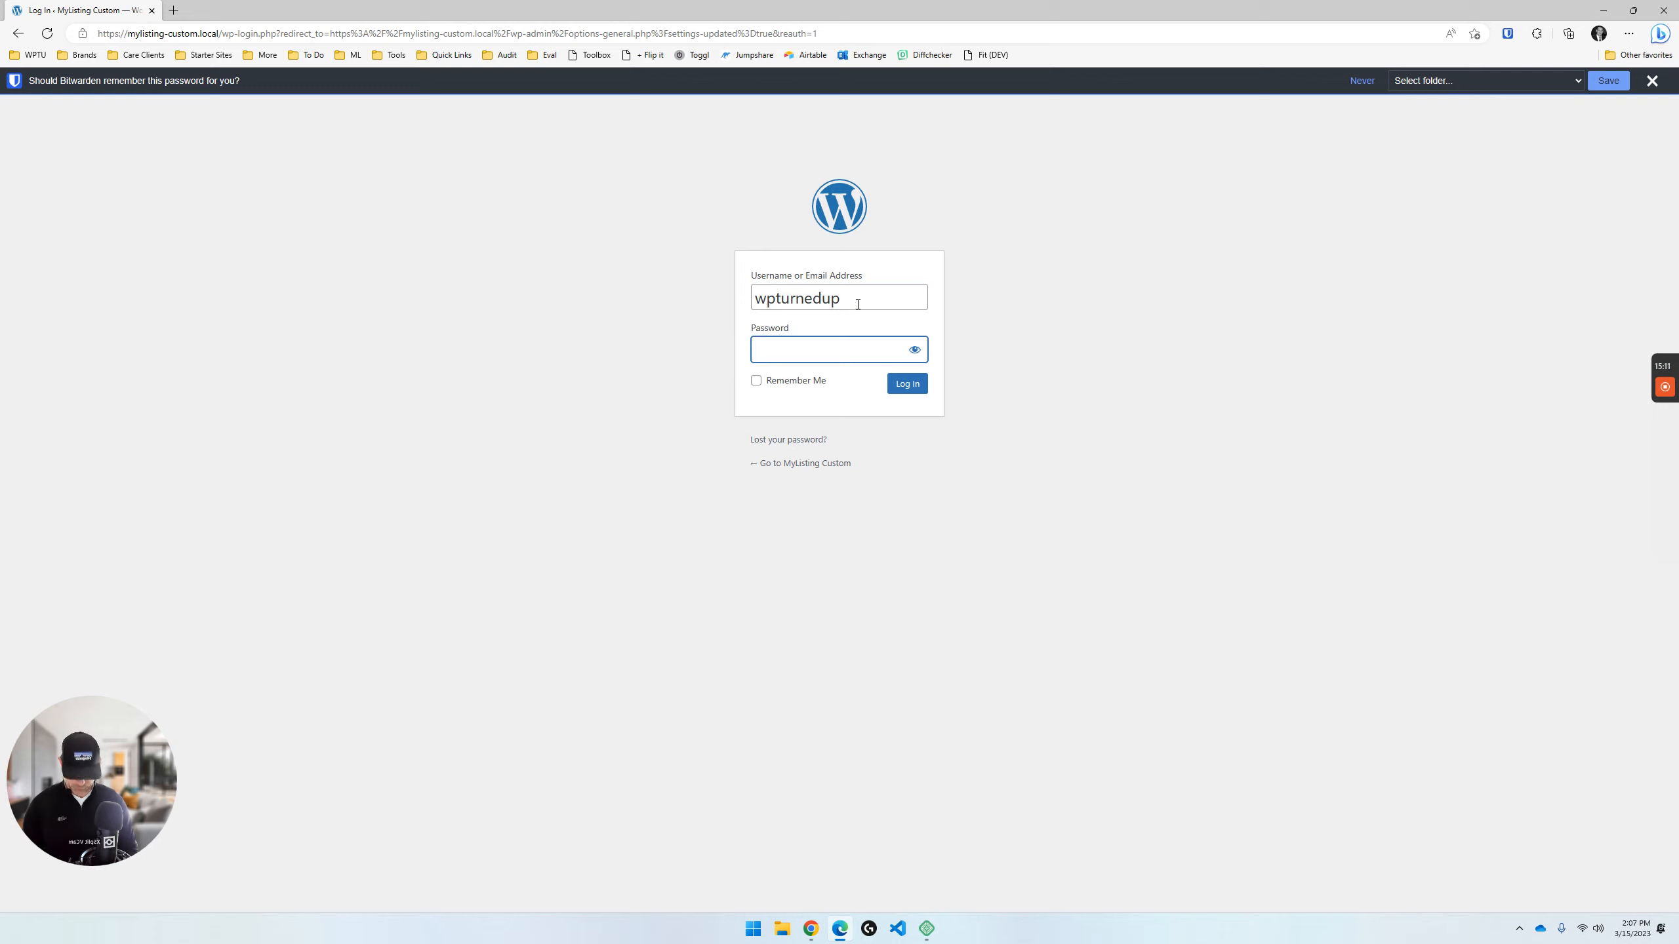
pyautogui.write('********')
pyautogui.press('Return')
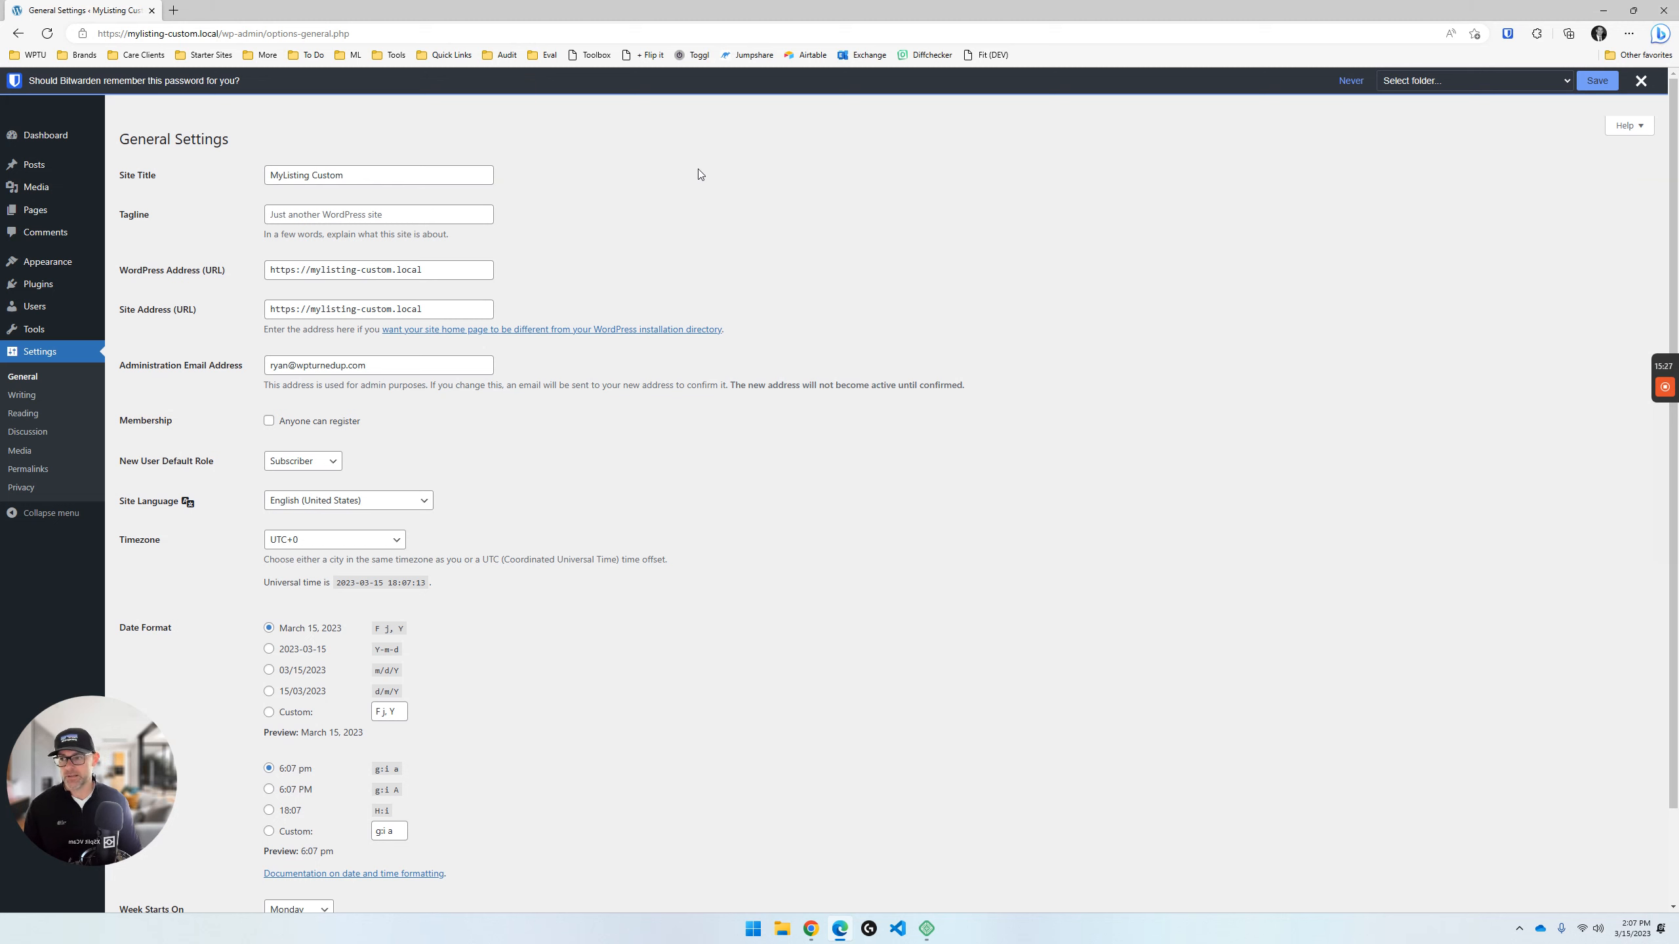
pyautogui.scroll(-2, 633, 476)
pyautogui.scroll(2, 634, 476)
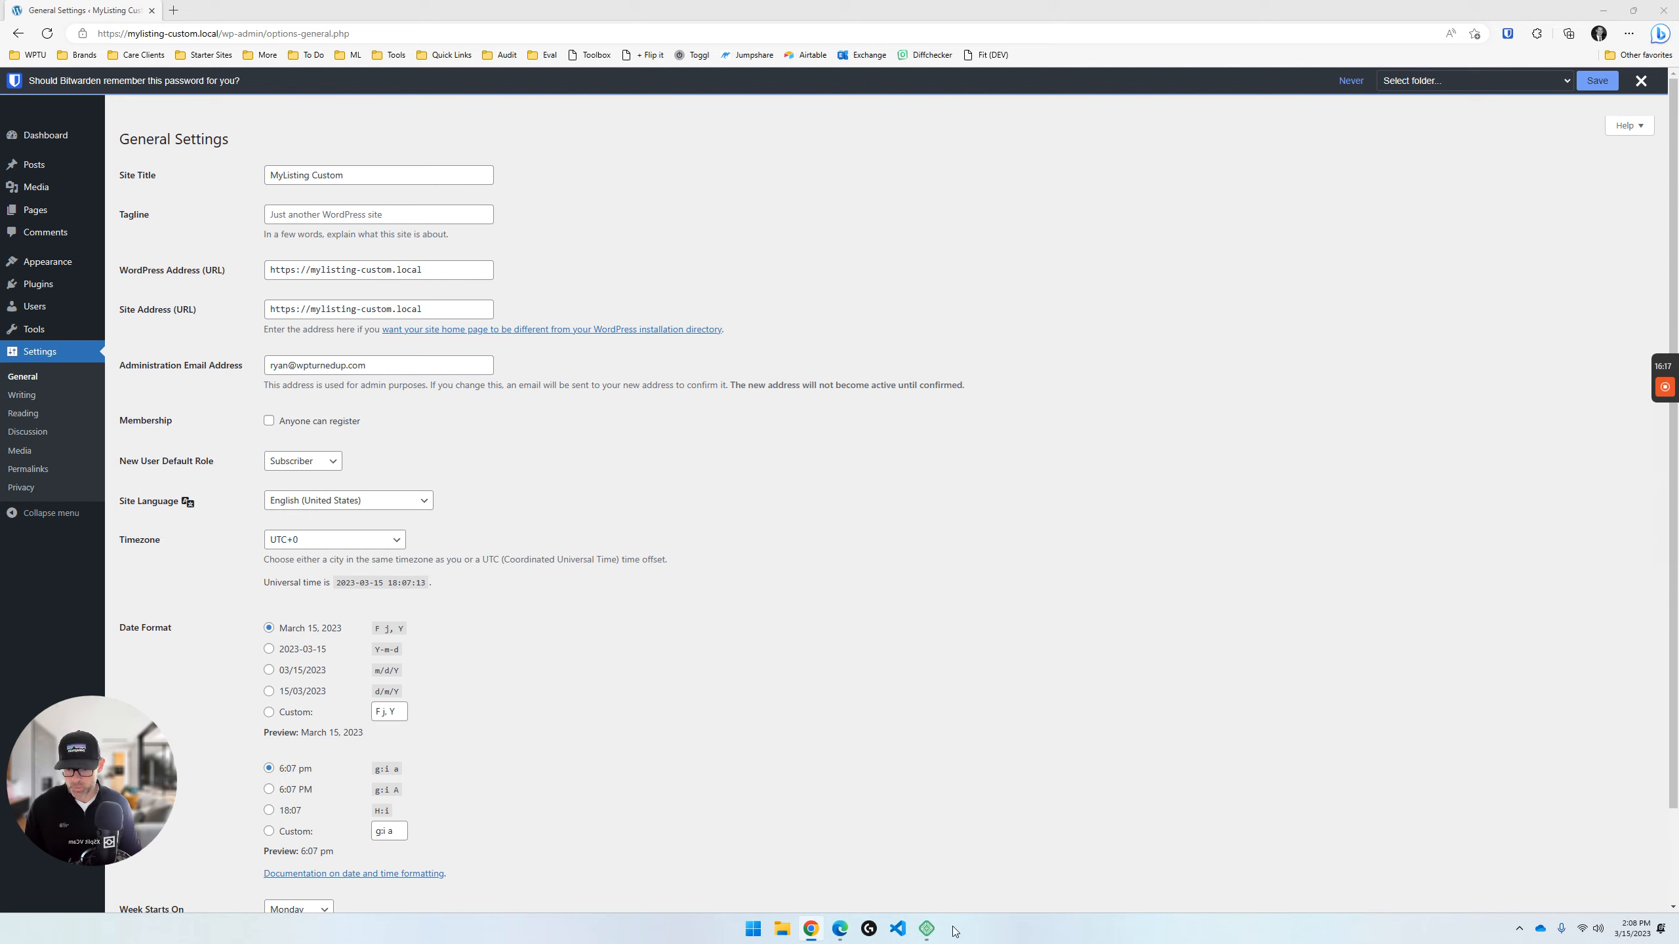
# - Switch to Local, open the Live Links tool for MyListing Custom, and start the Local account login
pyautogui.click(926, 930)
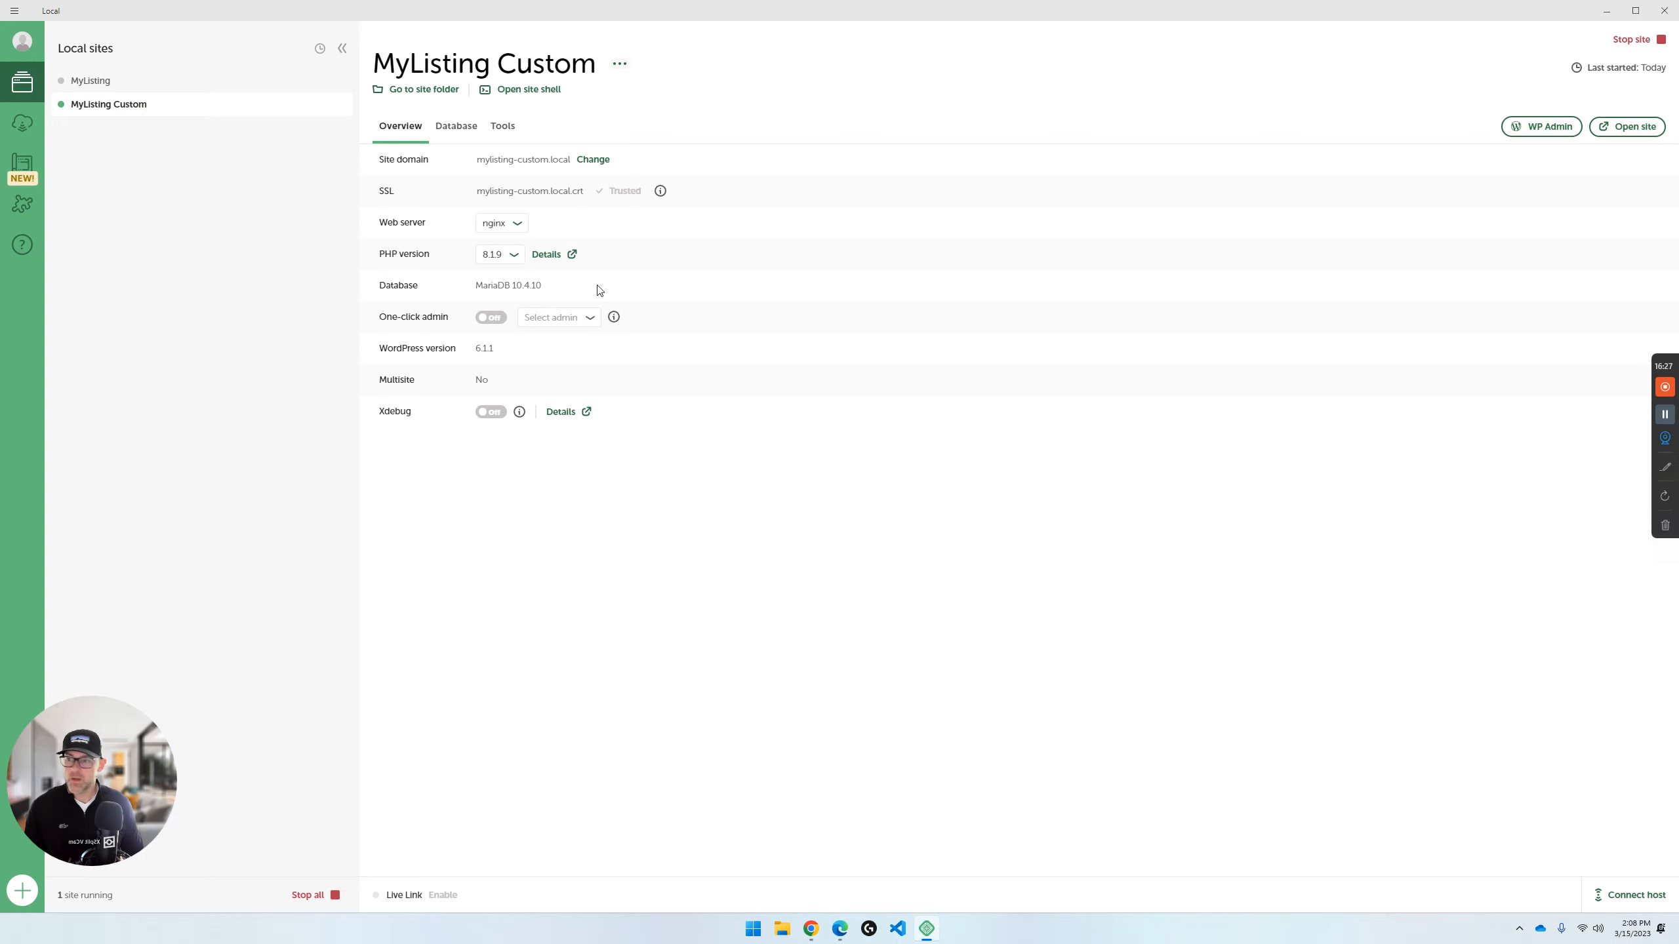
pyautogui.click(502, 132)
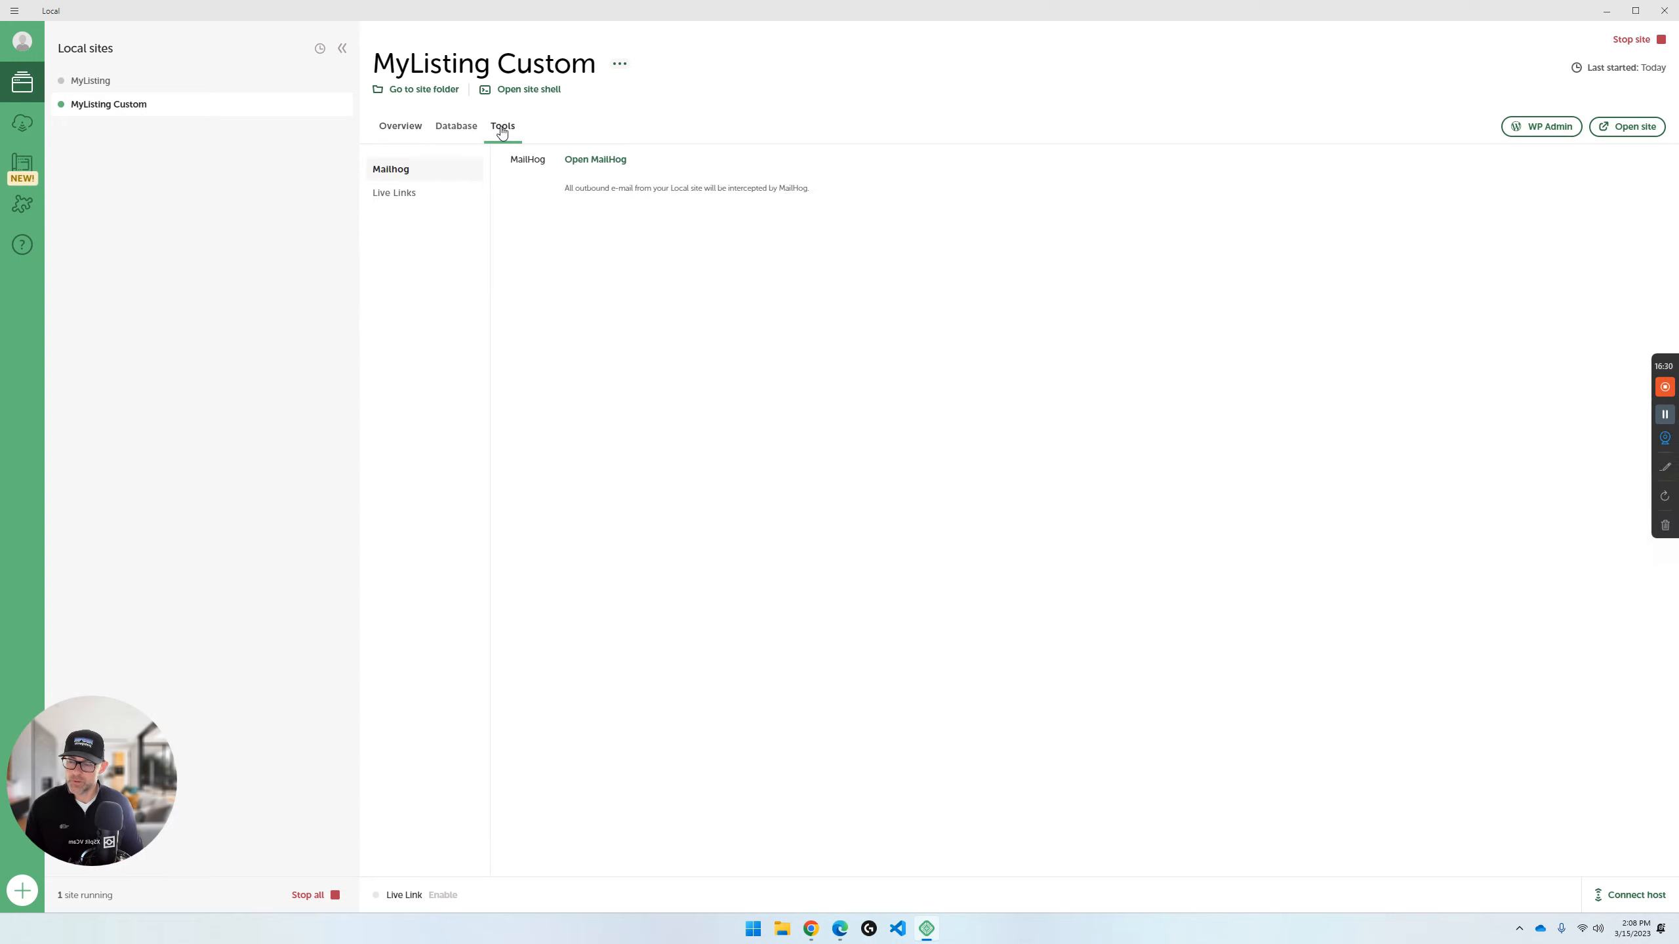
pyautogui.click(397, 192)
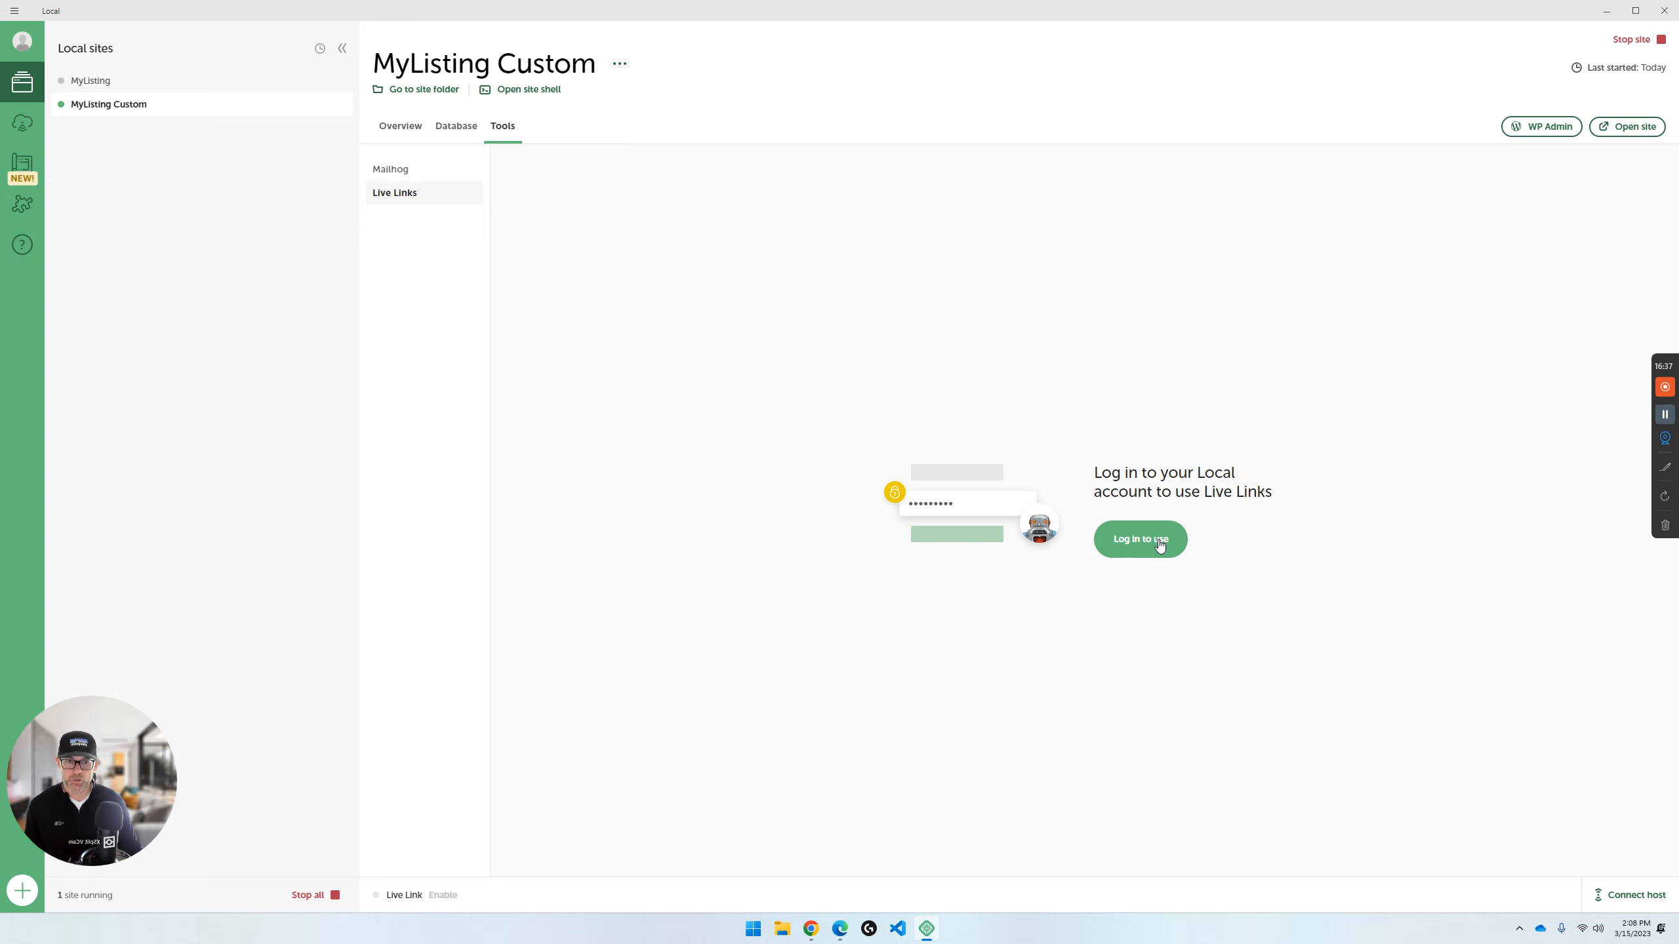
pyautogui.click(1138, 544)
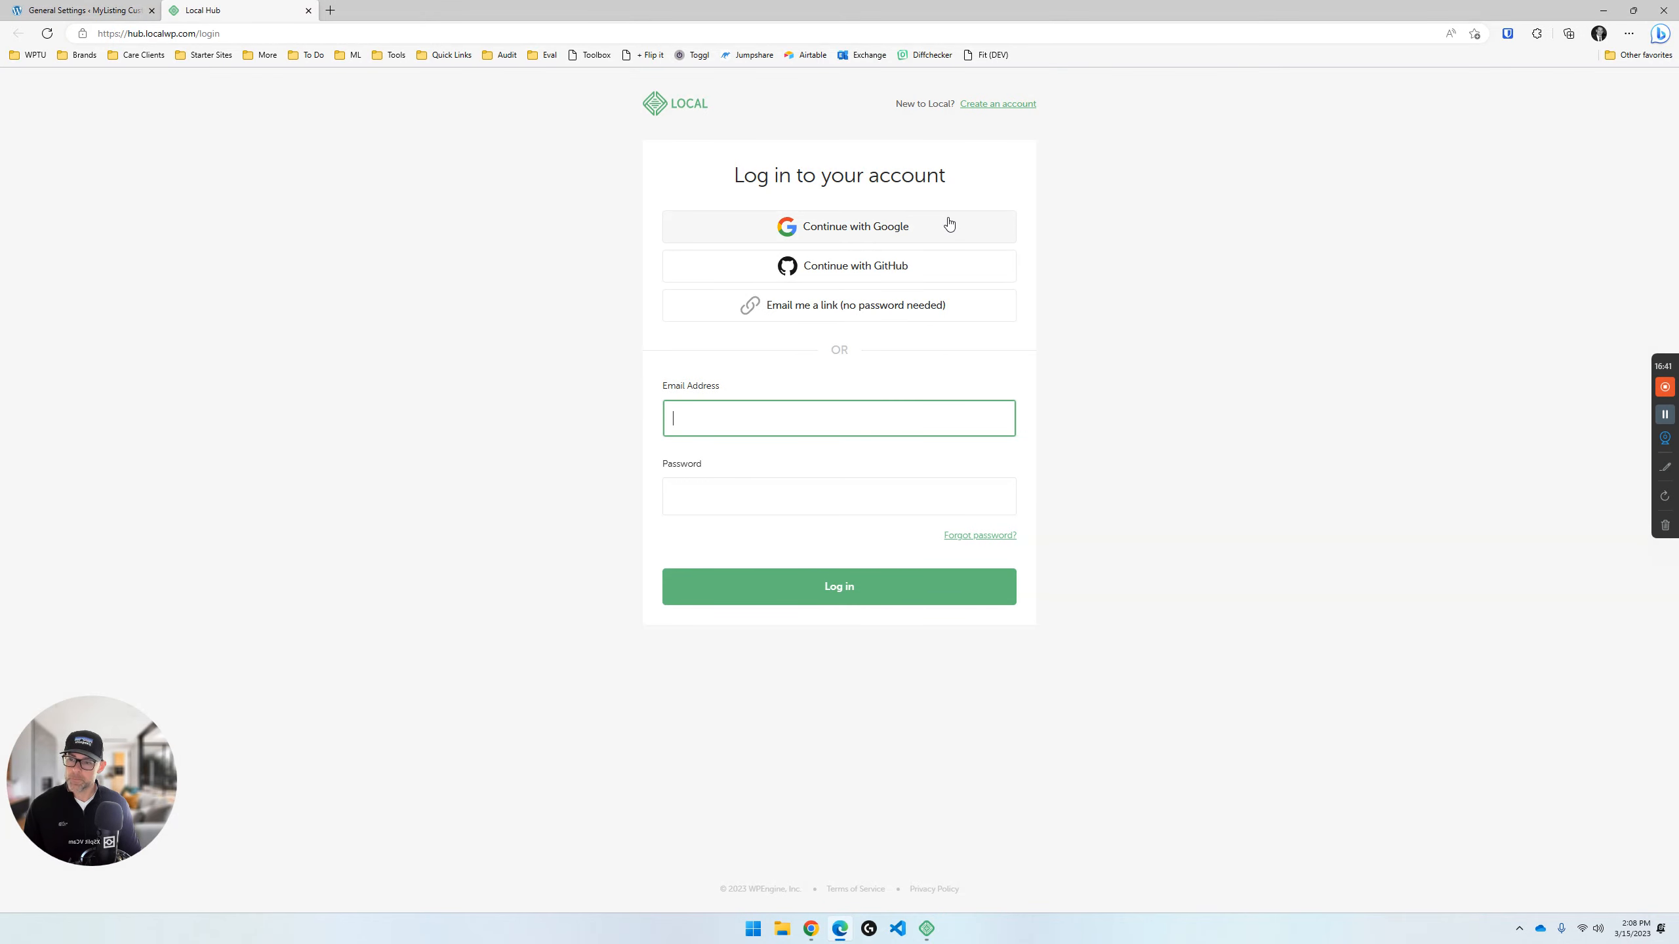
# - Log in to the Local account with Google and always allow hub.localwp.com to open its links in Local
pyautogui.click(882, 218)
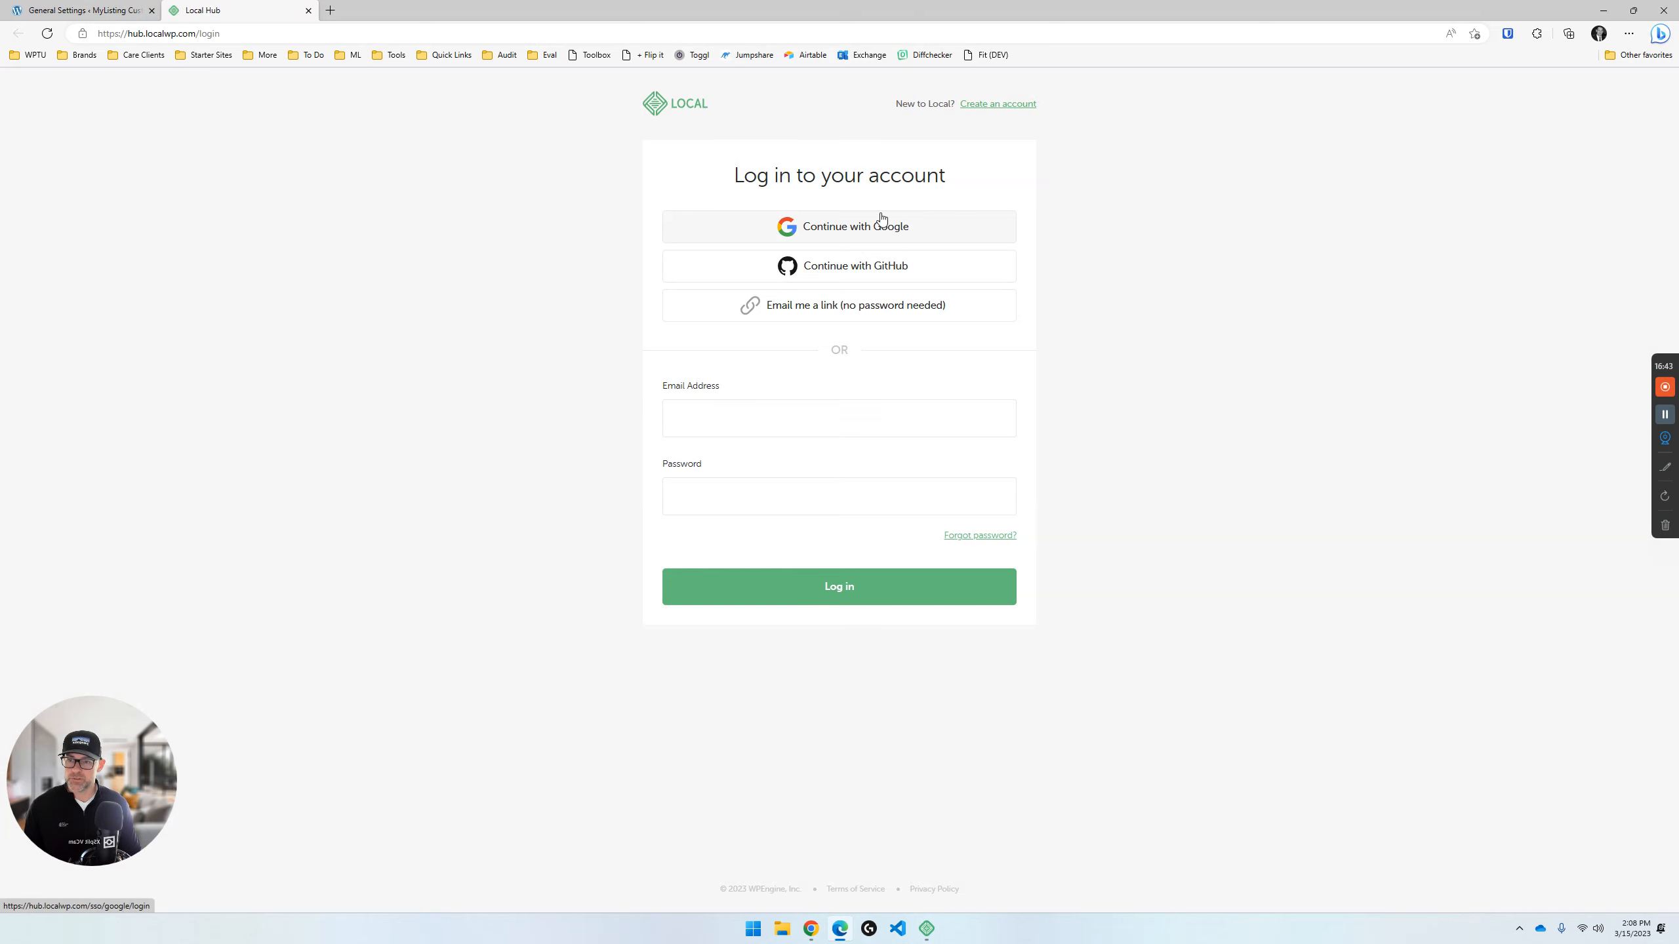
pyautogui.moveTo(268, 9); pyautogui.dragTo(1678, 106)
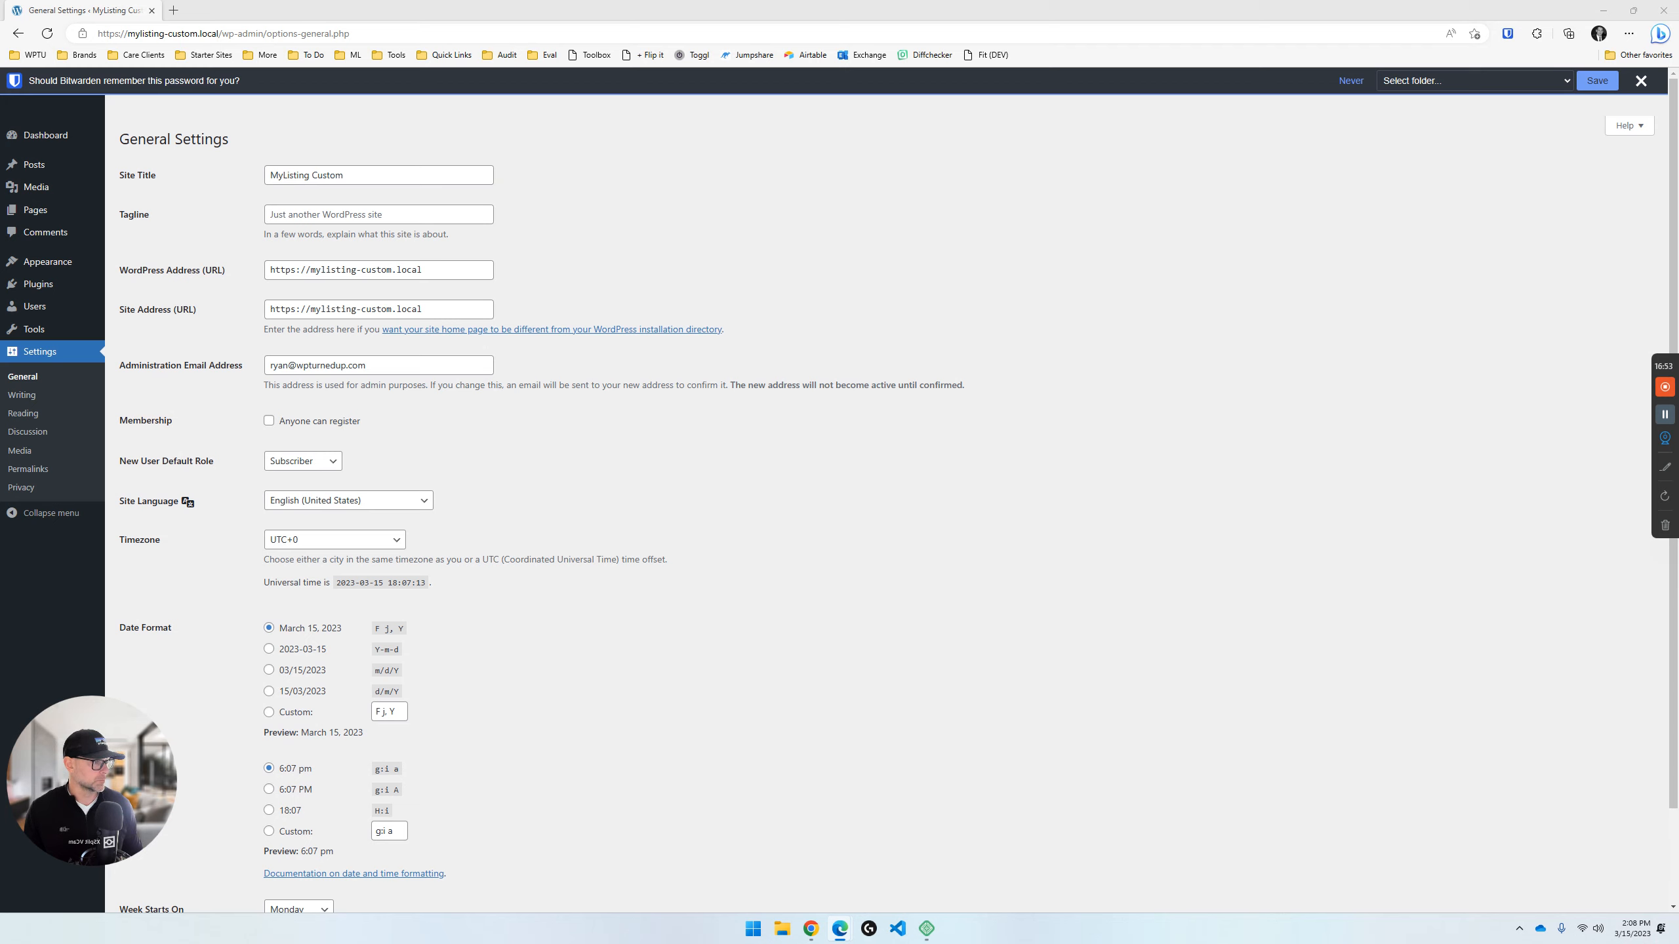
pyautogui.moveTo(1678, 106); pyautogui.dragTo(362, 5)
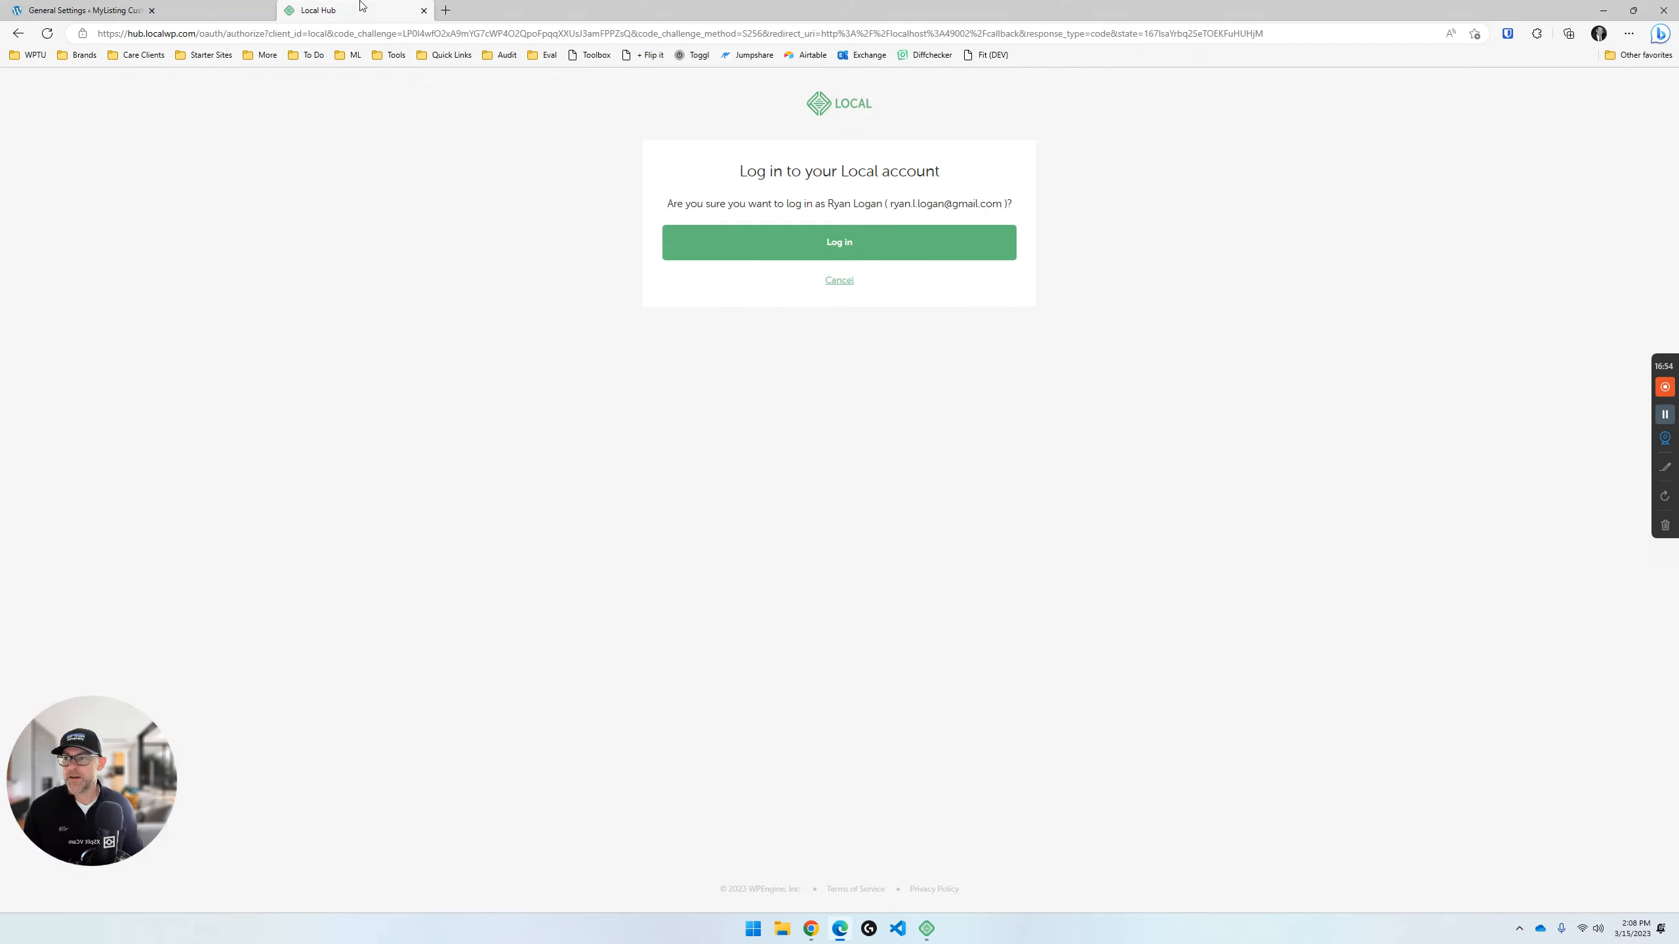
pyautogui.click(840, 244)
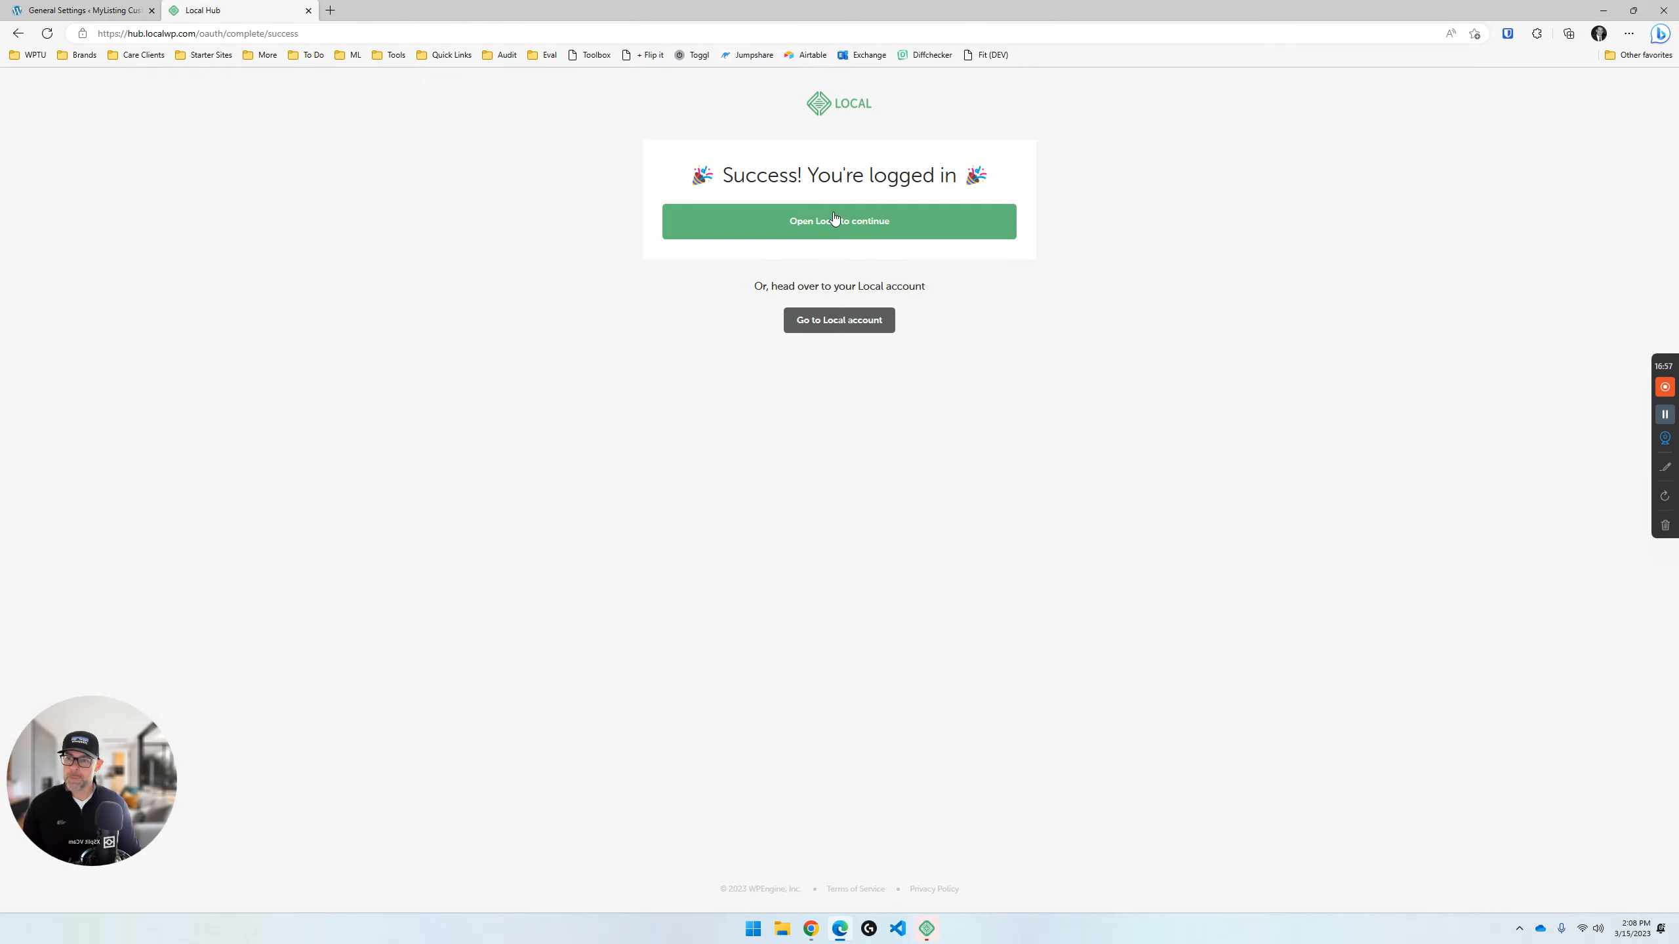
pyautogui.click(838, 224)
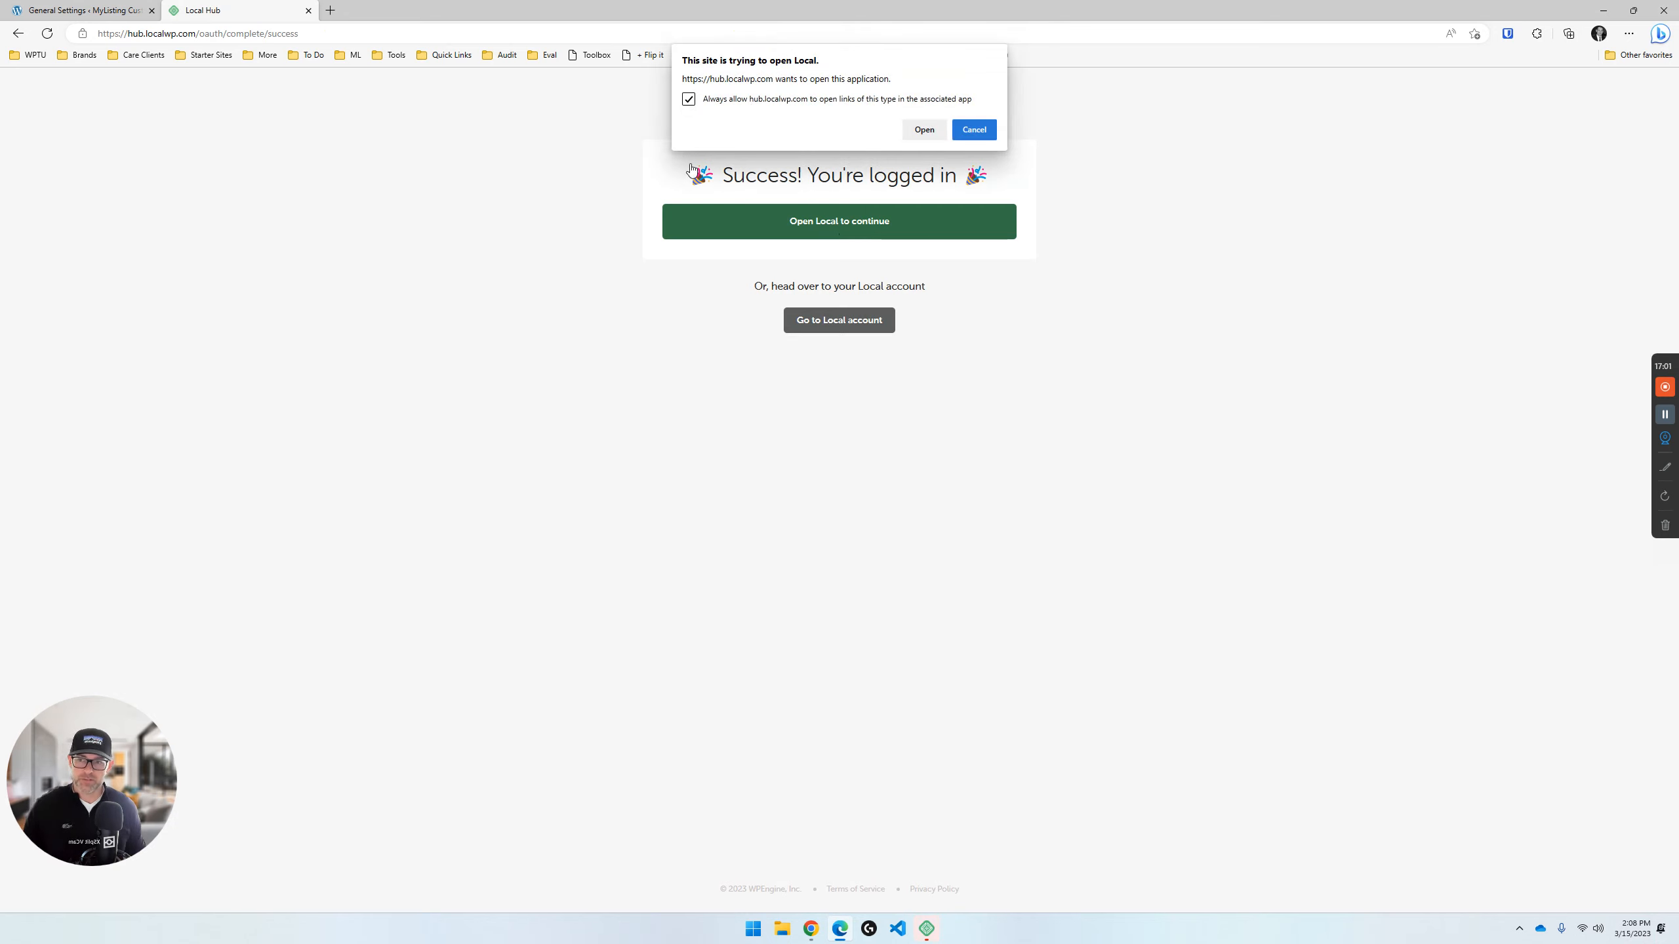
pyautogui.click(925, 130)
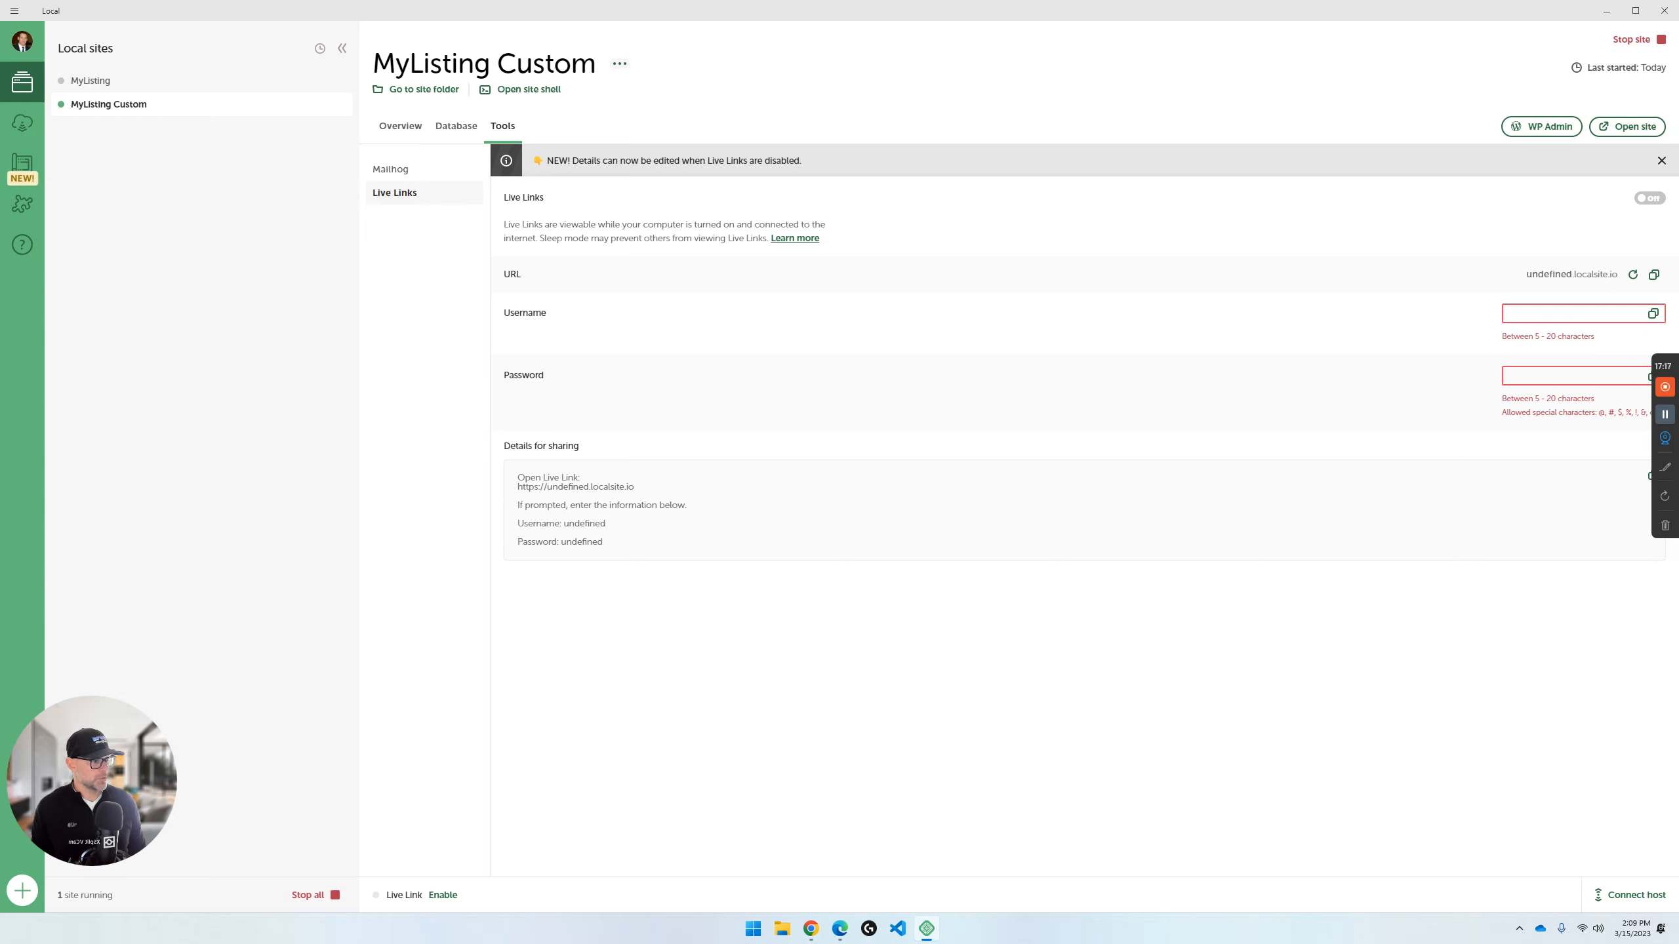
# - Close the WordPress General Settings page in the browser and return to Local with its window maximized
pyautogui.doubleClick(447, 12)
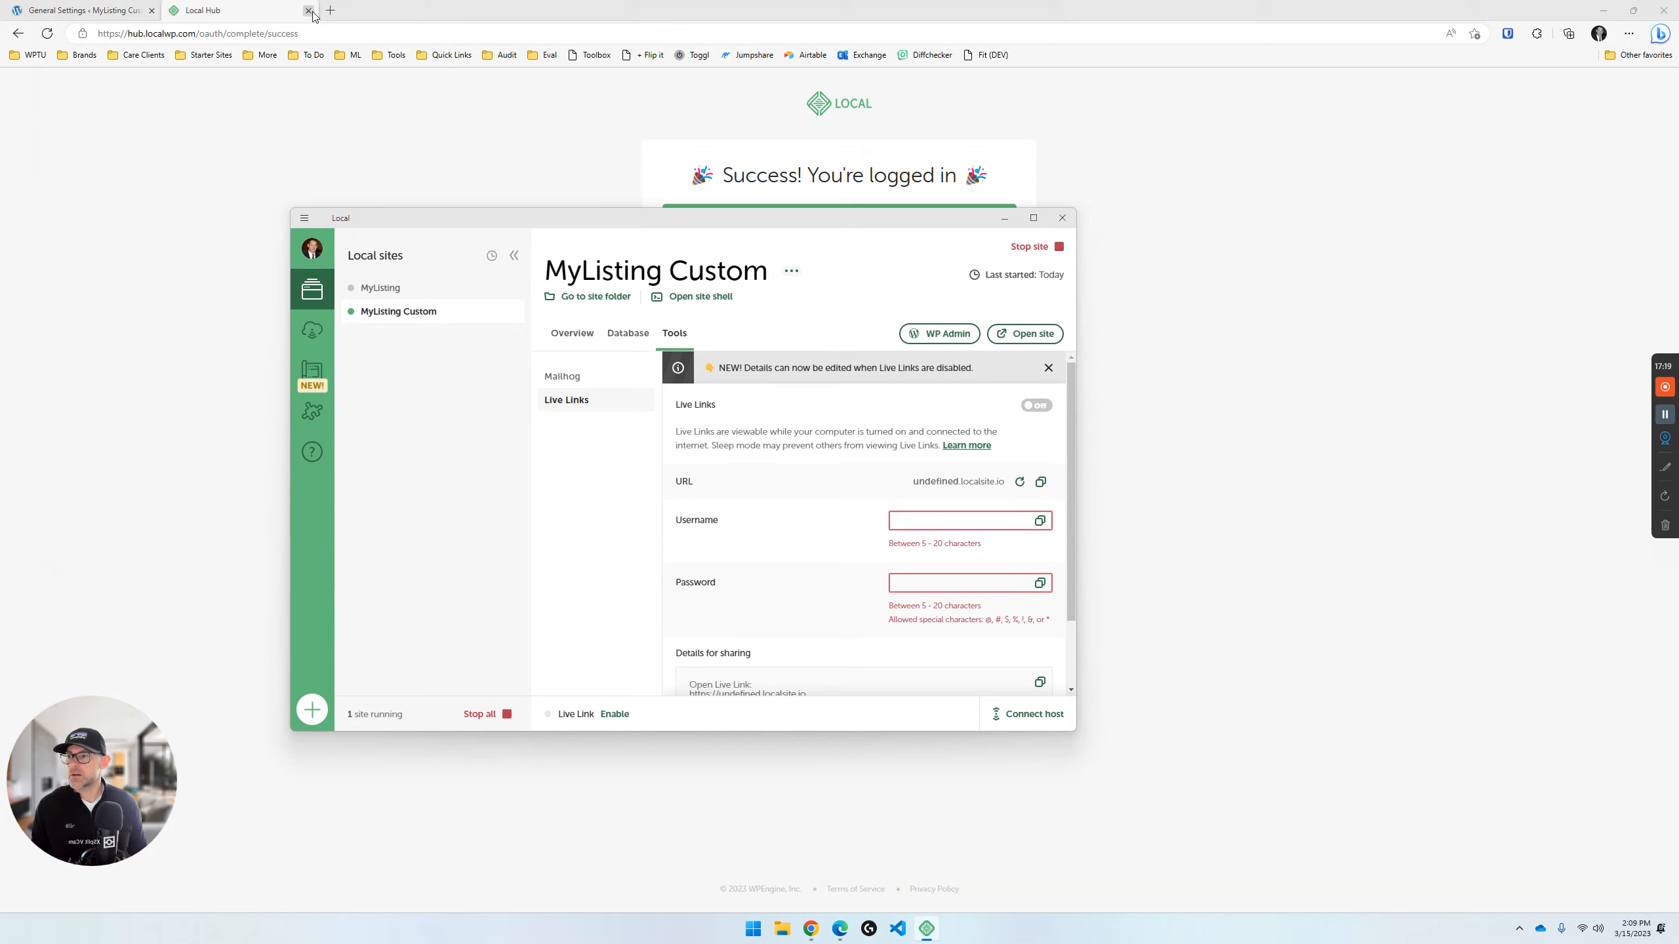
pyautogui.click(152, 10)
pyautogui.click(187, 33)
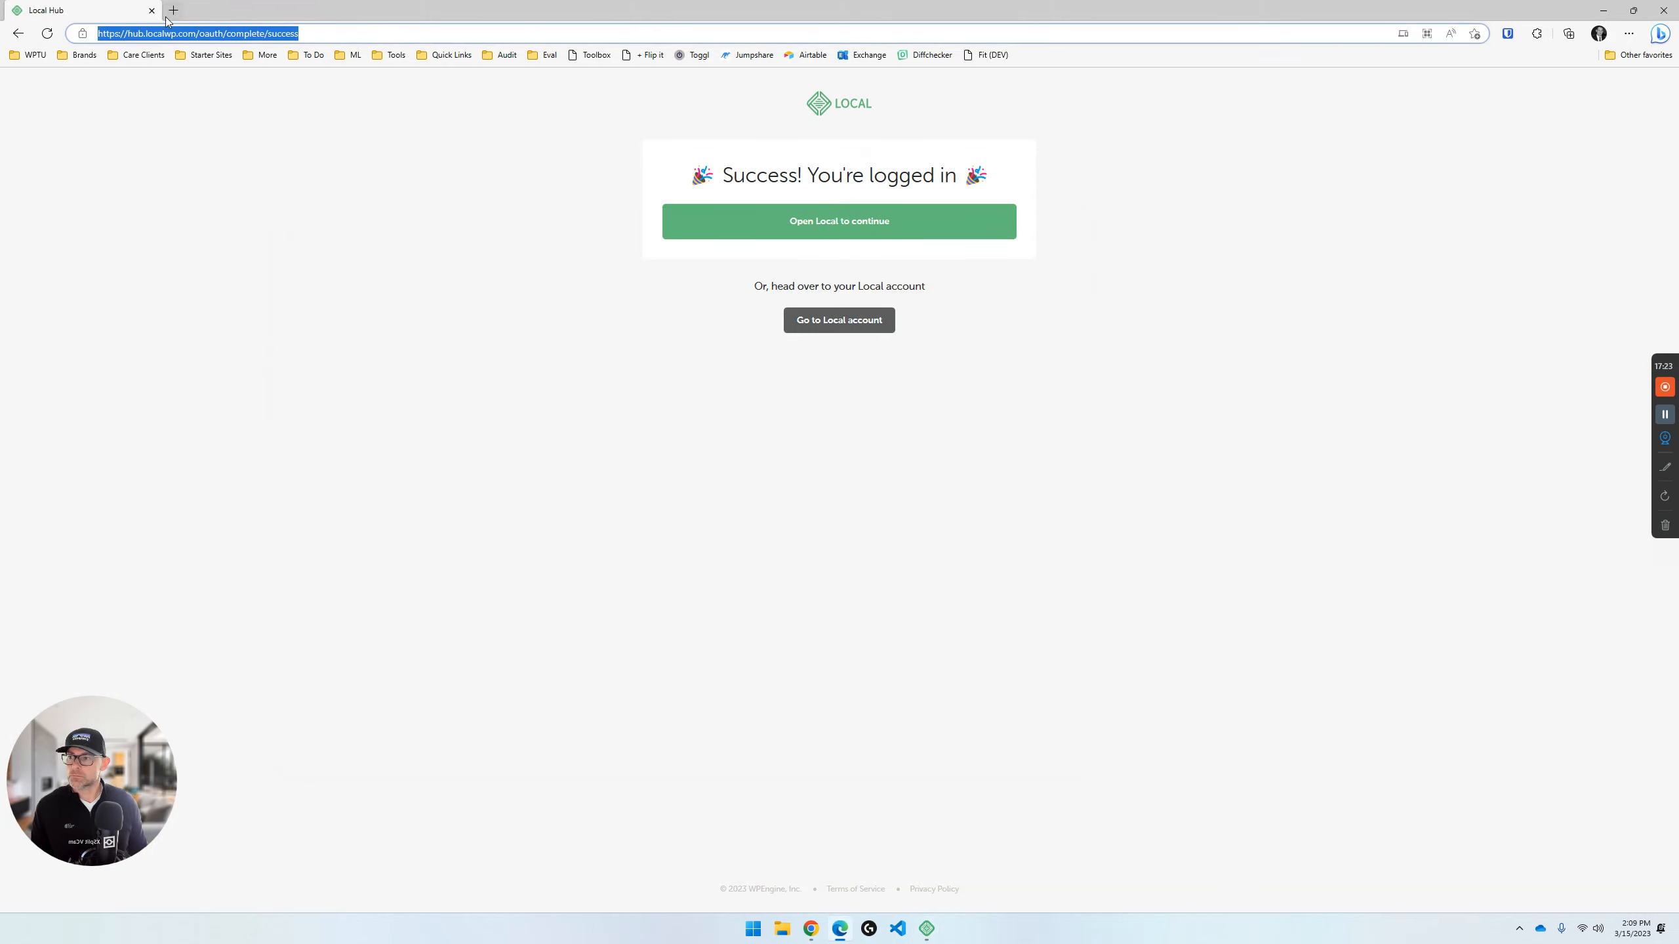
pyautogui.click(937, 929)
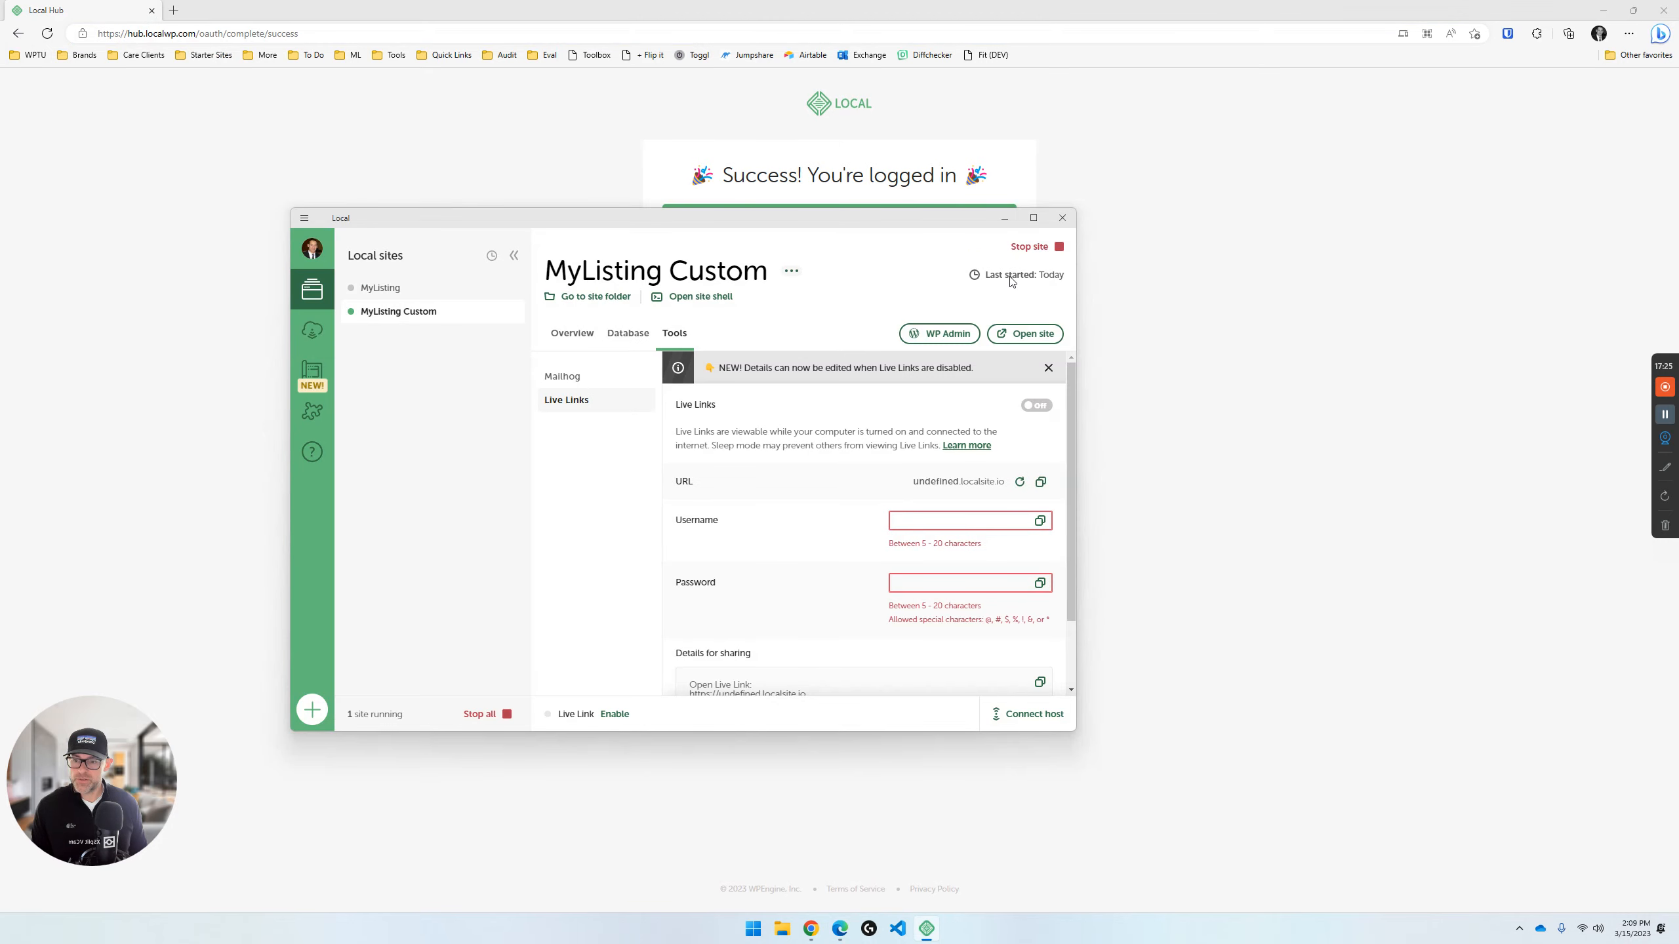
pyautogui.click(1033, 218)
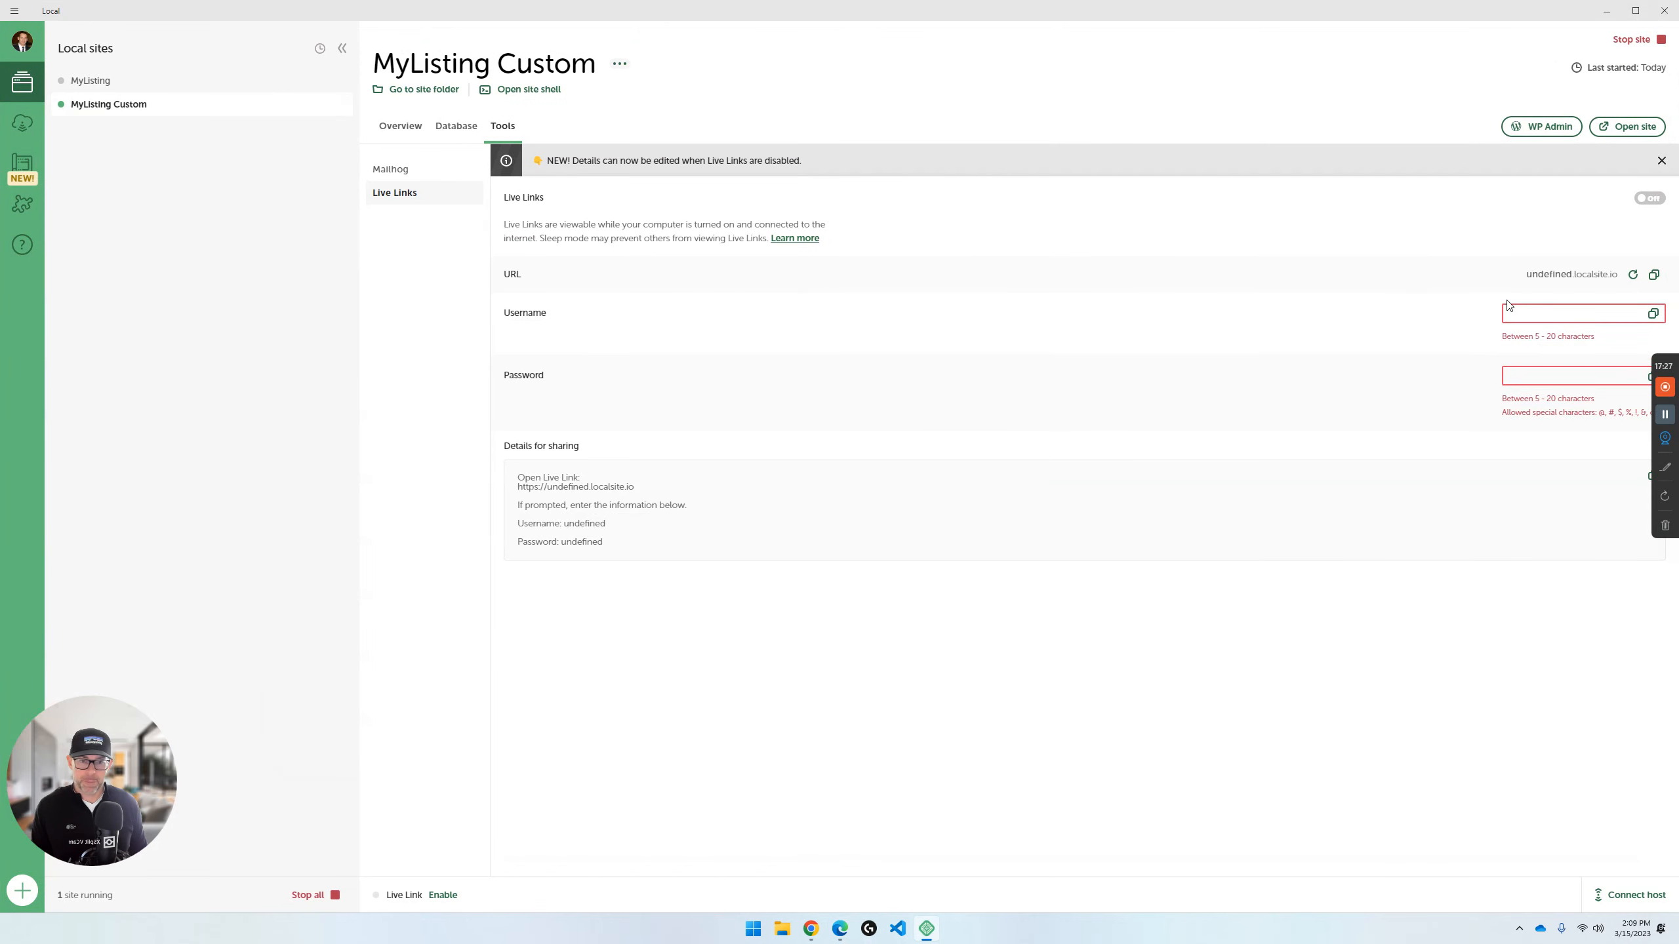
# - Enable Live Links for MyListing Custom and copy the sharing details to the clipboard
pyautogui.click(1645, 200)
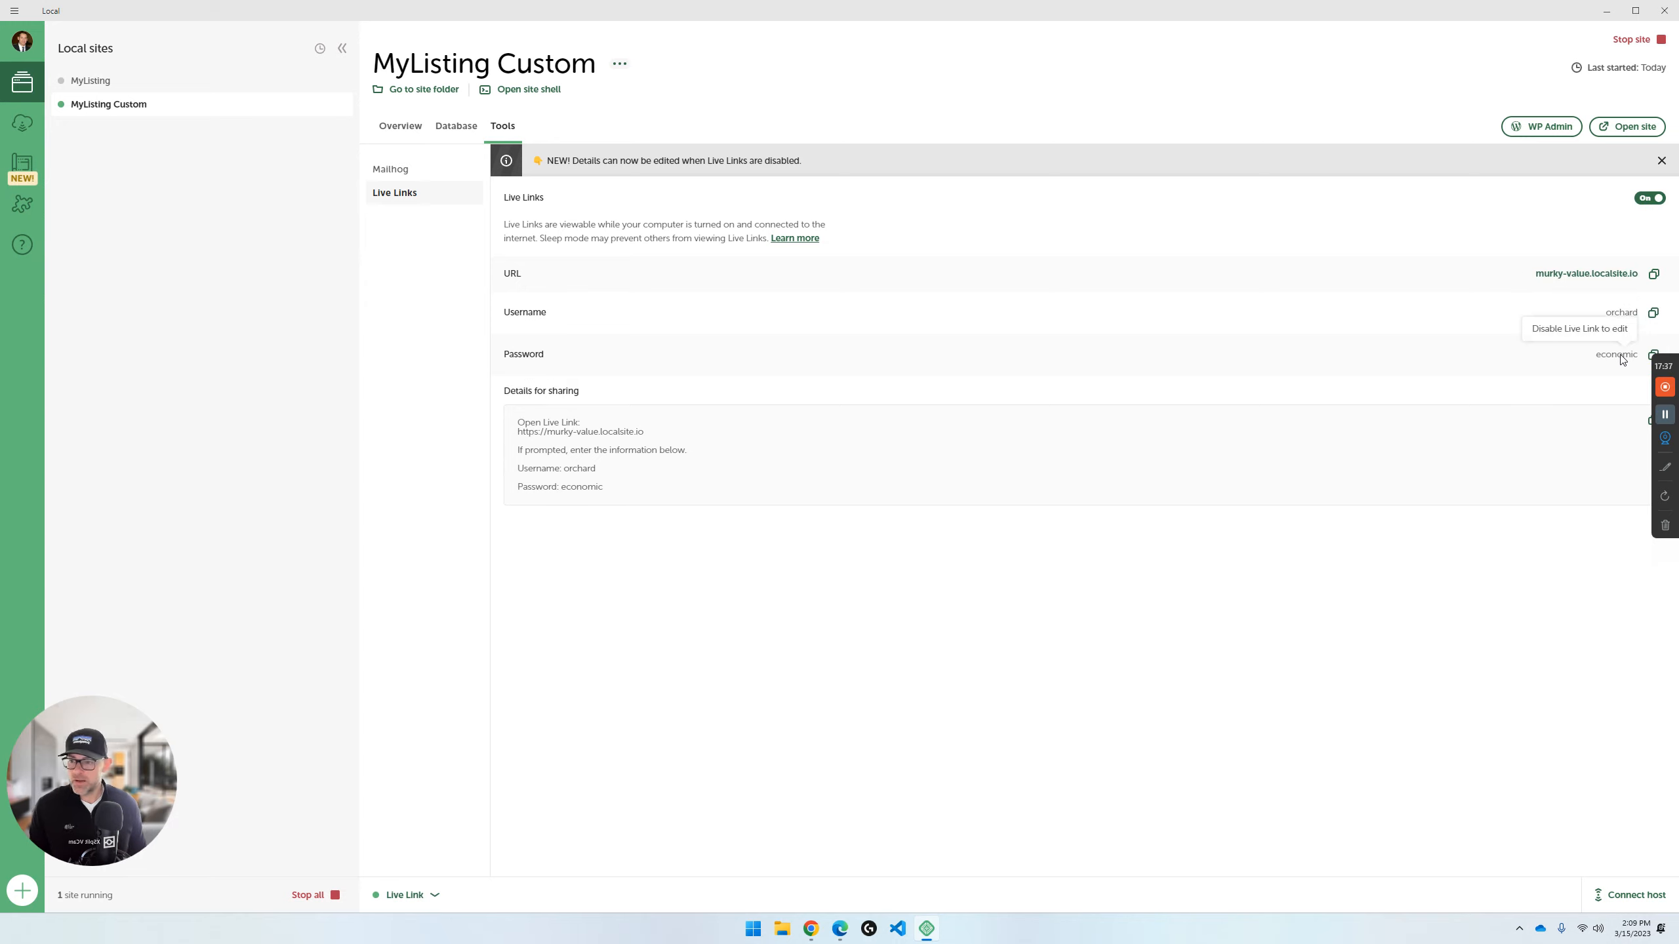
pyautogui.moveTo(680, 486); pyautogui.dragTo(514, 423)
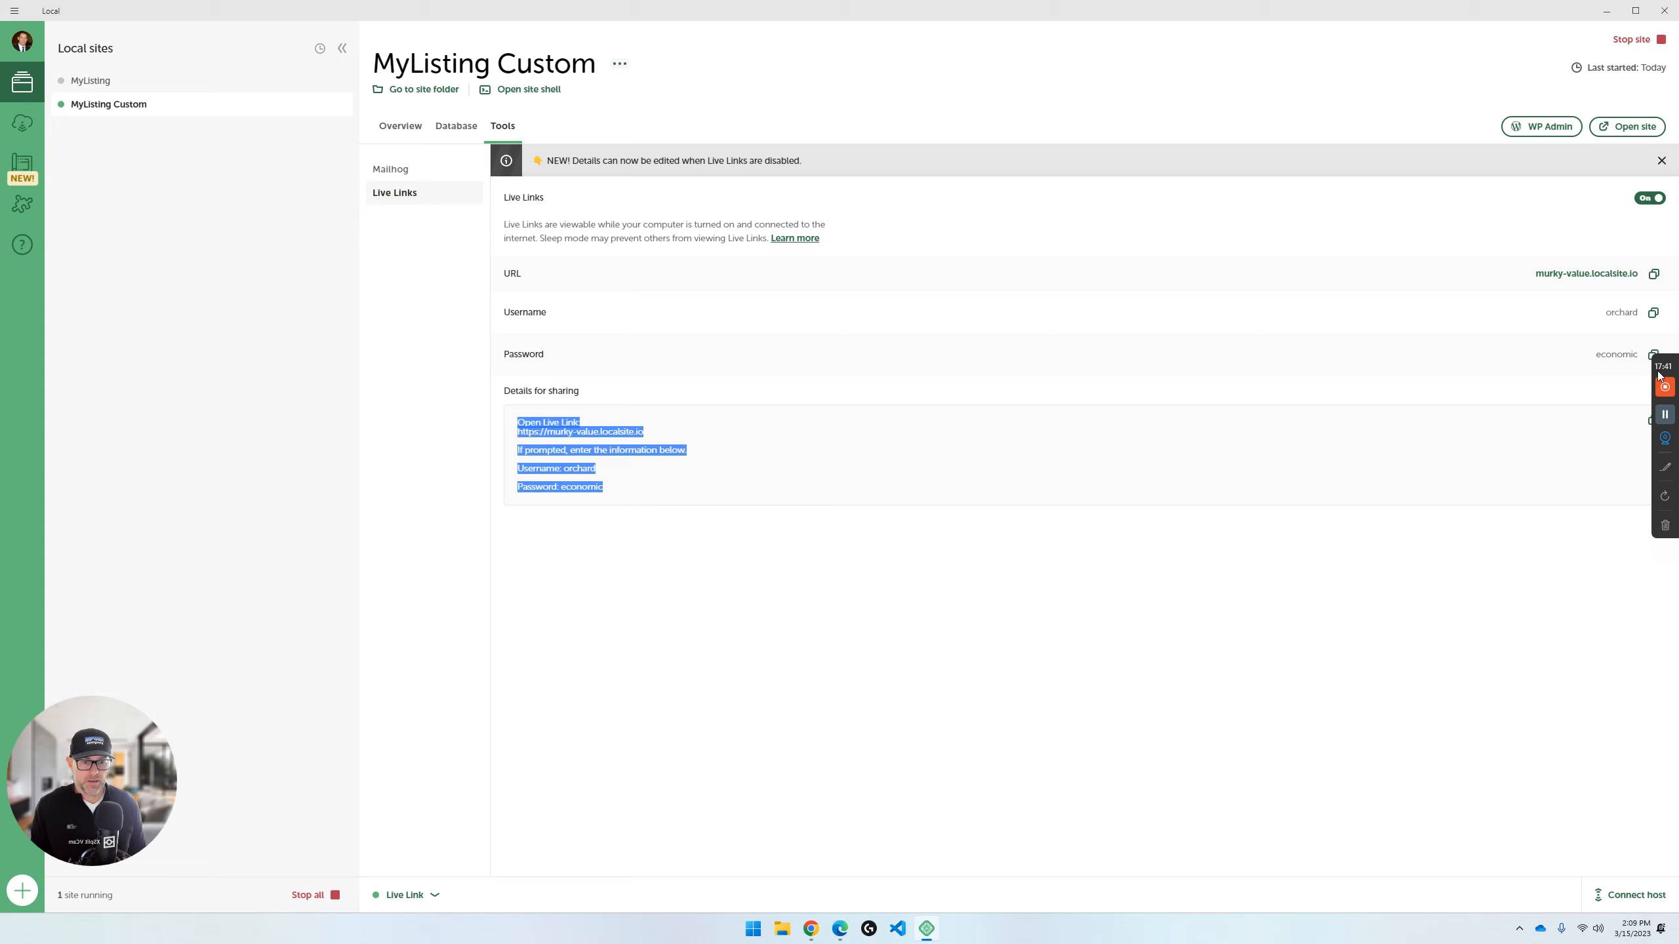
pyautogui.click(1664, 440)
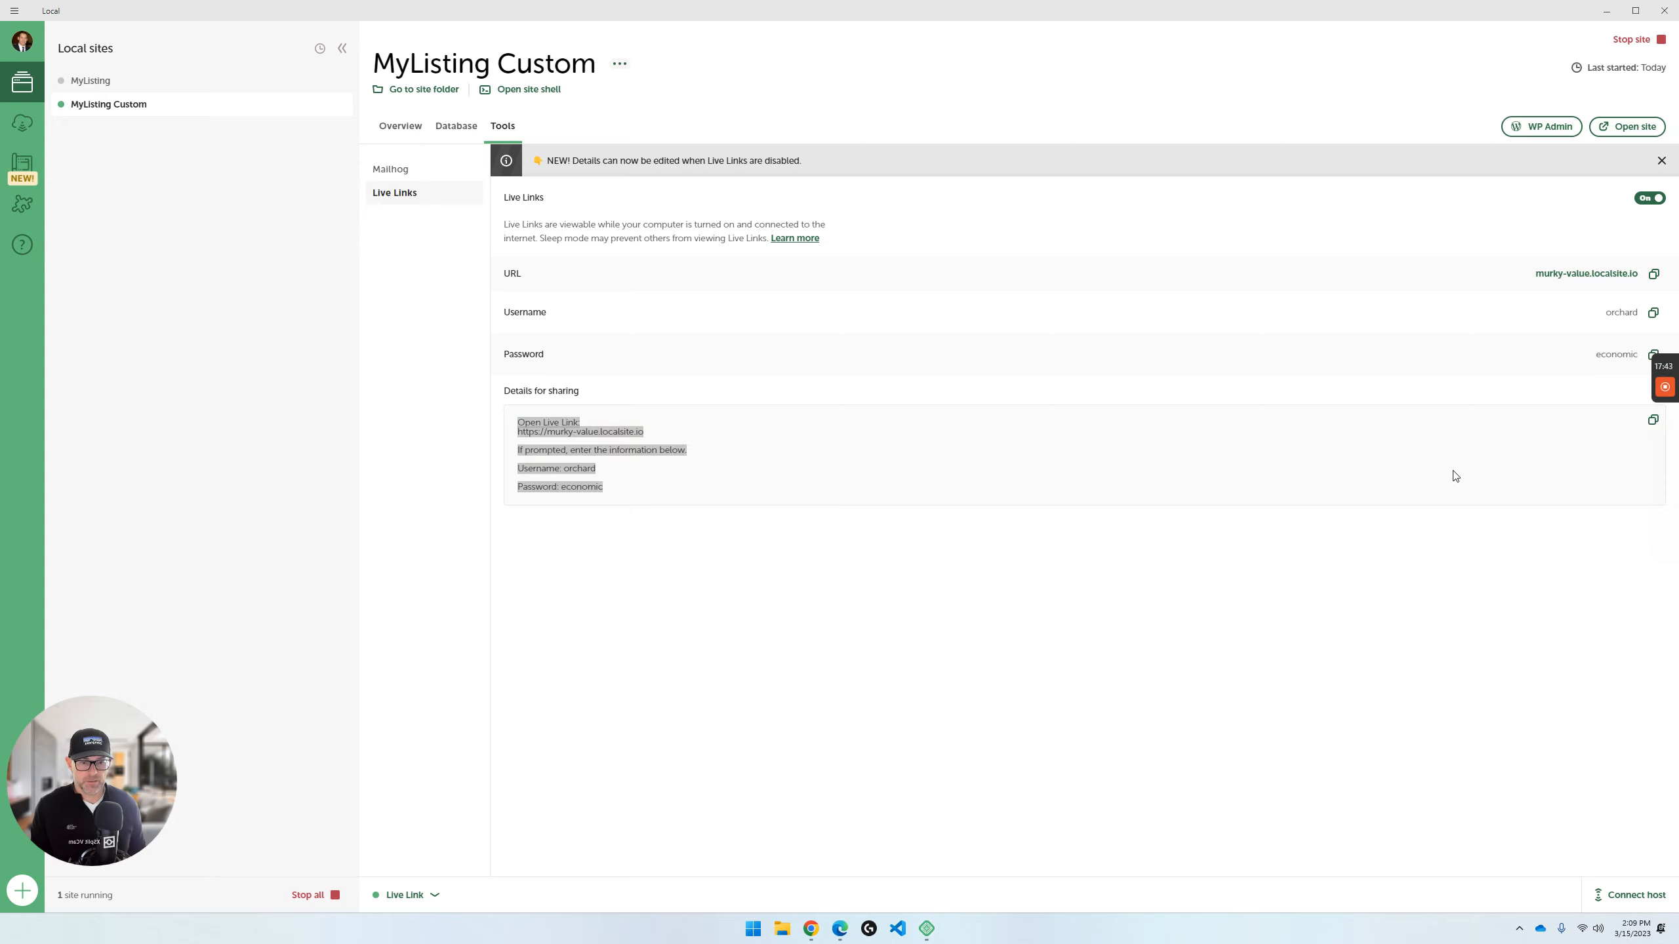
pyautogui.click(1650, 426)
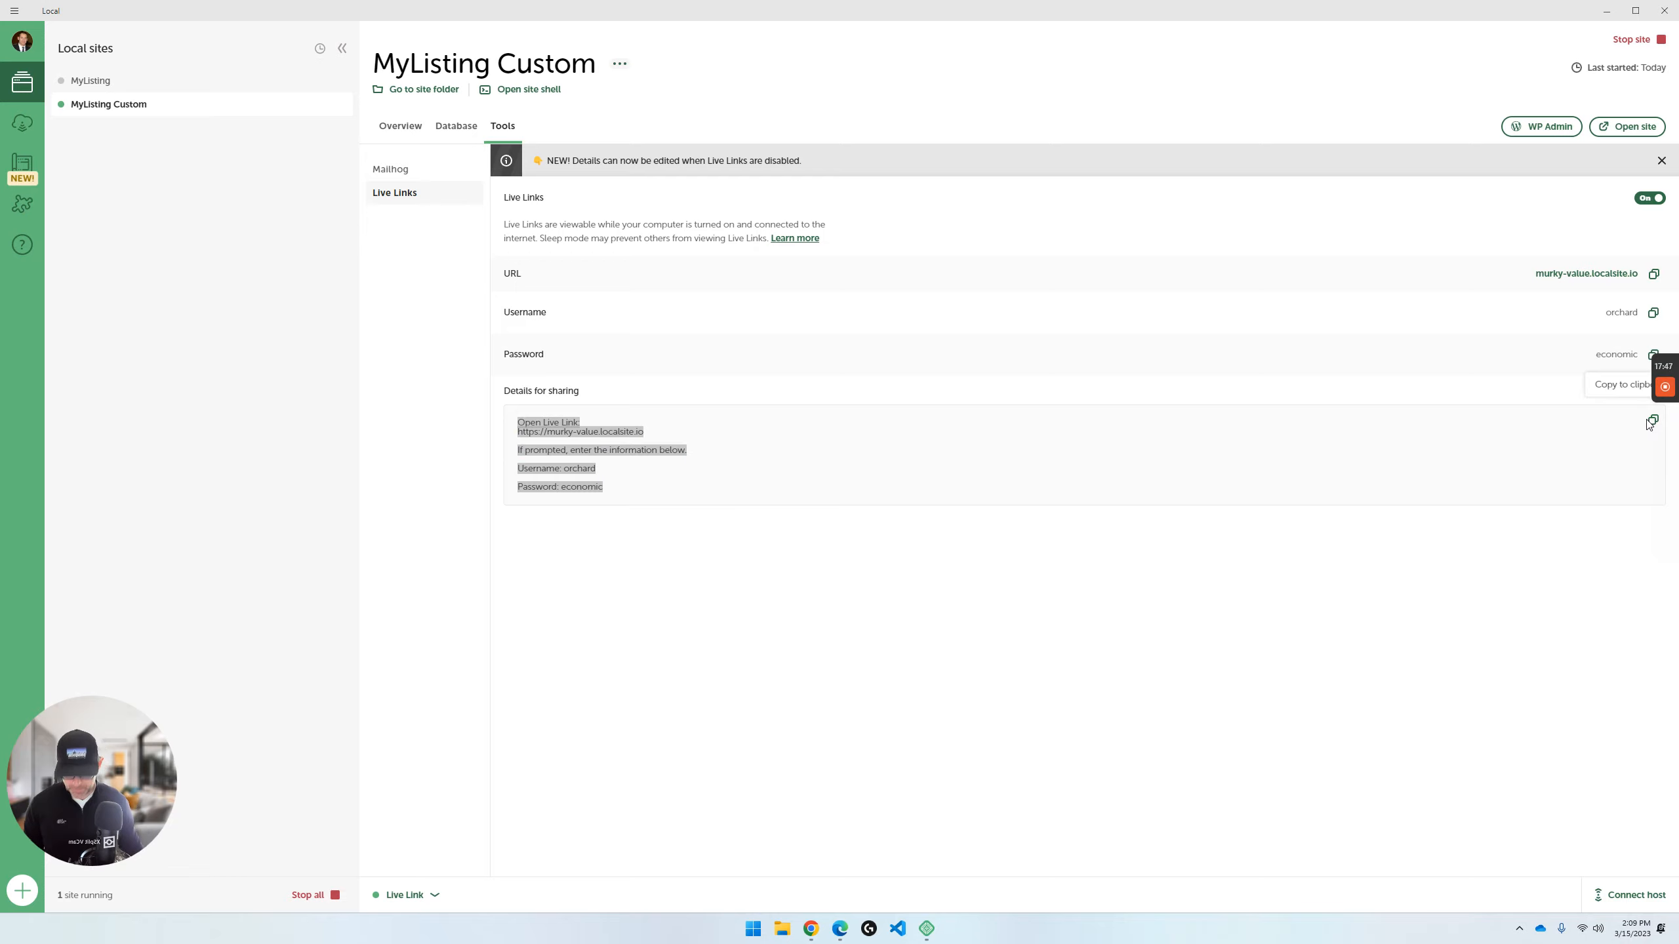
pyautogui.press('ctrl')
pyautogui.press('ctrl')
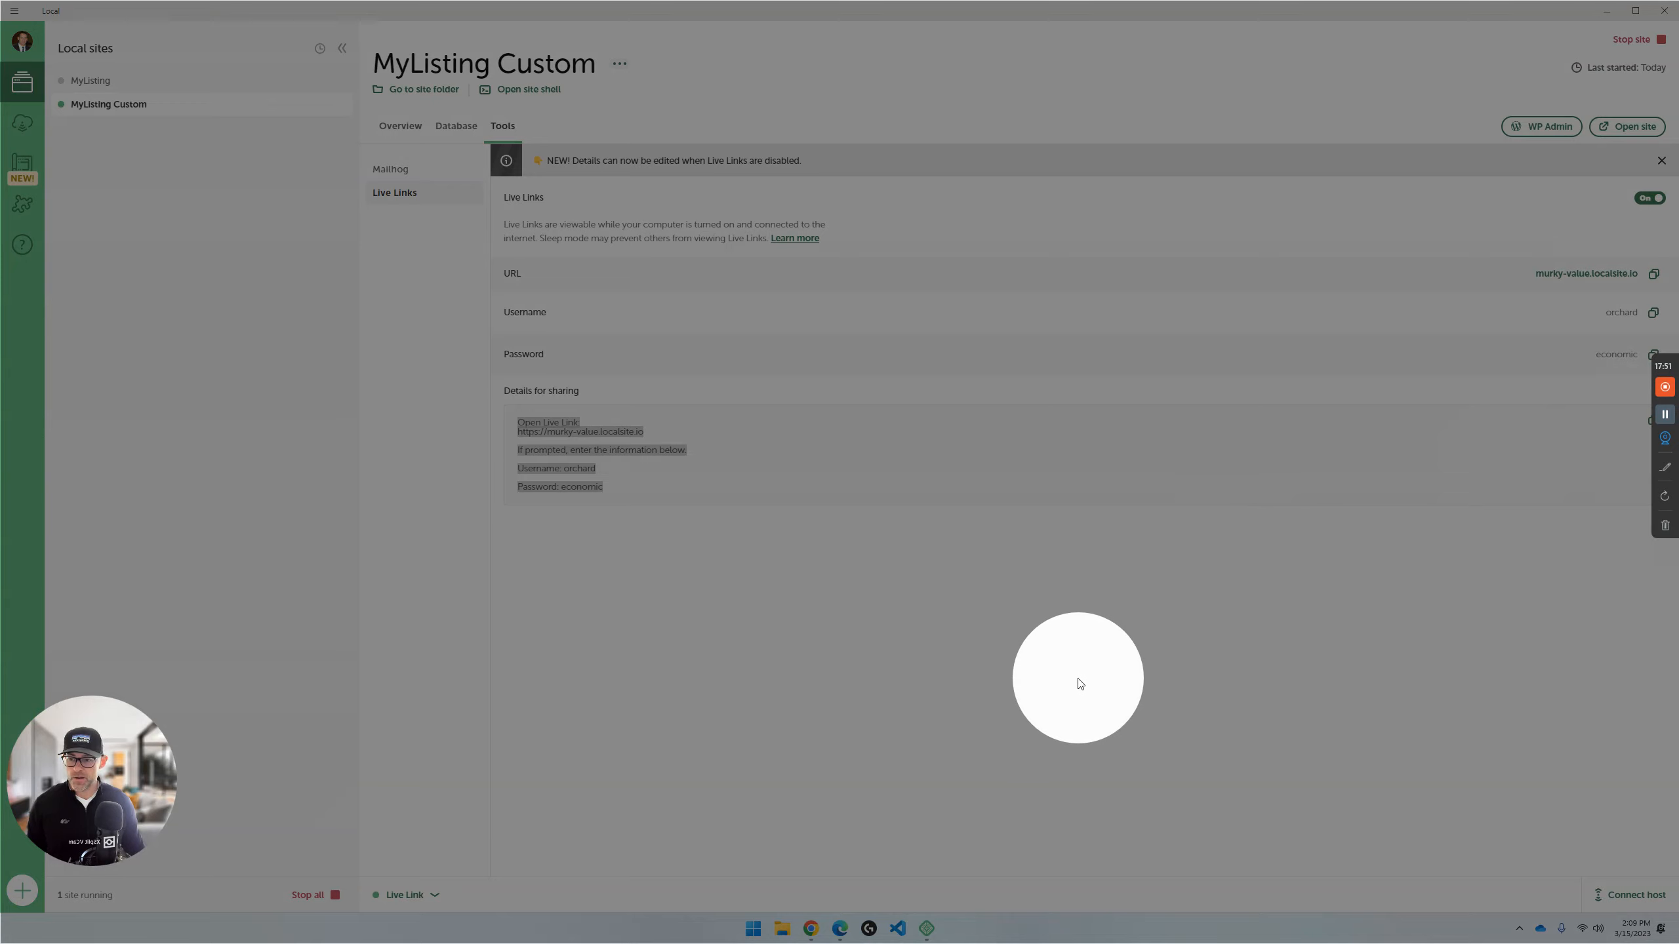
pyautogui.click(908, 653)
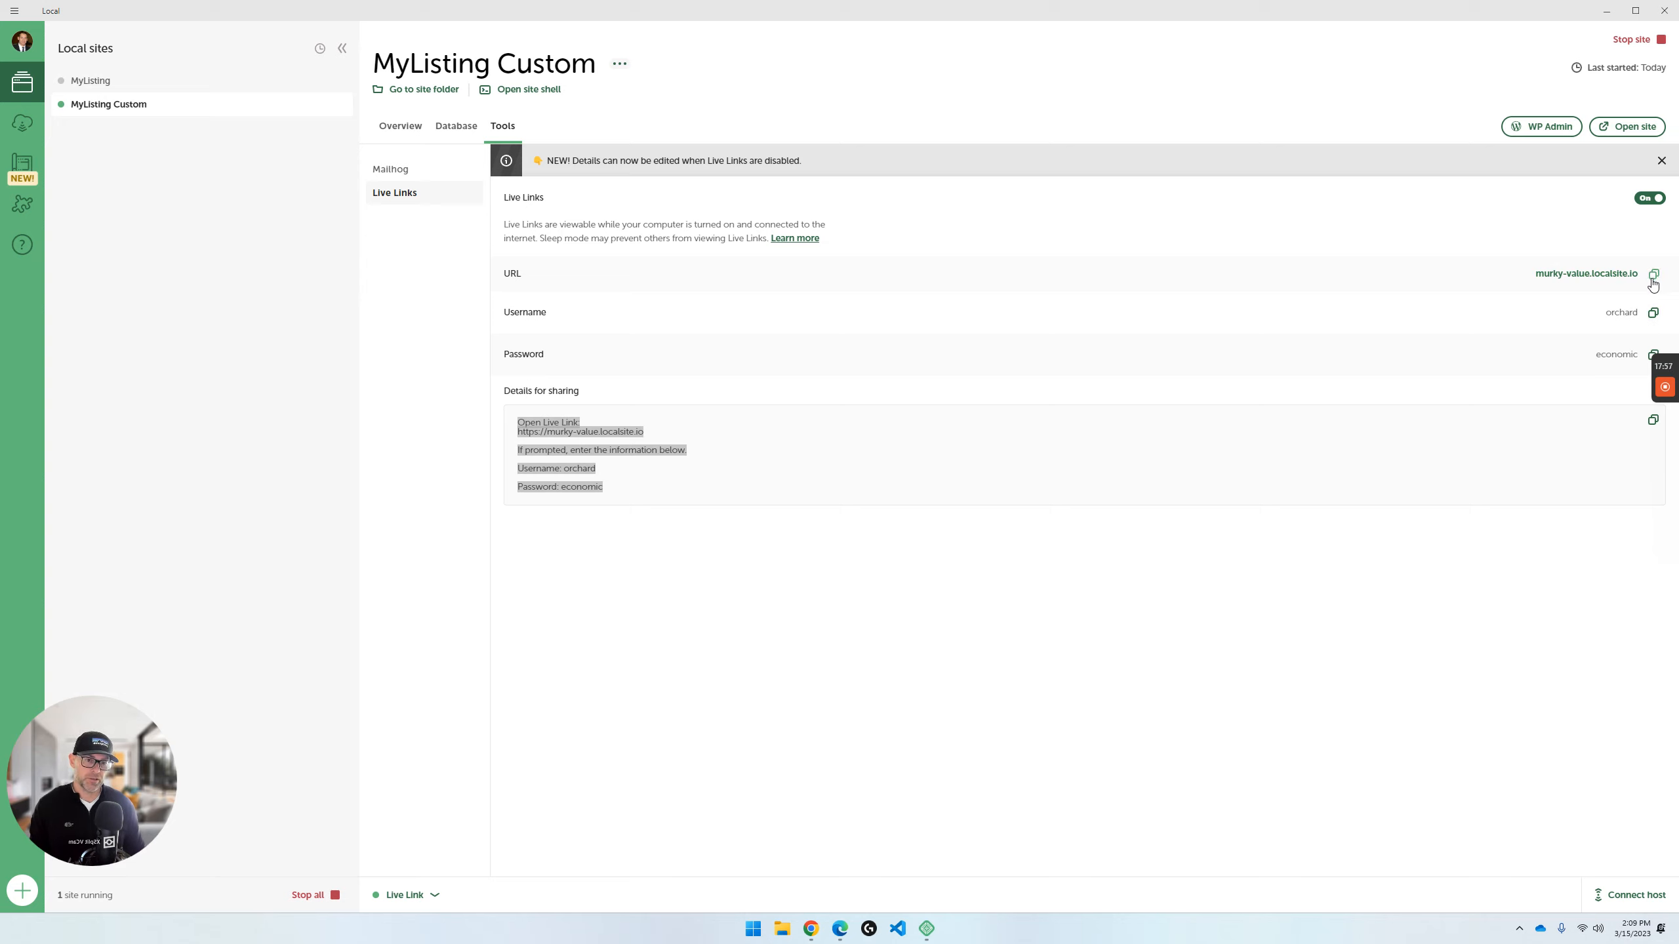
pyautogui.click(1168, 642)
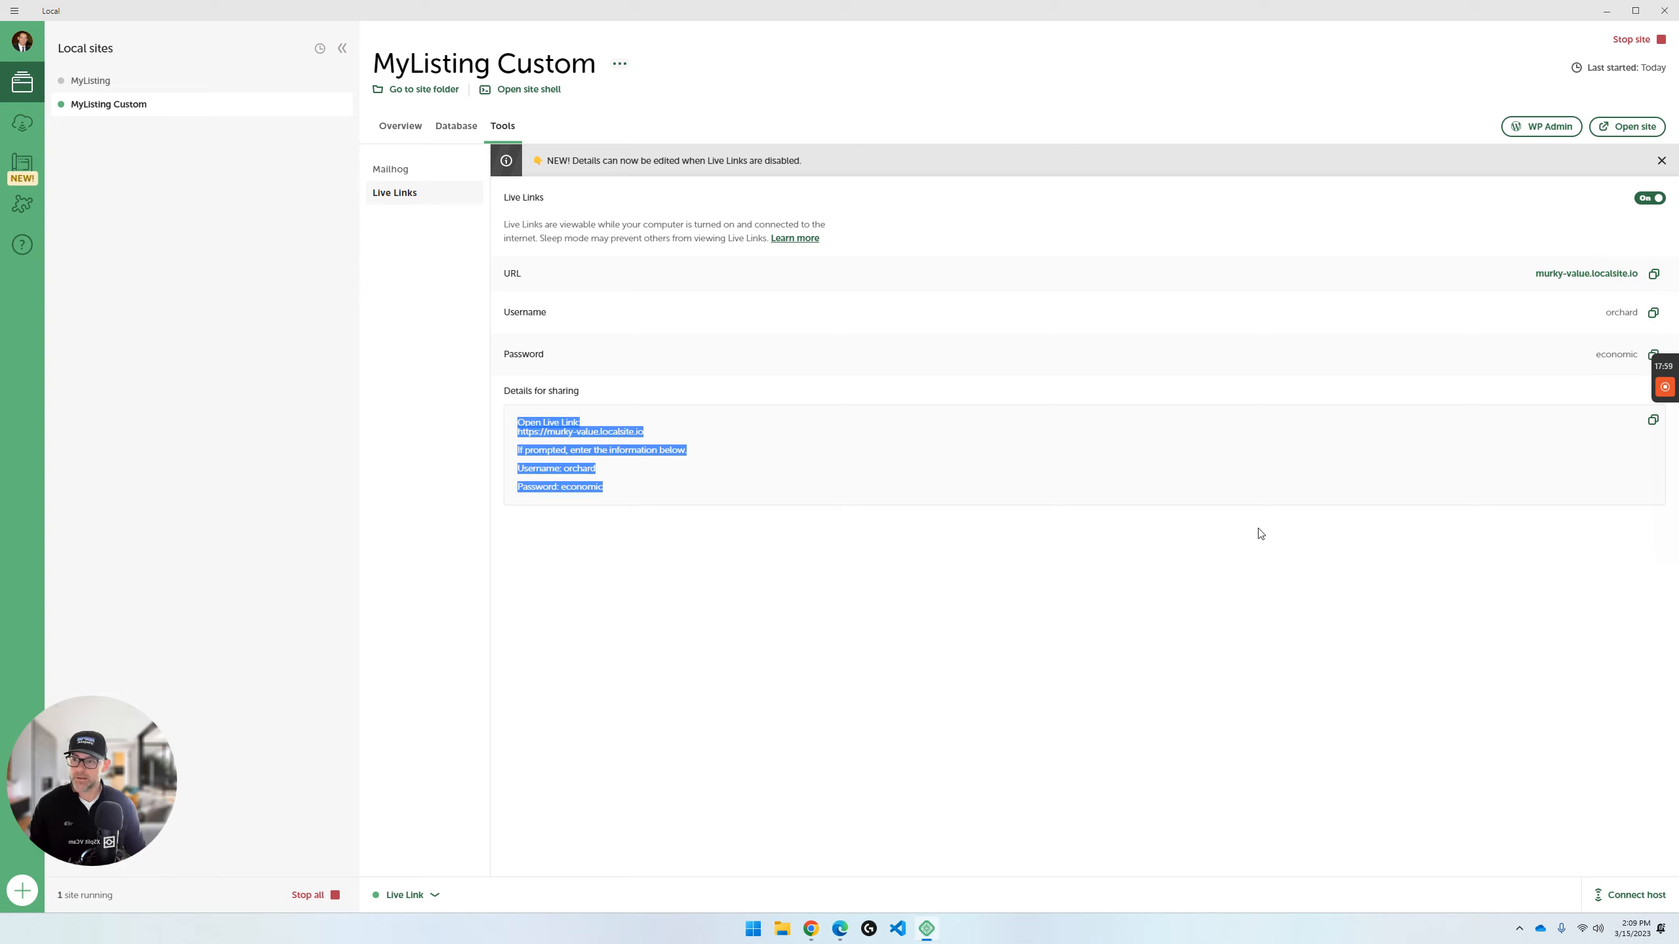
pyautogui.click(1654, 277)
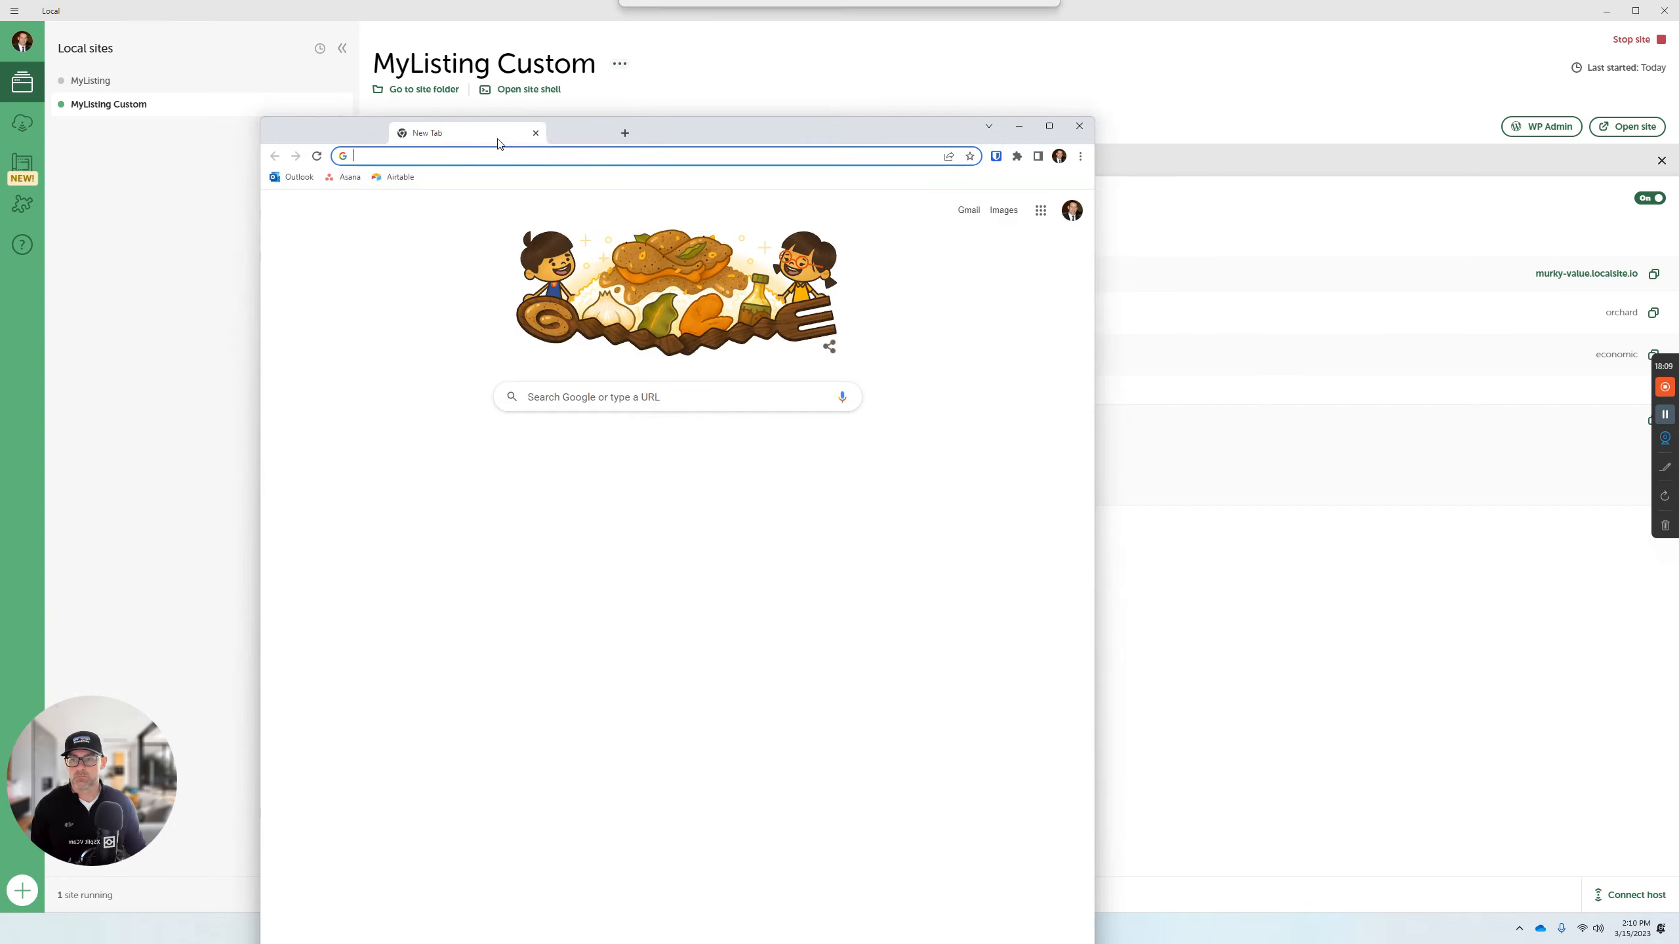
pyautogui.doubleClick(522, 136)
pyautogui.hotkey('ctrl', 'v')
pyautogui.press('Return')
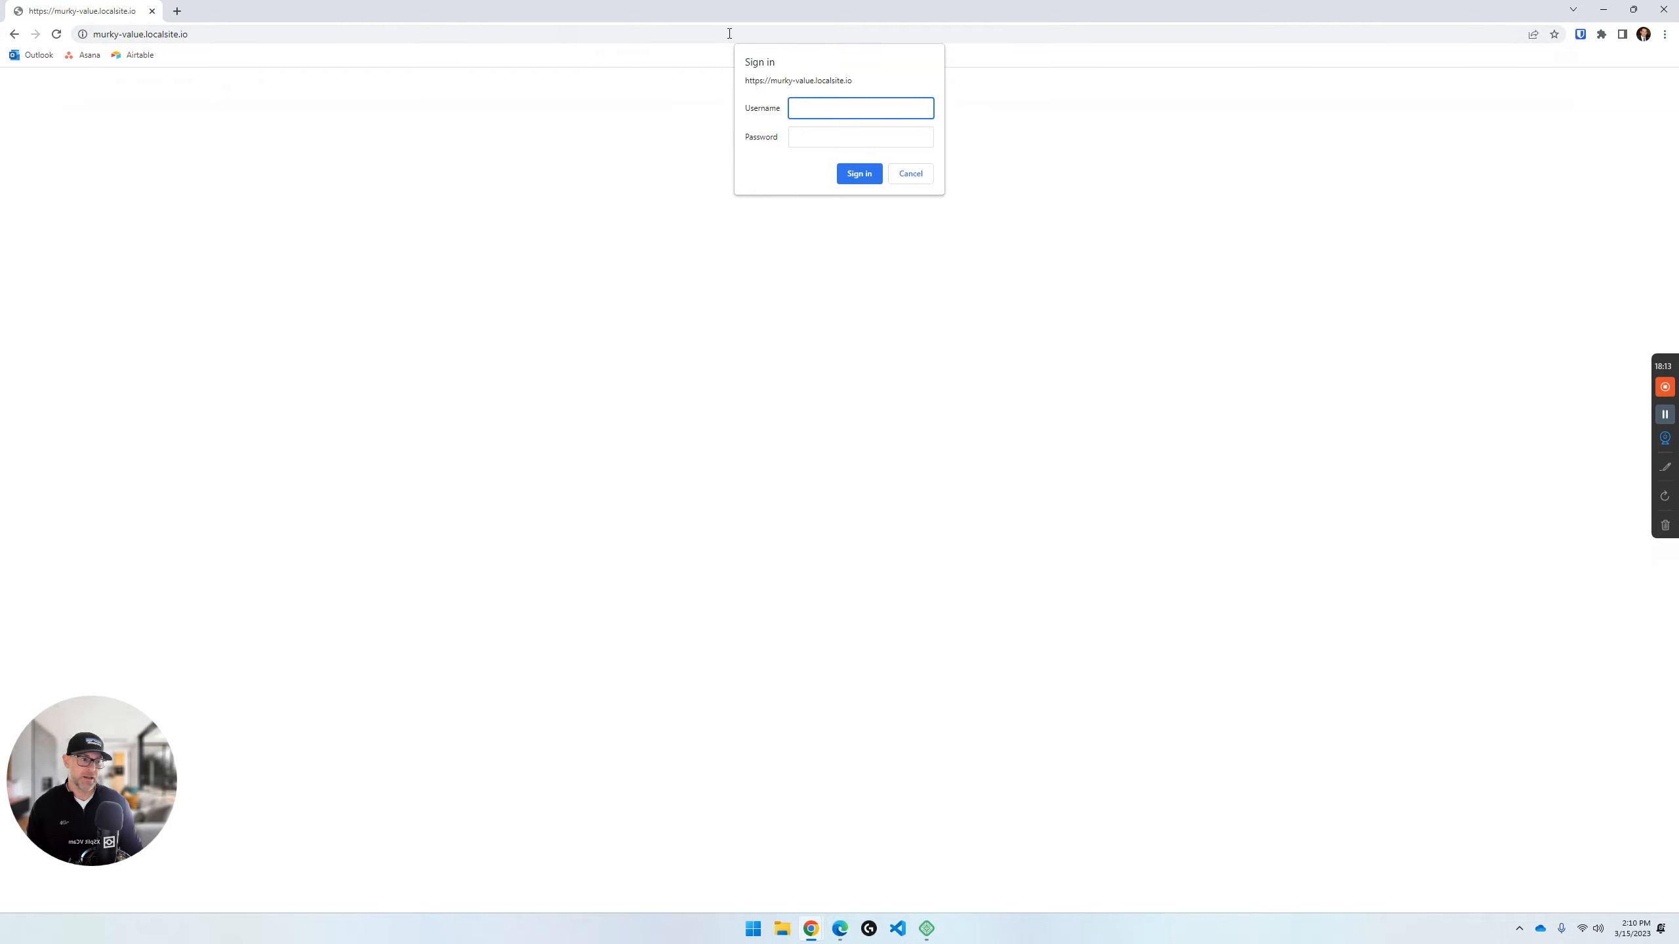
# - Copy the Live Link username and password from Local into the Chrome sign-in prompt and sign in to the shared site
pyautogui.moveTo(813, 2); pyautogui.dragTo(992, 943)
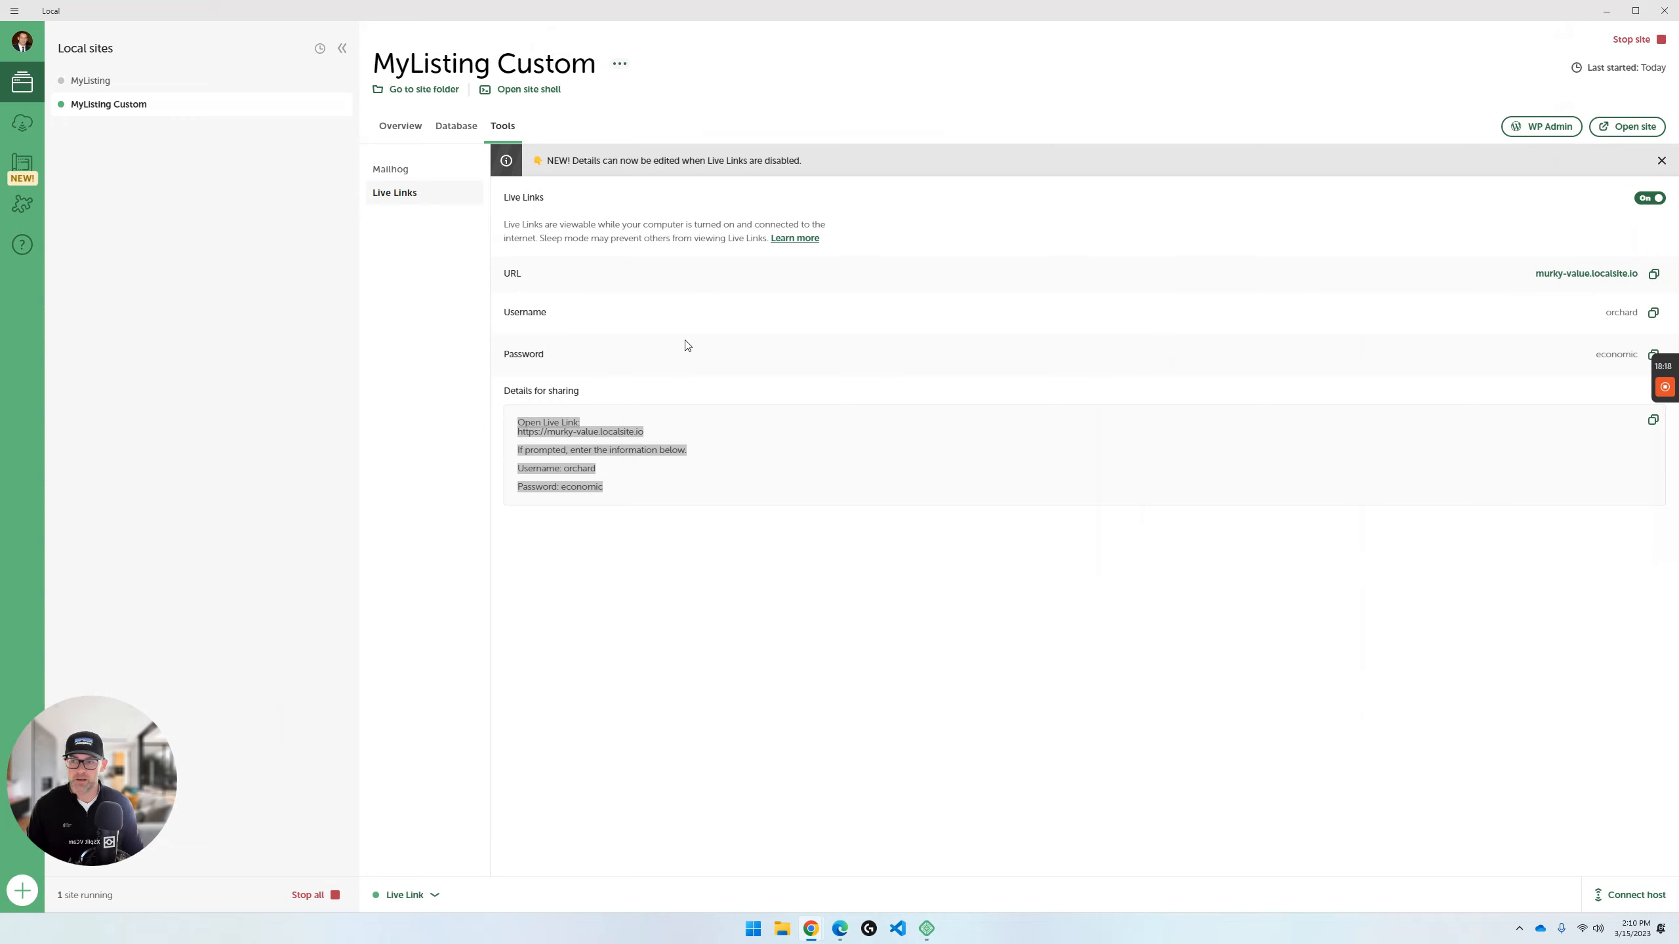
pyautogui.click(1653, 312)
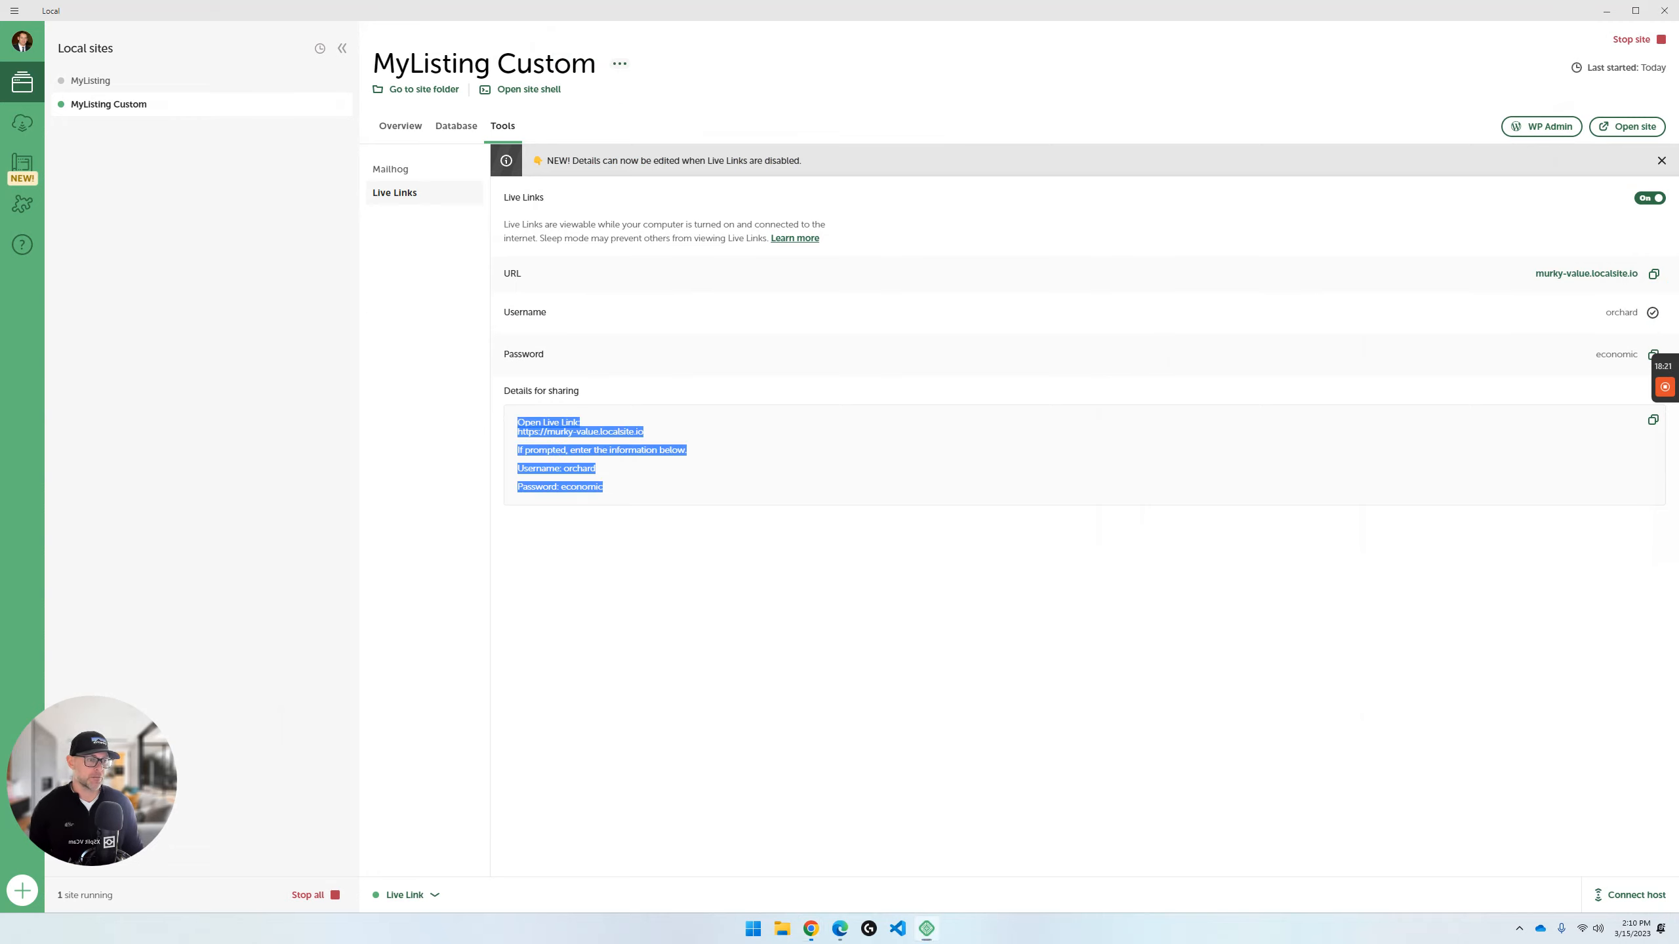
pyautogui.click(1653, 355)
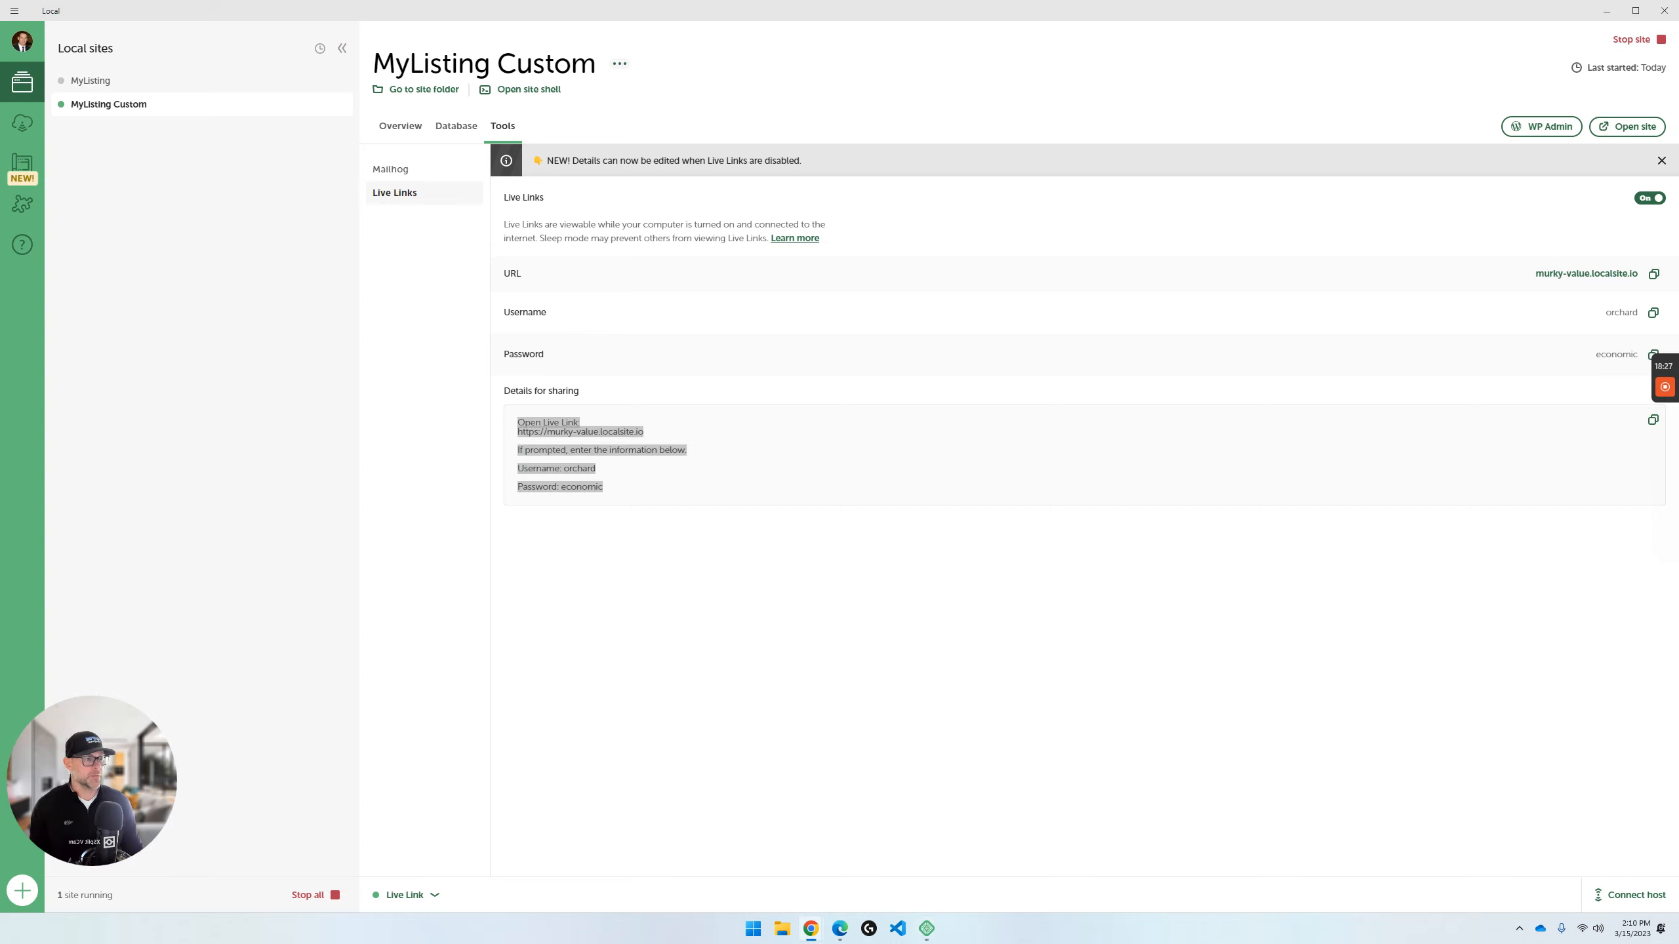
pyautogui.moveTo(1678, 317); pyautogui.dragTo(899, 213)
pyautogui.doubleClick(900, 213)
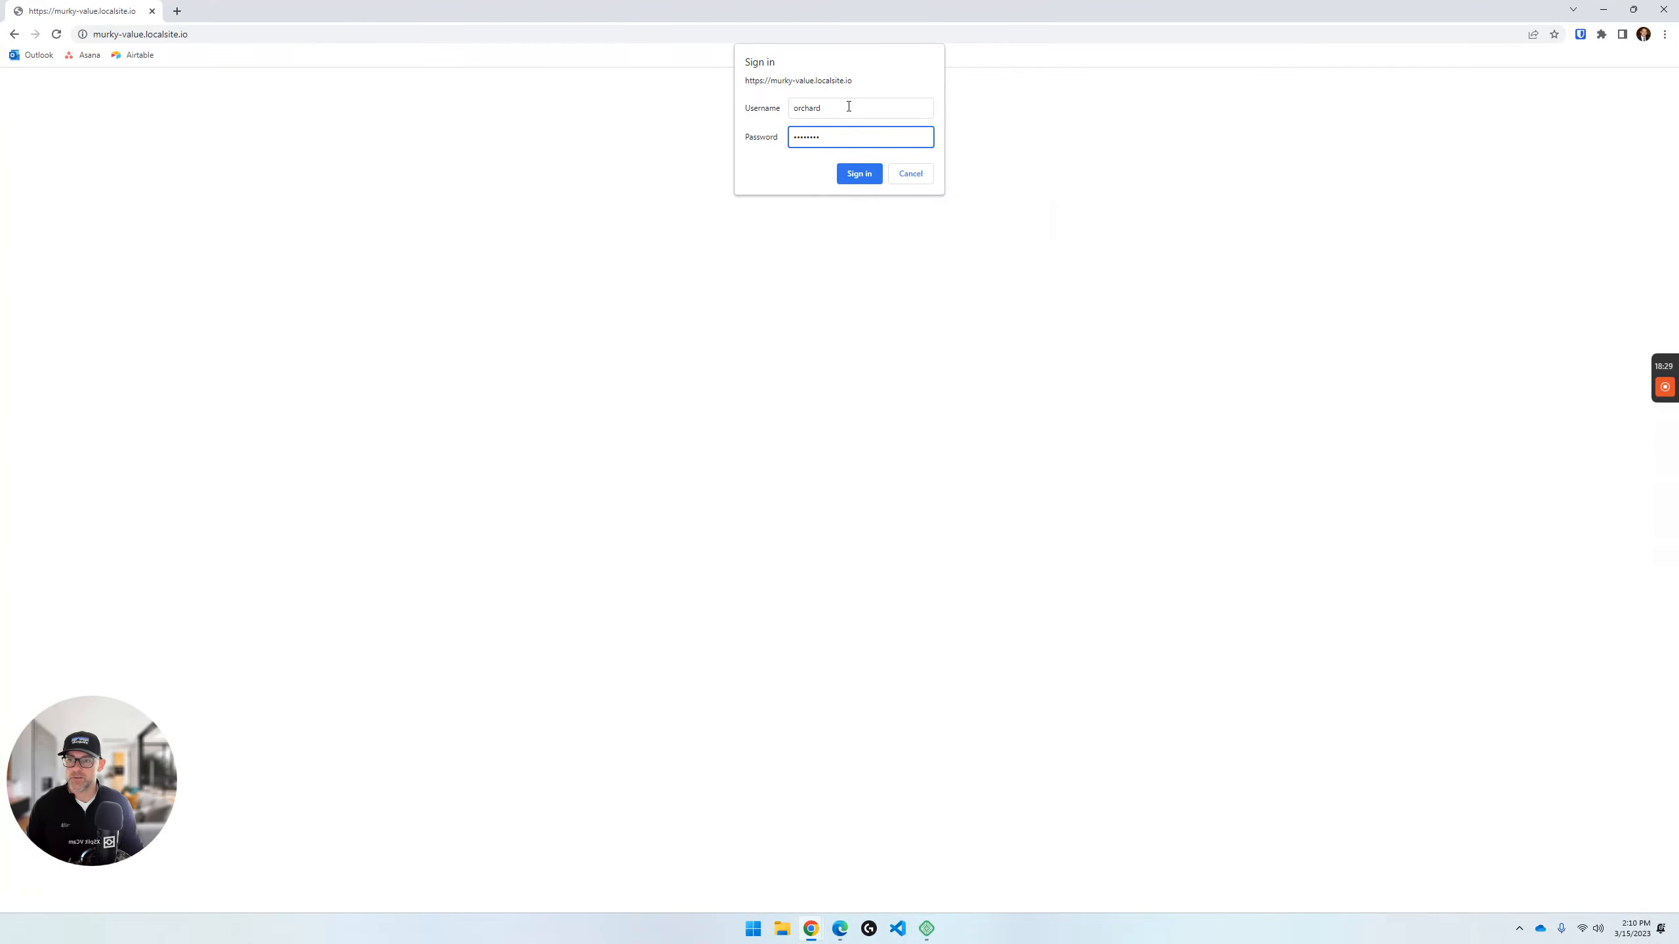
pyautogui.click(861, 177)
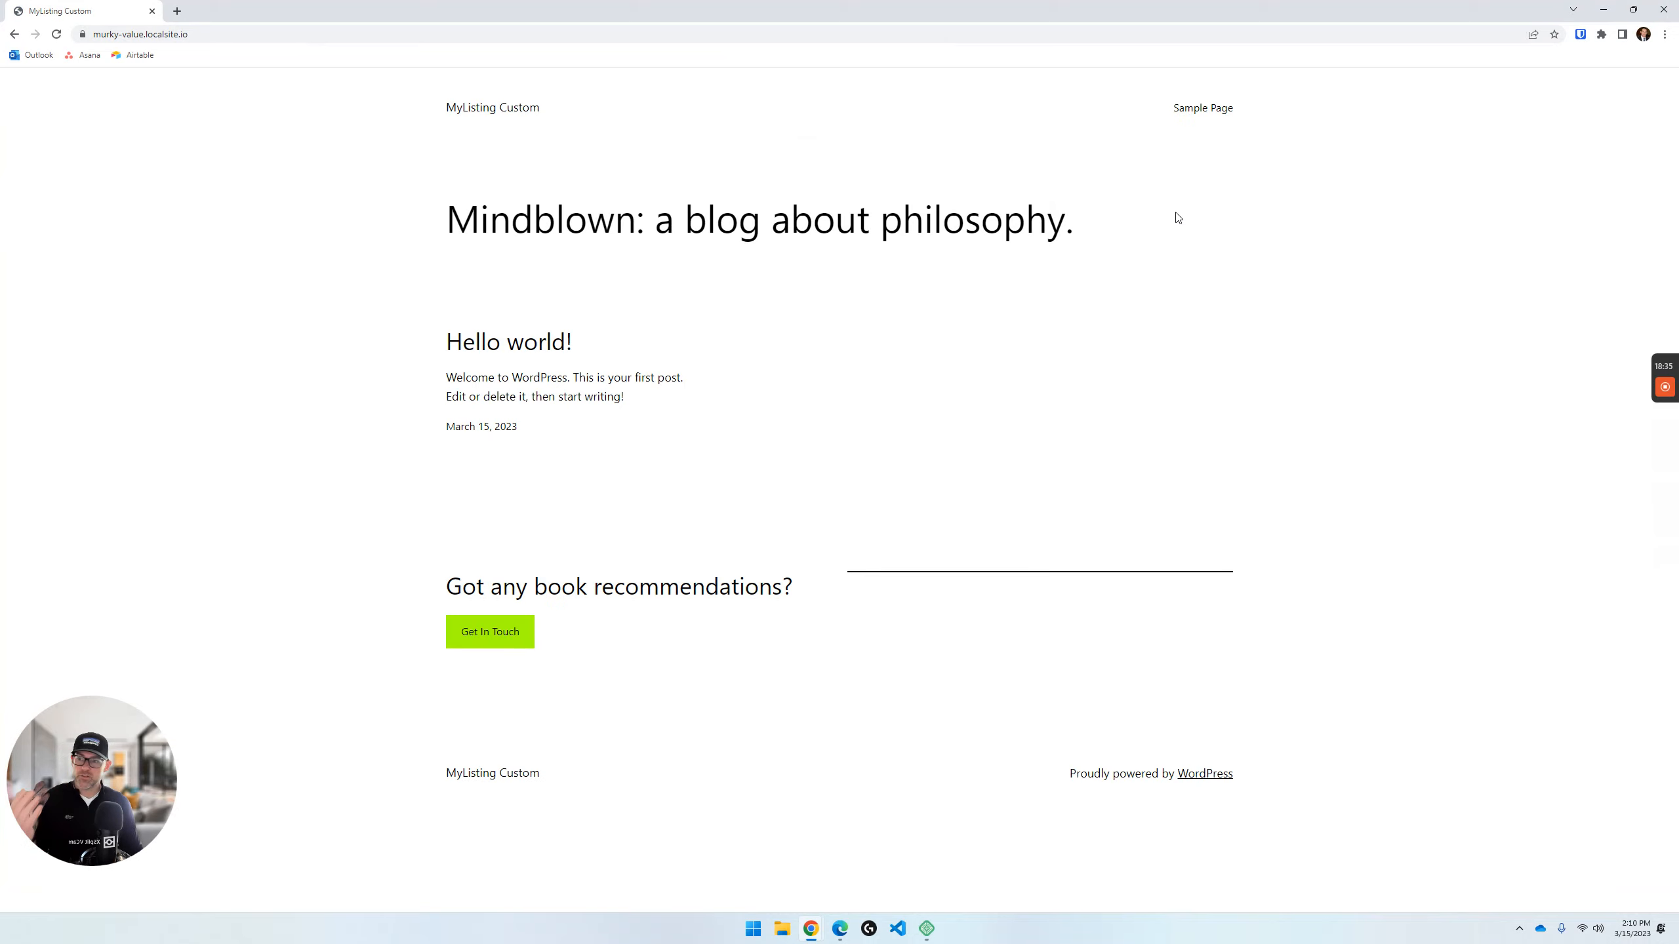
# - Open the web address of the shared MyListing Custom site for editing
pyautogui.click(276, 36)
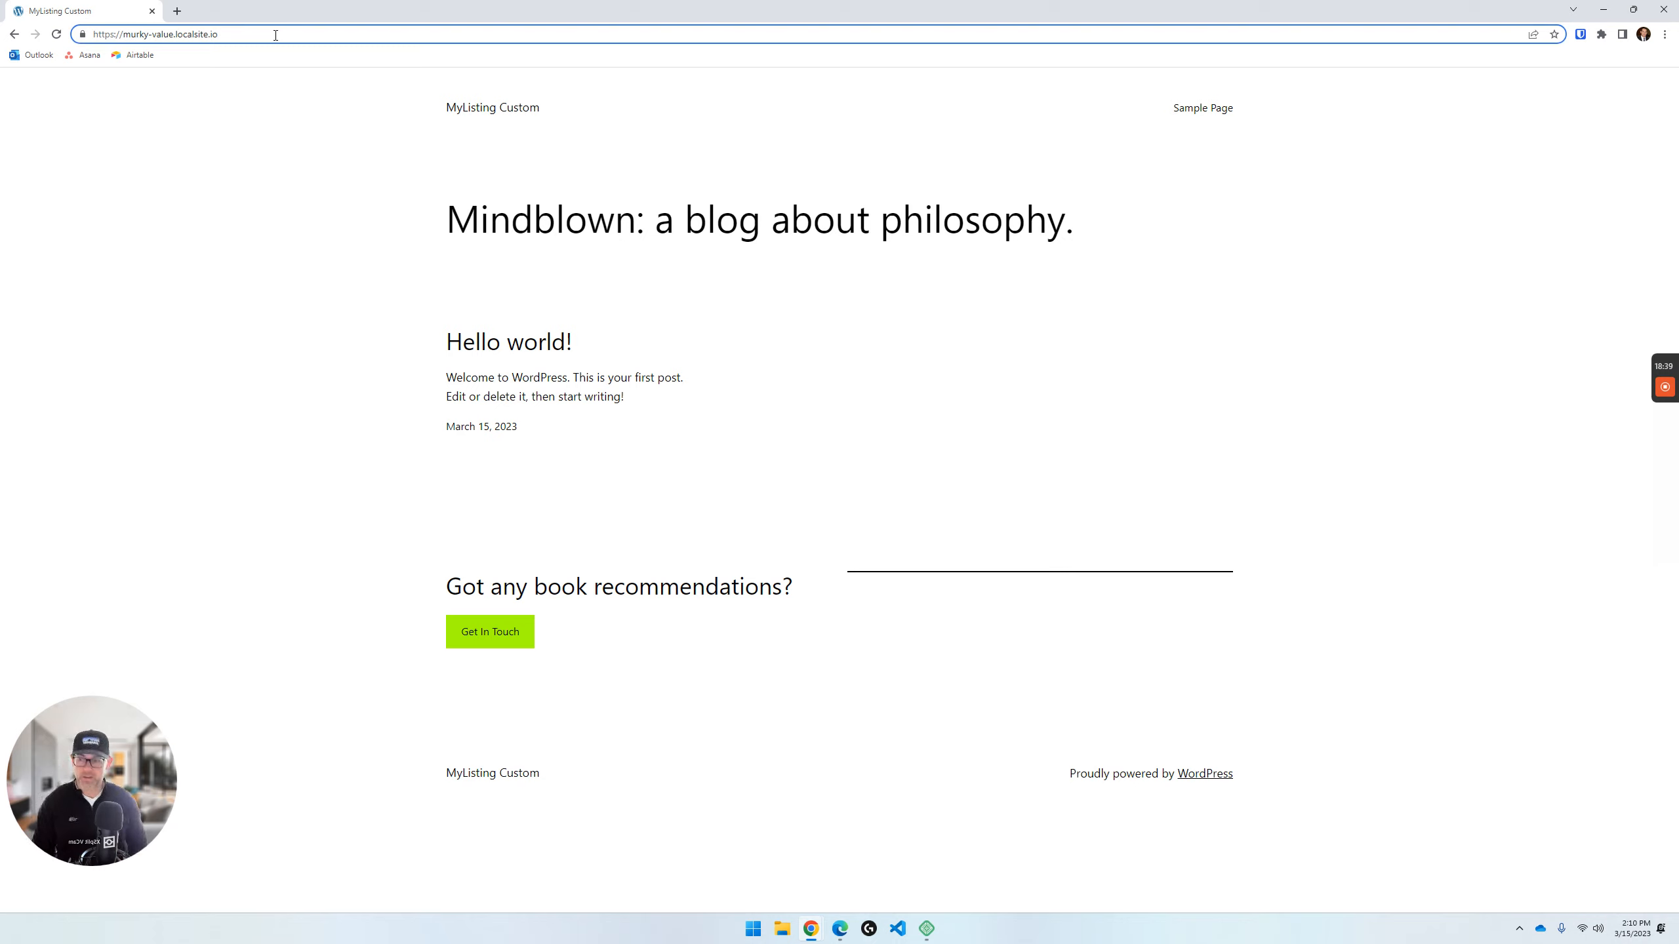
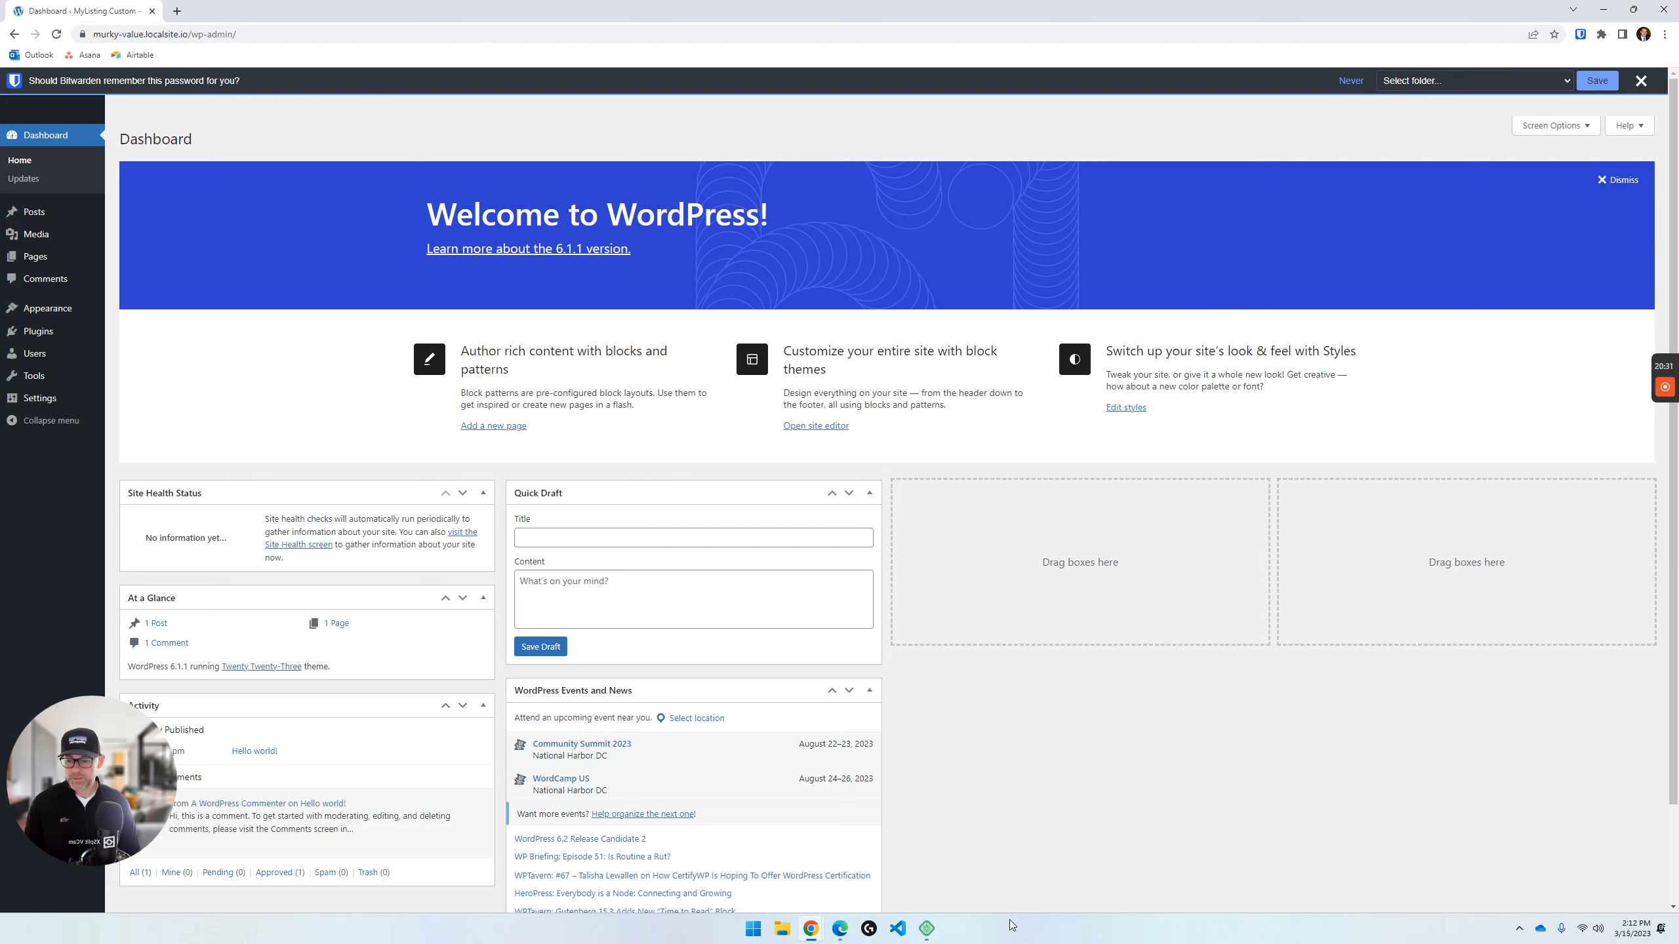
# - Review the Live Link sharing details in Local, then return to Chrome and highlight the shared site's admin web address
pyautogui.click(926, 928)
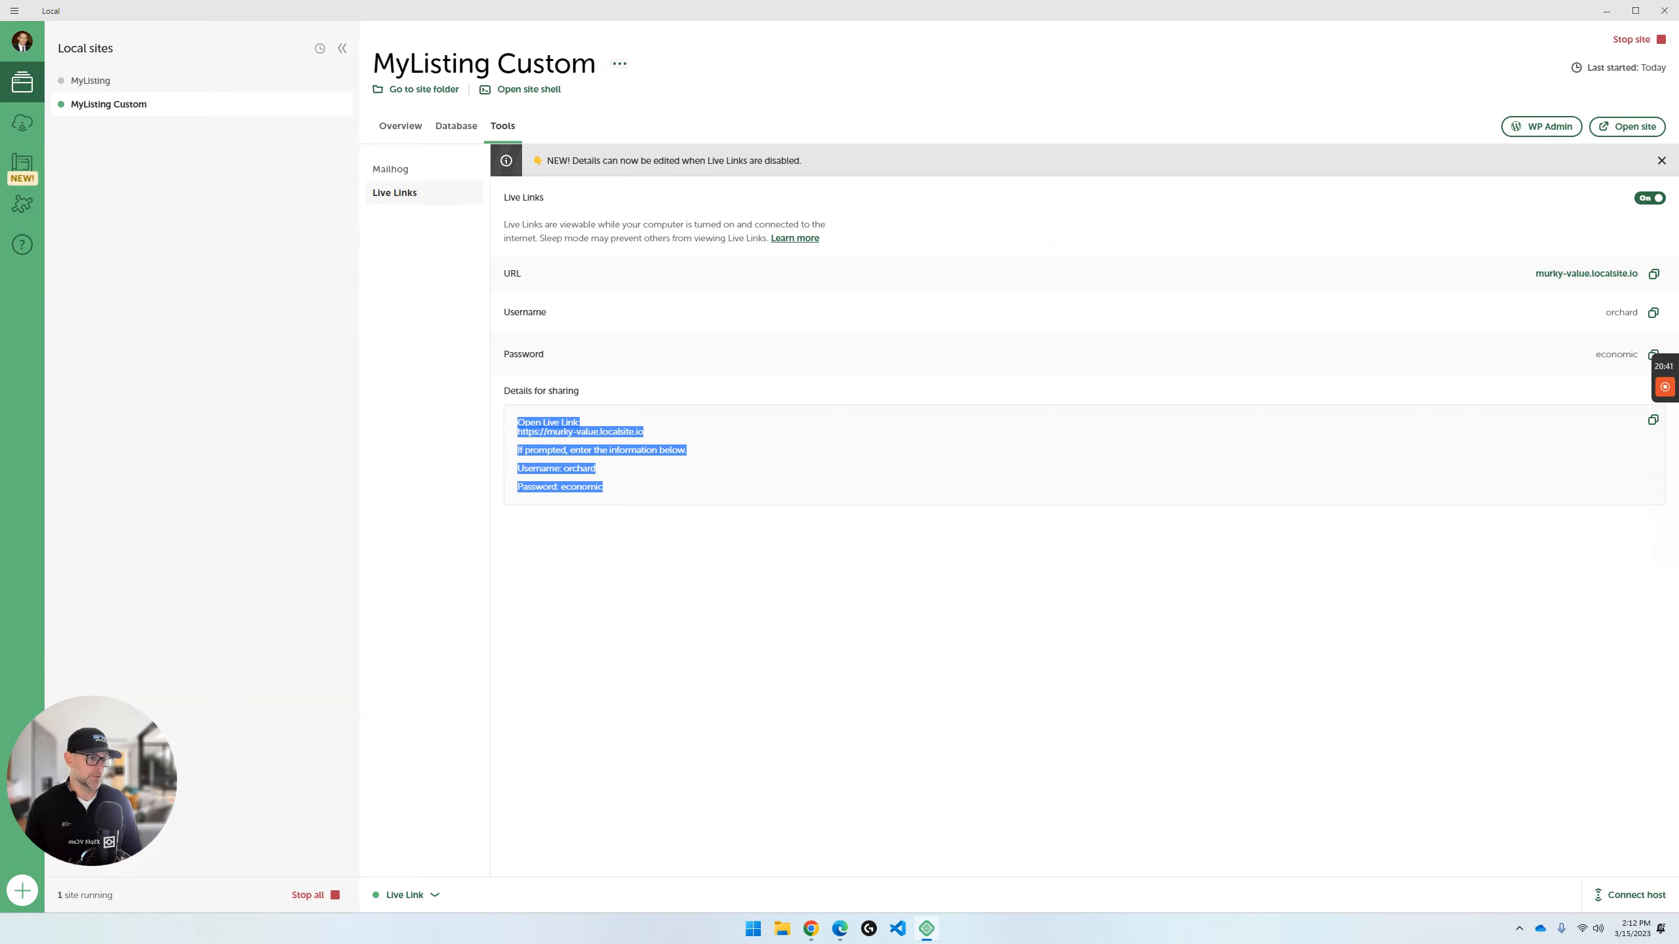
pyautogui.moveTo(1666, 414)
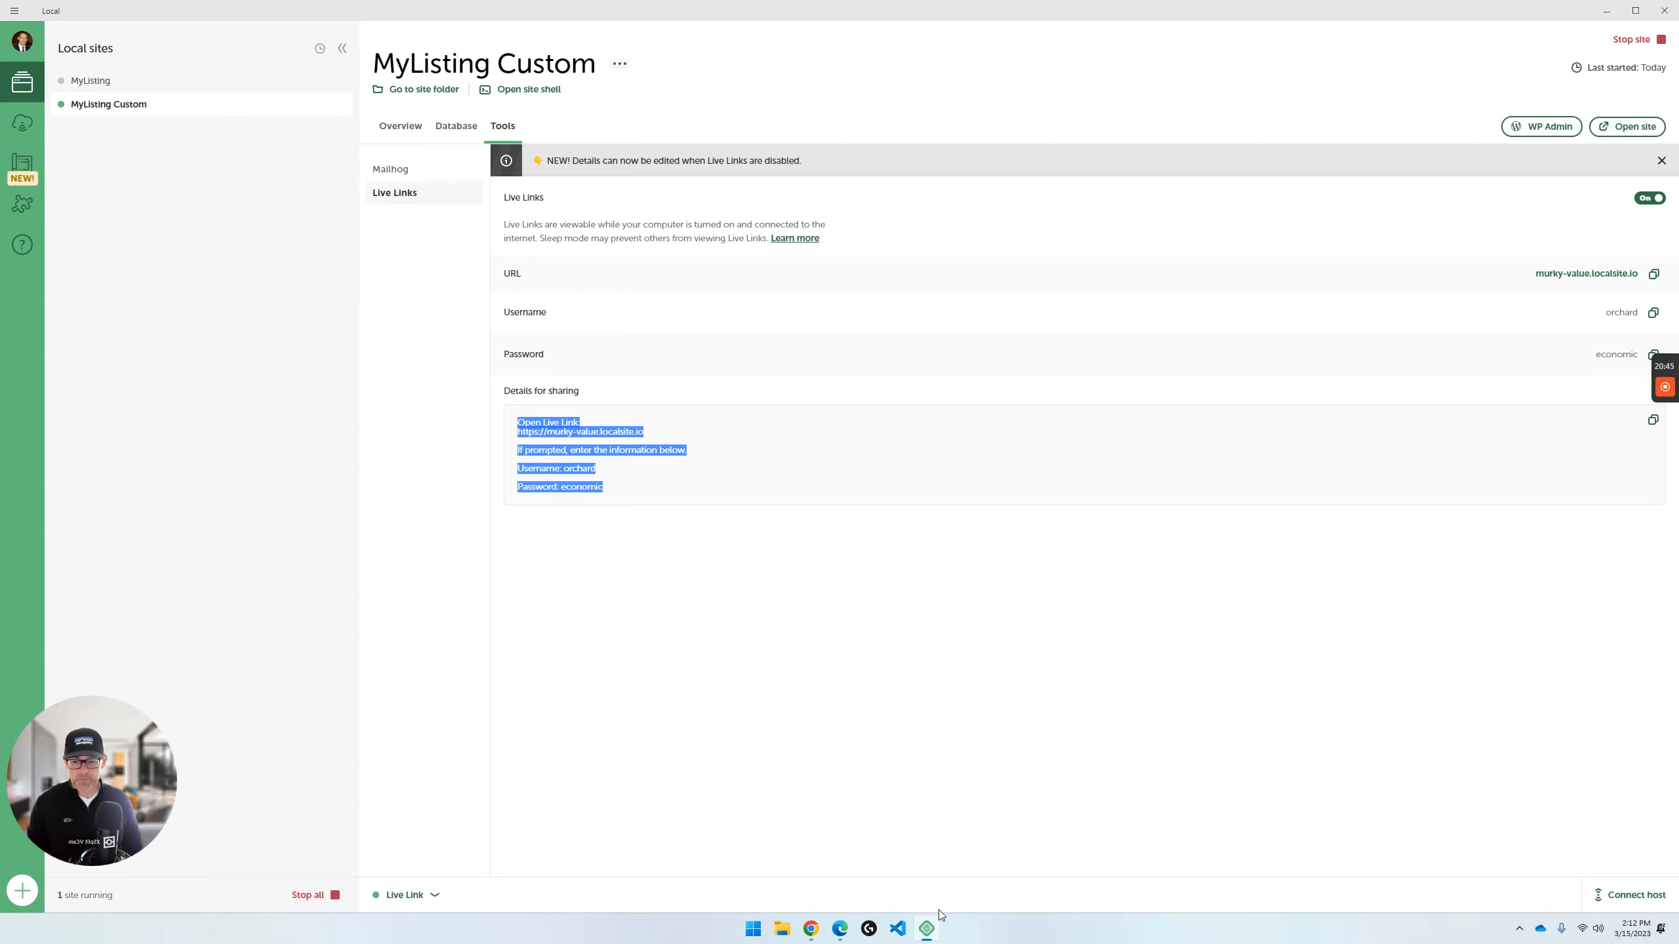
pyautogui.click(812, 929)
pyautogui.click(879, 898)
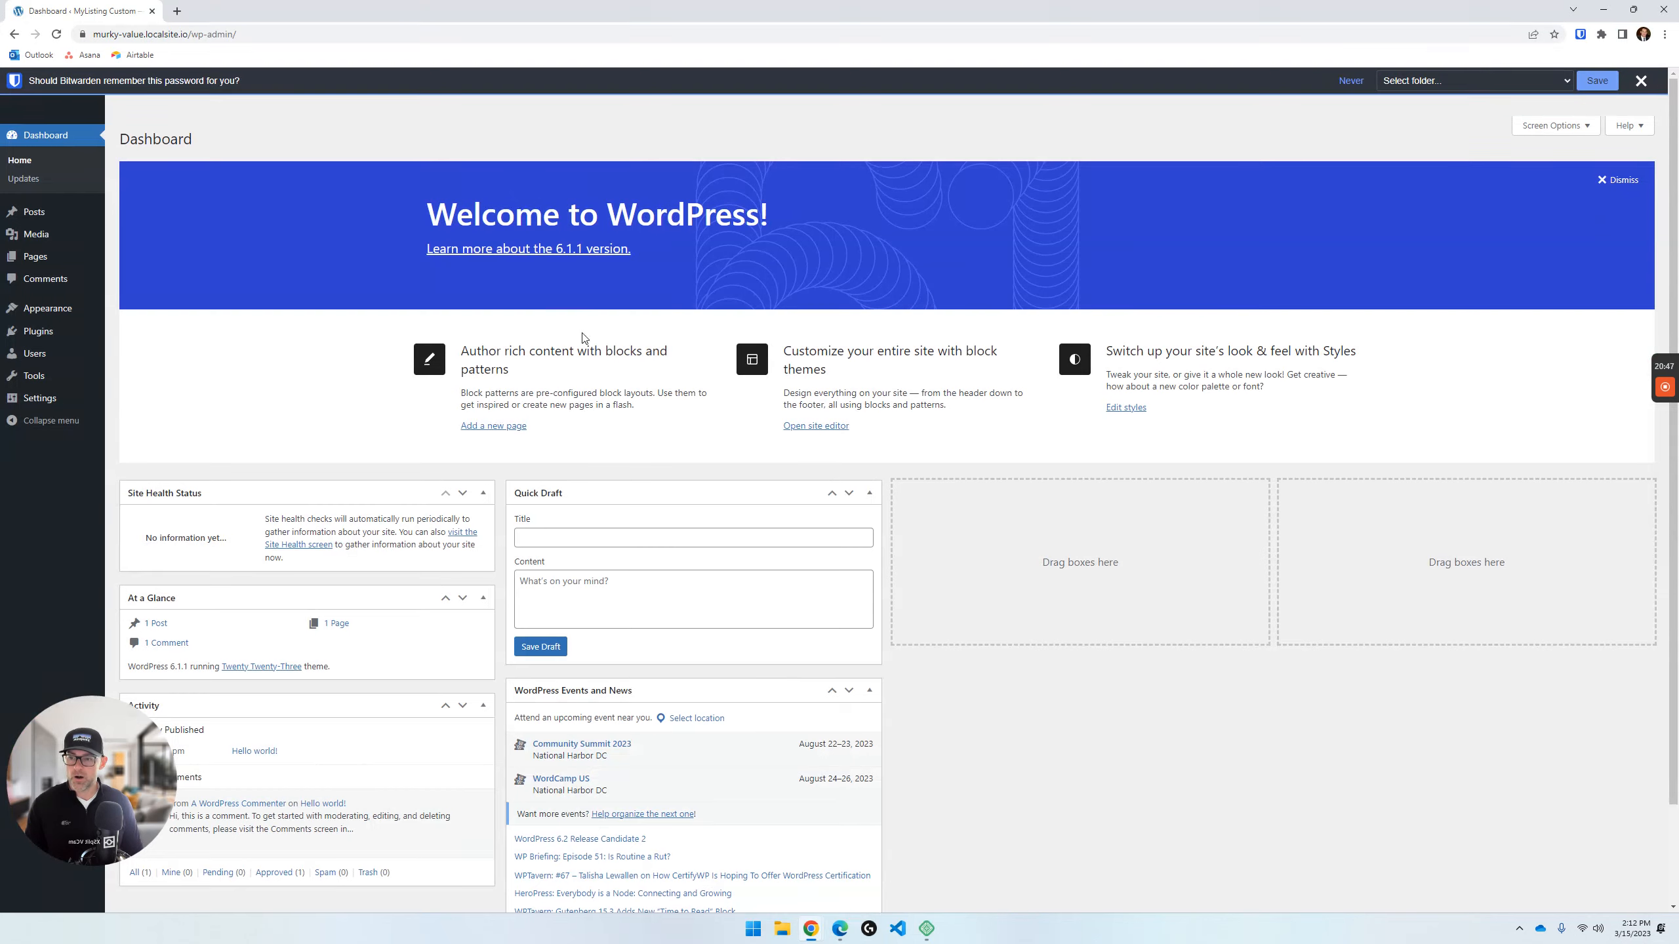
pyautogui.click(169, 37)
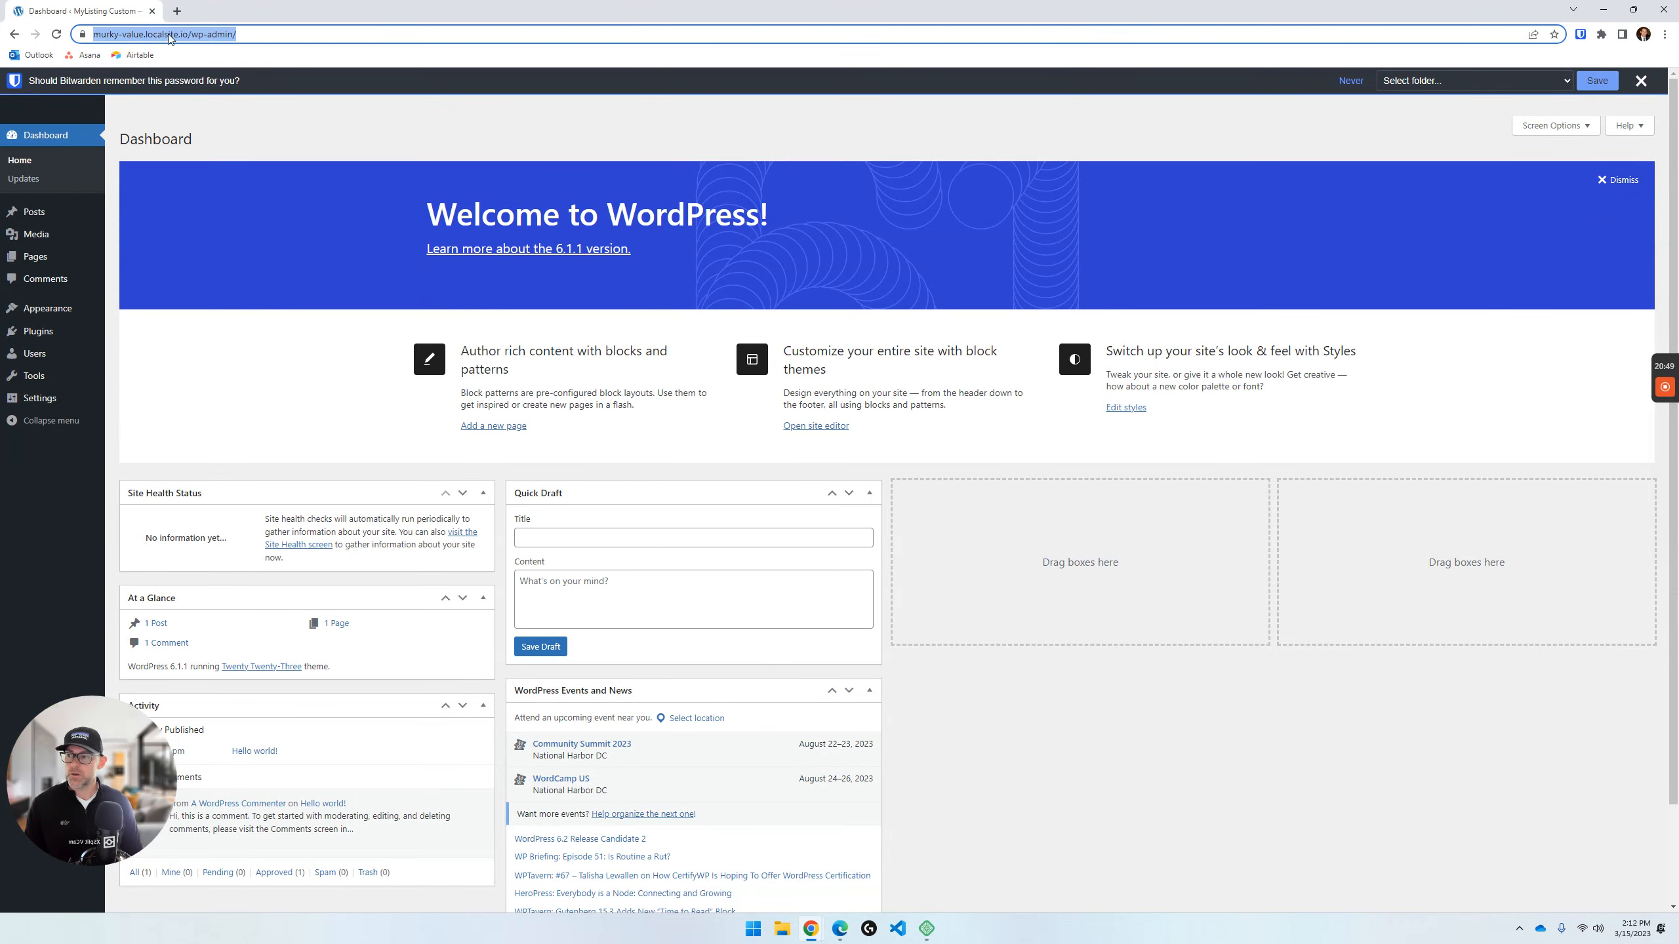
pyautogui.click(242, 35)
pyautogui.hotkey('ctrl', 'a')
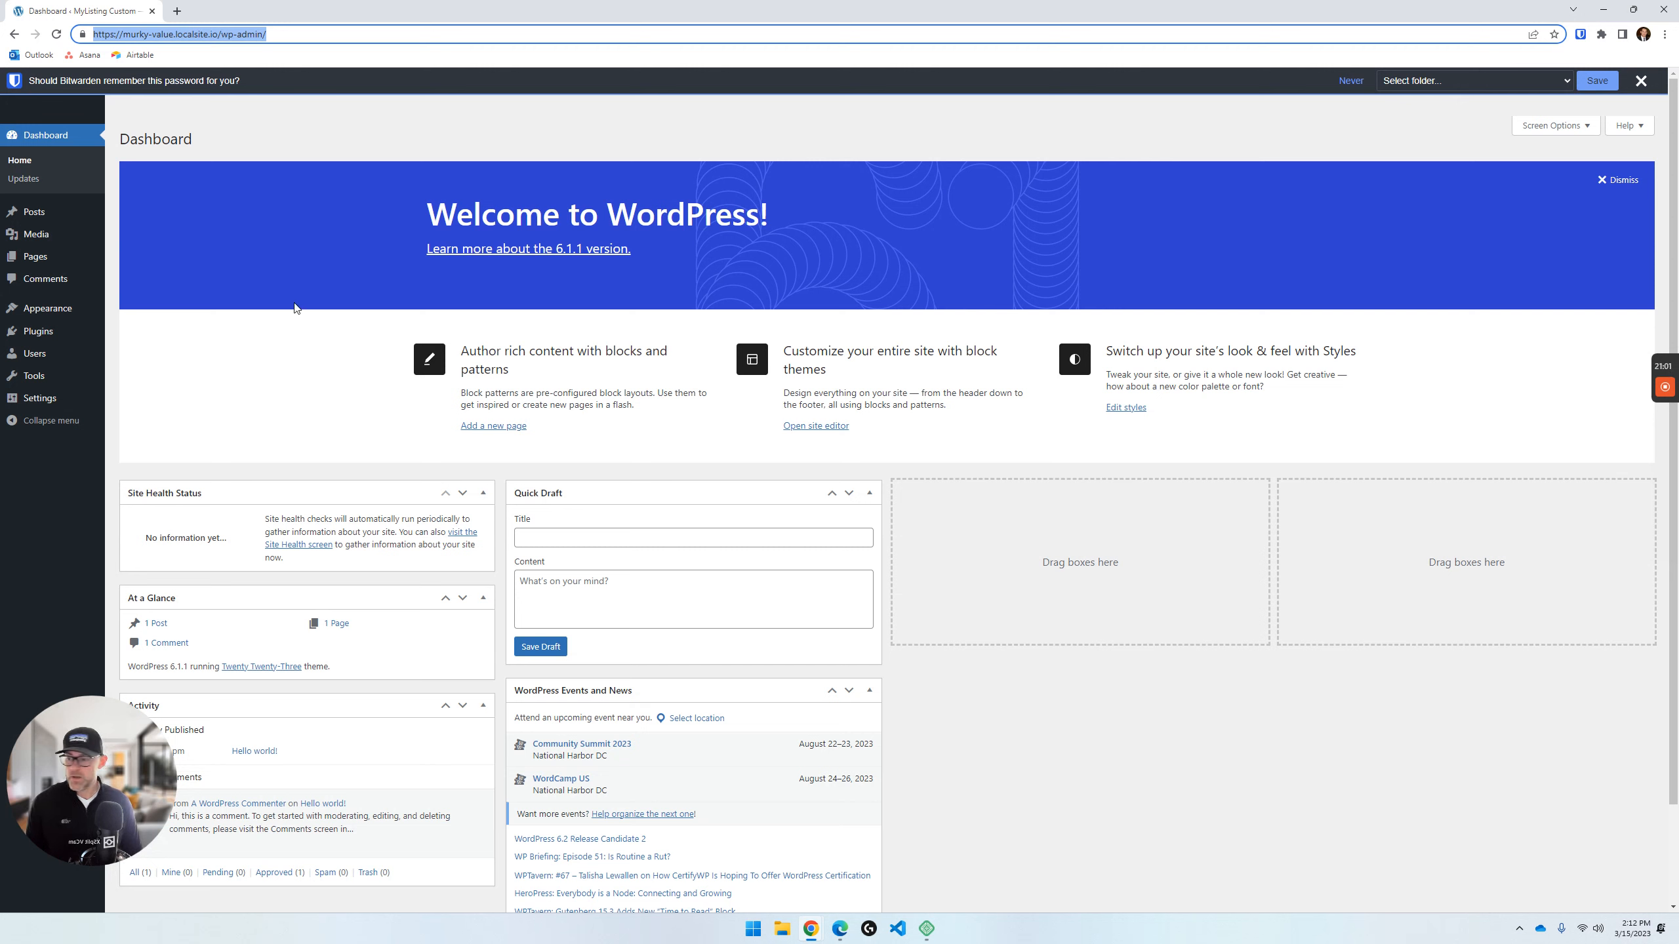
# - Find the Migrate Guru plugin with the search term "guru", install and activate it on MyListing Custom, and reveal its migration key
pyautogui.moveTo(73, 330)
pyautogui.click(125, 352)
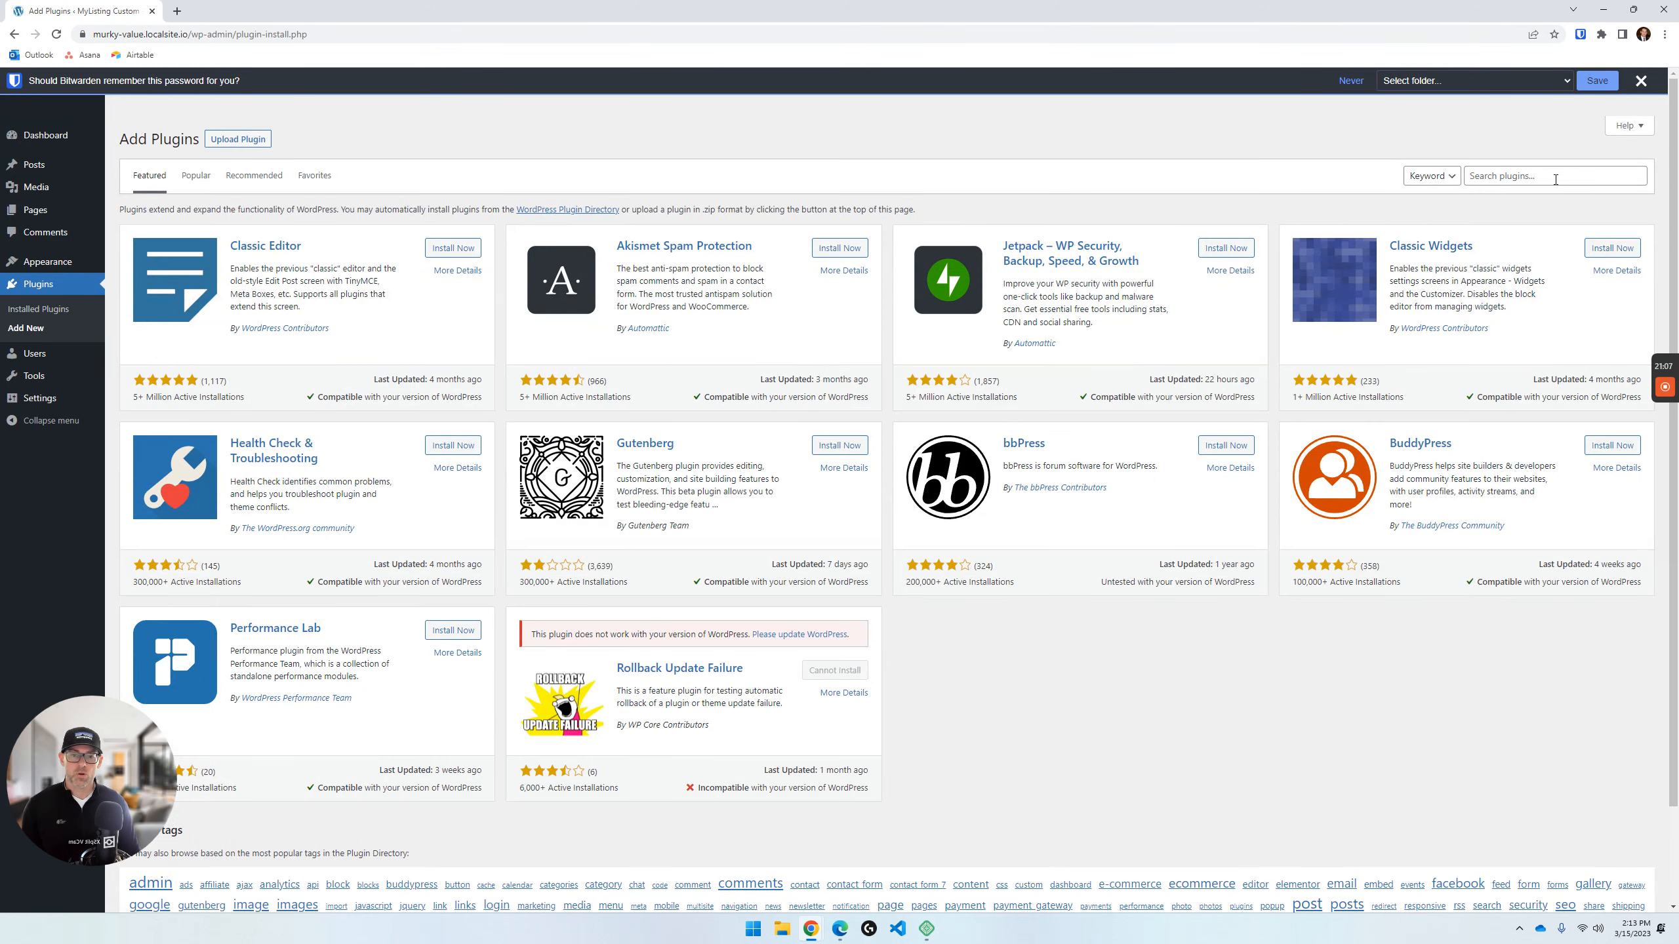
pyautogui.click(1549, 177)
pyautogui.write('guru')
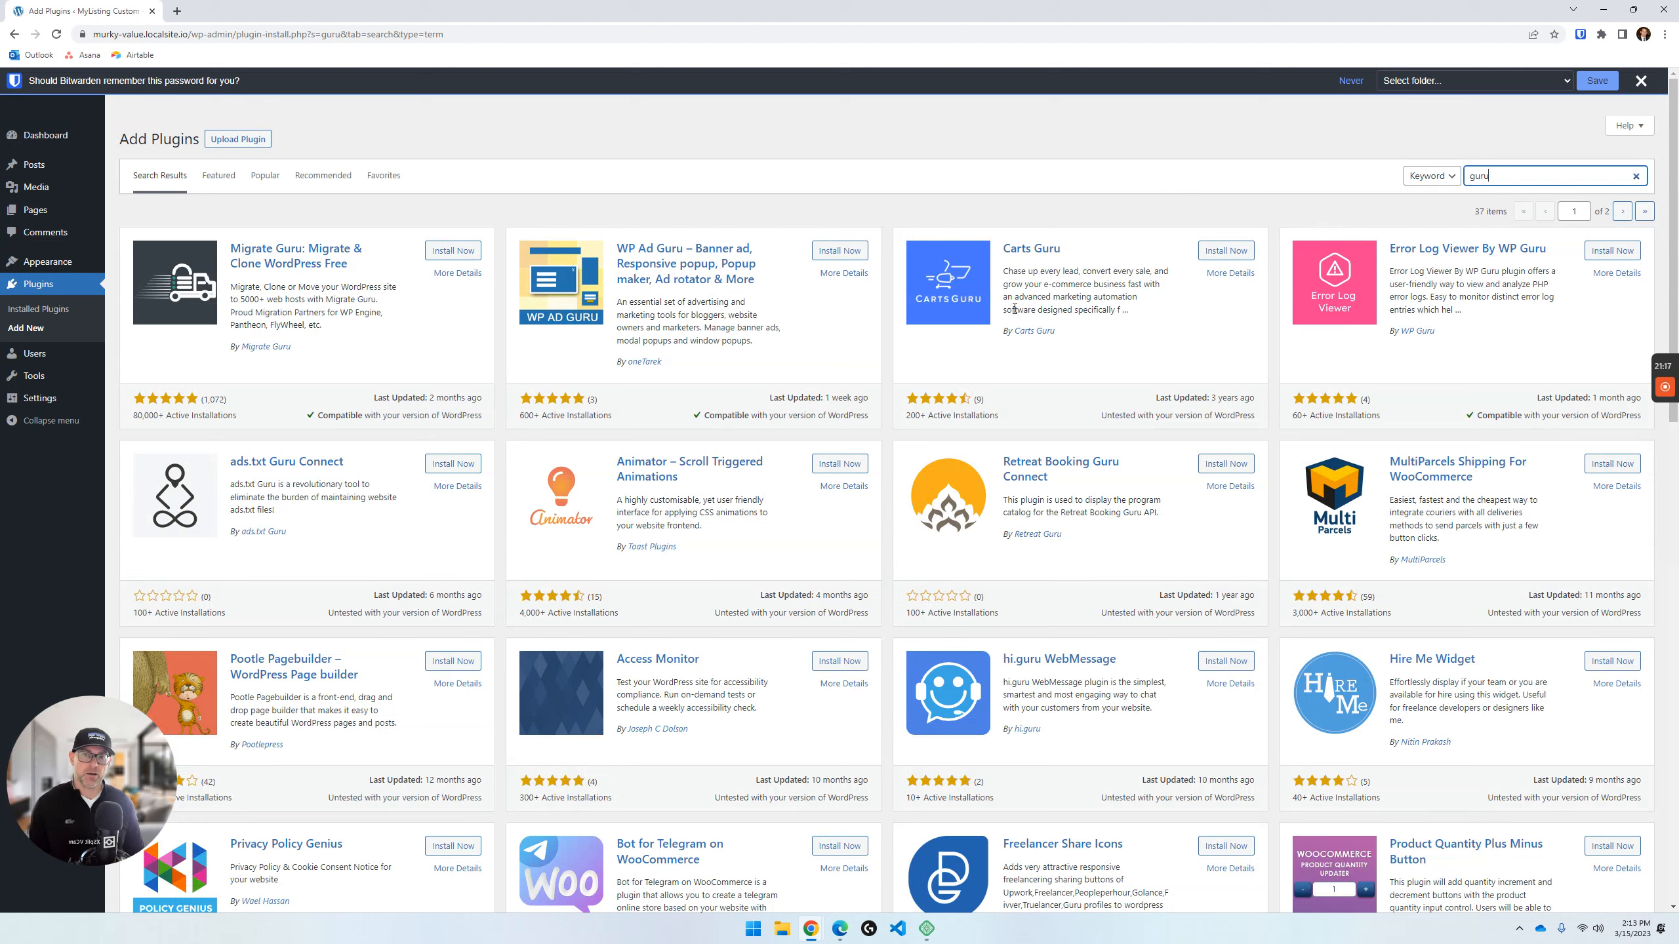
pyautogui.click(440, 252)
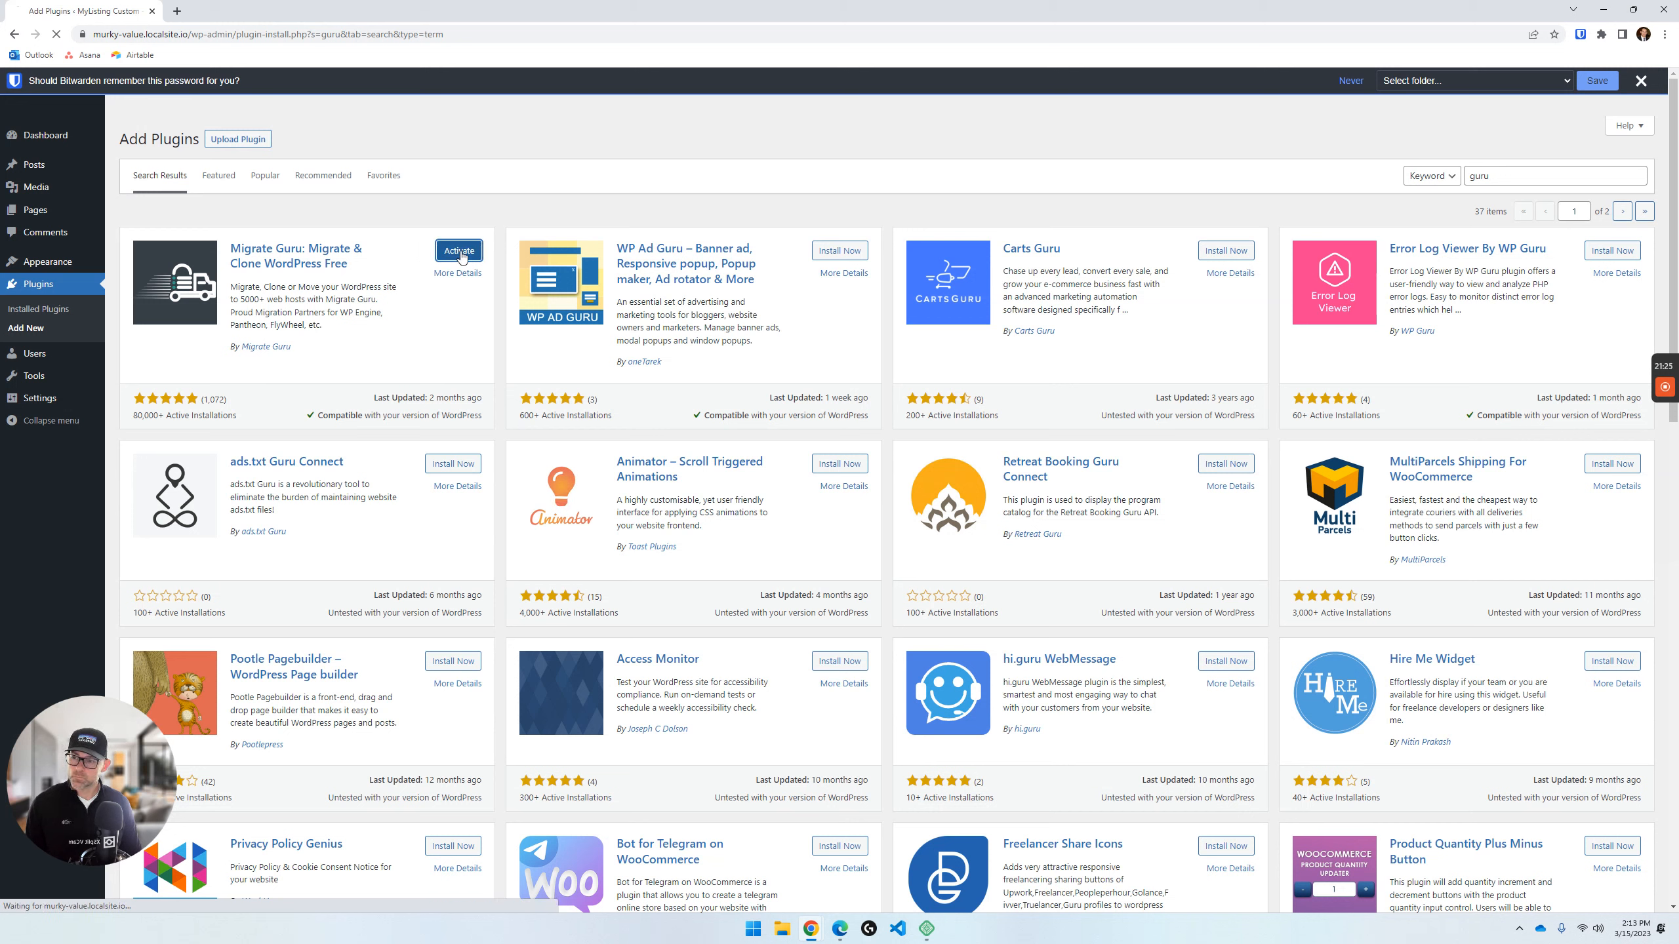
pyautogui.click(463, 255)
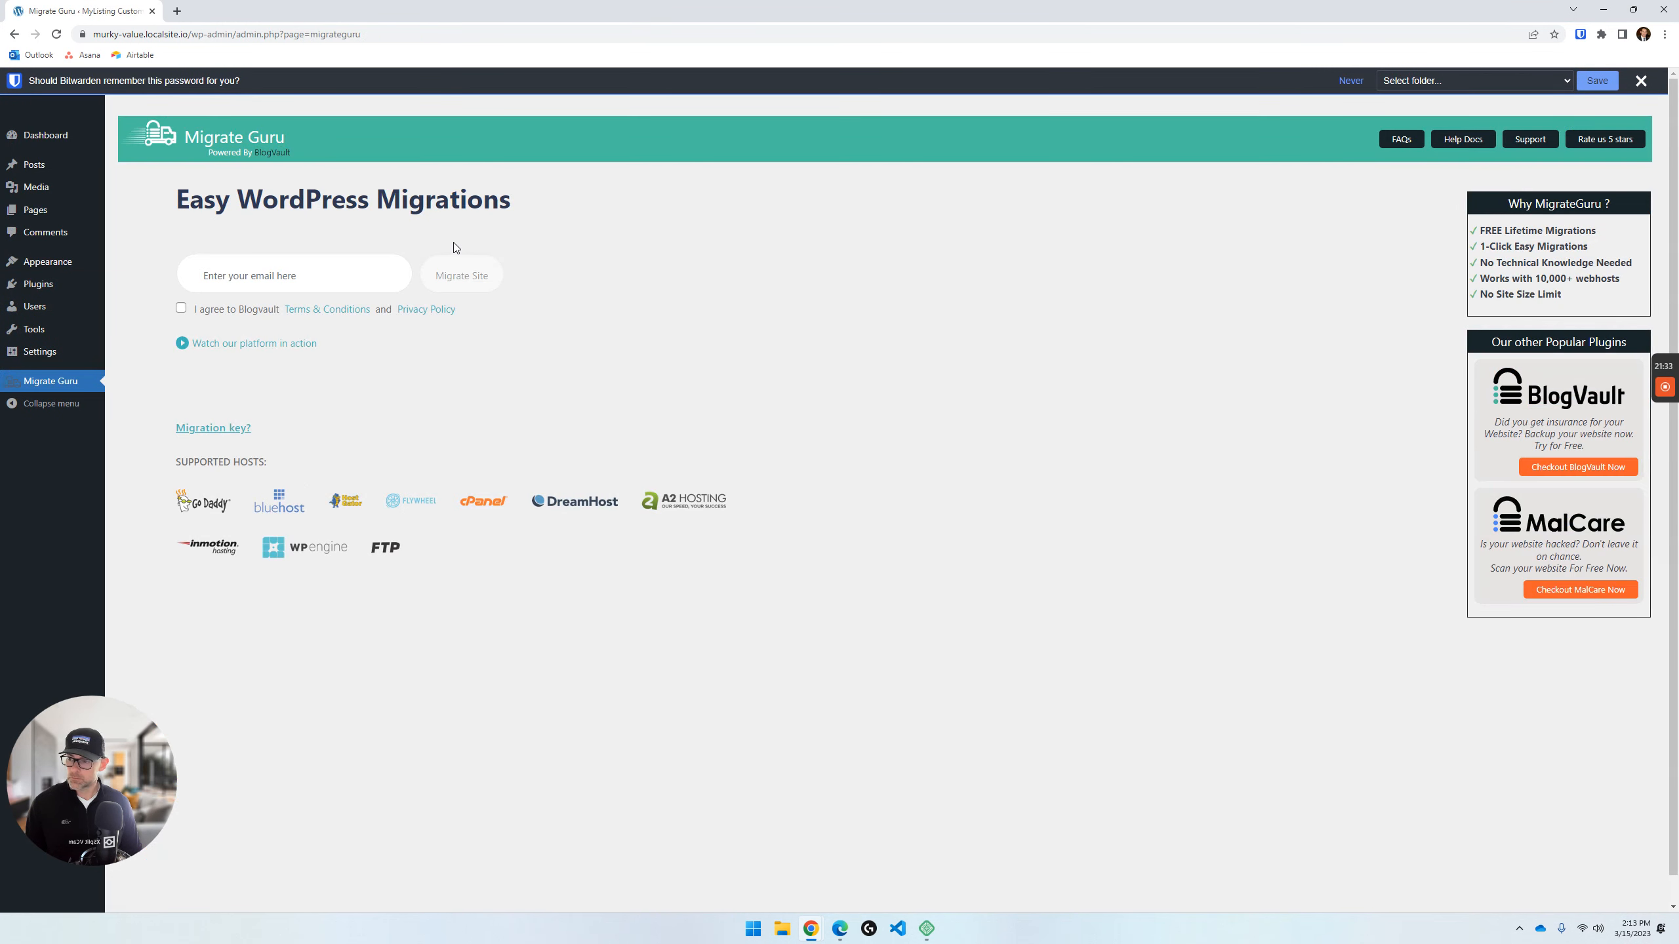
pyautogui.click(219, 430)
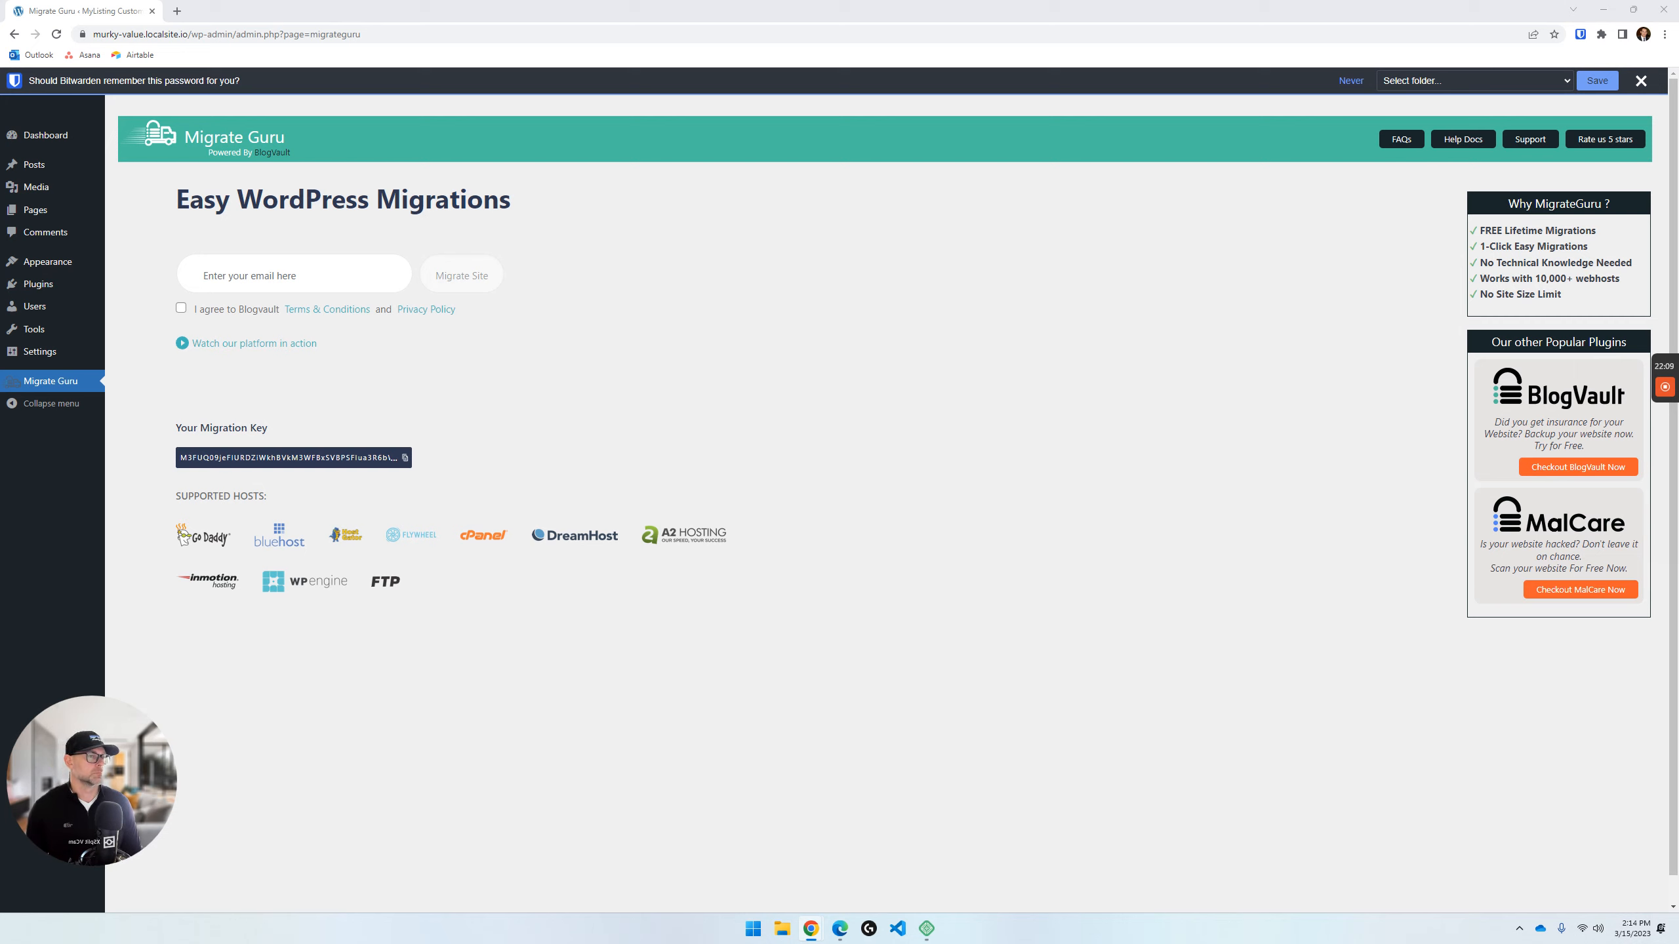
# - Bring the Sandbox dashboard tab from sandboxm.kinsta.cloud into this Chrome window, placed first, and show it
pyautogui.moveTo(1678, 529); pyautogui.dragTo(115, 3)
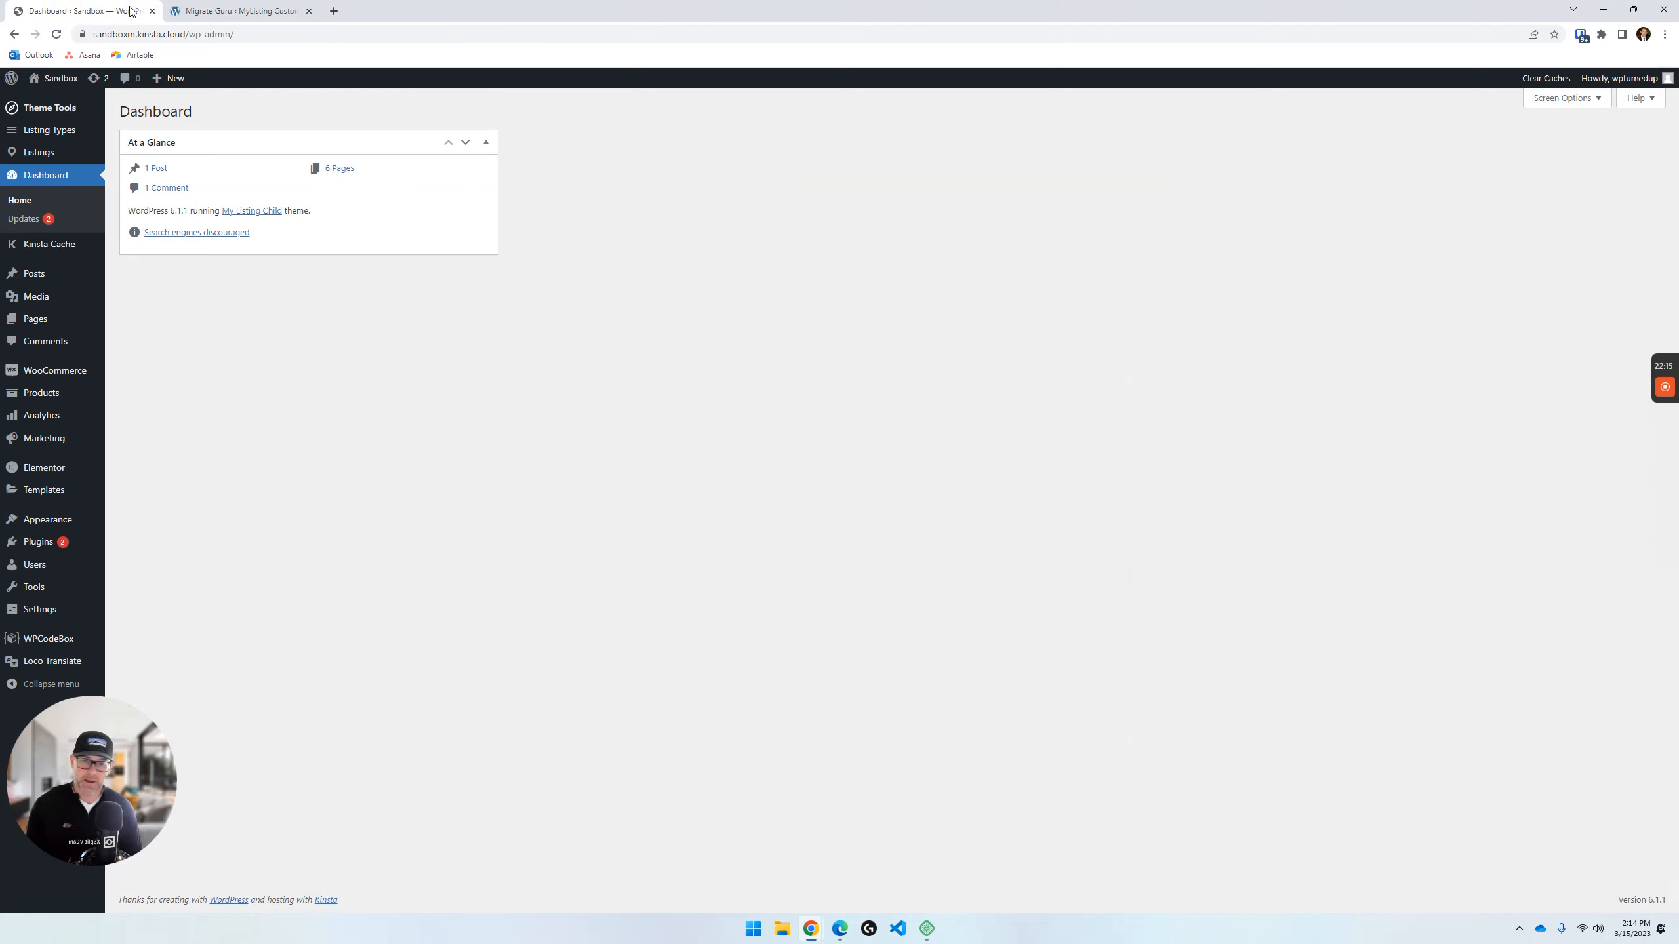
pyautogui.click(250, 12)
pyautogui.click(86, 10)
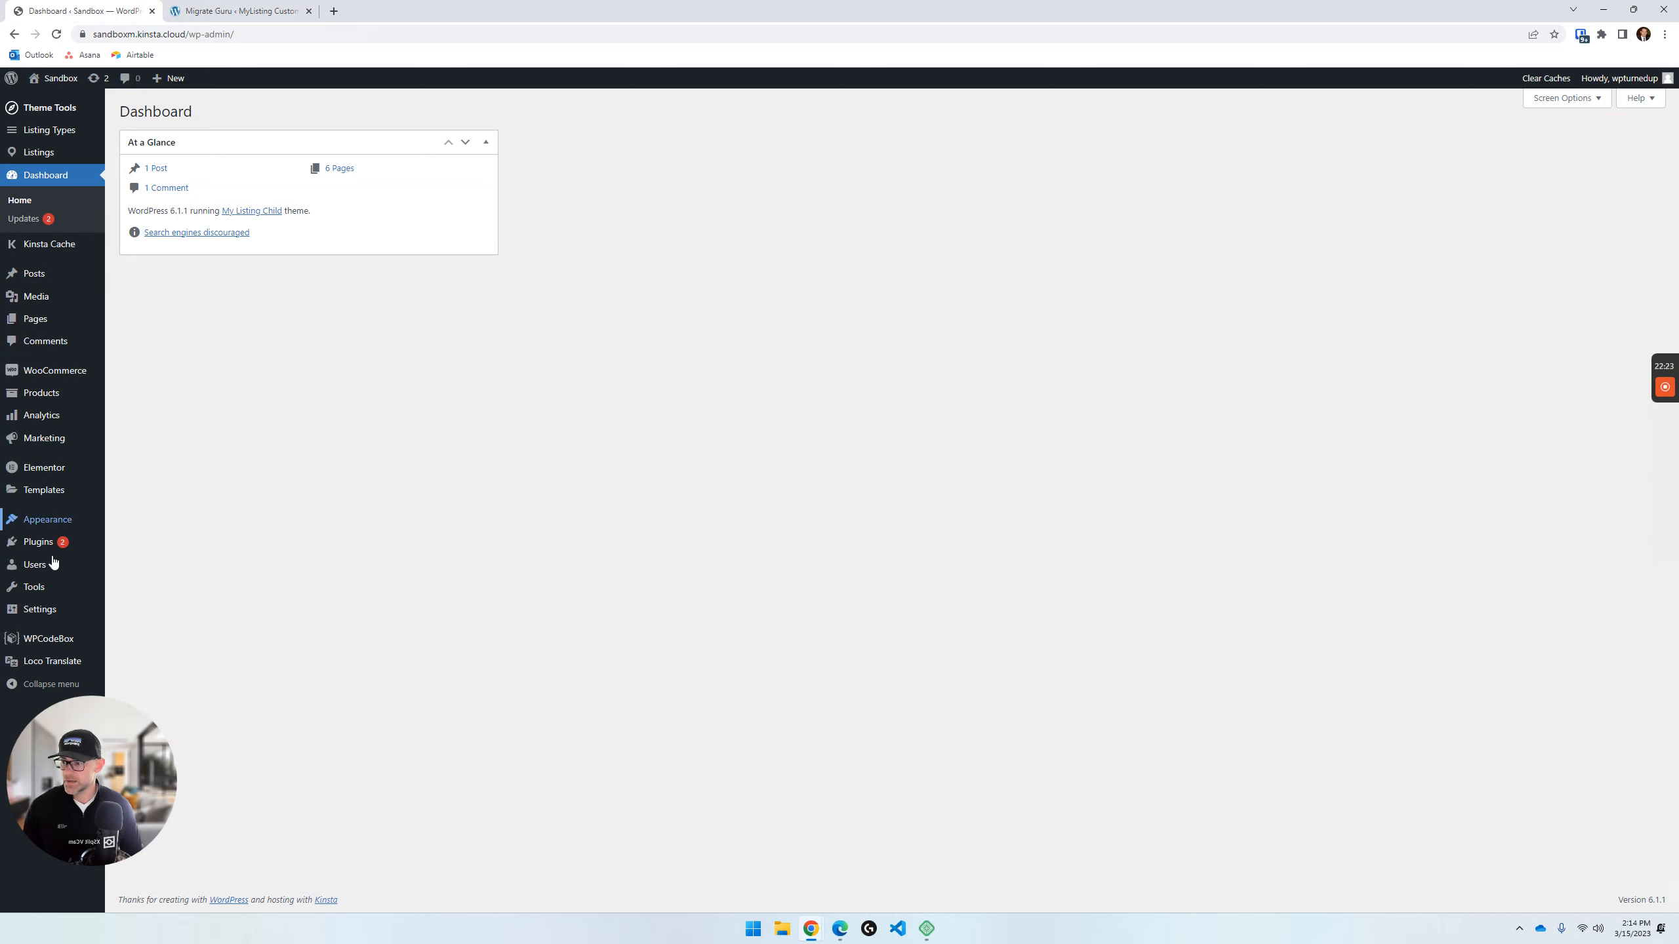
# - Search the Sandbox site's new plugins for "guru", then install and activate Migrate Guru
pyautogui.moveTo(48, 587)
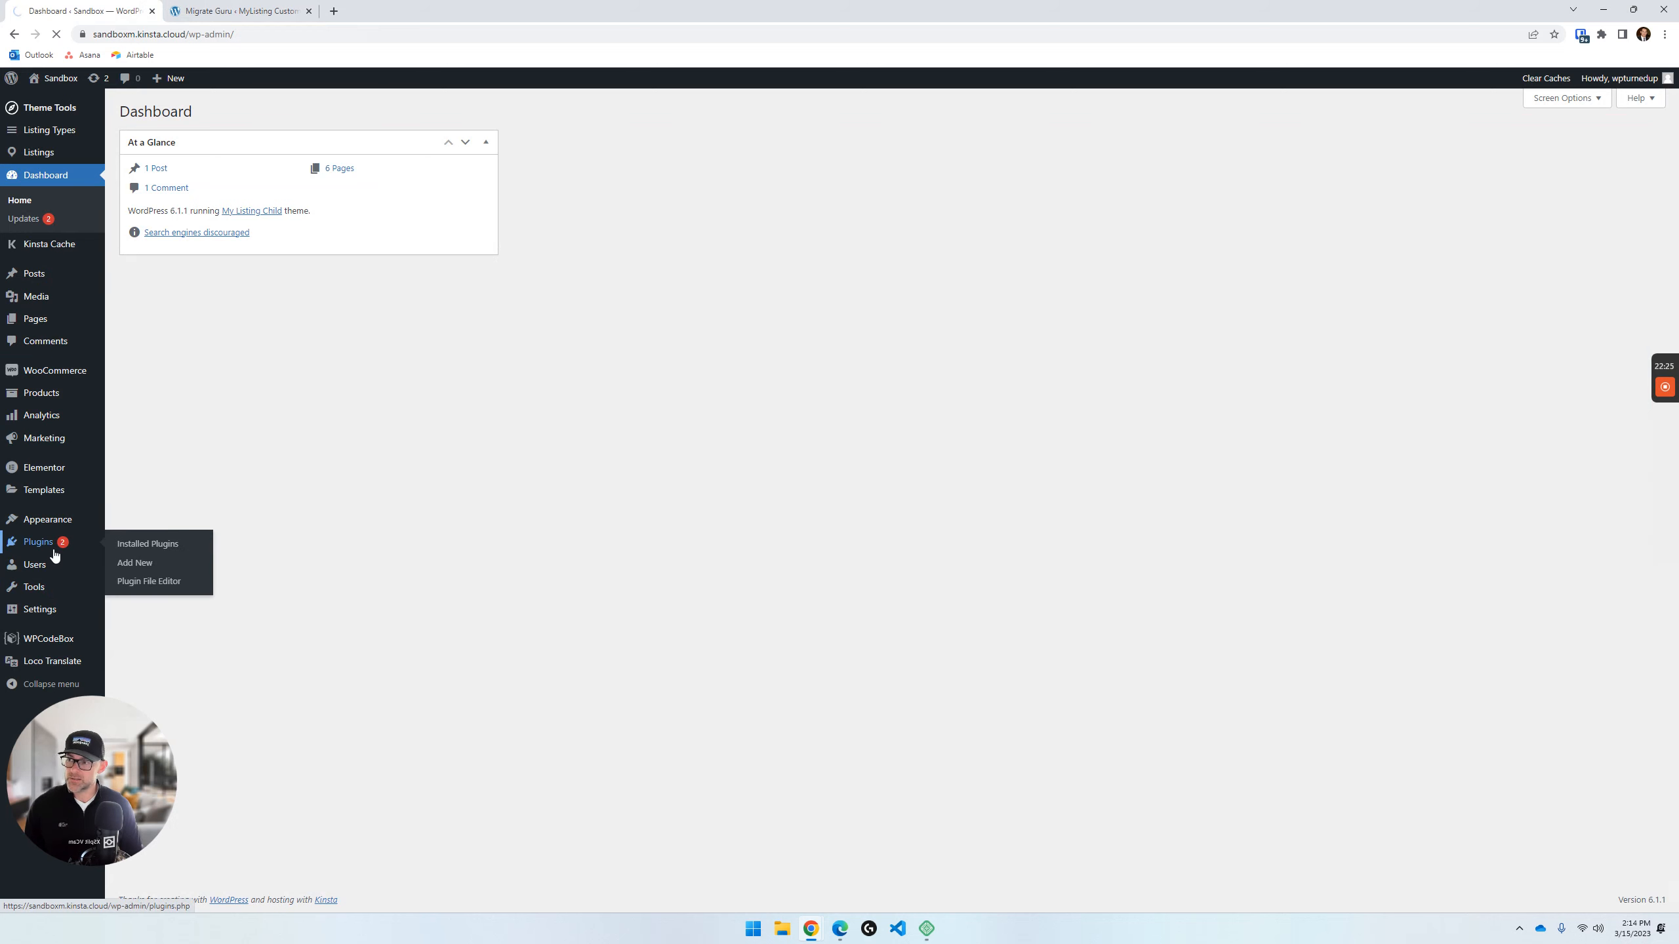
pyautogui.click(50, 551)
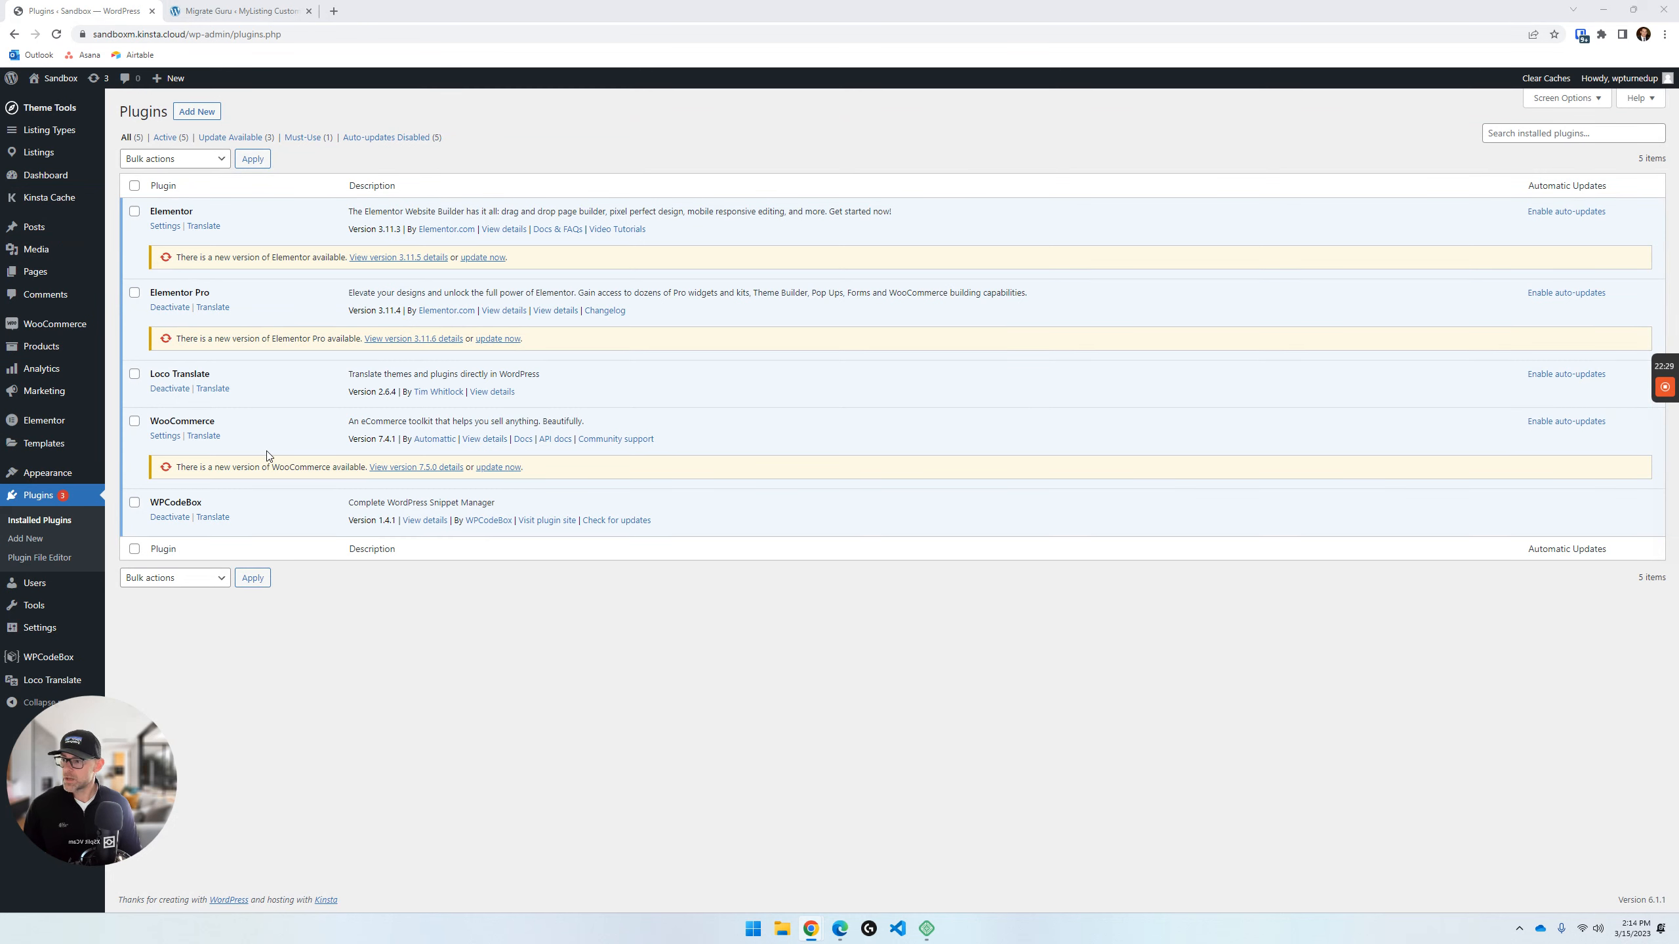
pyautogui.click(196, 110)
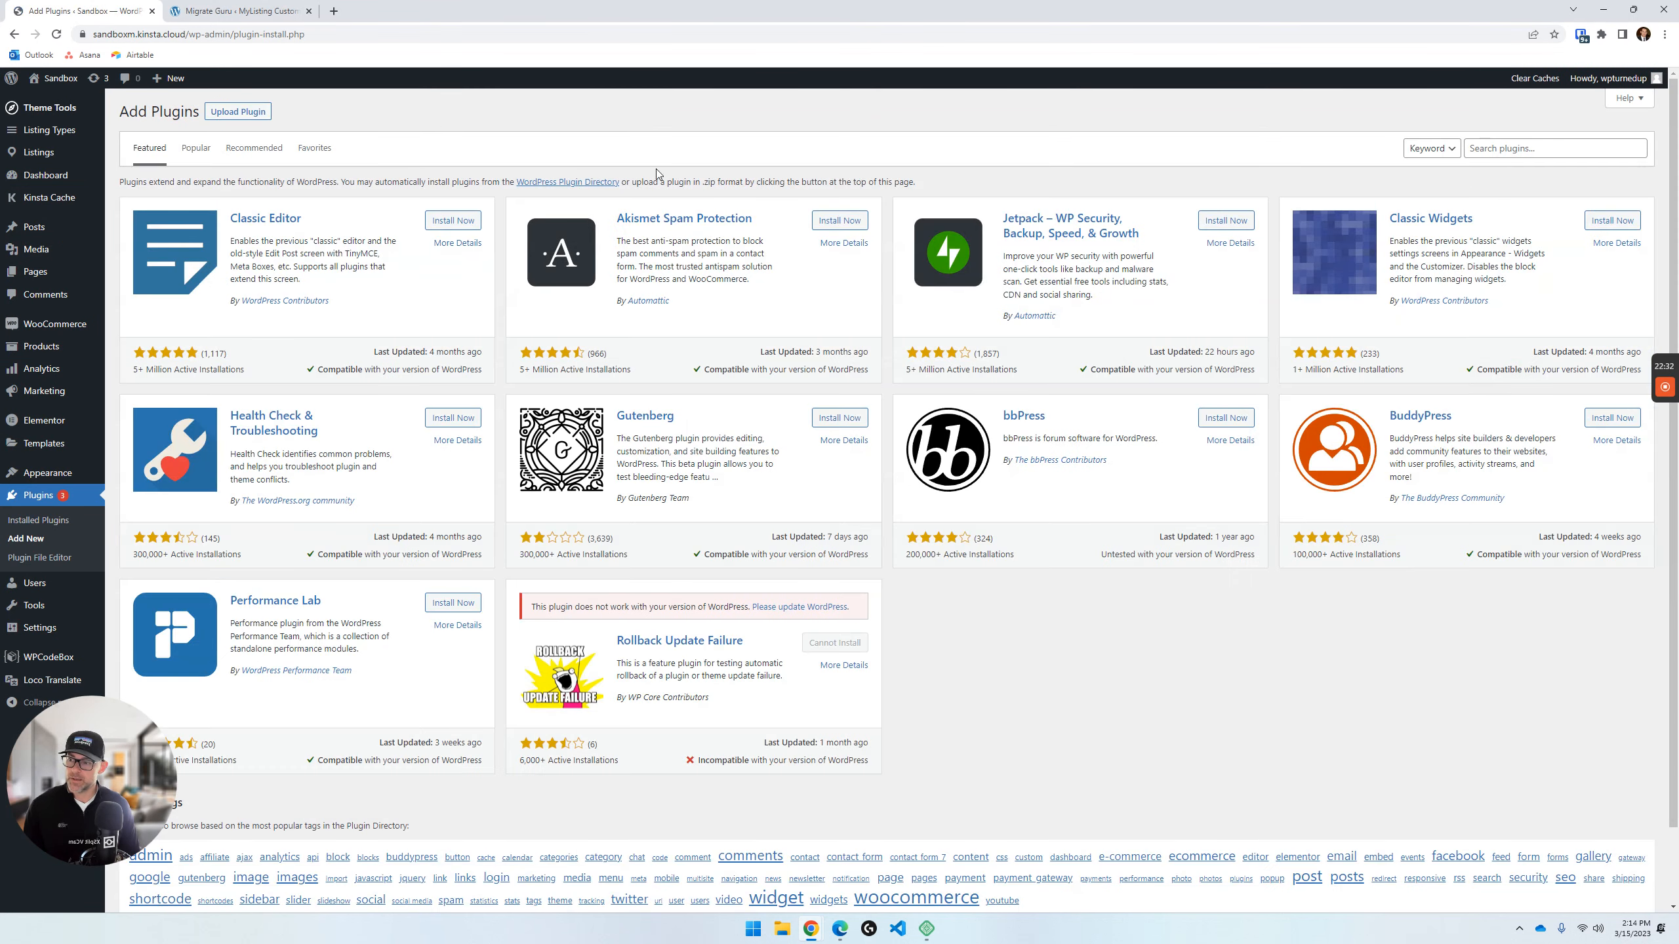
pyautogui.click(1481, 148)
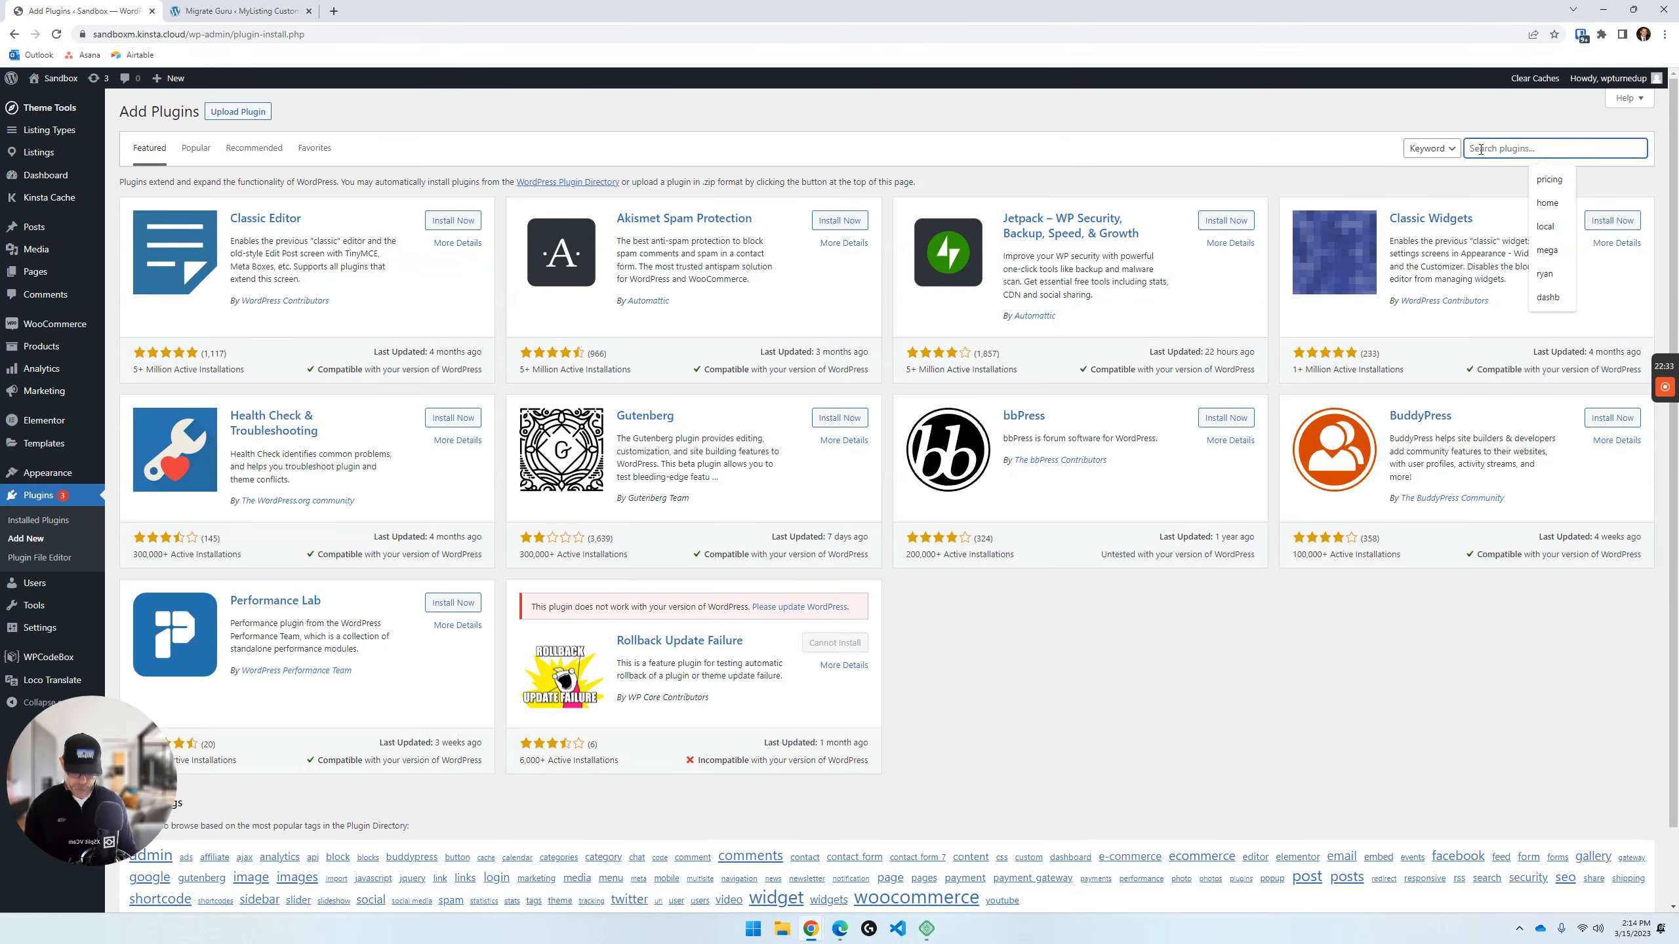
pyautogui.write('guru')
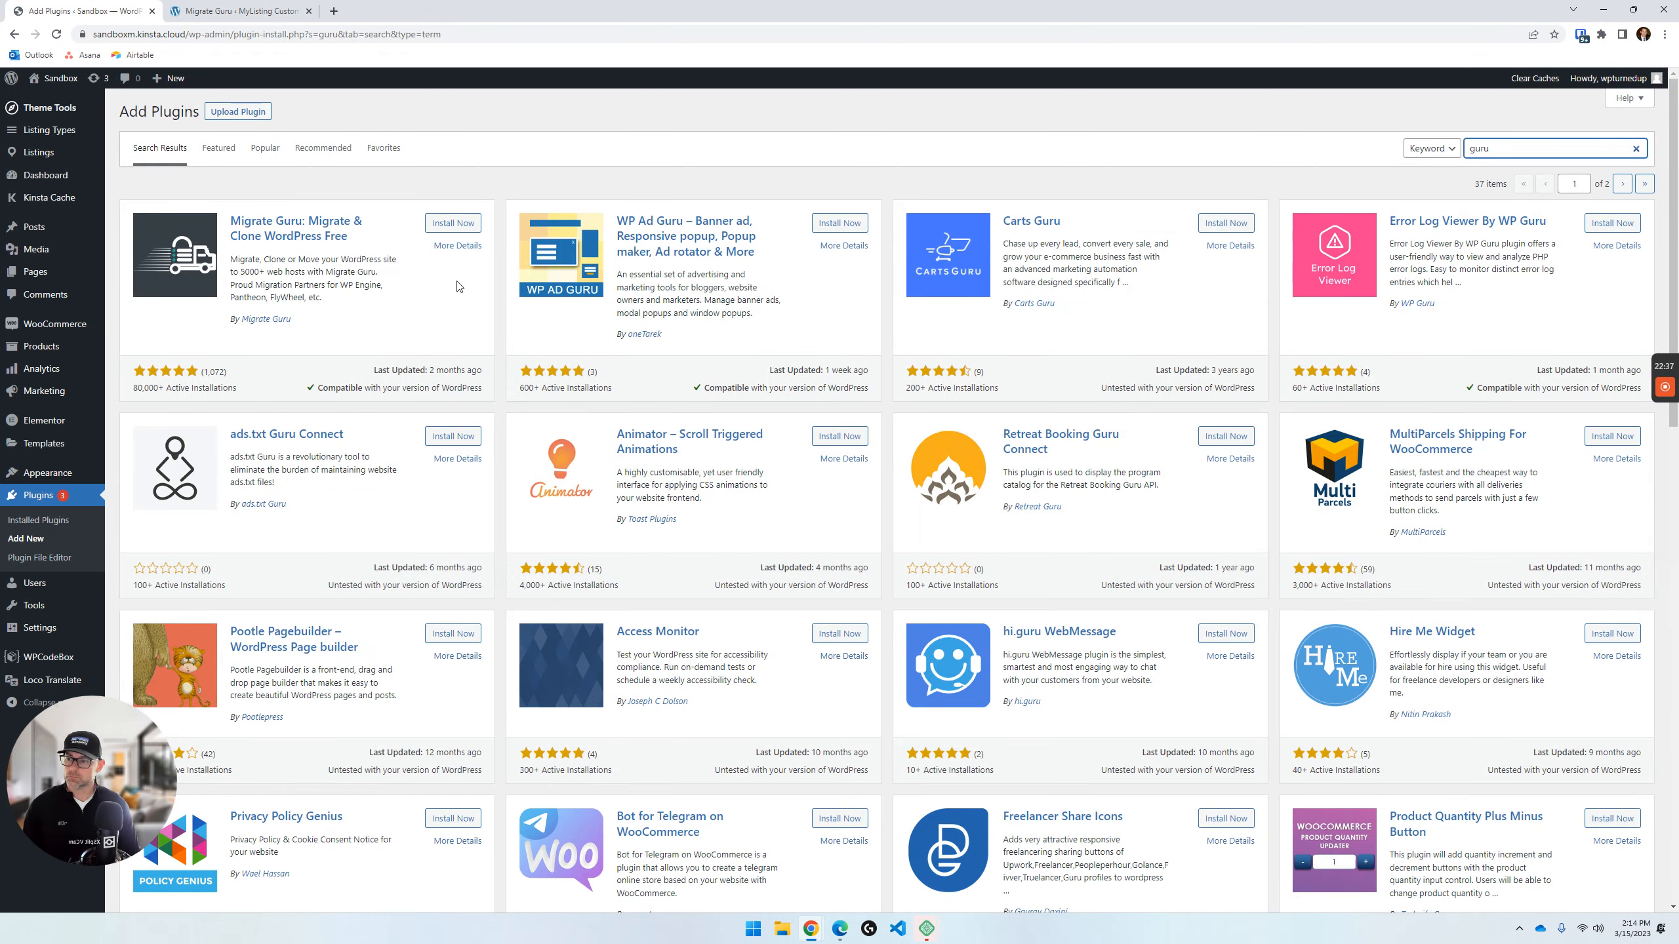
pyautogui.click(451, 225)
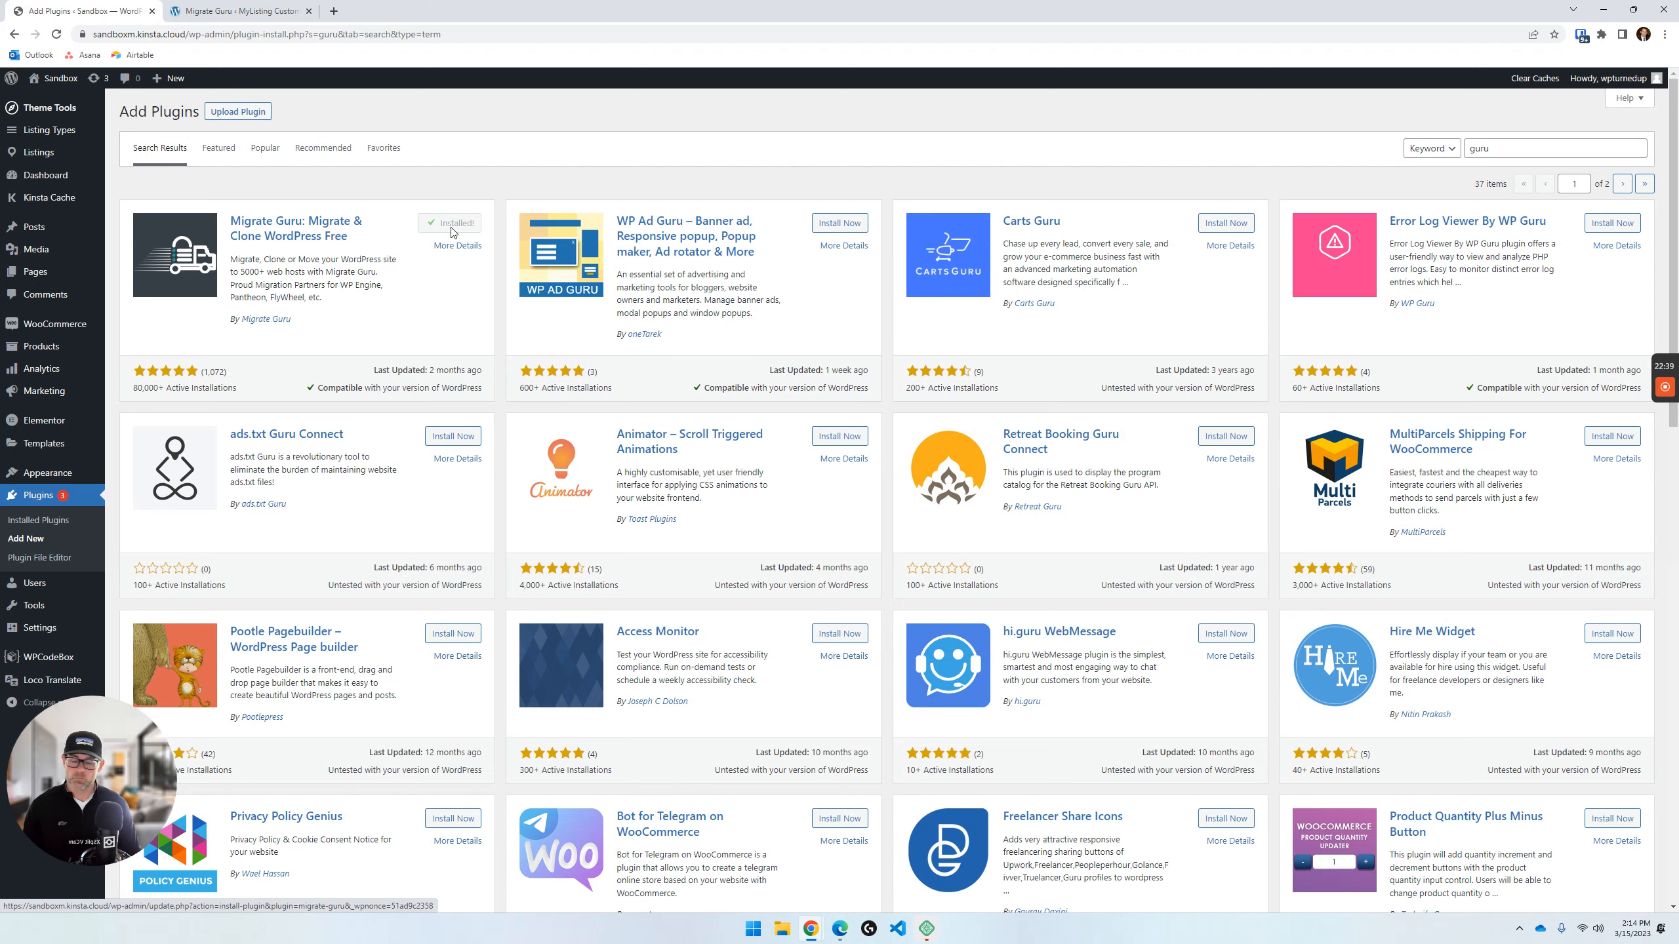
pyautogui.click(452, 231)
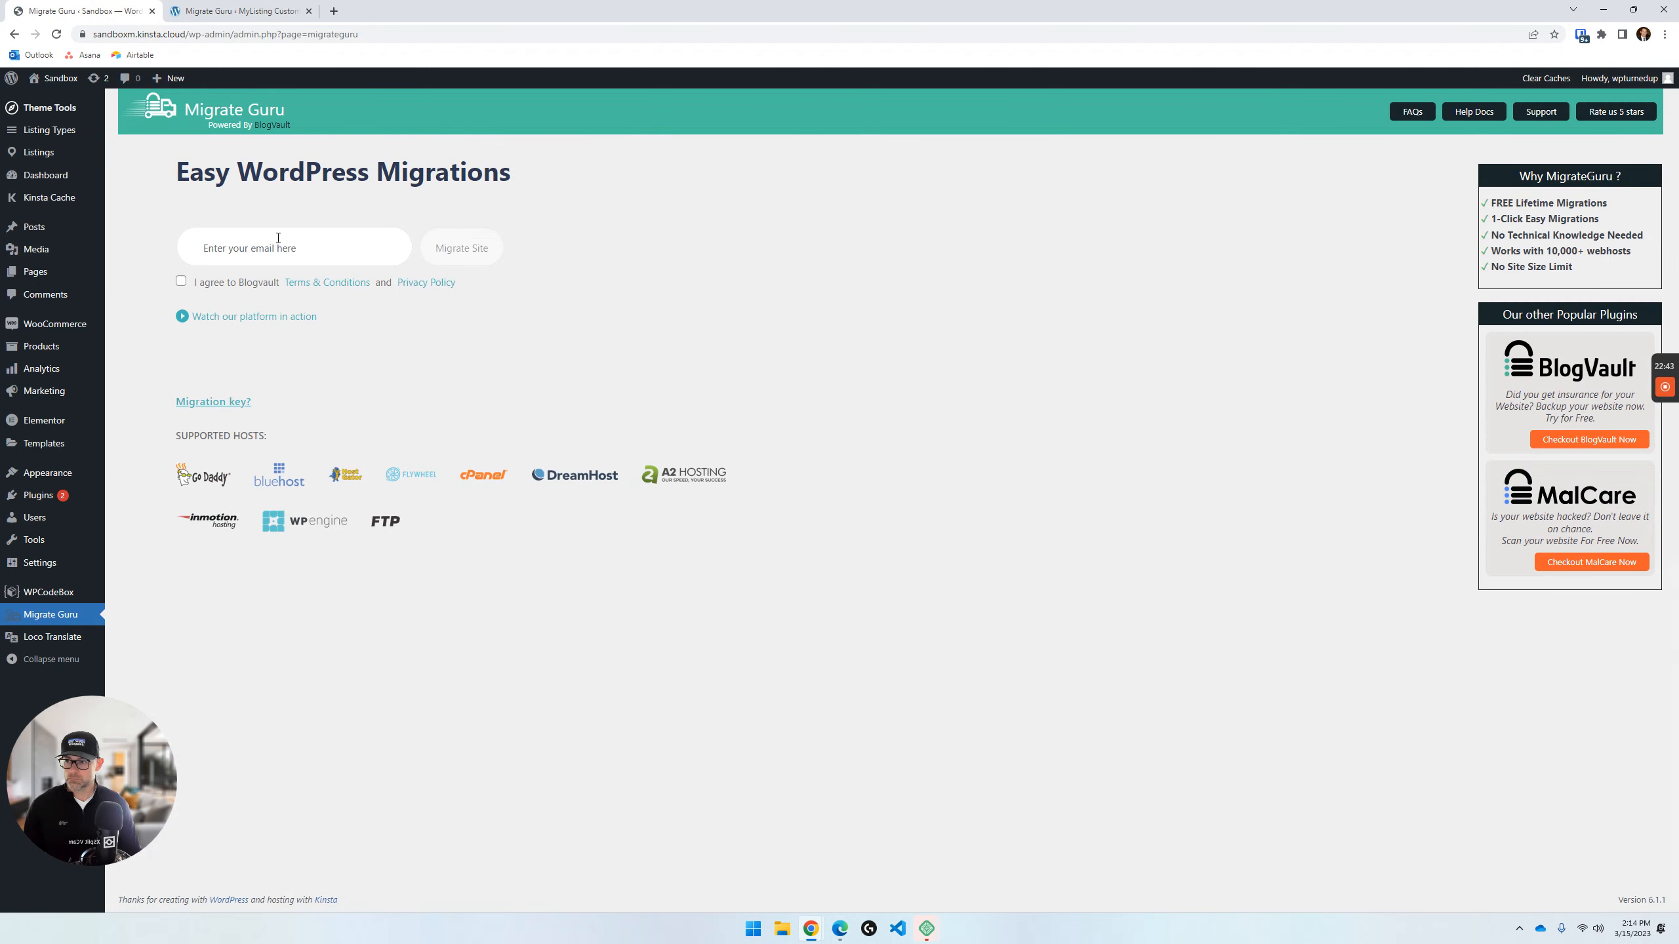
# - Start a site migration from Sandbox with the account e-mail and the accepted terms, choosing Other Hosts as the destination
pyautogui.click(281, 230)
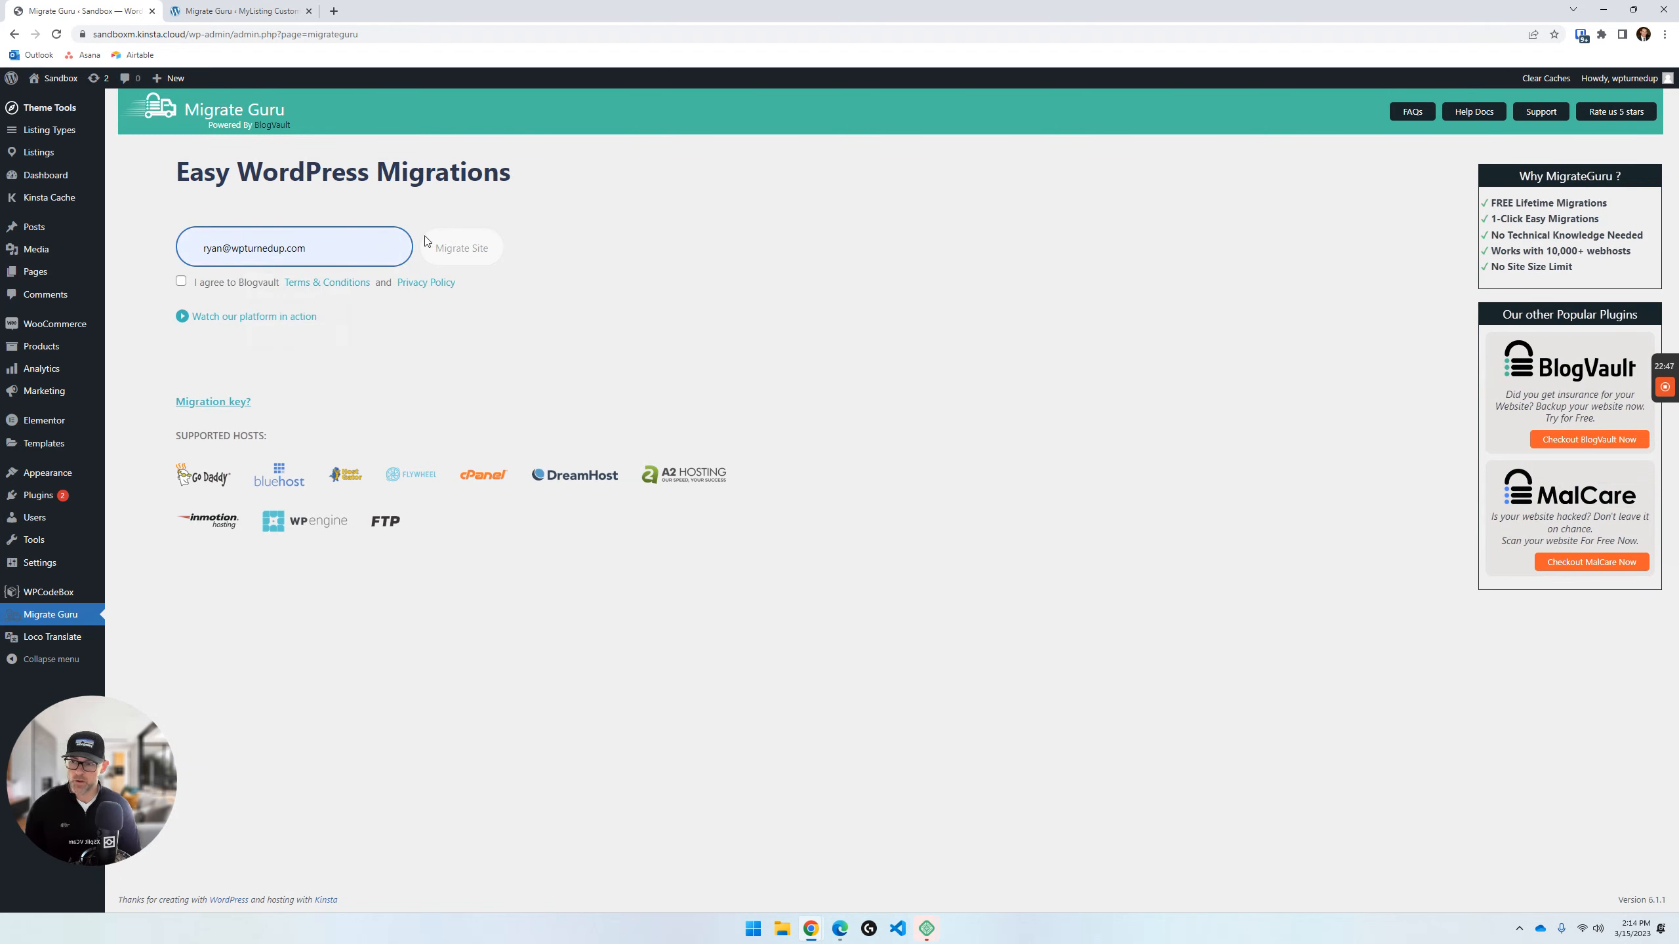
pyautogui.click(182, 284)
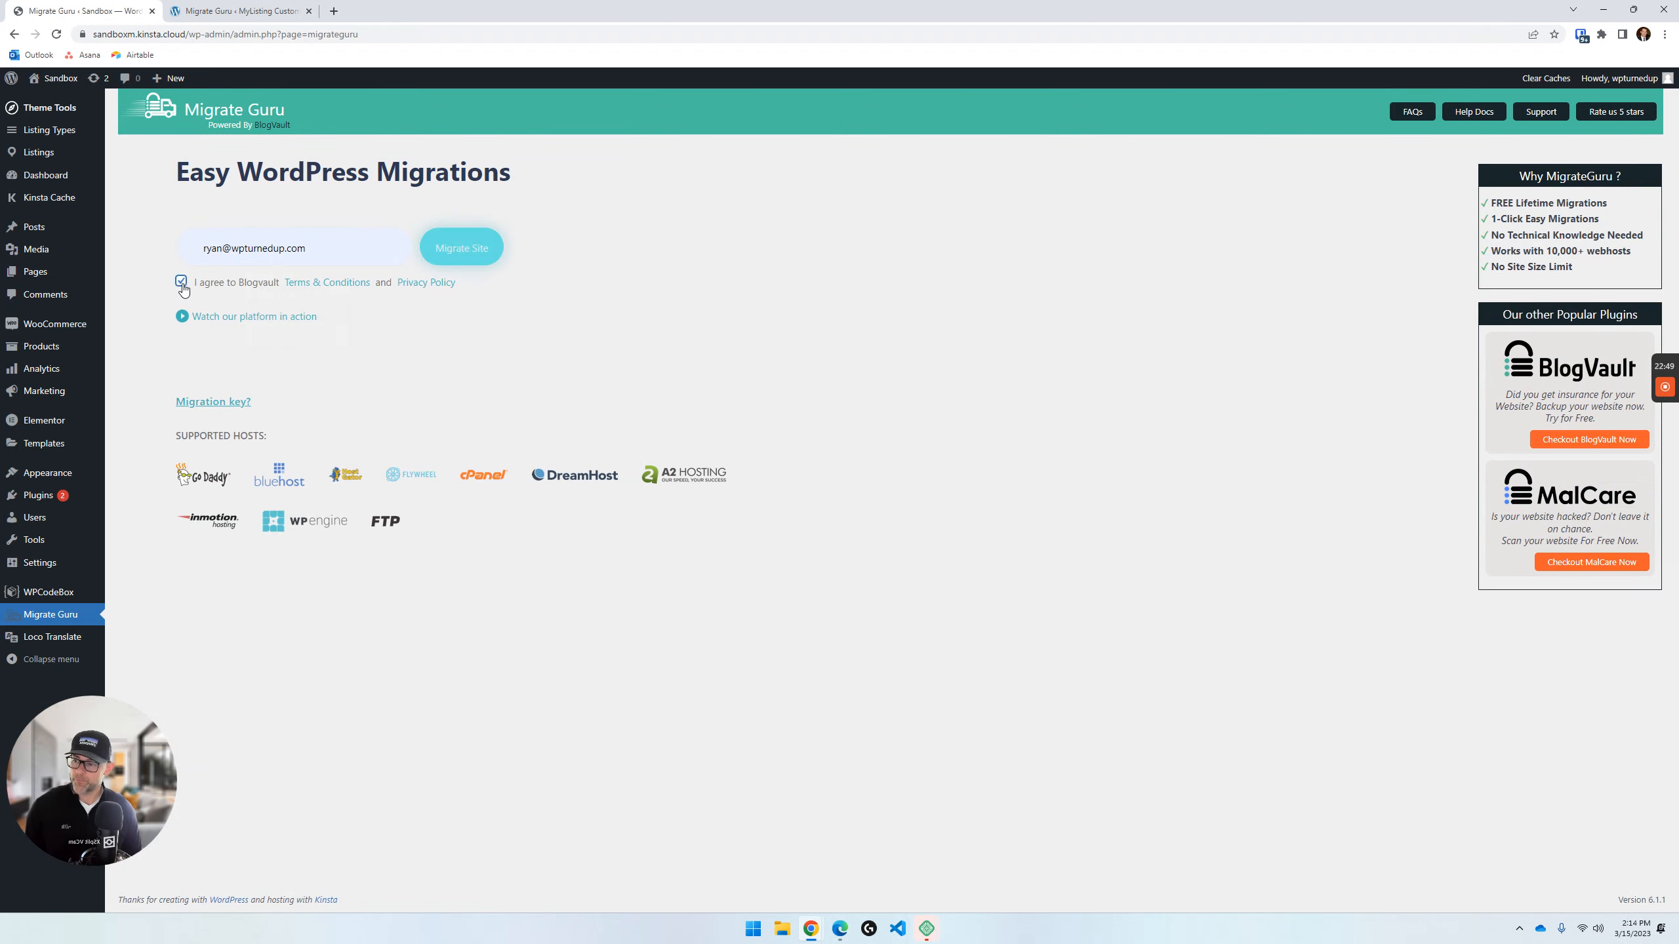
pyautogui.click(490, 250)
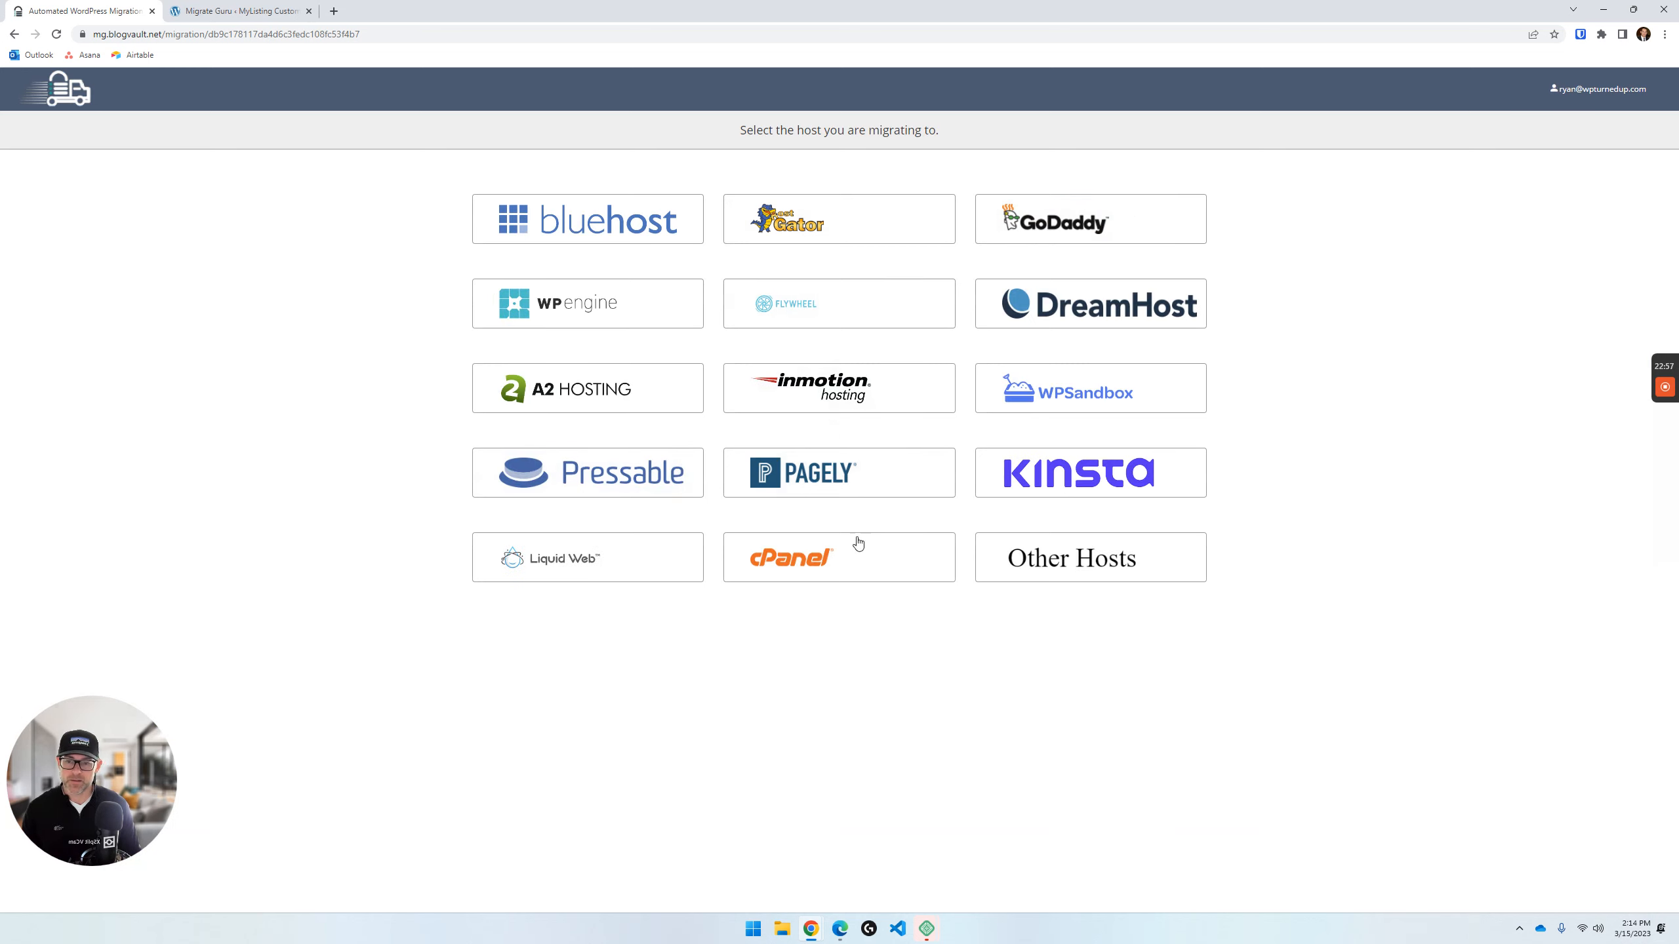
pyautogui.click(1074, 562)
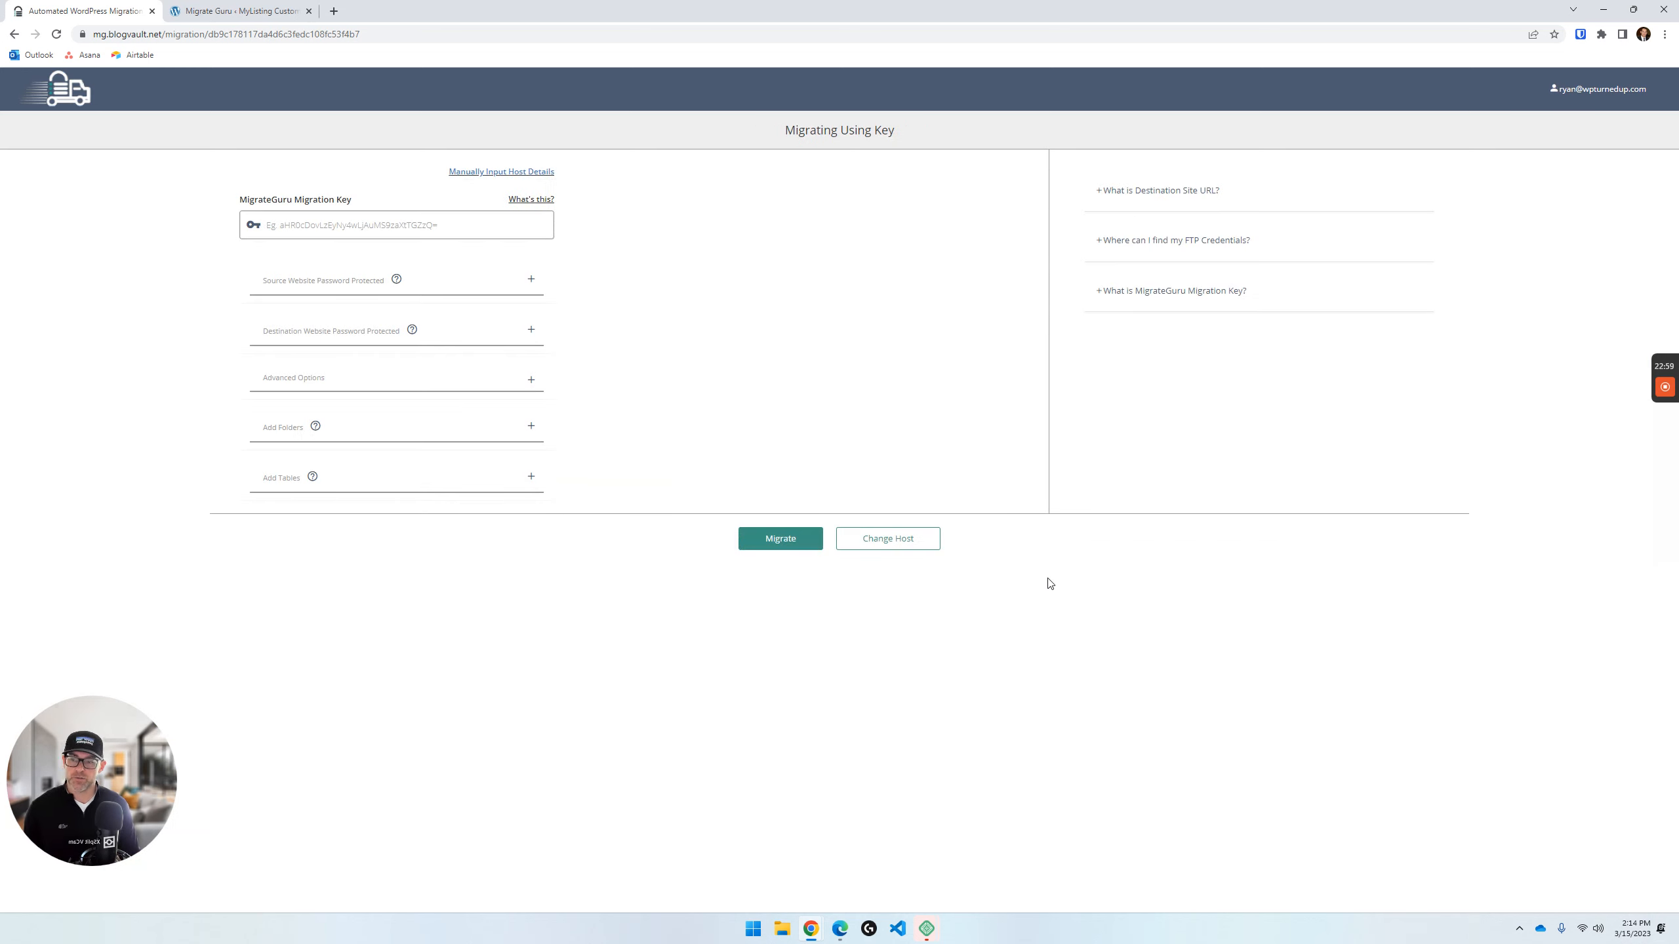
# - Paste the migration key from the MyListing Custom site into the MigrateGuru Migration Key field
pyautogui.click(277, 14)
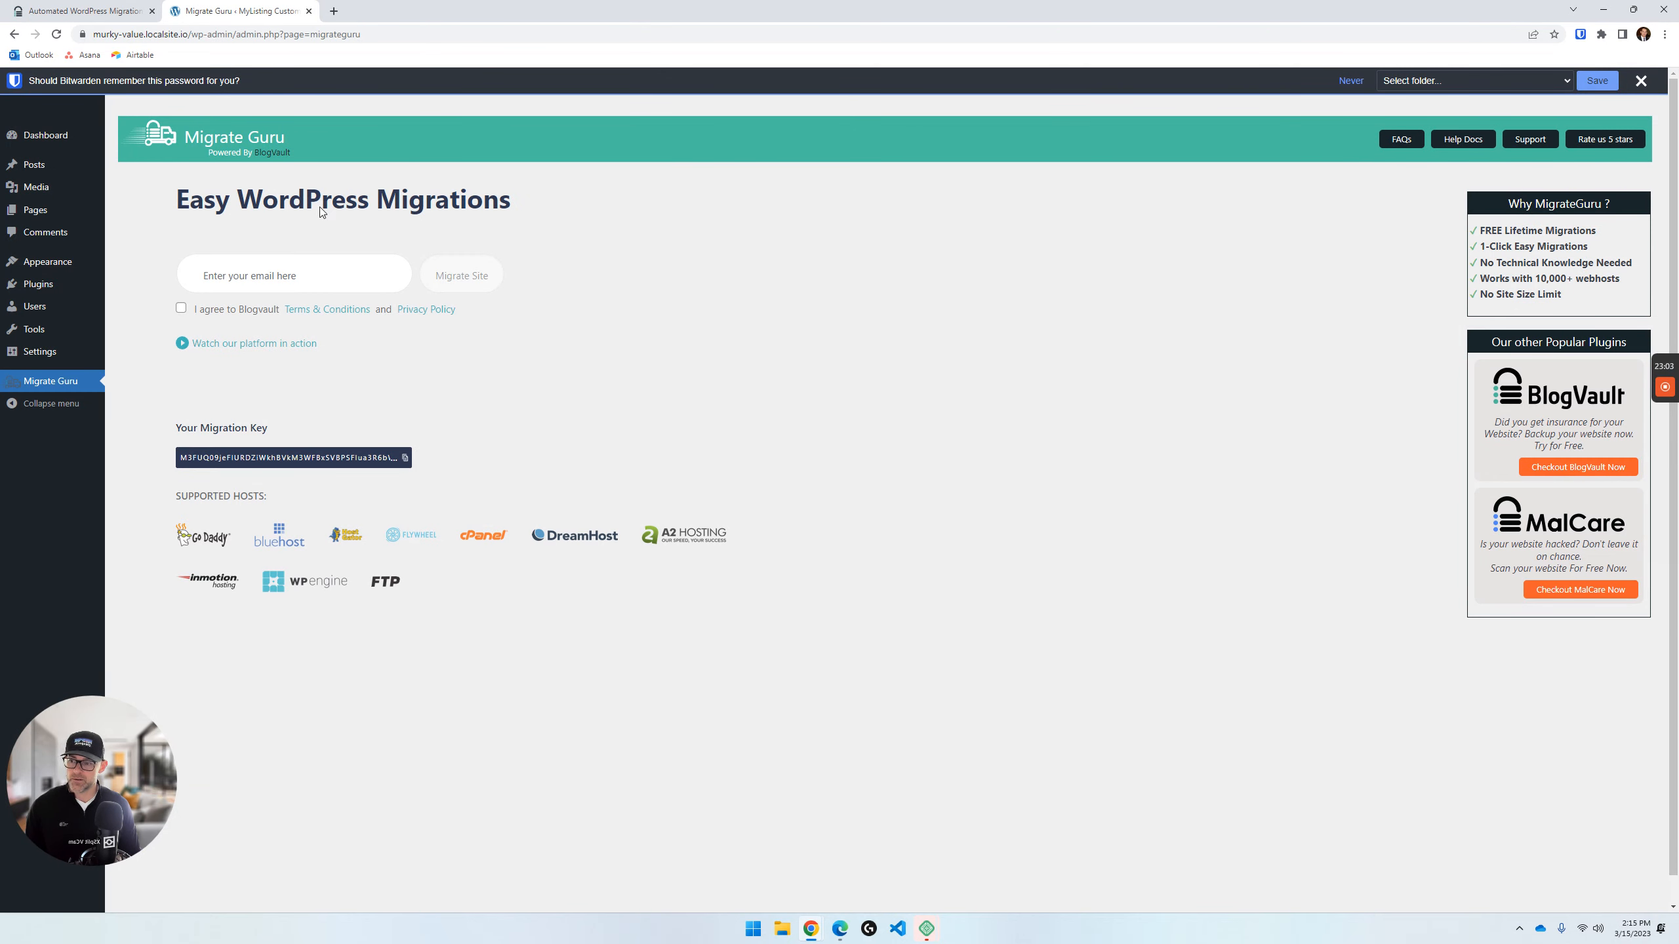
pyautogui.click(125, 7)
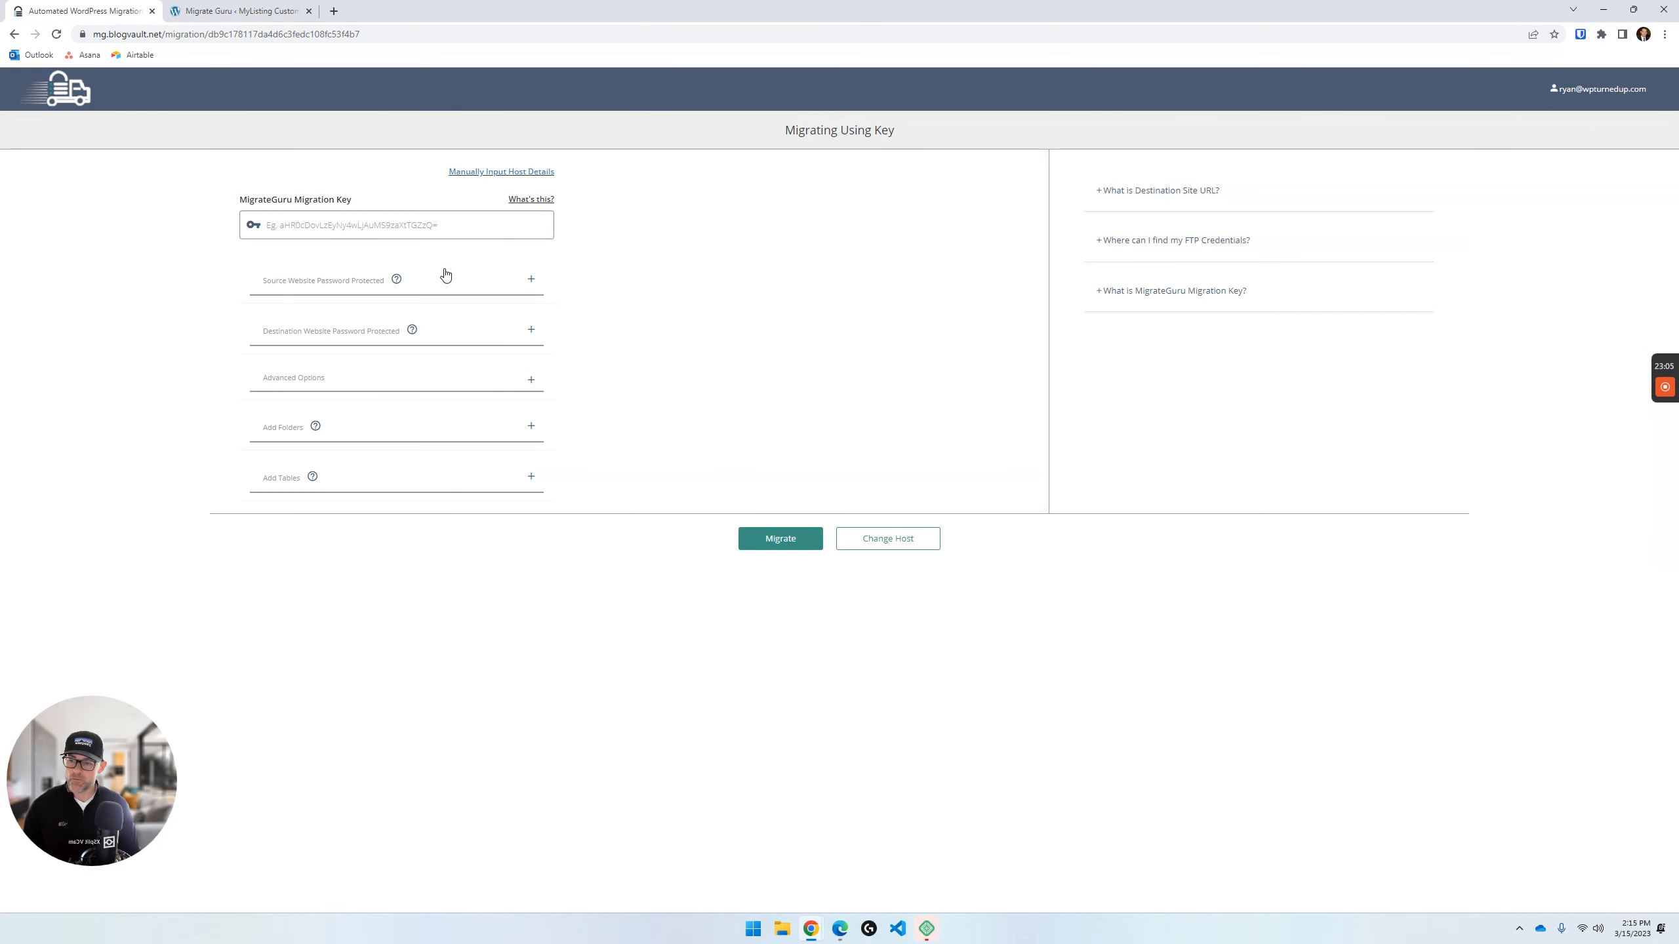
pyautogui.click(436, 228)
pyautogui.hotkey('ctrl', 'v')
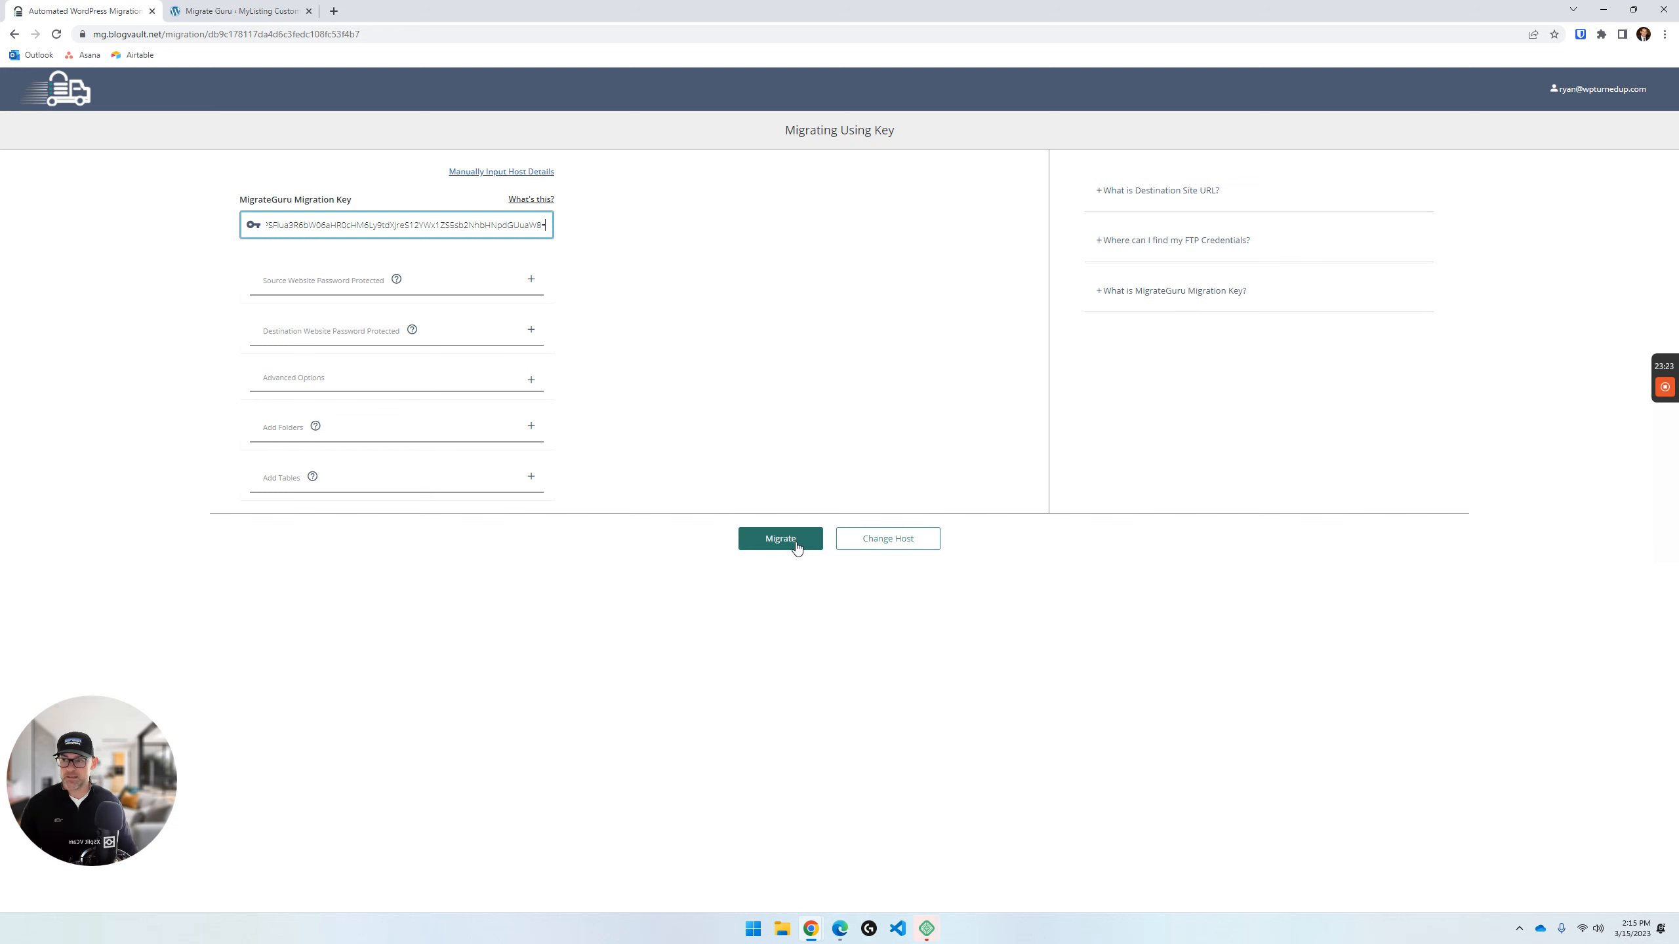
# - Compare the MyListing Custom Migrate Guru page with the migration form, and close the form without migrating
pyautogui.click(238, 11)
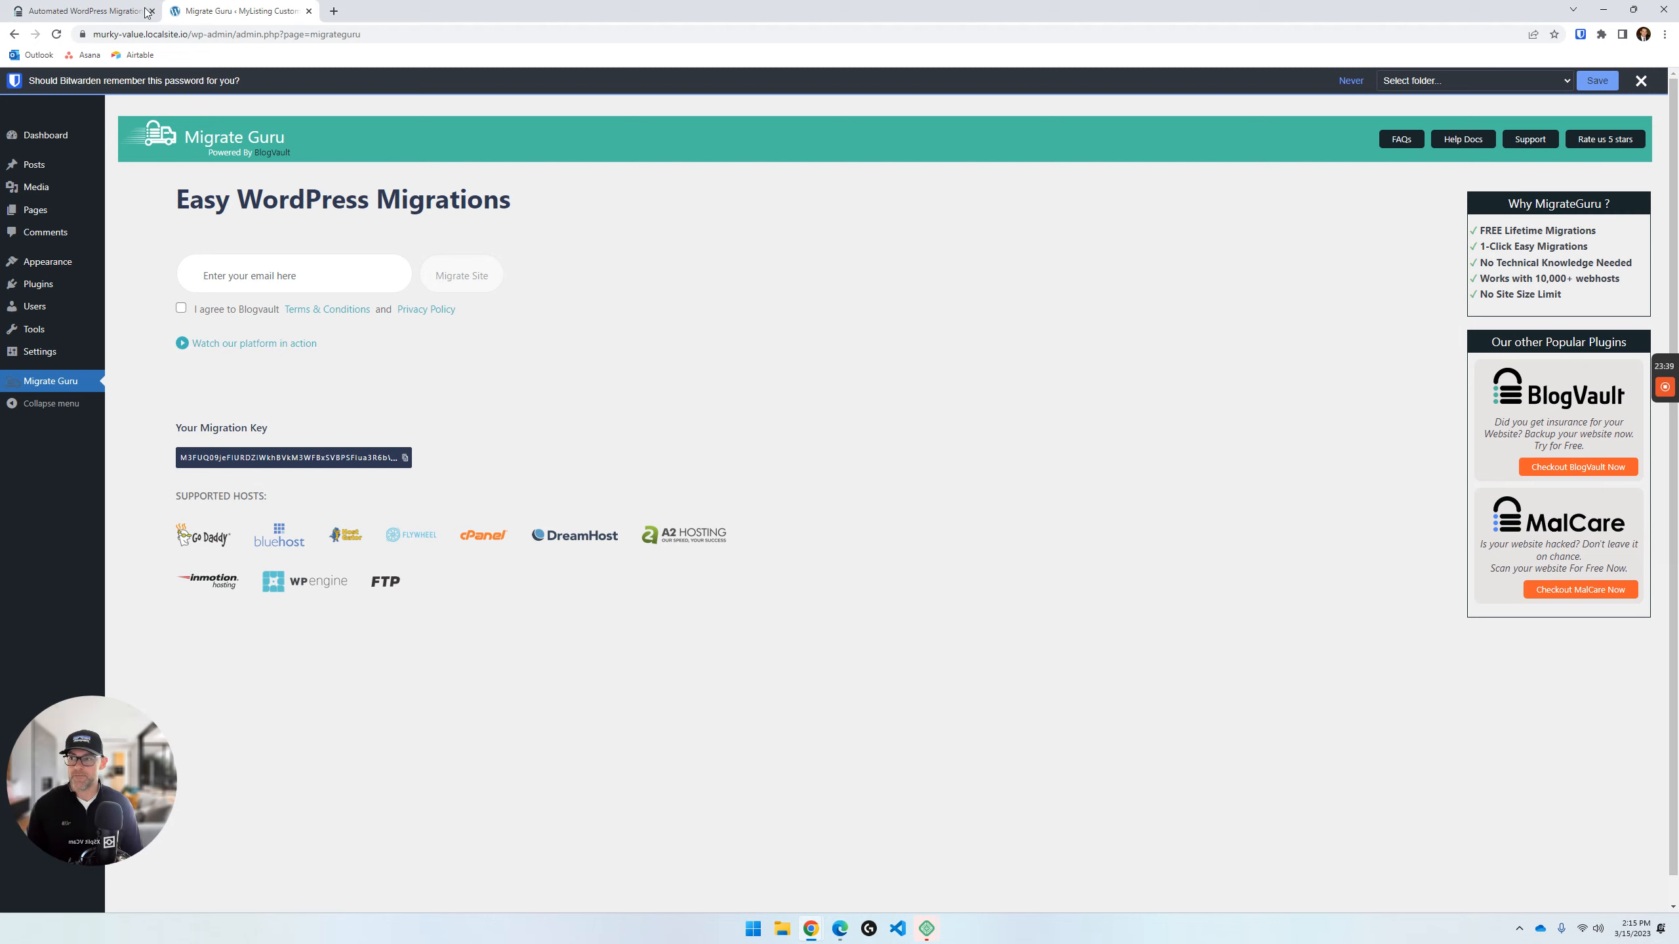
pyautogui.click(82, 10)
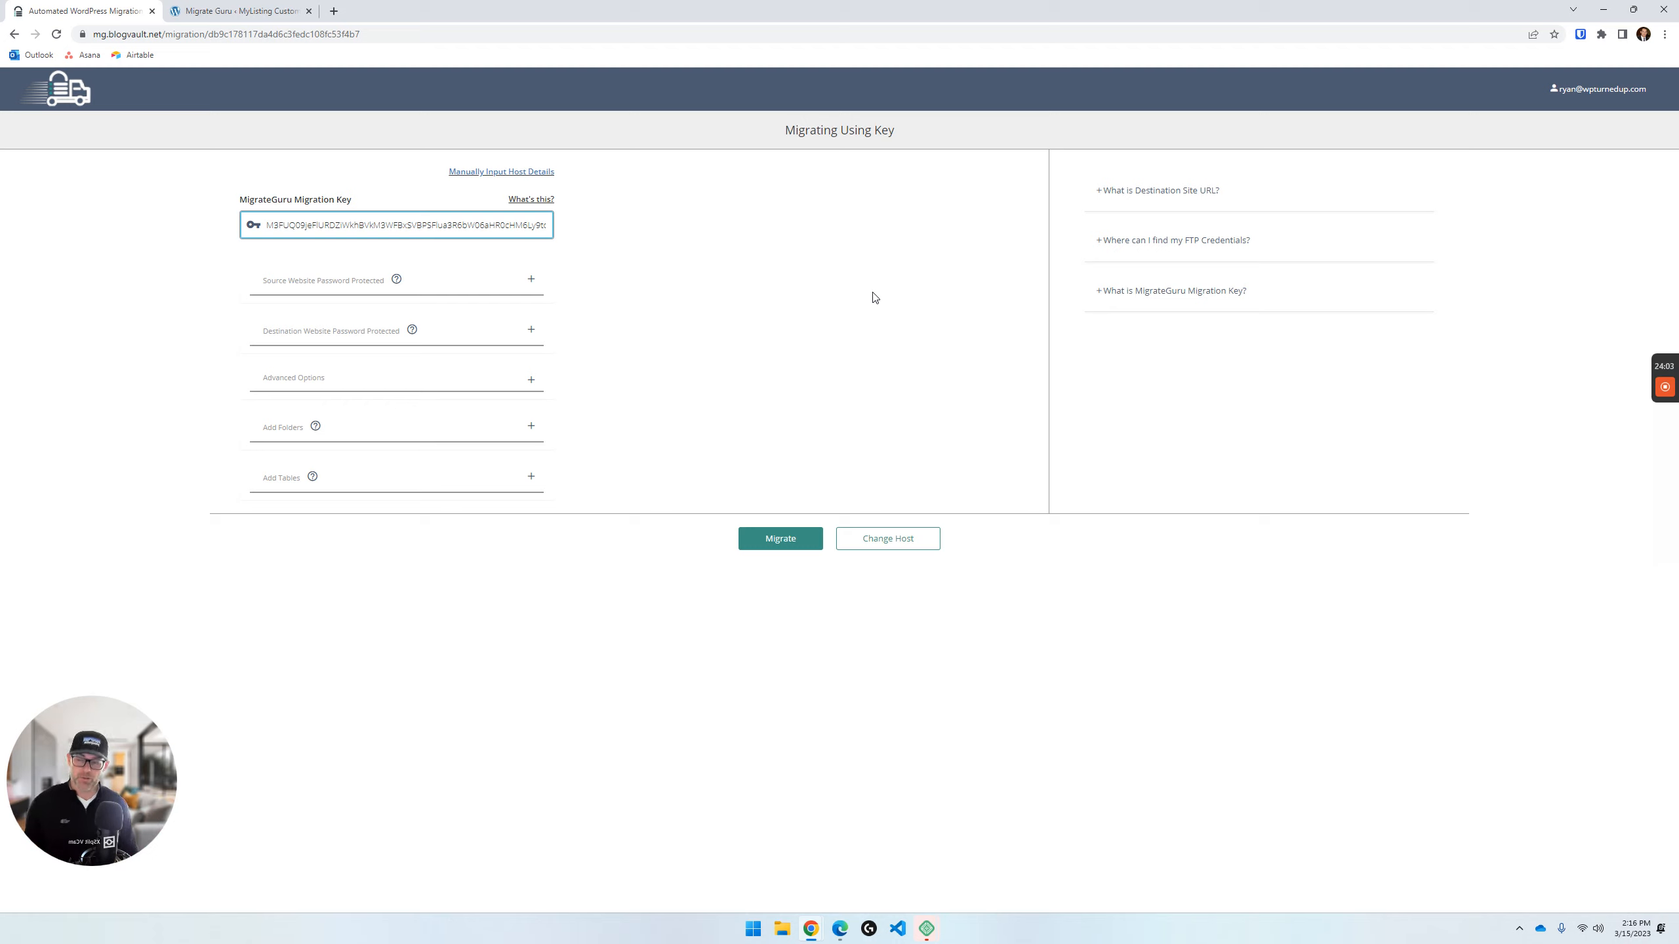
pyautogui.click(239, 10)
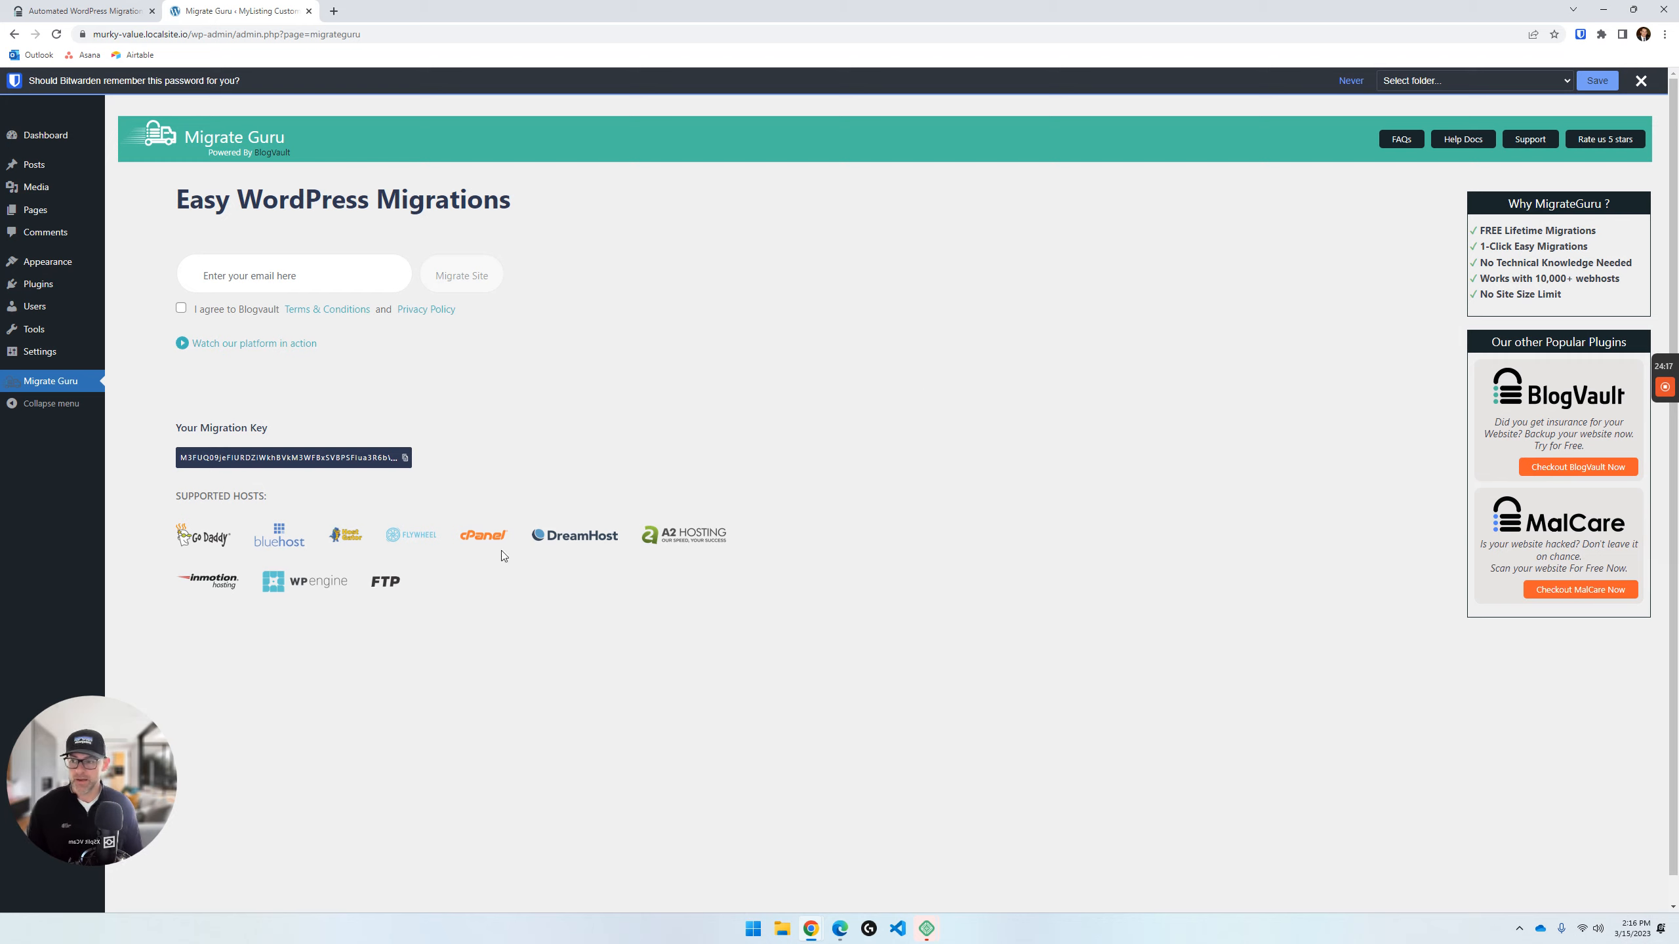
pyautogui.click(69, 6)
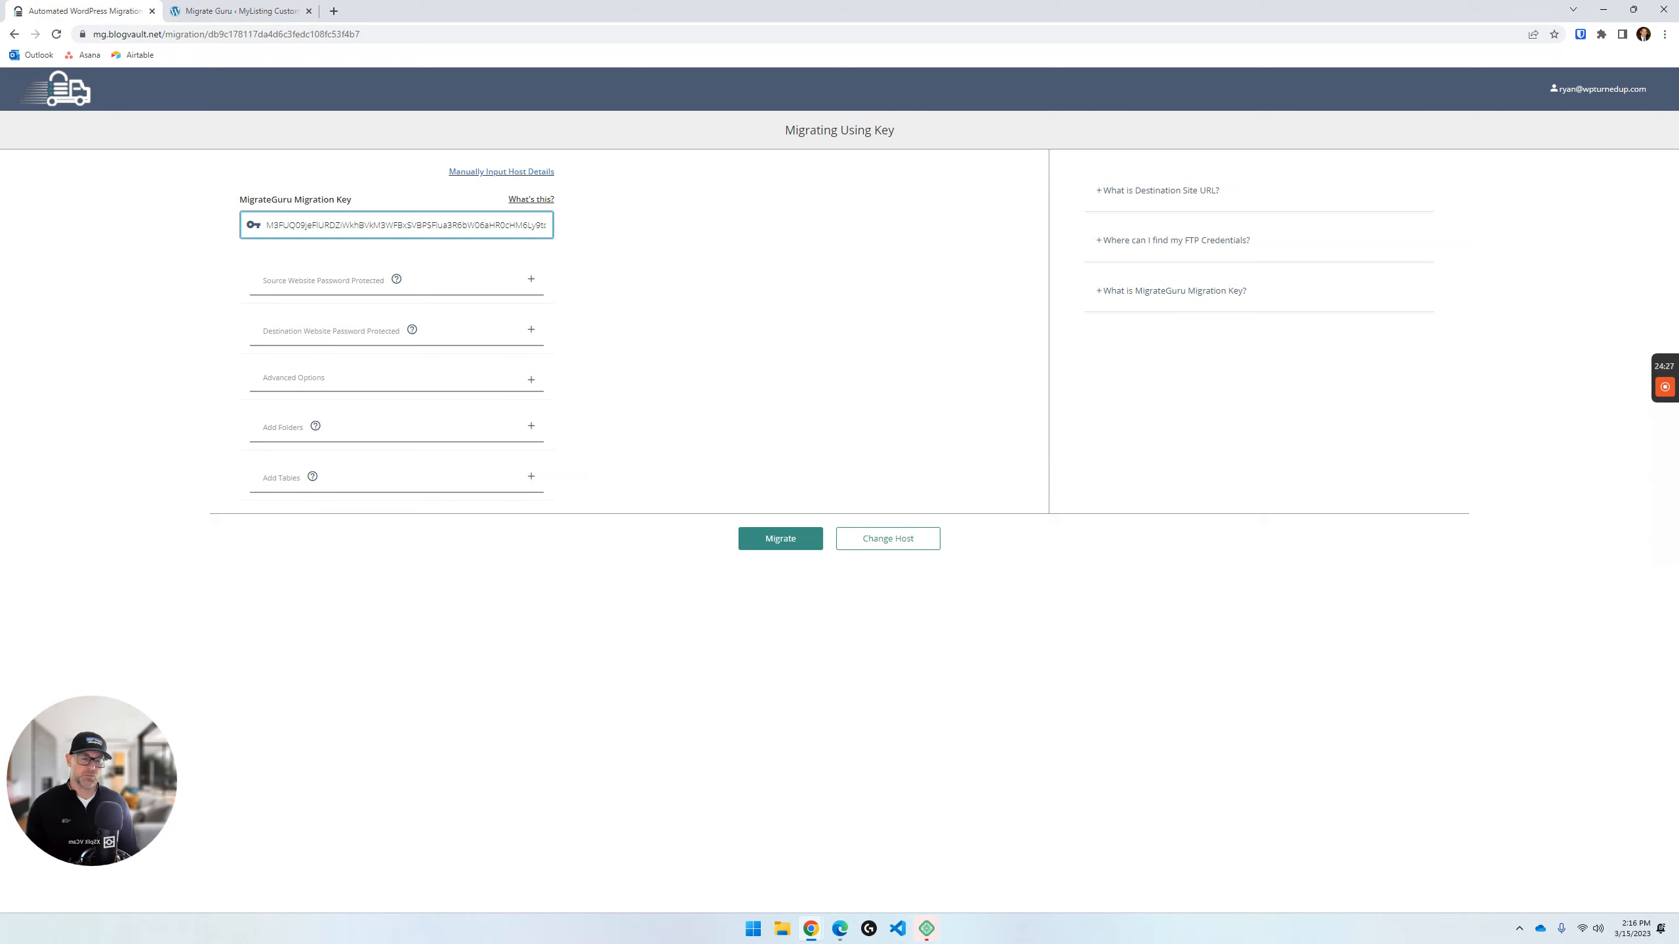
pyautogui.click(152, 10)
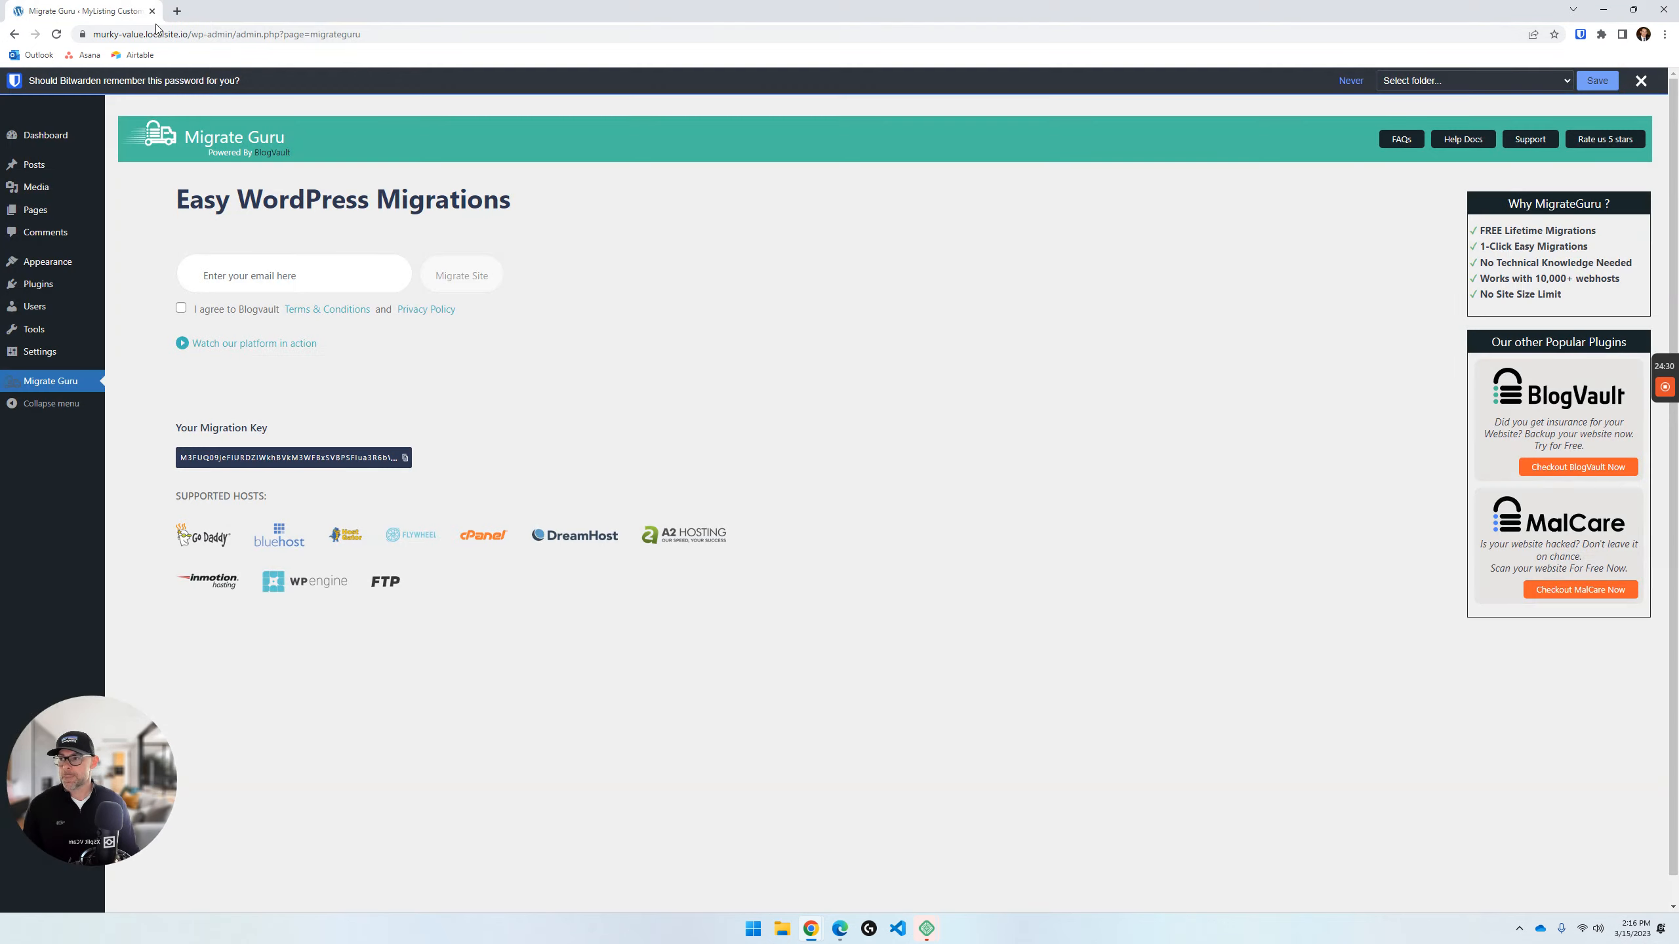
pyautogui.click(37, 285)
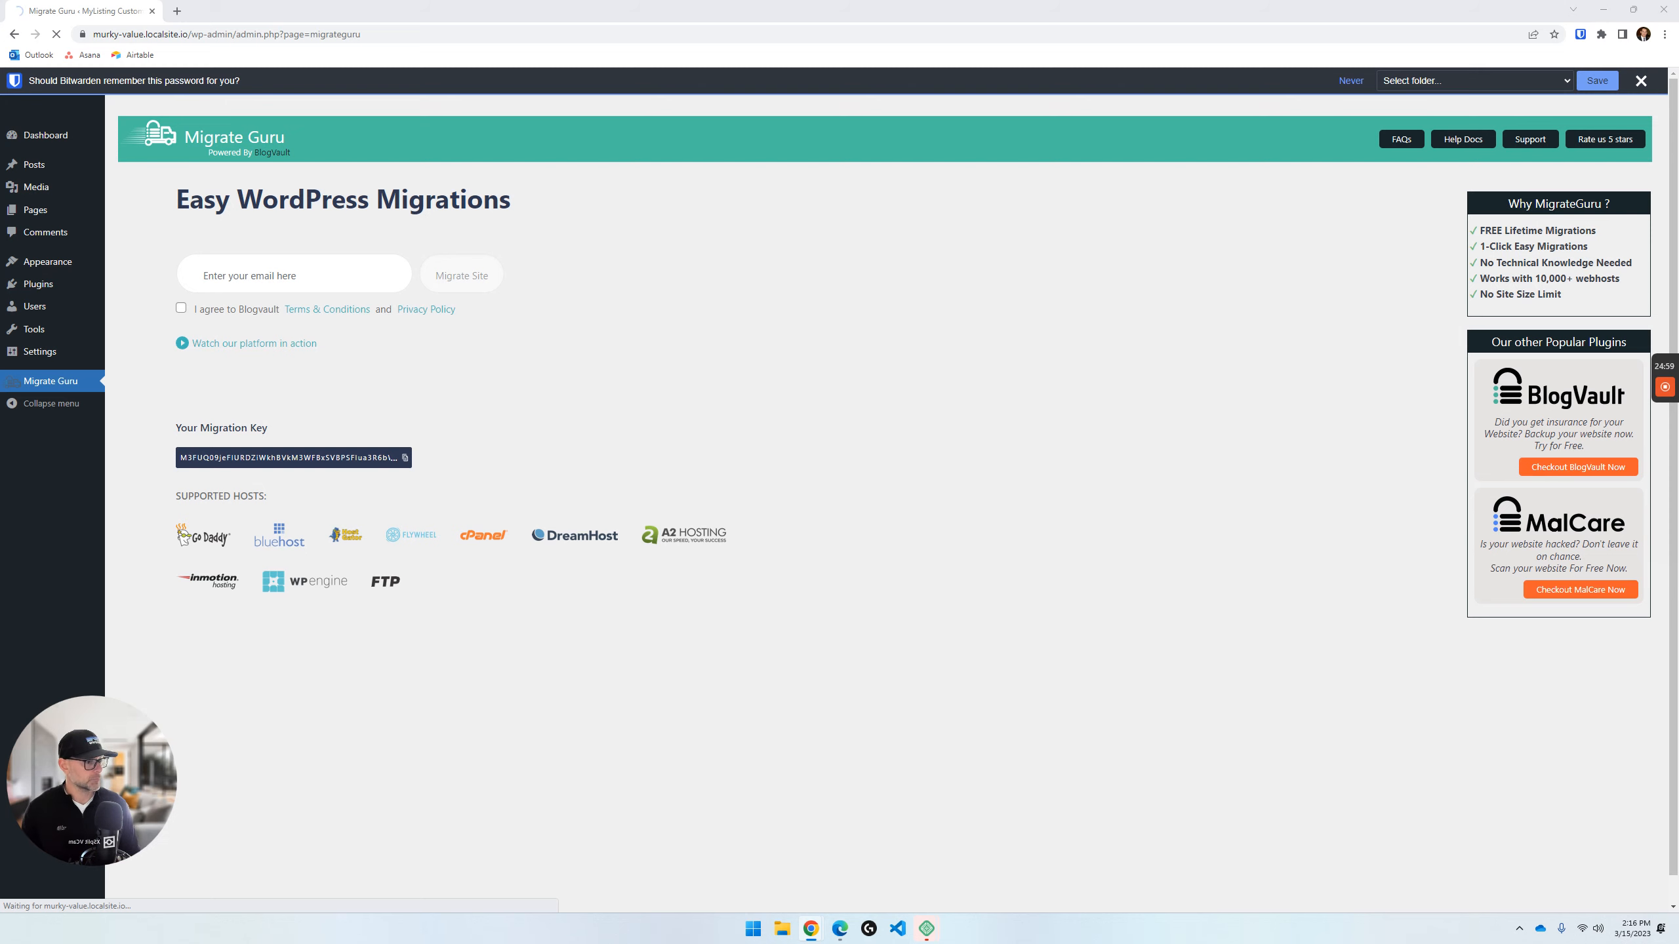
# - Bring the MyKinsta tab of ML Sandbox 1 into the Chrome window and open the site's downloadable backups
pyautogui.moveTo(884, 349); pyautogui.dragTo(375, 10)
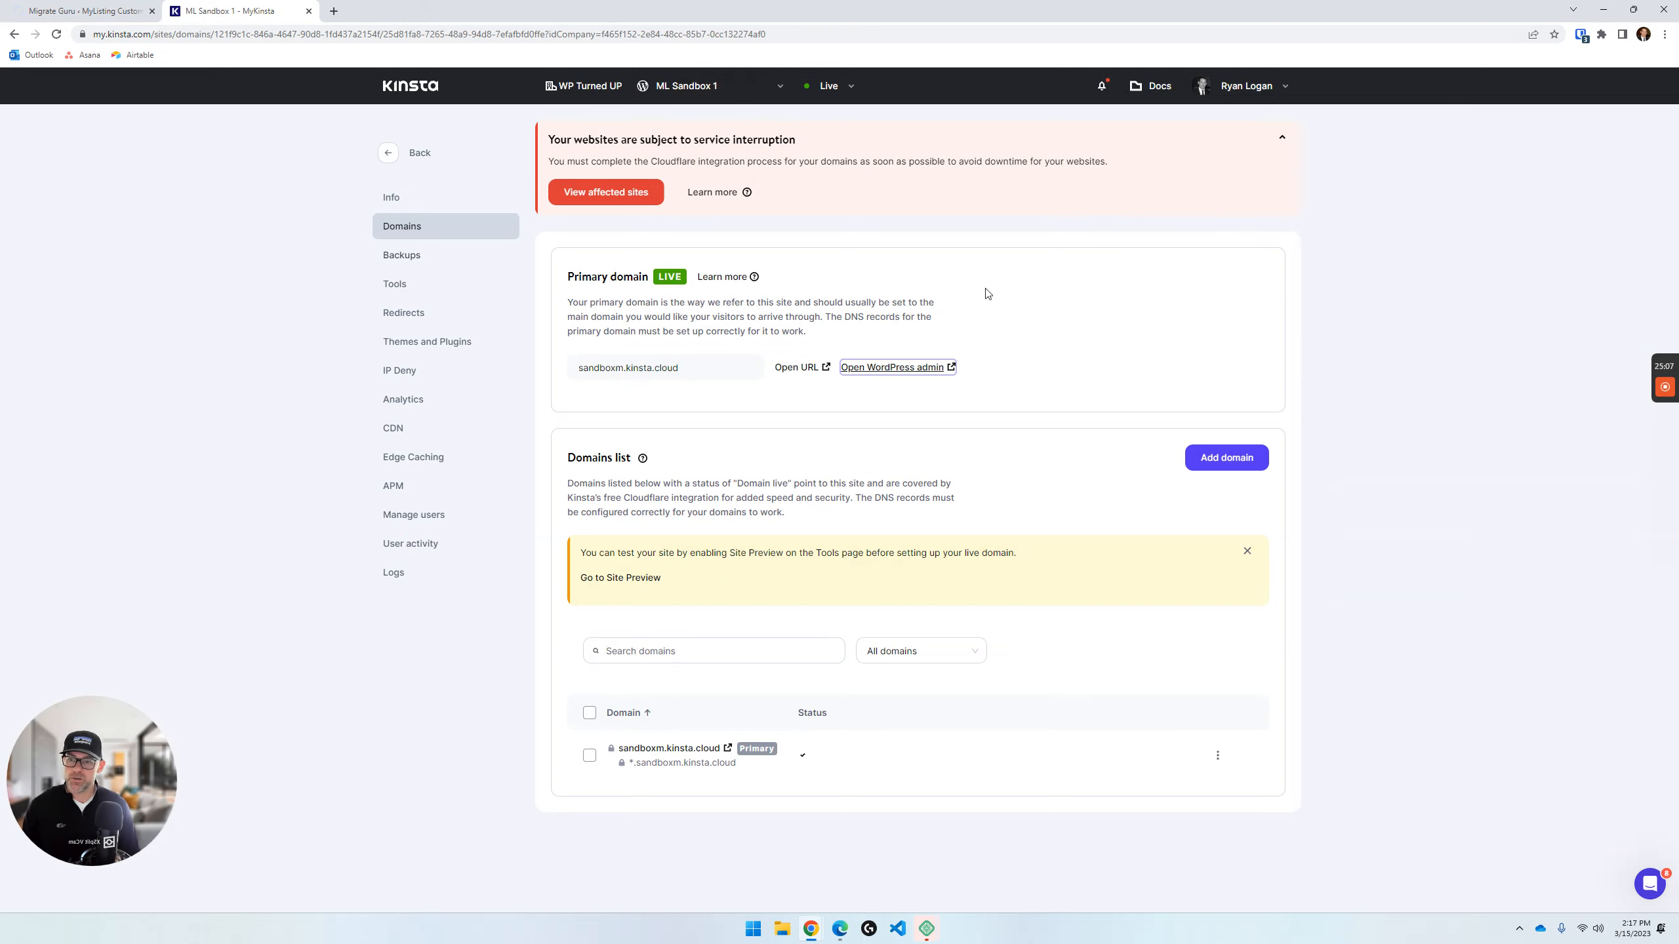
pyautogui.click(471, 255)
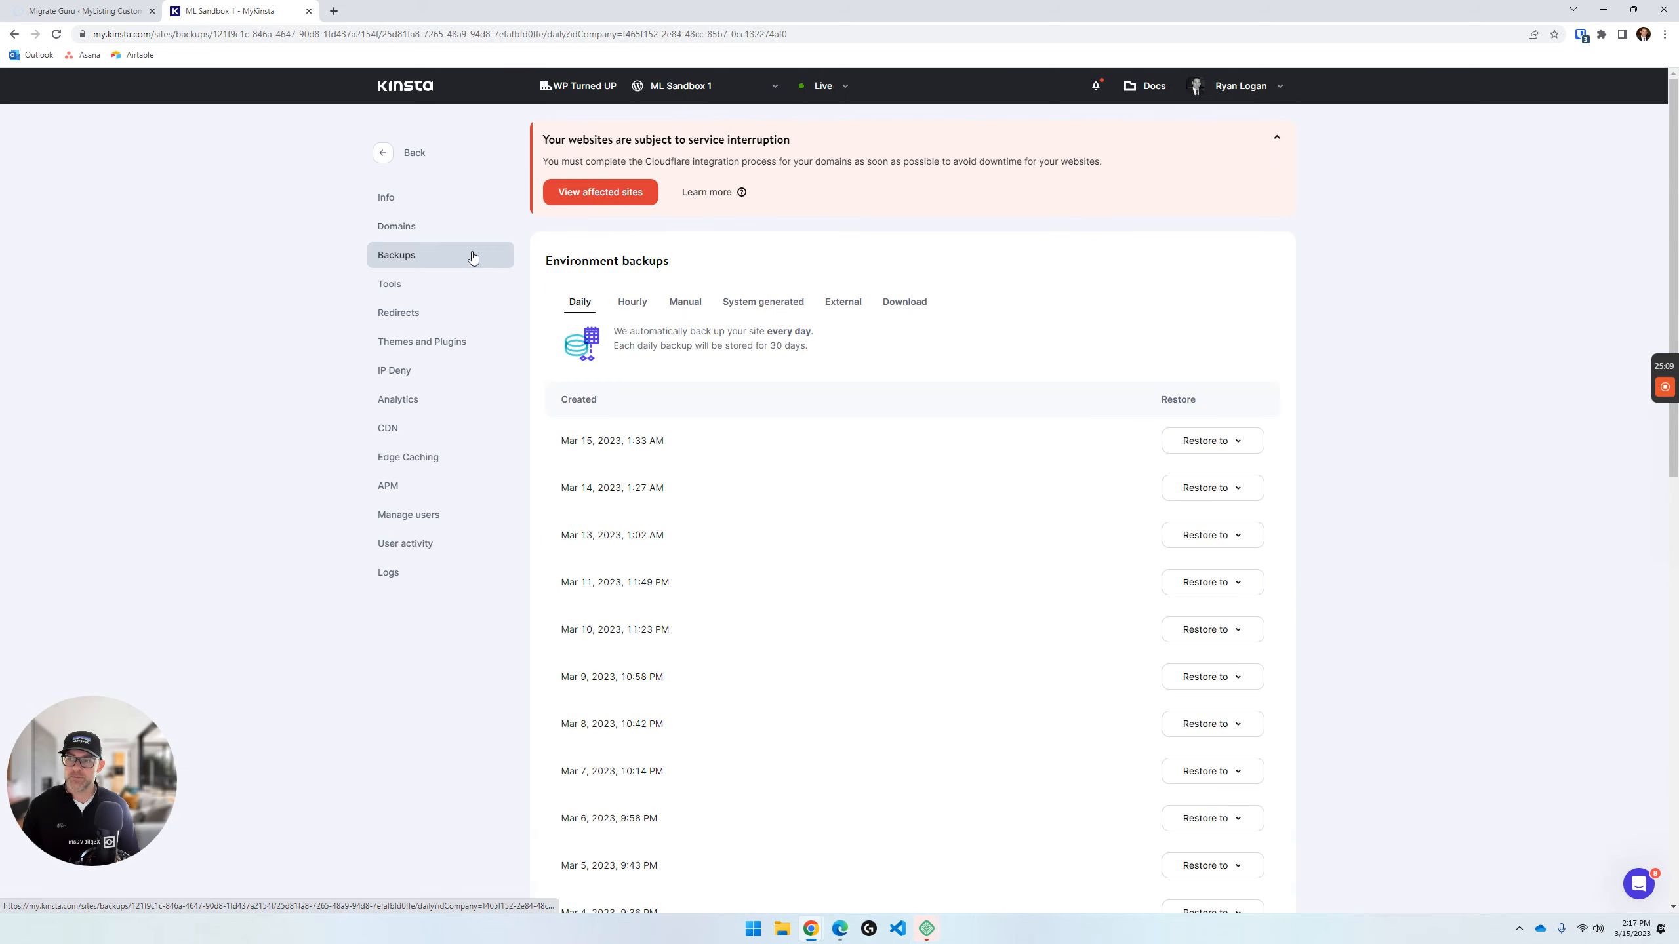
pyautogui.click(904, 302)
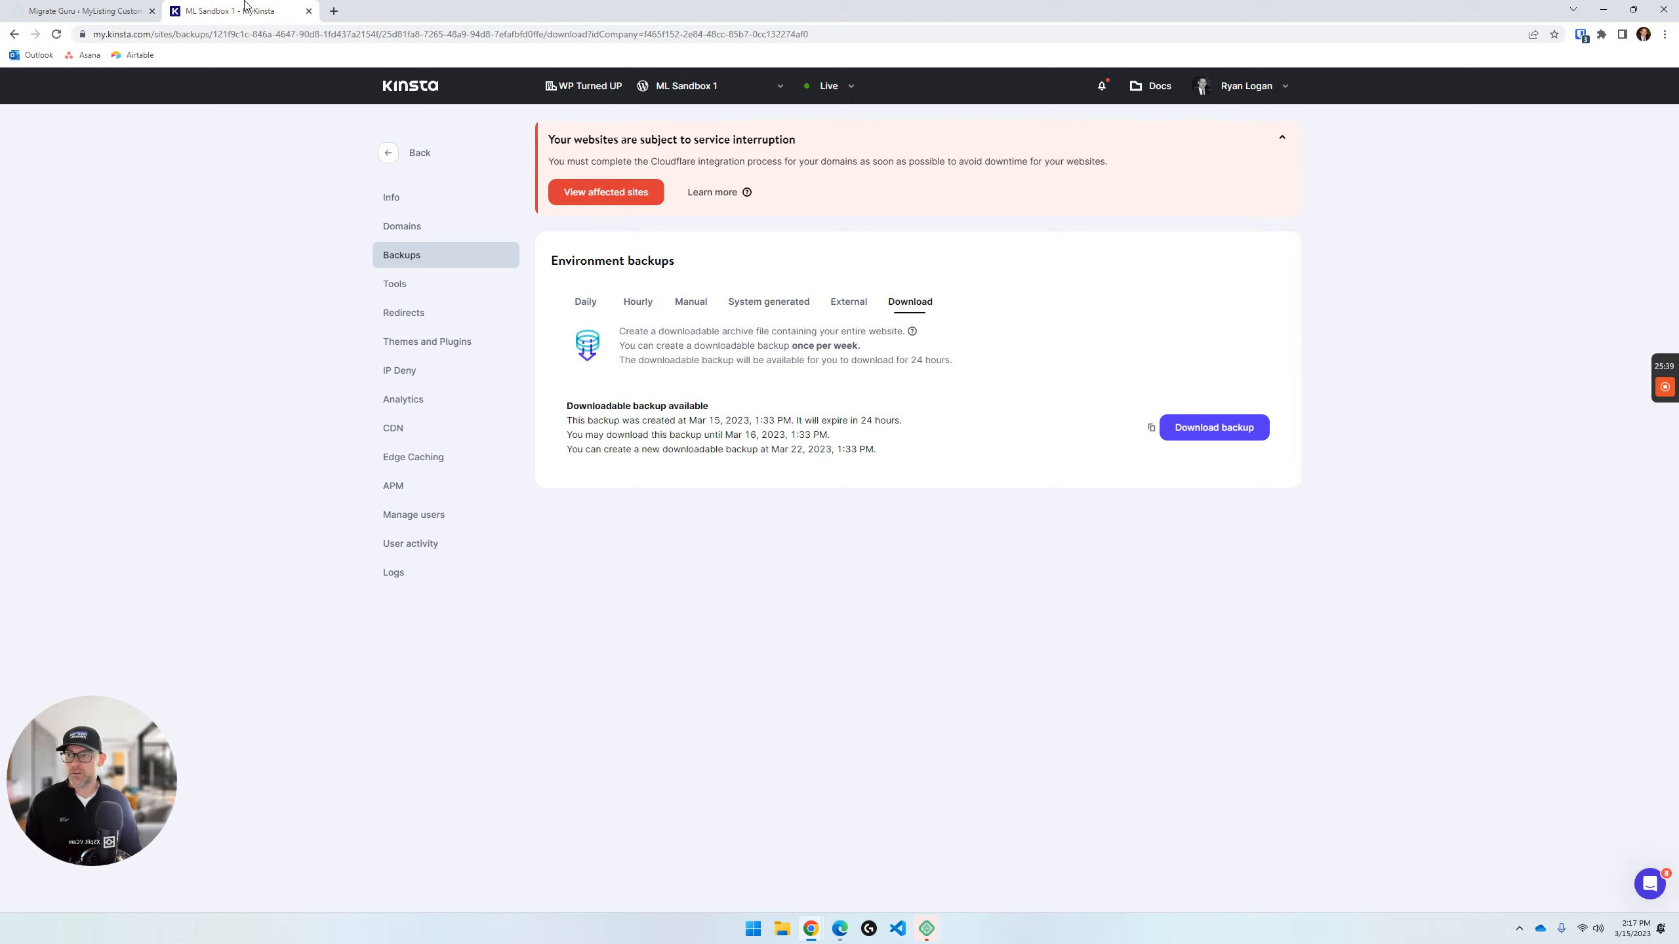
# - Close the Kinsta backups page and the Chrome window, and stop the MyListing Custom site in Local
pyautogui.hotkey('ctrl', 'w')
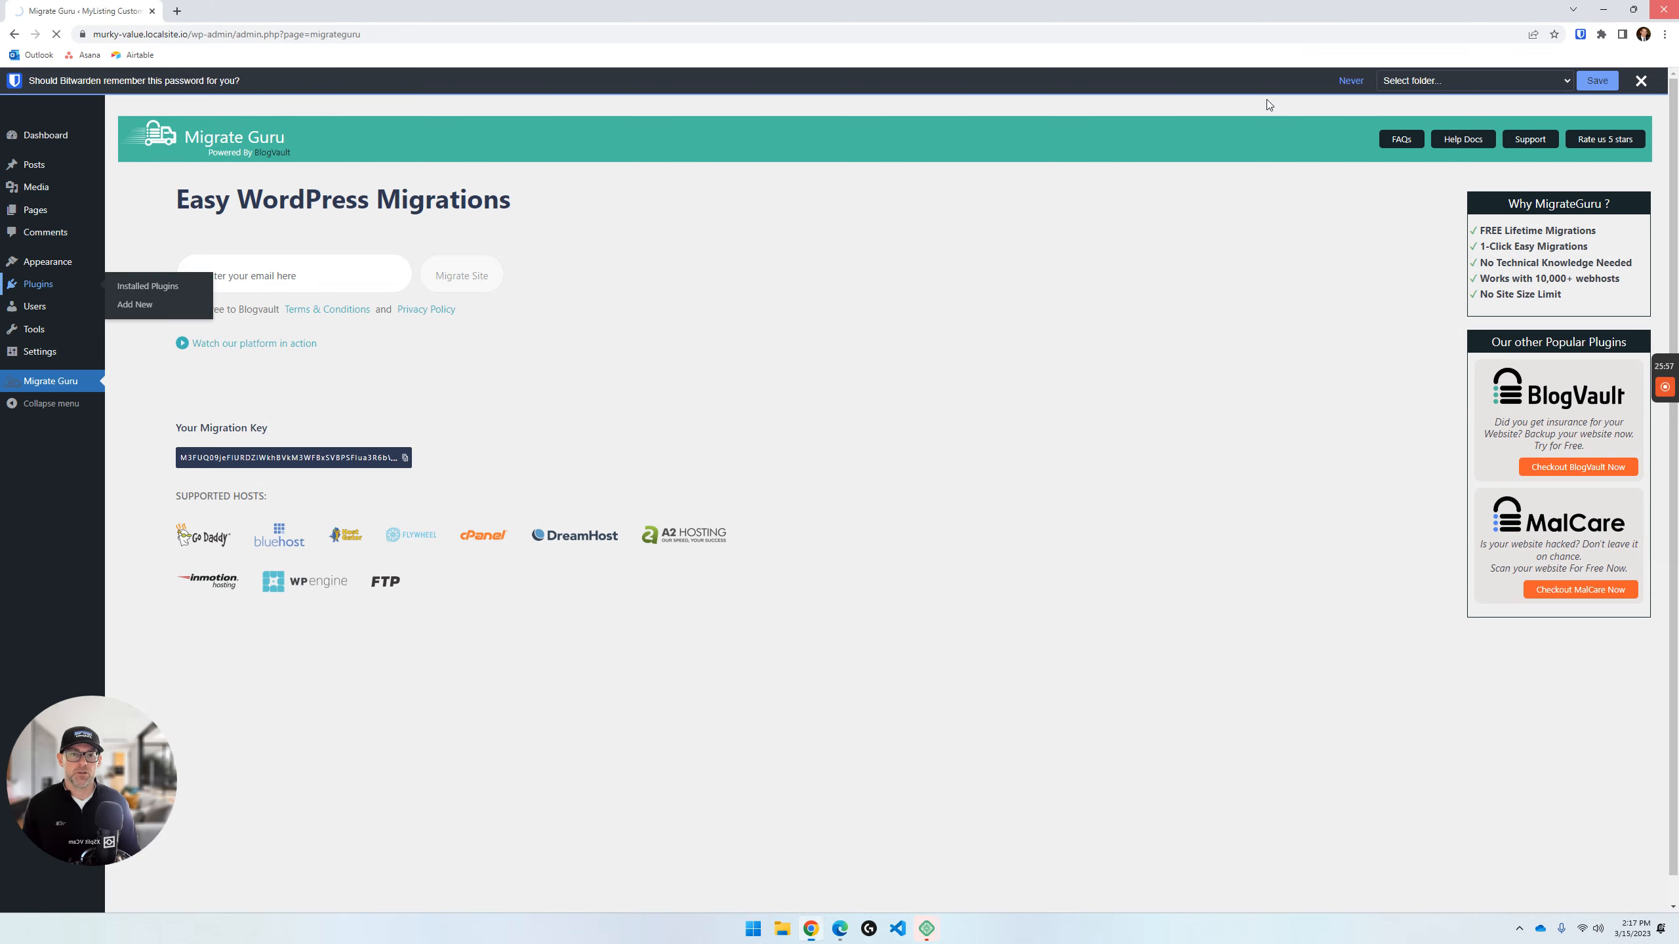
pyautogui.click(1654, 13)
pyautogui.click(991, 476)
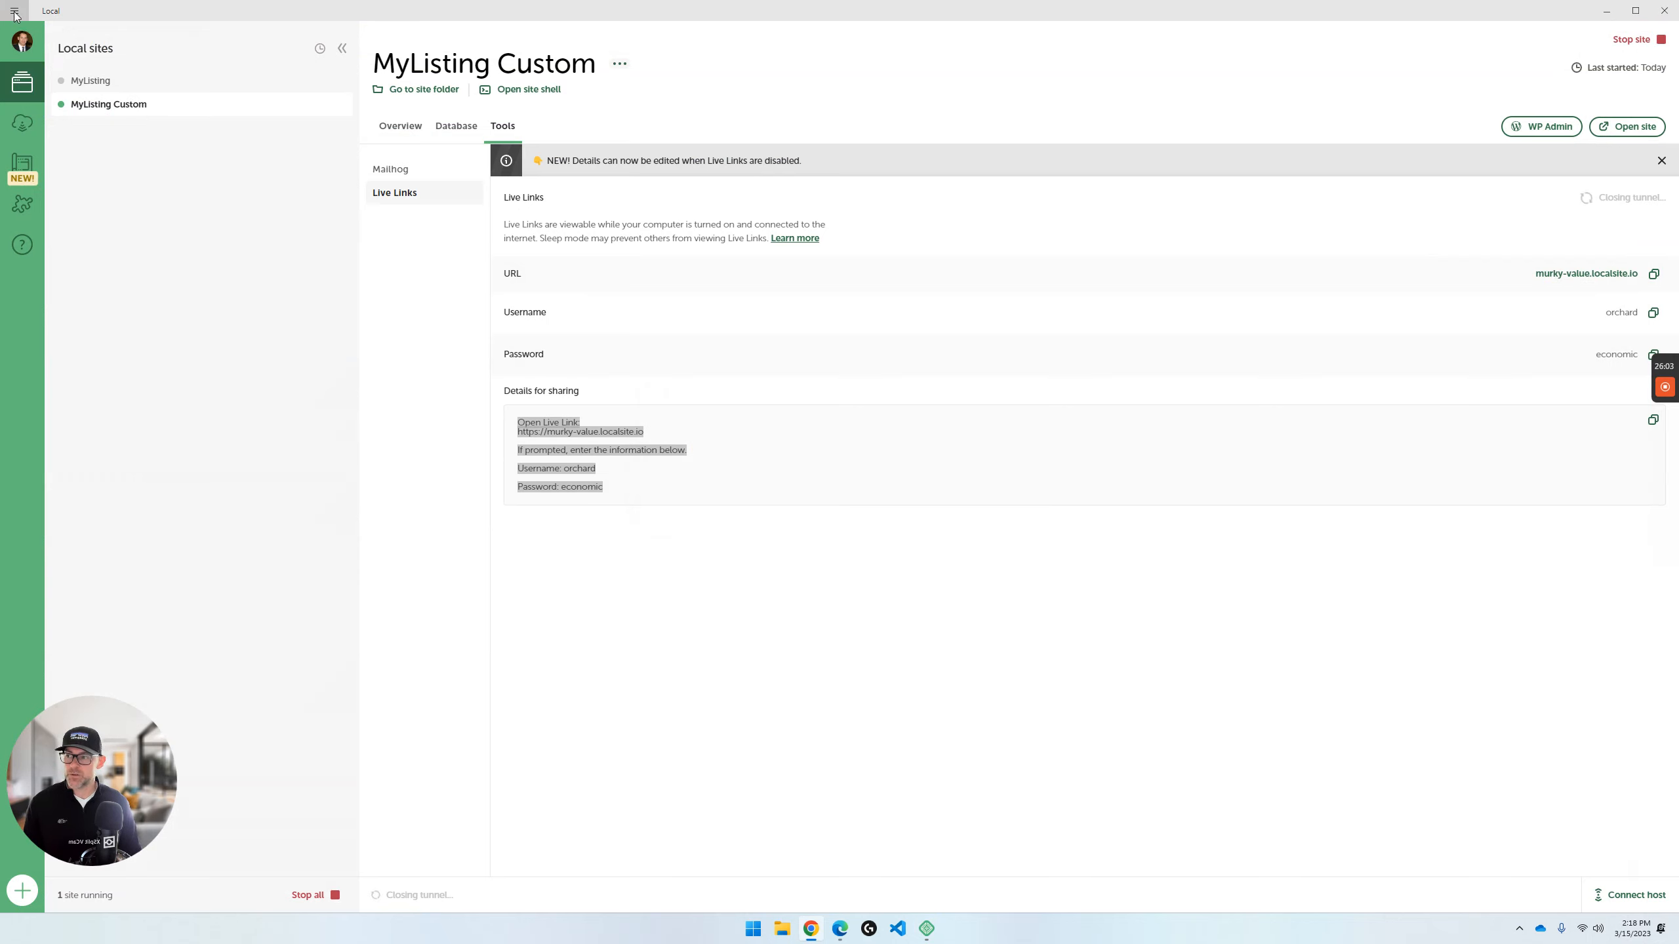
pyautogui.click(1630, 42)
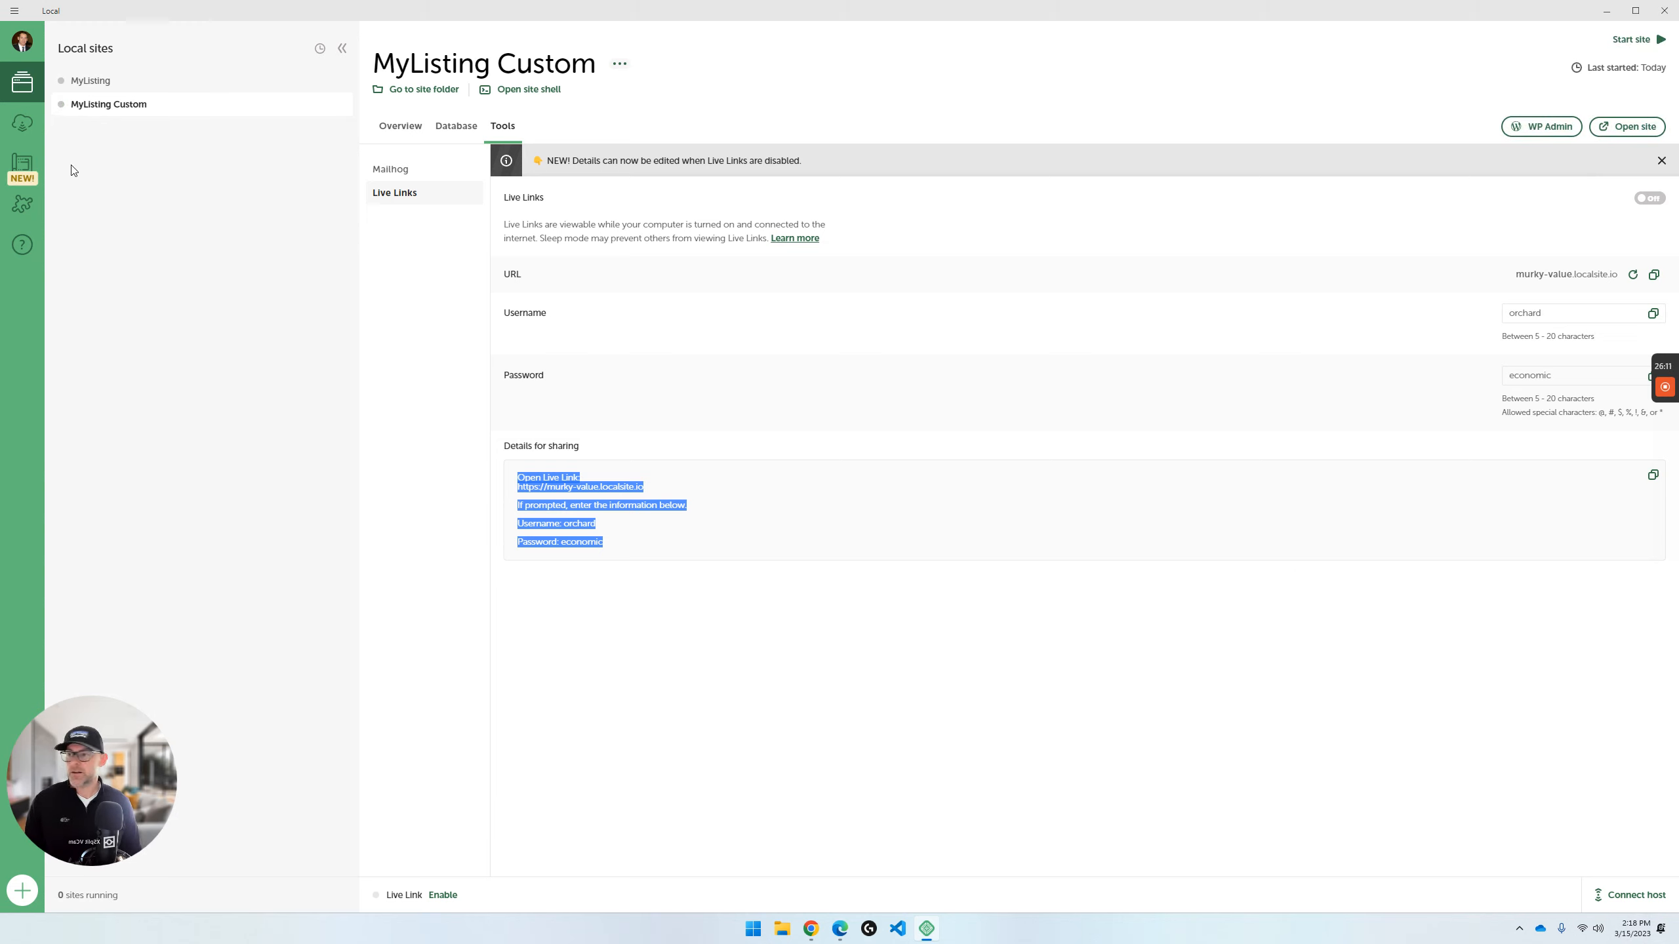
# - Start adding a new site from the existing archive lpd-sandboxm-live-prod-dlbackup-150323173316.zip in the Downloads folder
pyautogui.click(14, 11)
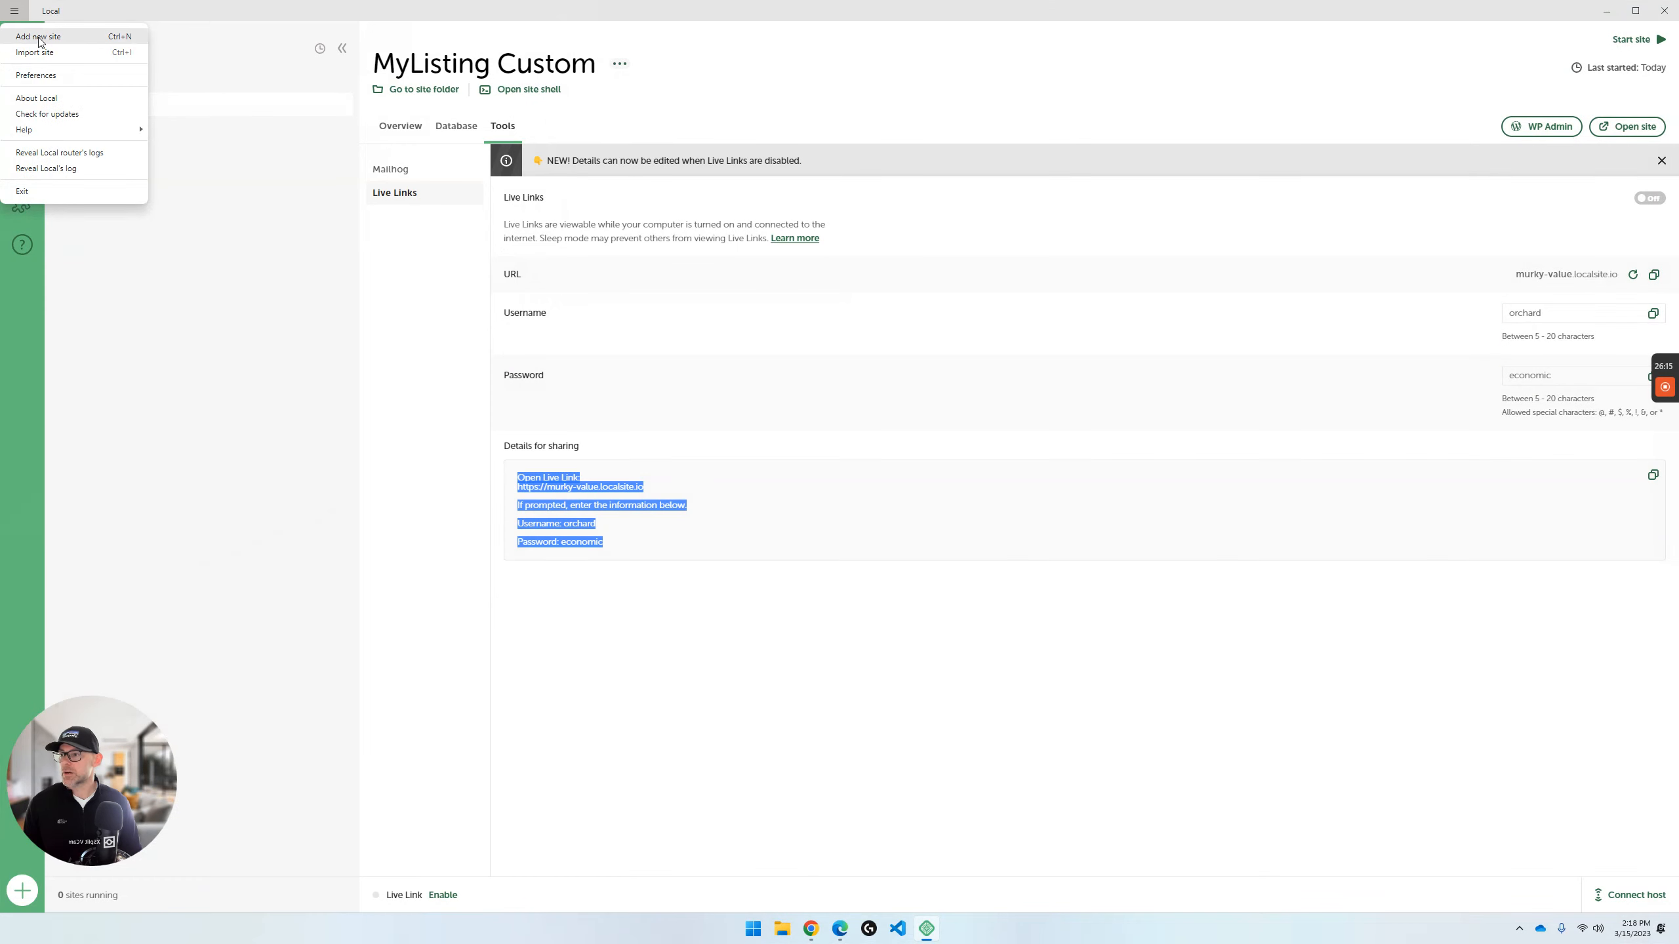
pyautogui.click(39, 37)
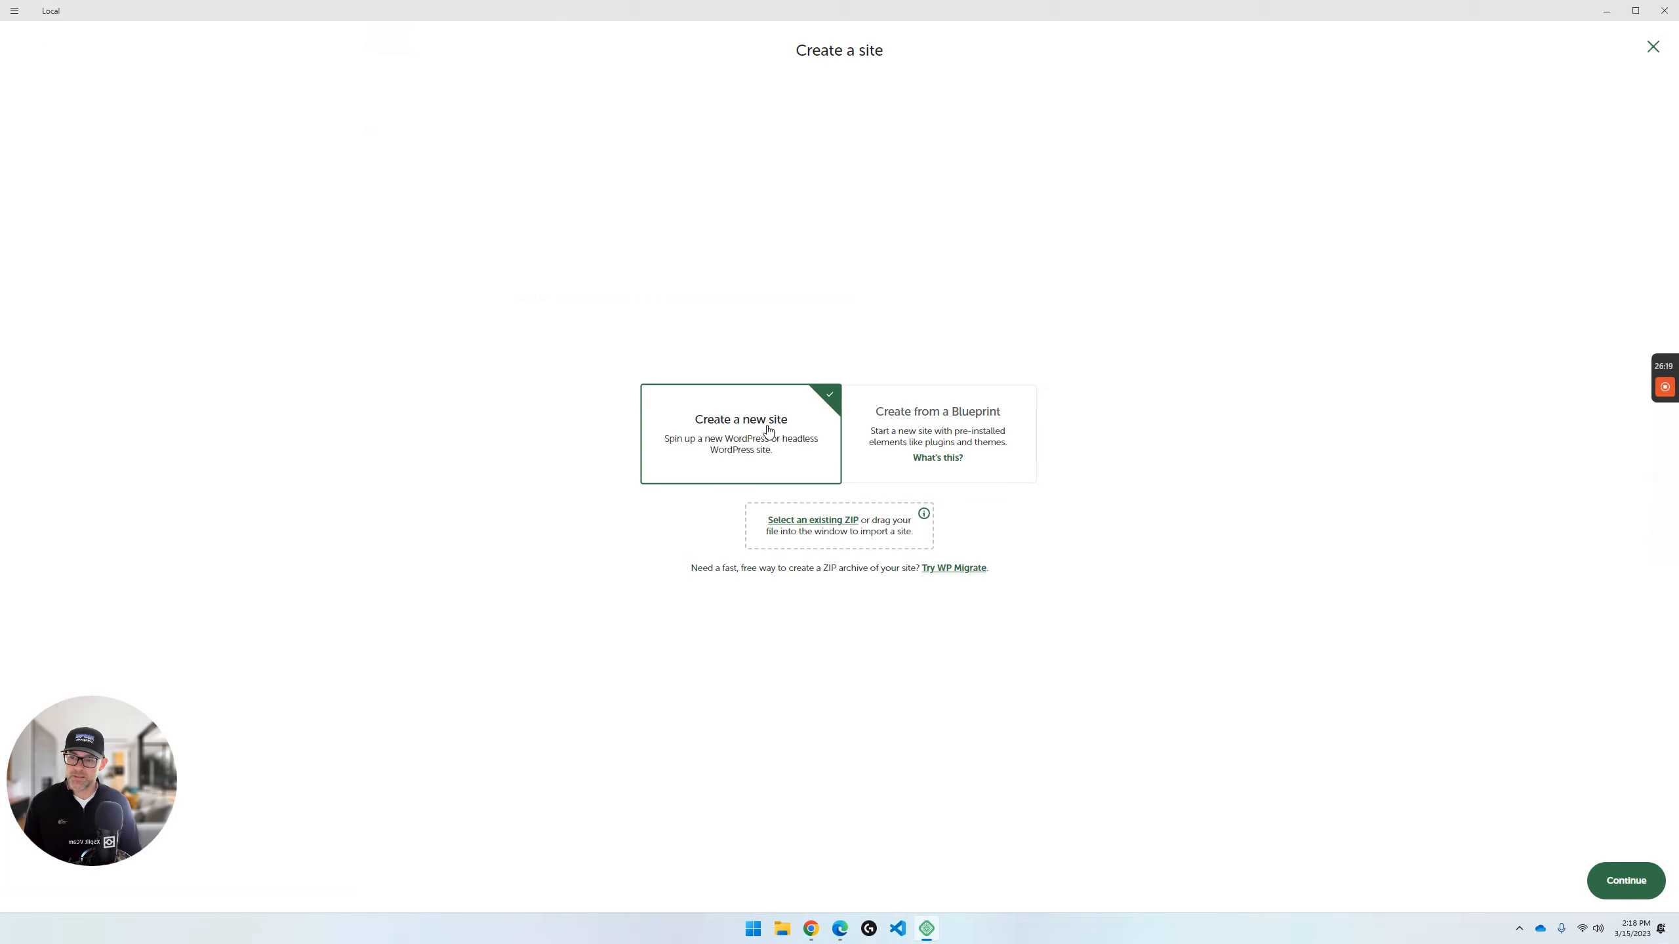
pyautogui.click(836, 526)
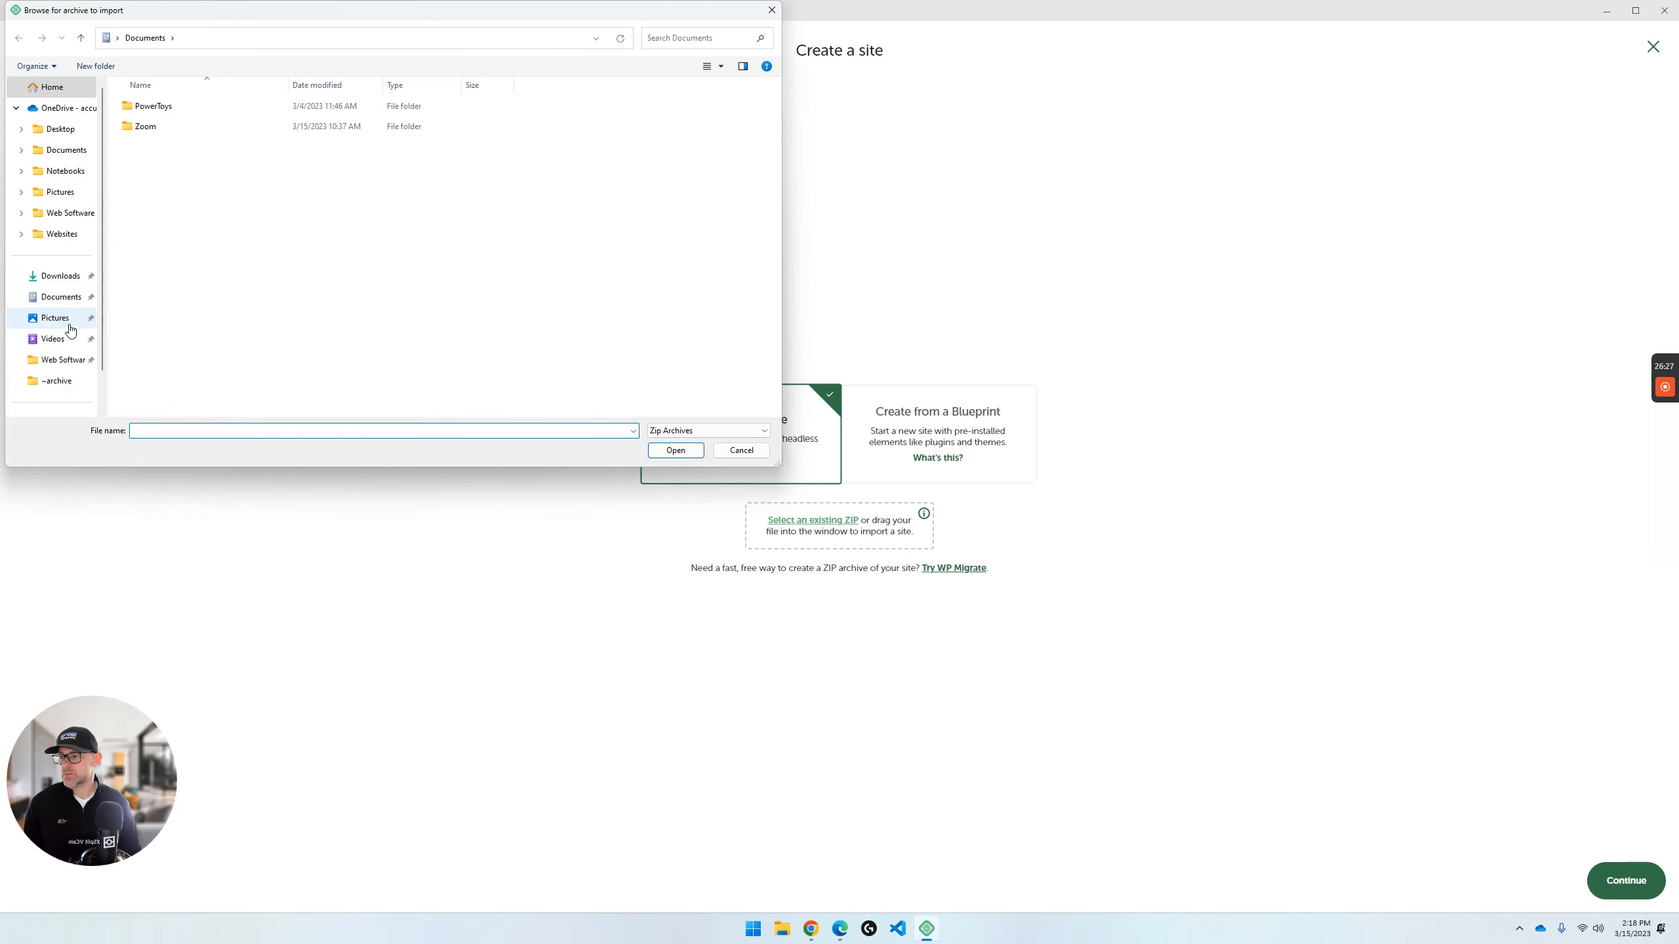
pyautogui.click(66, 281)
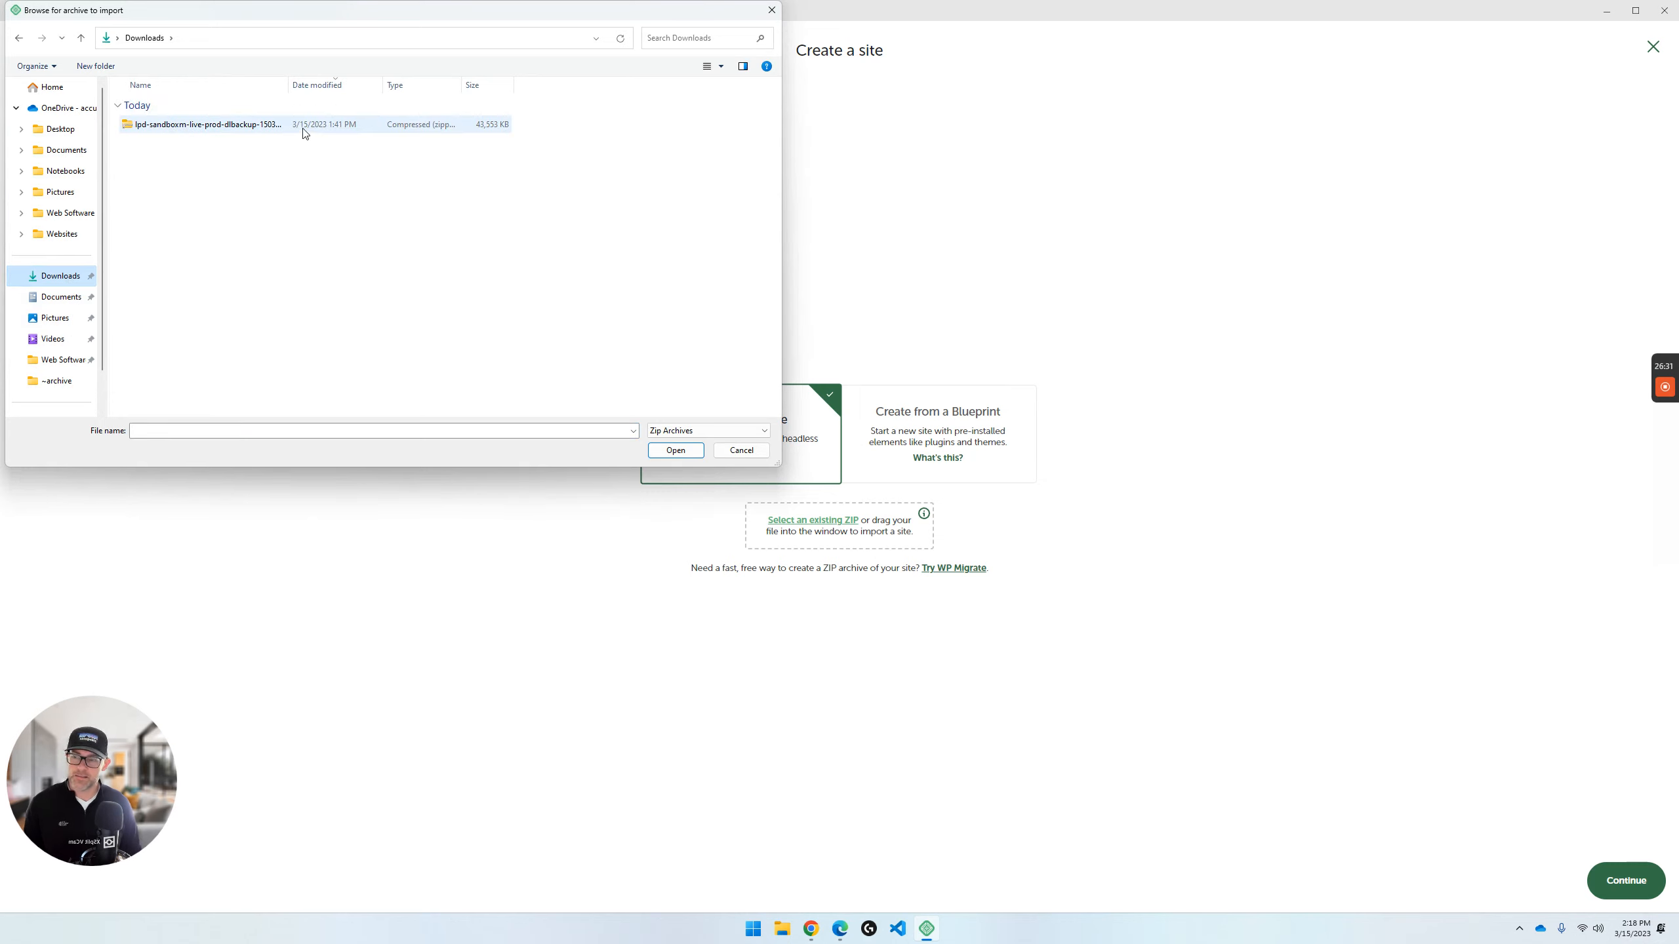
pyautogui.click(283, 127)
pyautogui.doubleClick(284, 127)
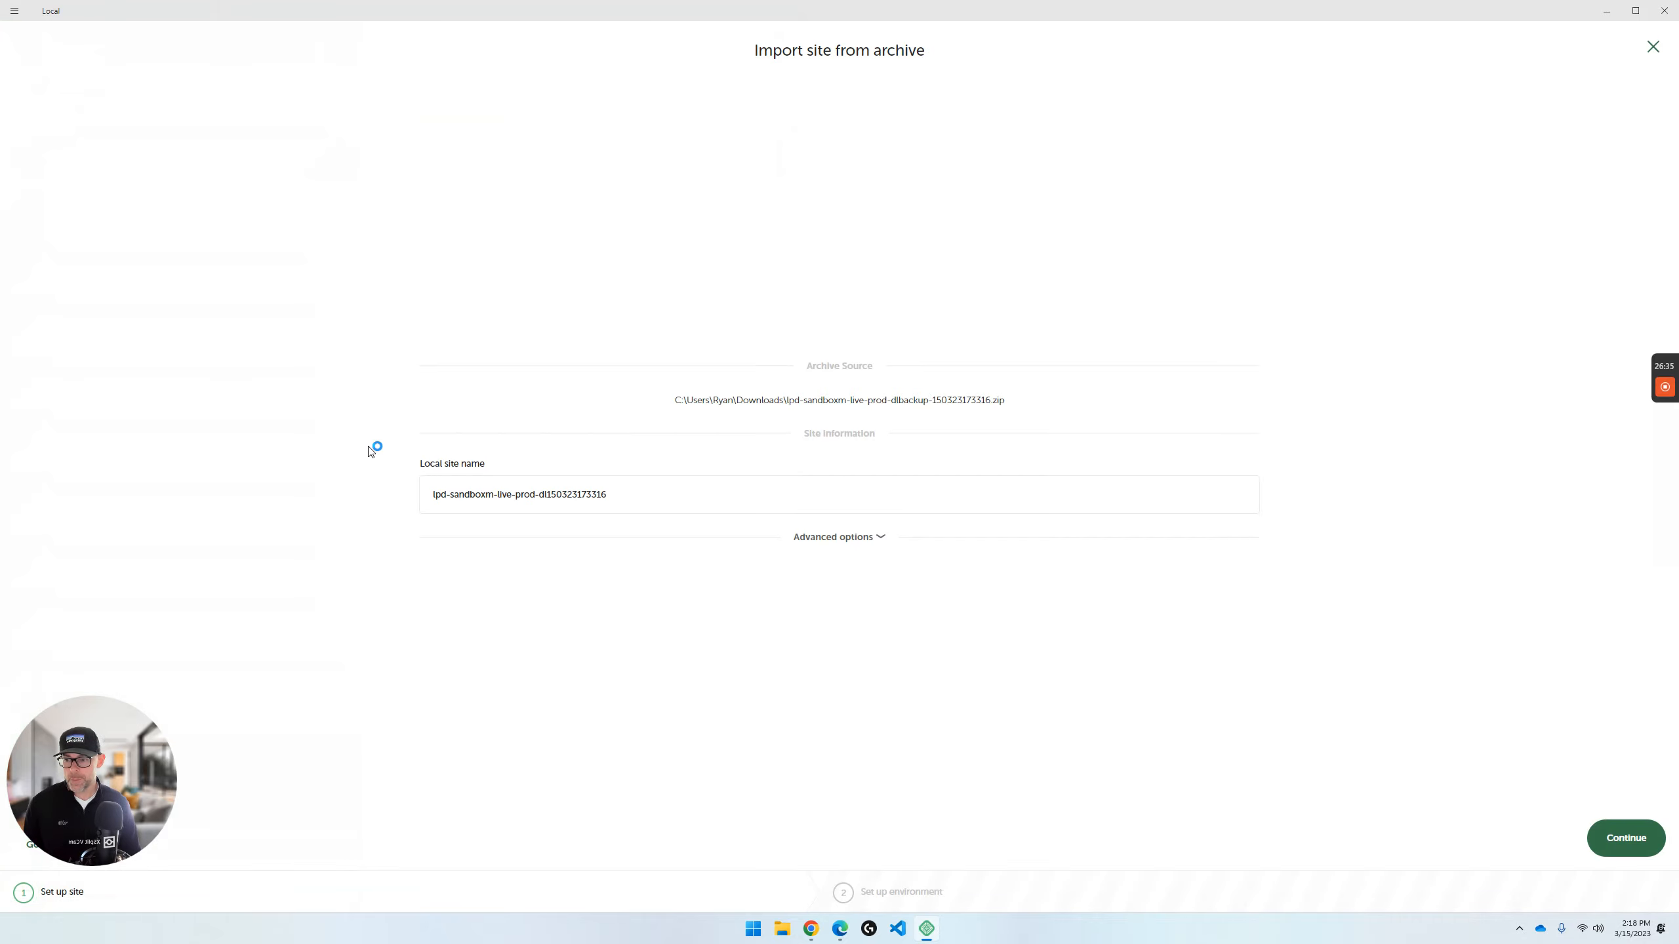
# - Name the imported local site ML Sandbox, check its advanced domain and path options, and continue to the environment setup
pyautogui.tripleClick(587, 492)
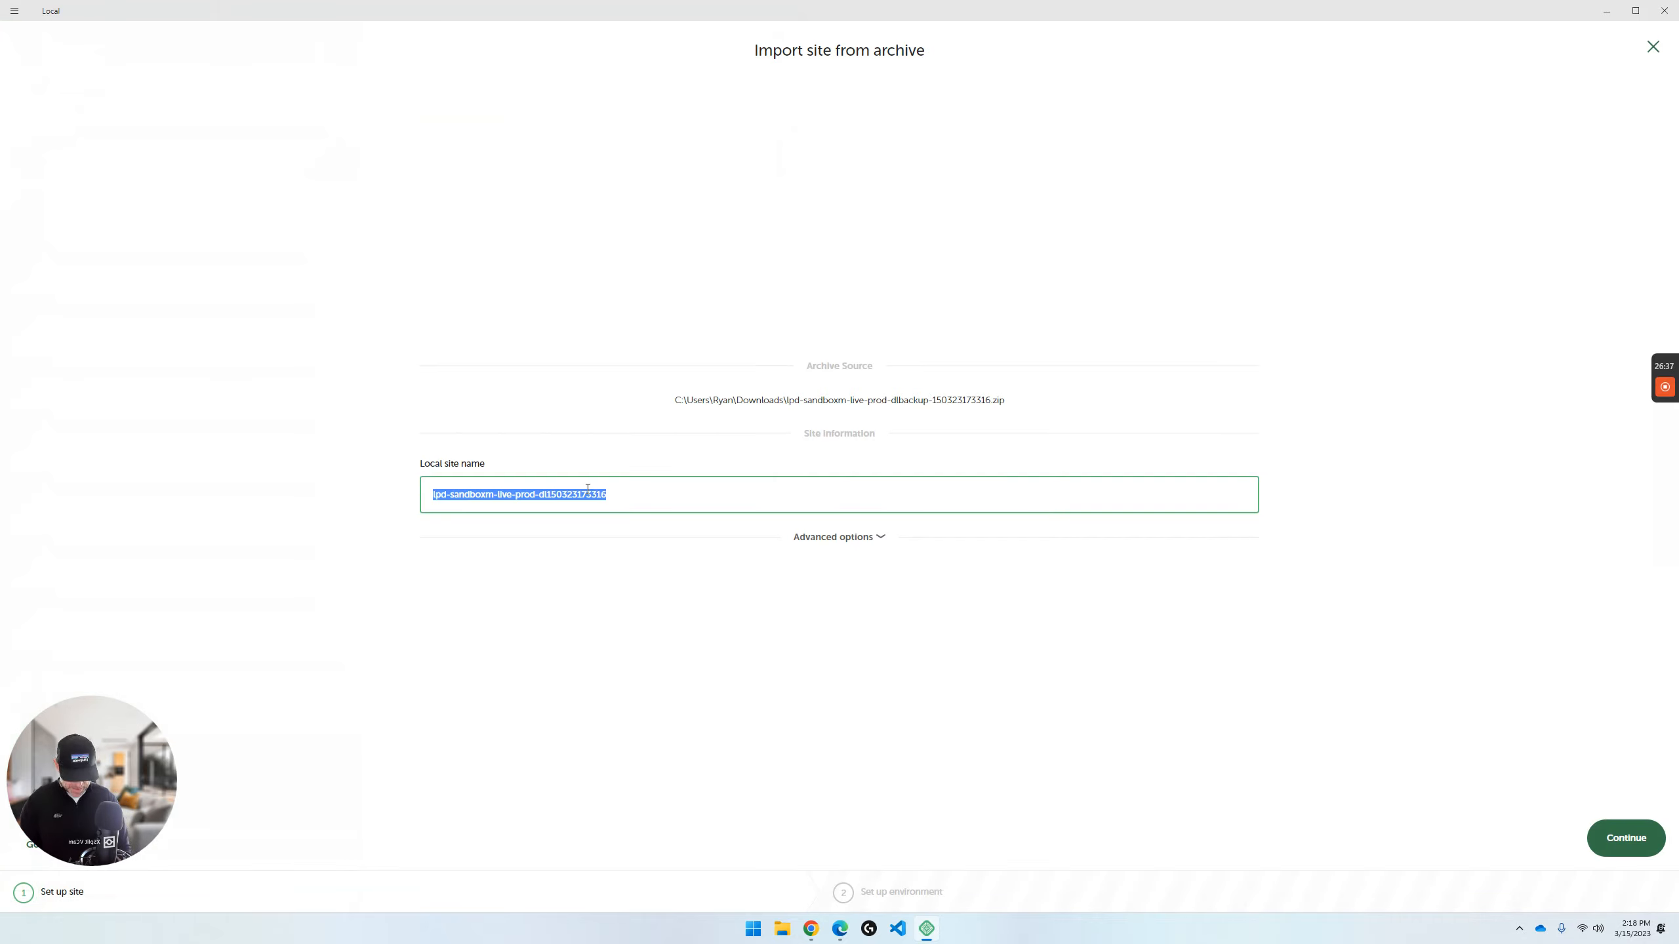
pyautogui.write('s')
pyautogui.press('BackSpace')
pyautogui.write('M')
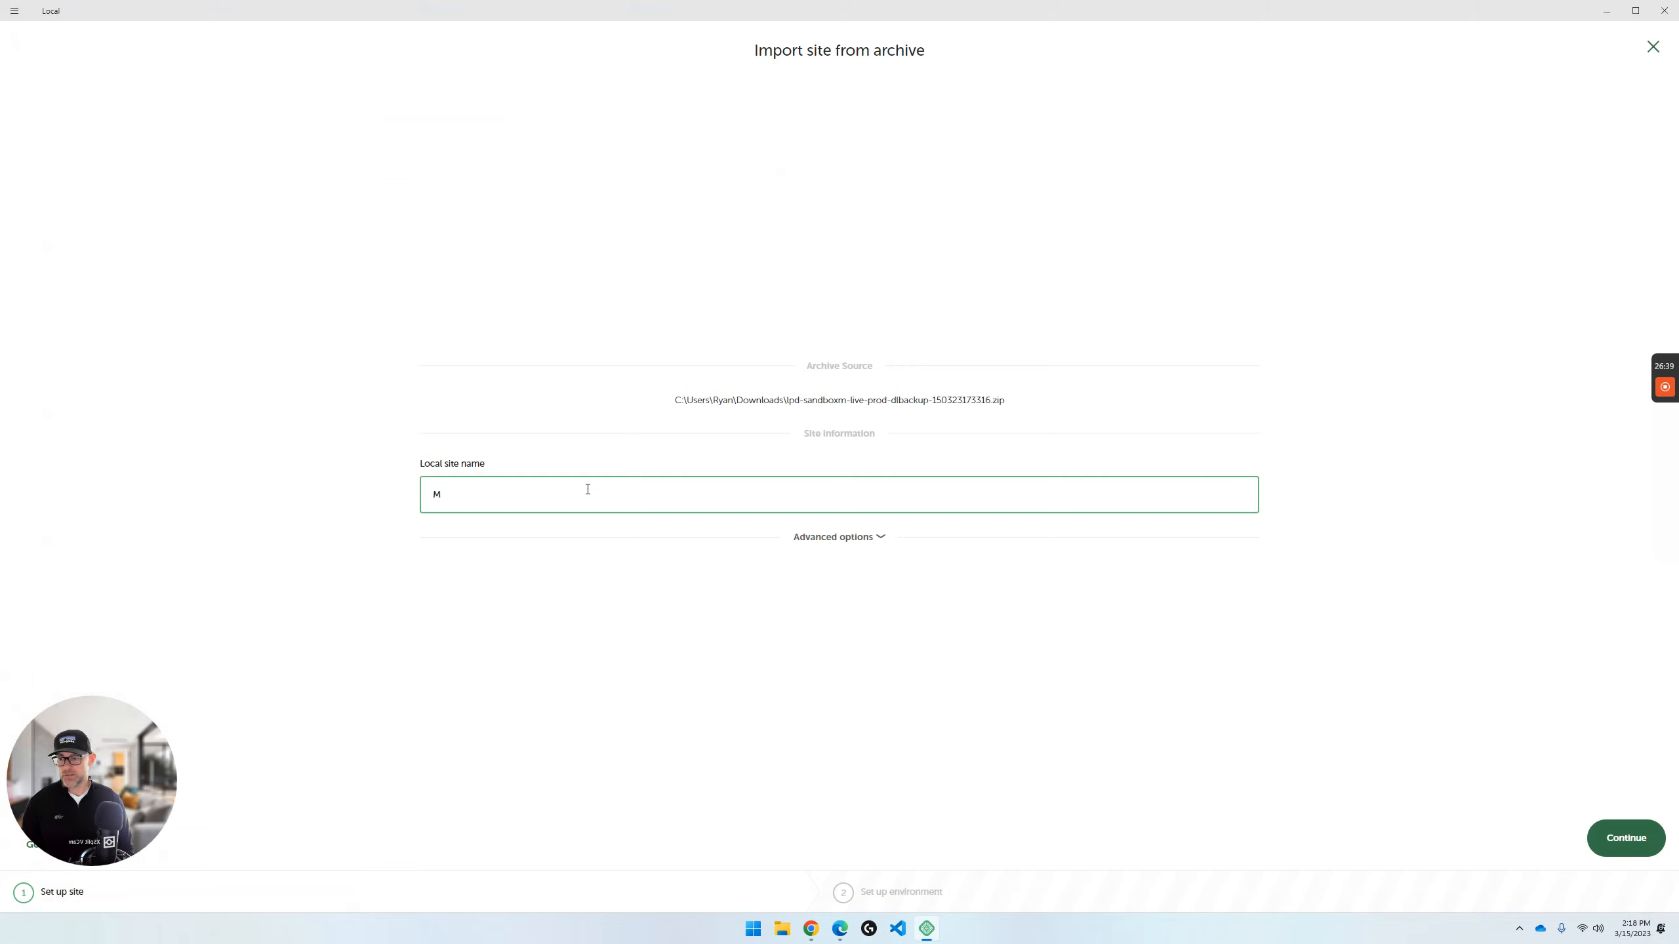
pyautogui.write('L Sandbox')
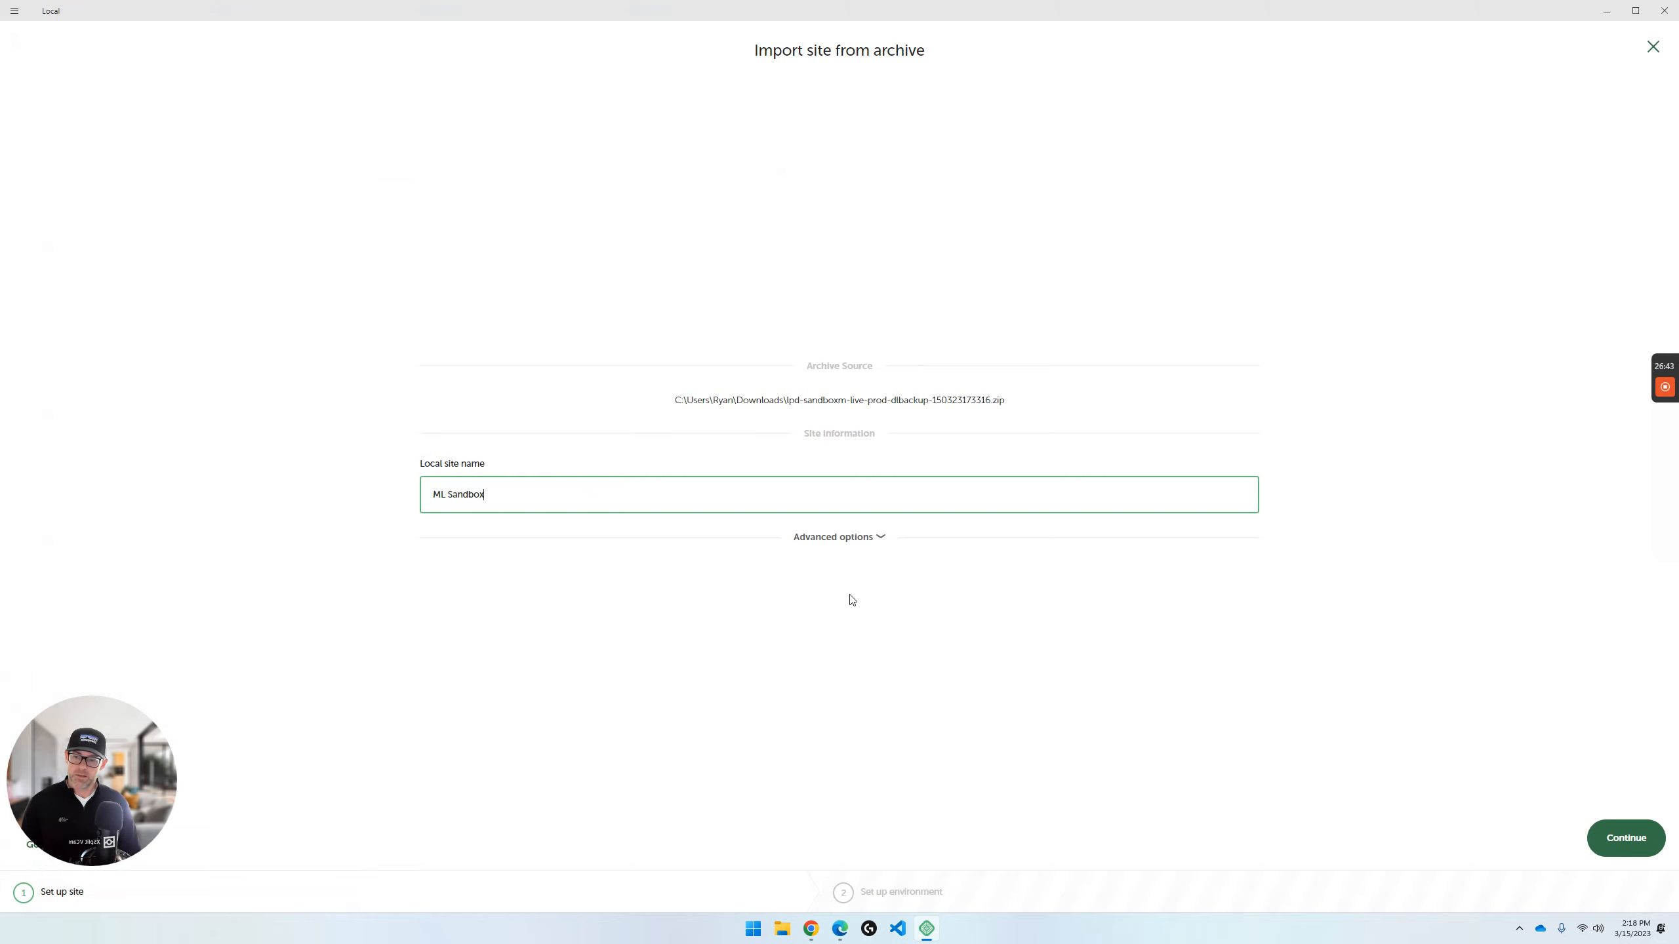
pyautogui.click(889, 538)
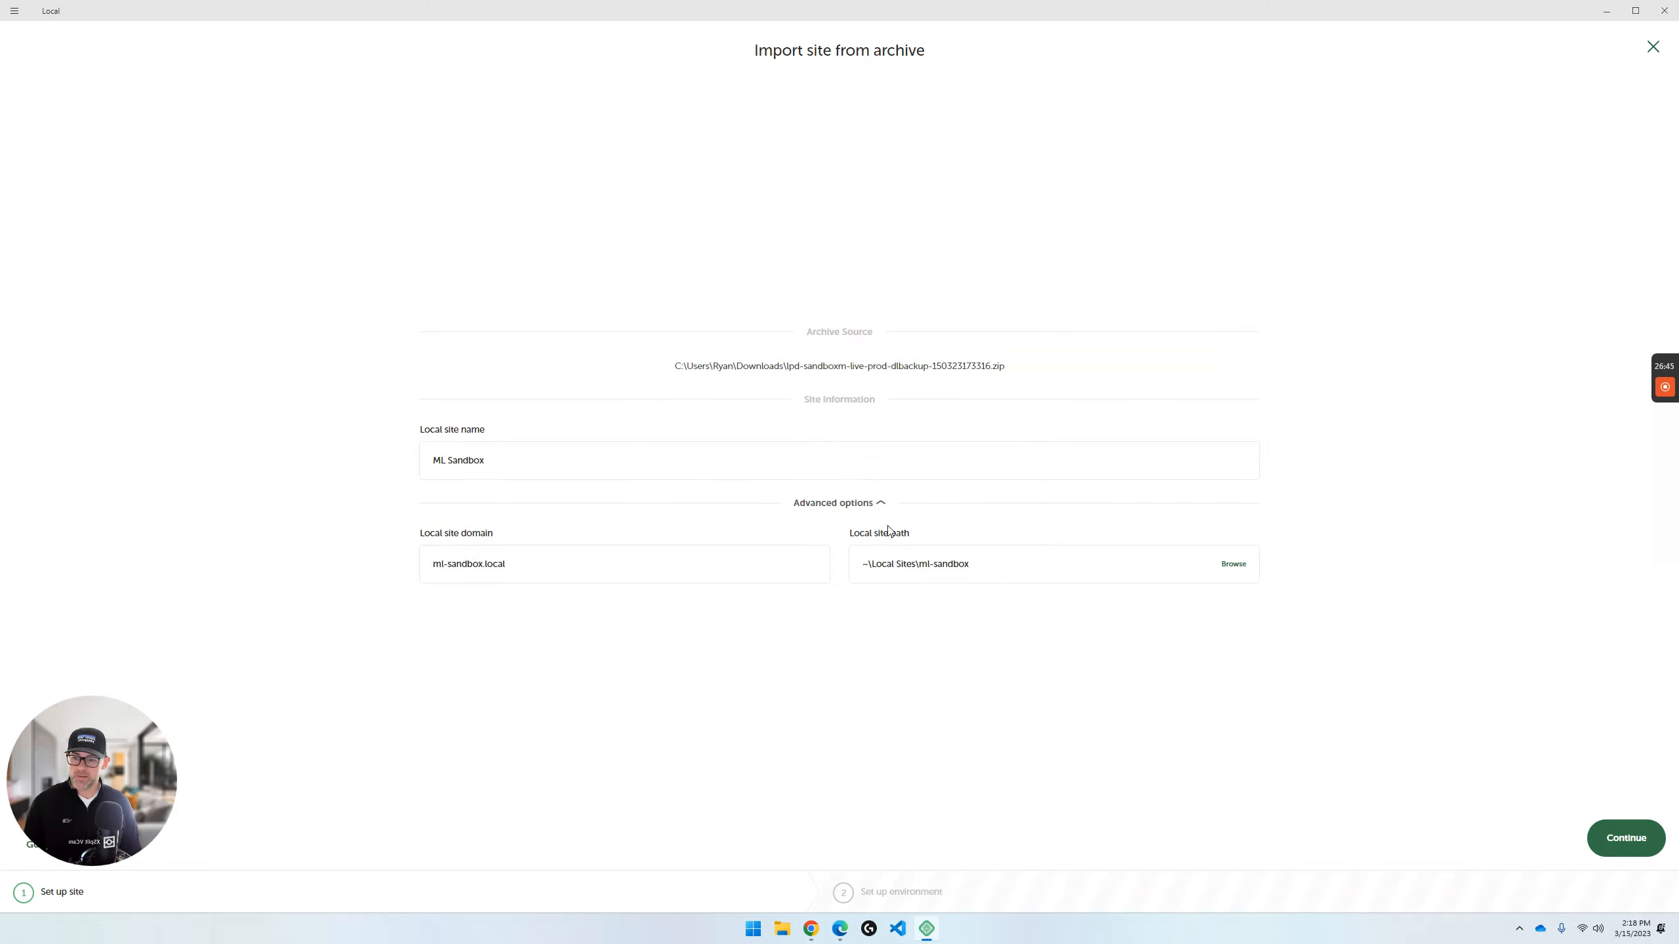
pyautogui.click(881, 504)
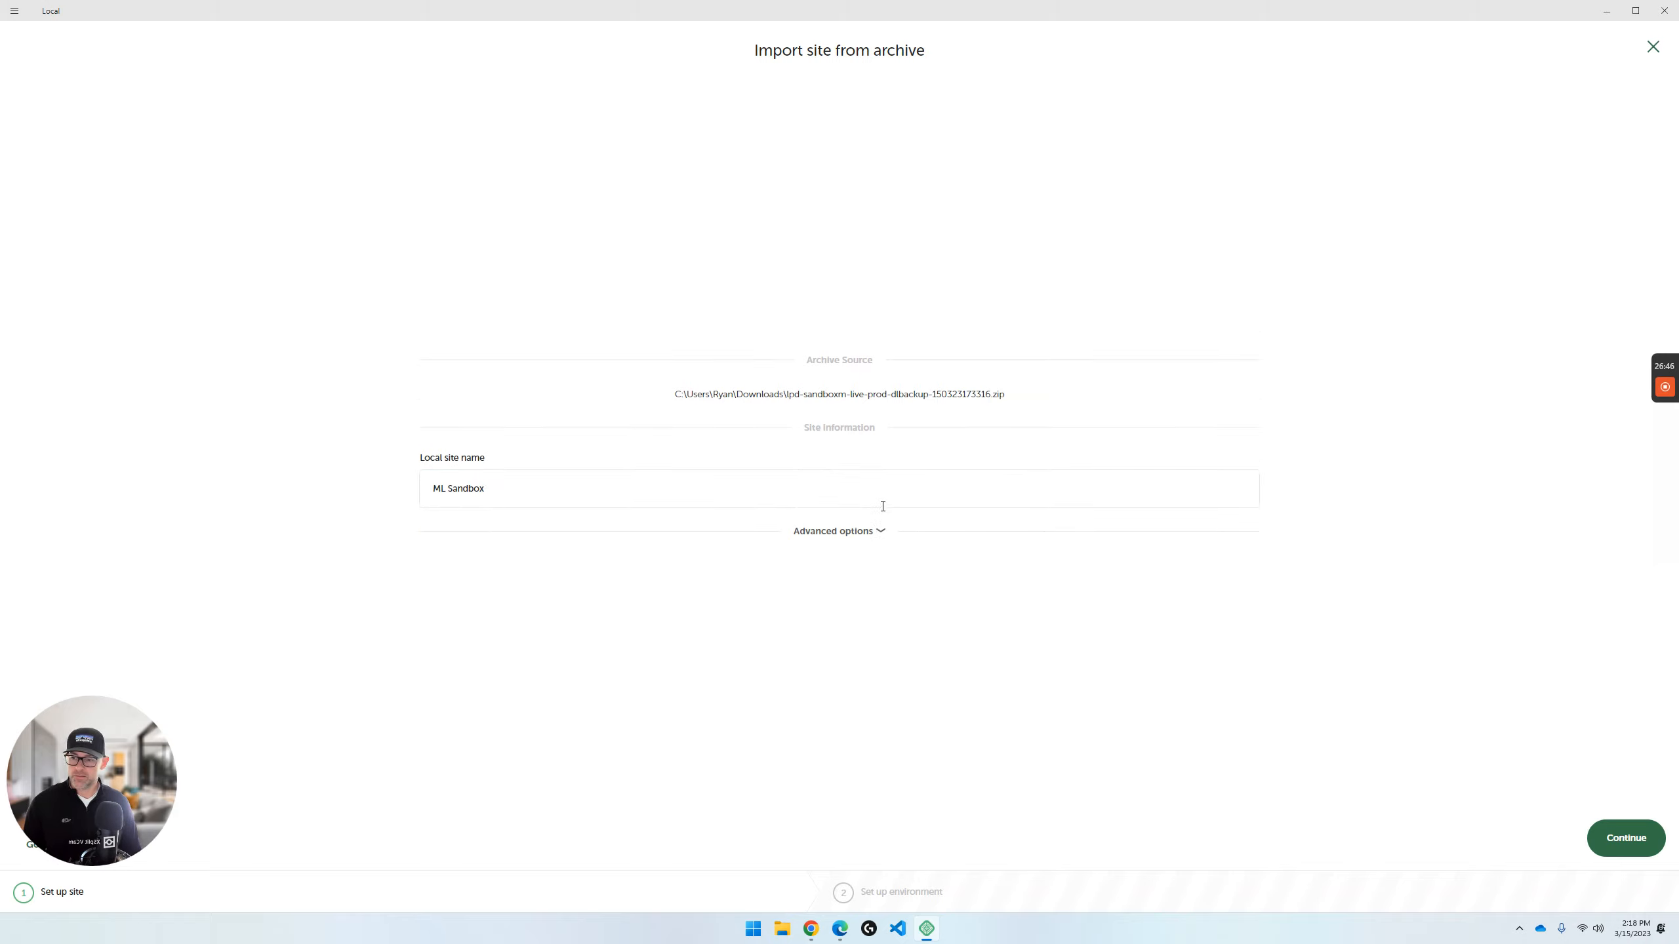
pyautogui.click(1628, 852)
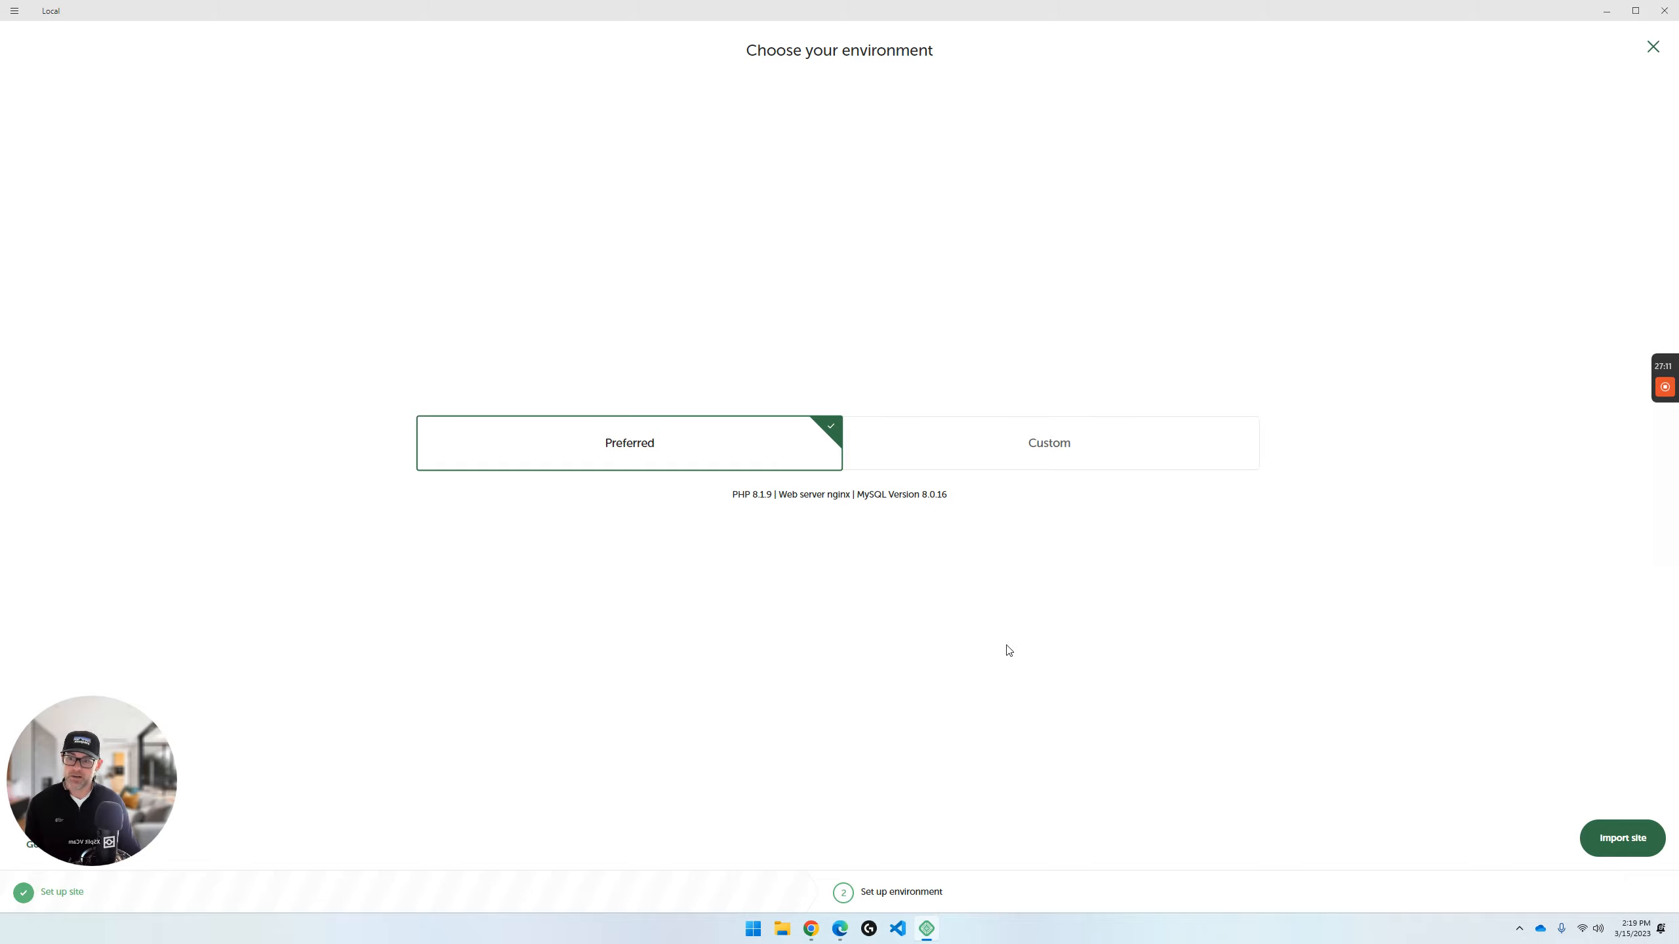
# - Compare the Preferred and Custom environment choices for the imported site
pyautogui.click(998, 458)
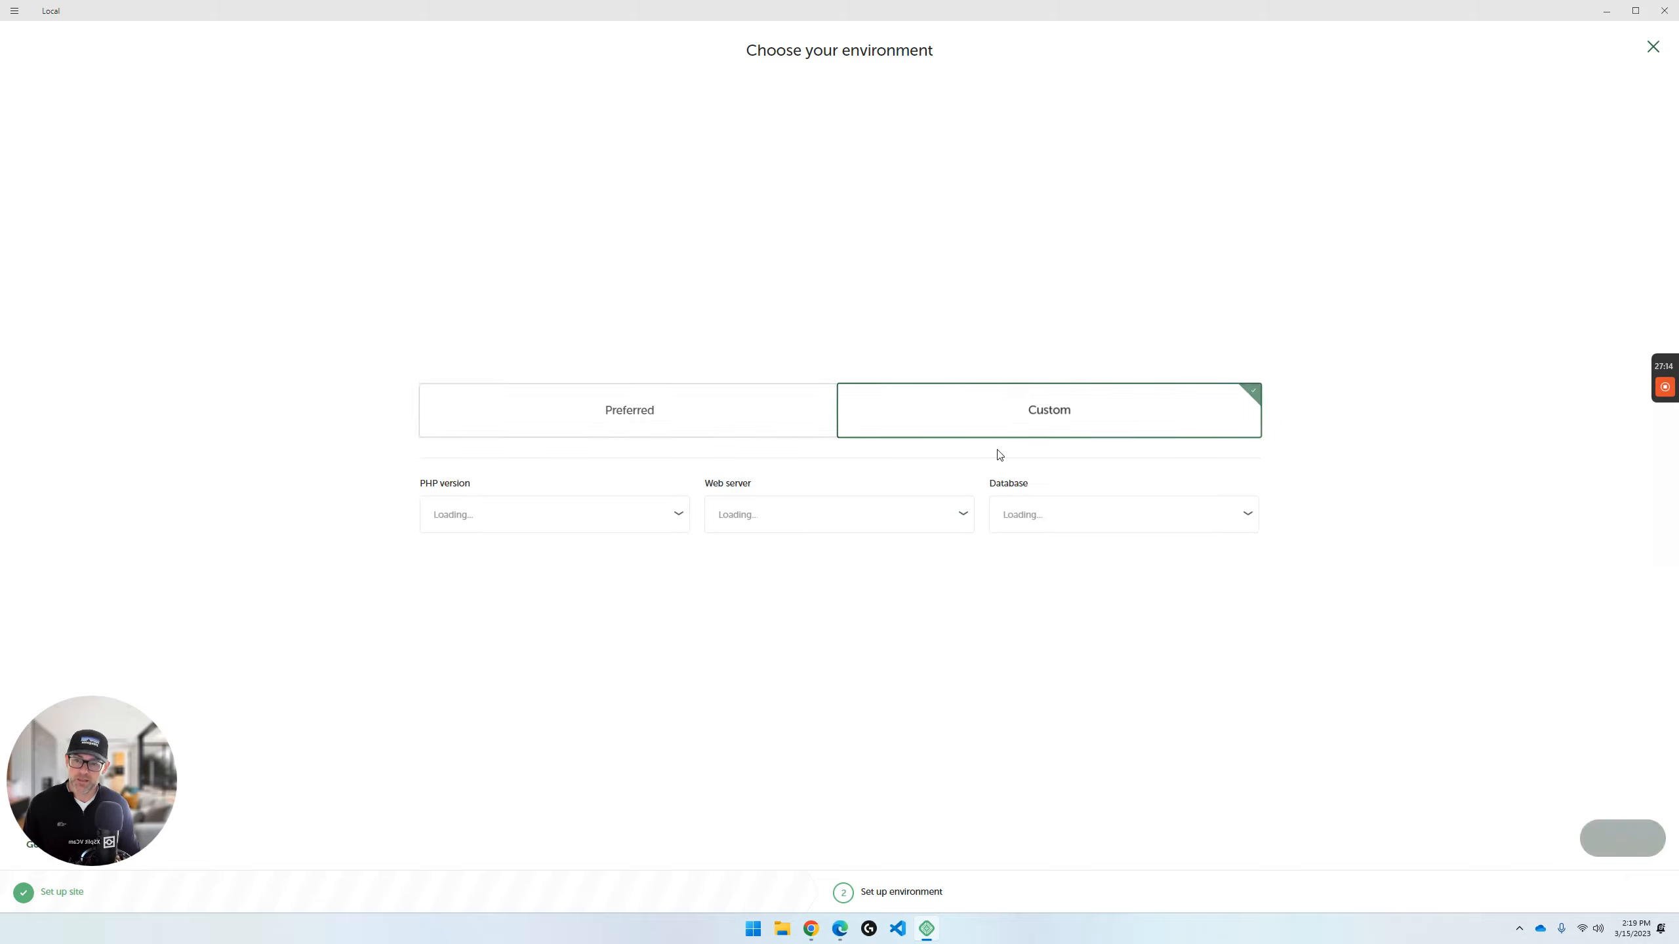
pyautogui.click(667, 409)
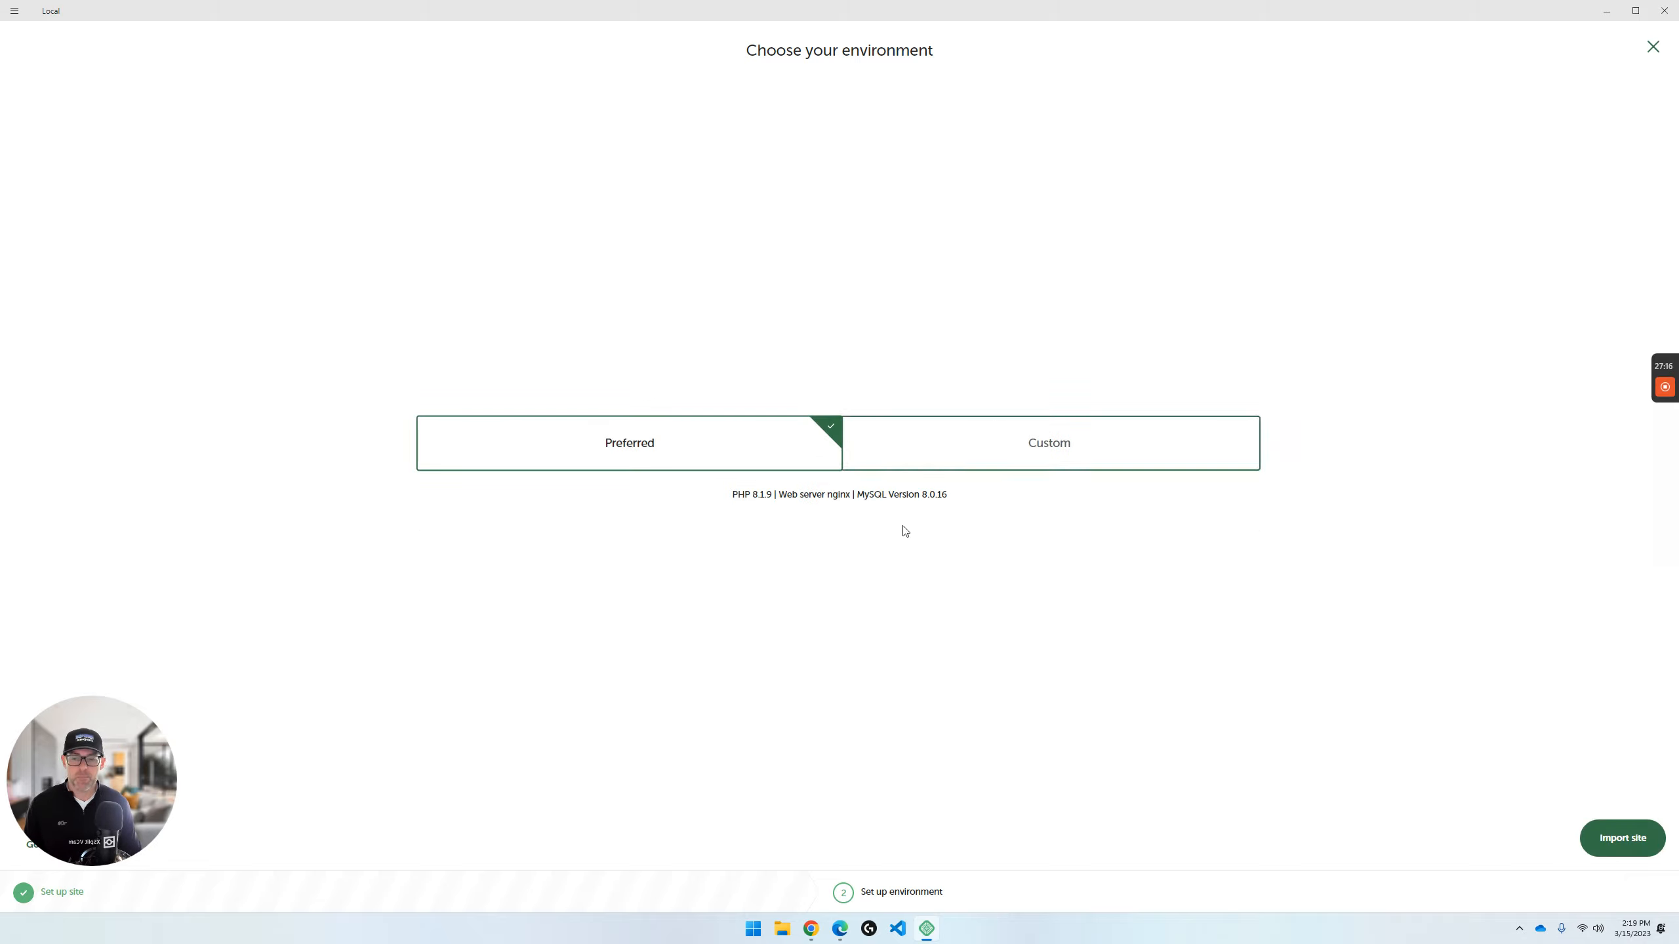
pyautogui.click(1026, 437)
pyautogui.click(753, 411)
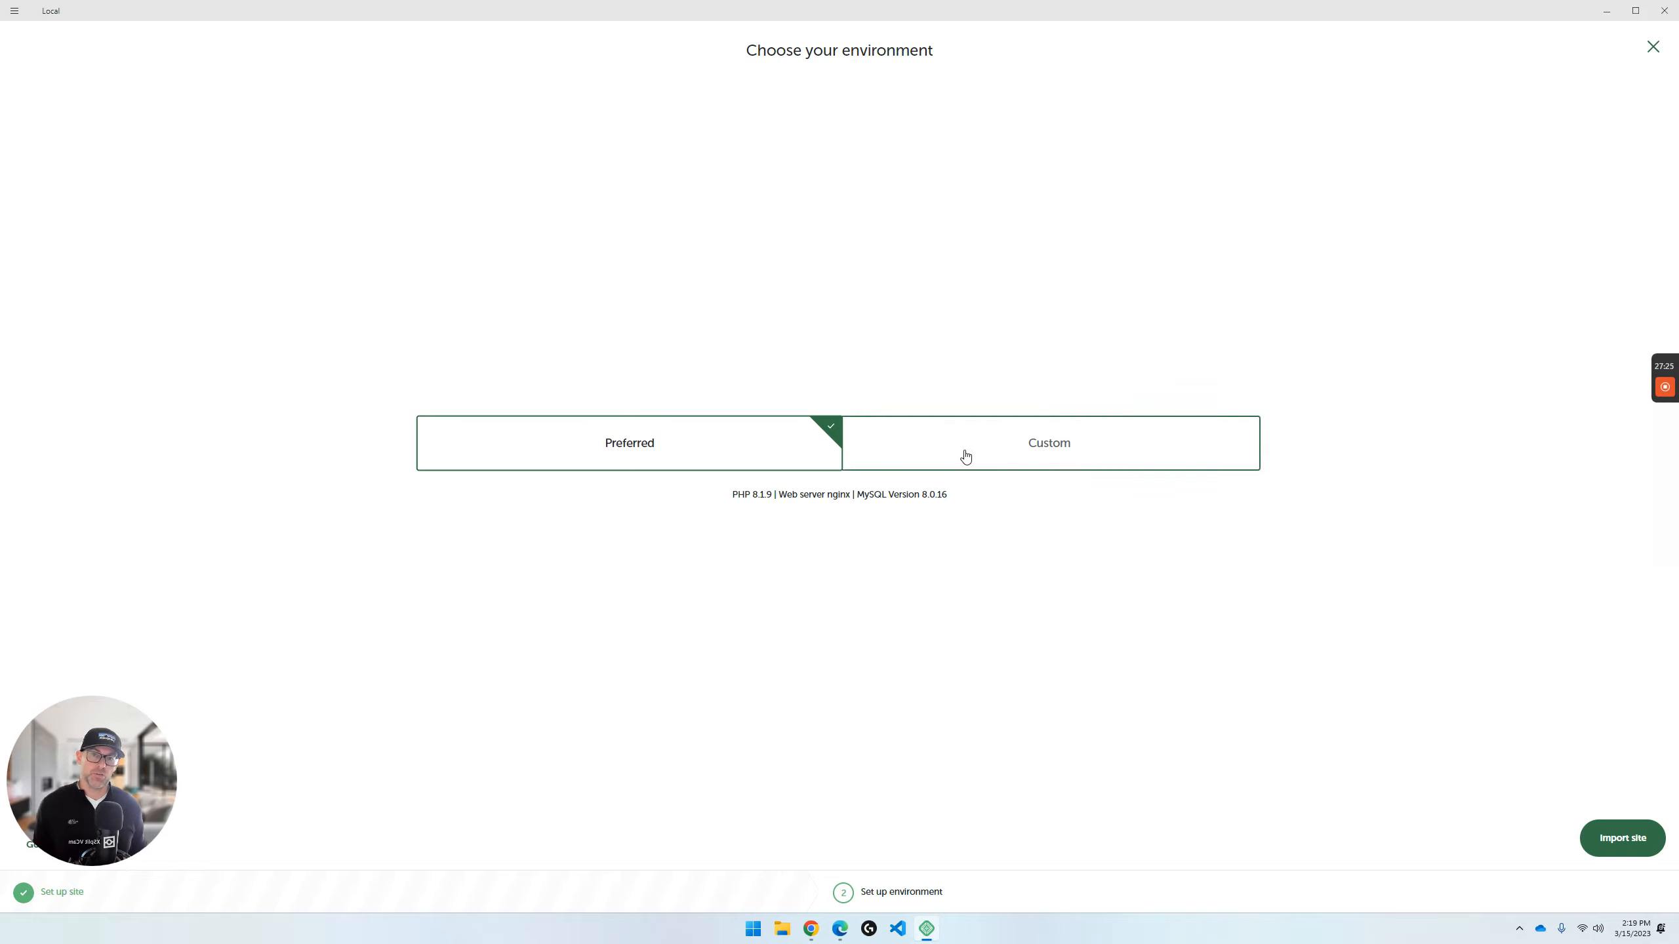
# - Choose a Custom environment with PHP 8.1.9, nginx 1.16.0 and MariaDB 10.4.10
pyautogui.click(1037, 458)
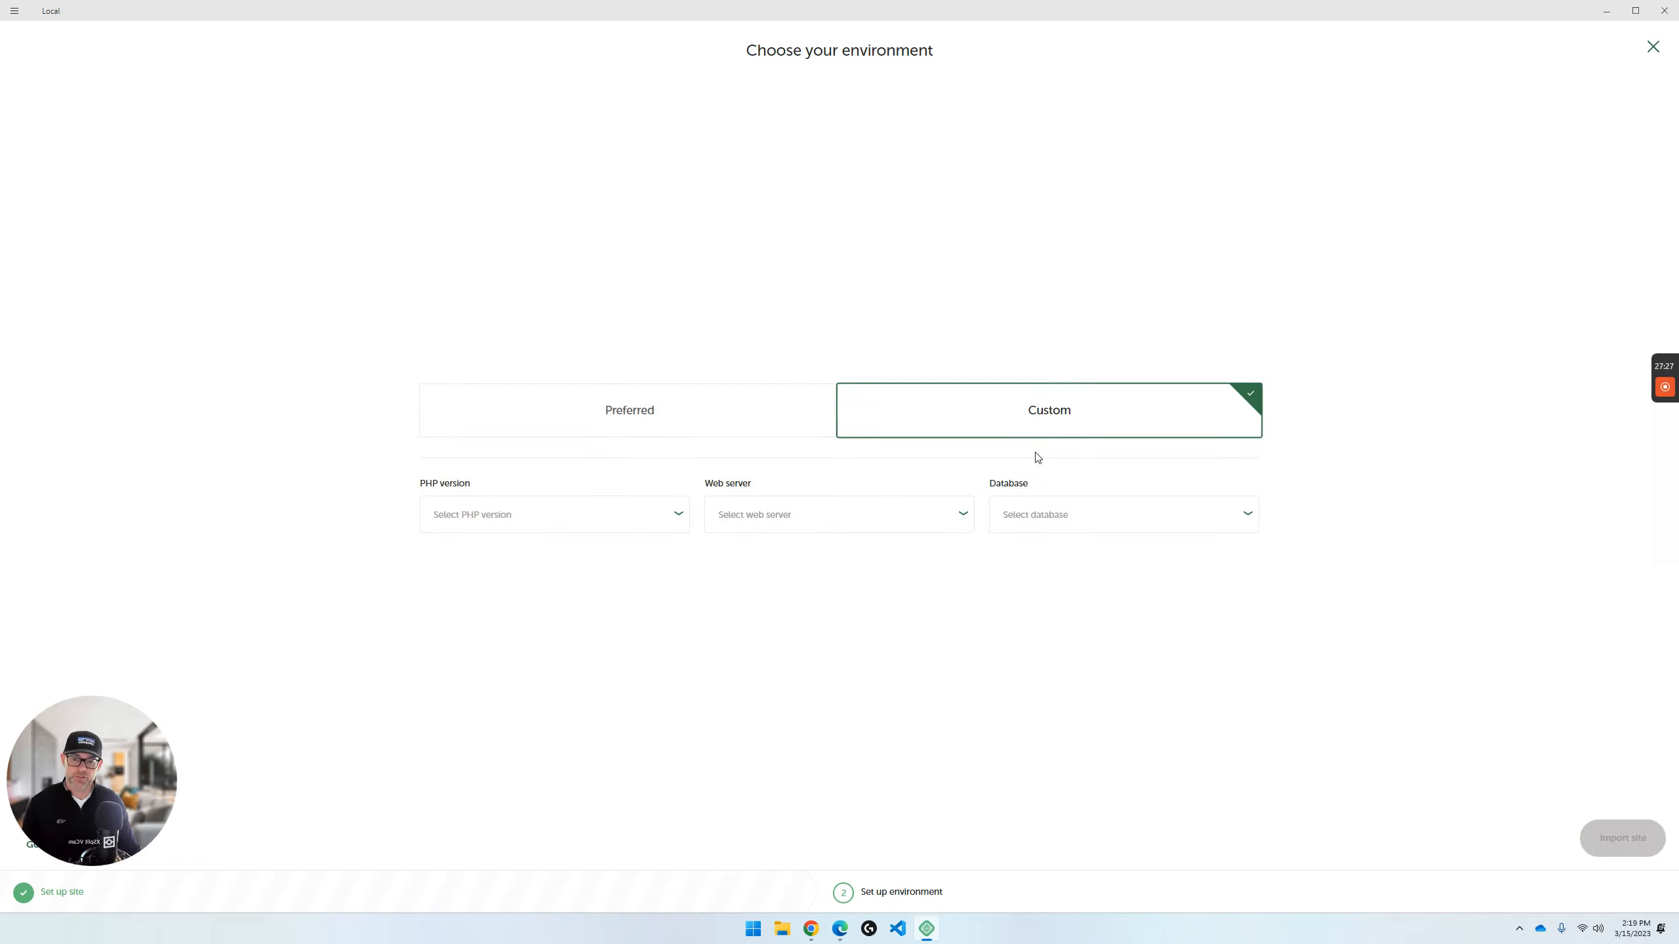
pyautogui.click(674, 515)
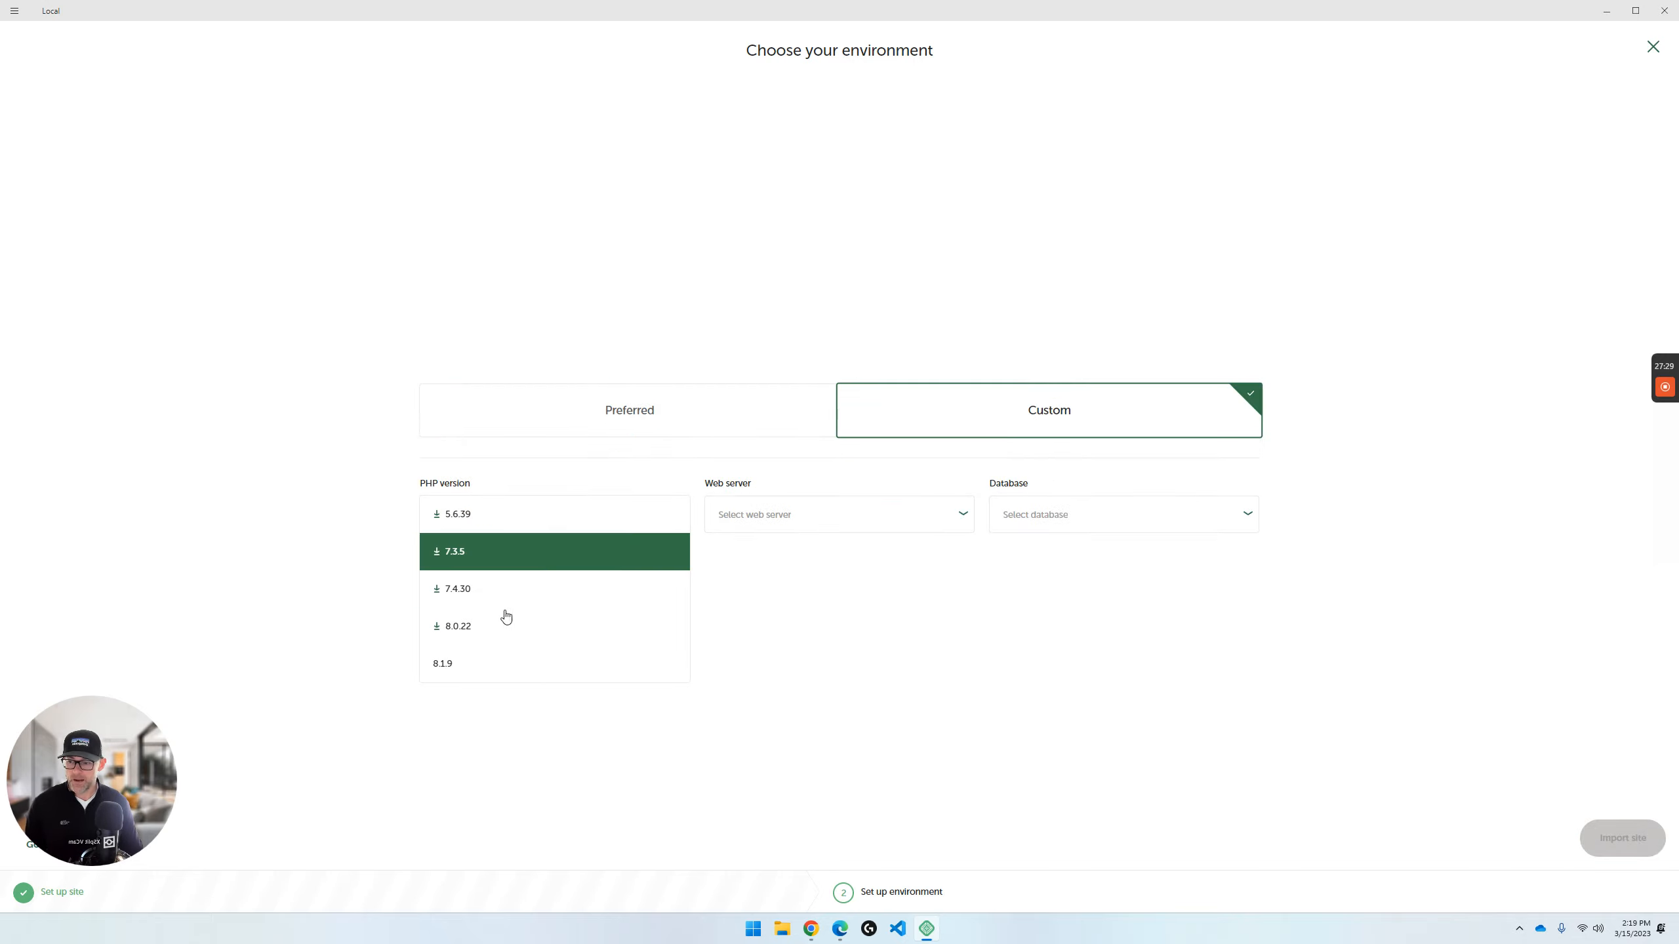
pyautogui.click(507, 659)
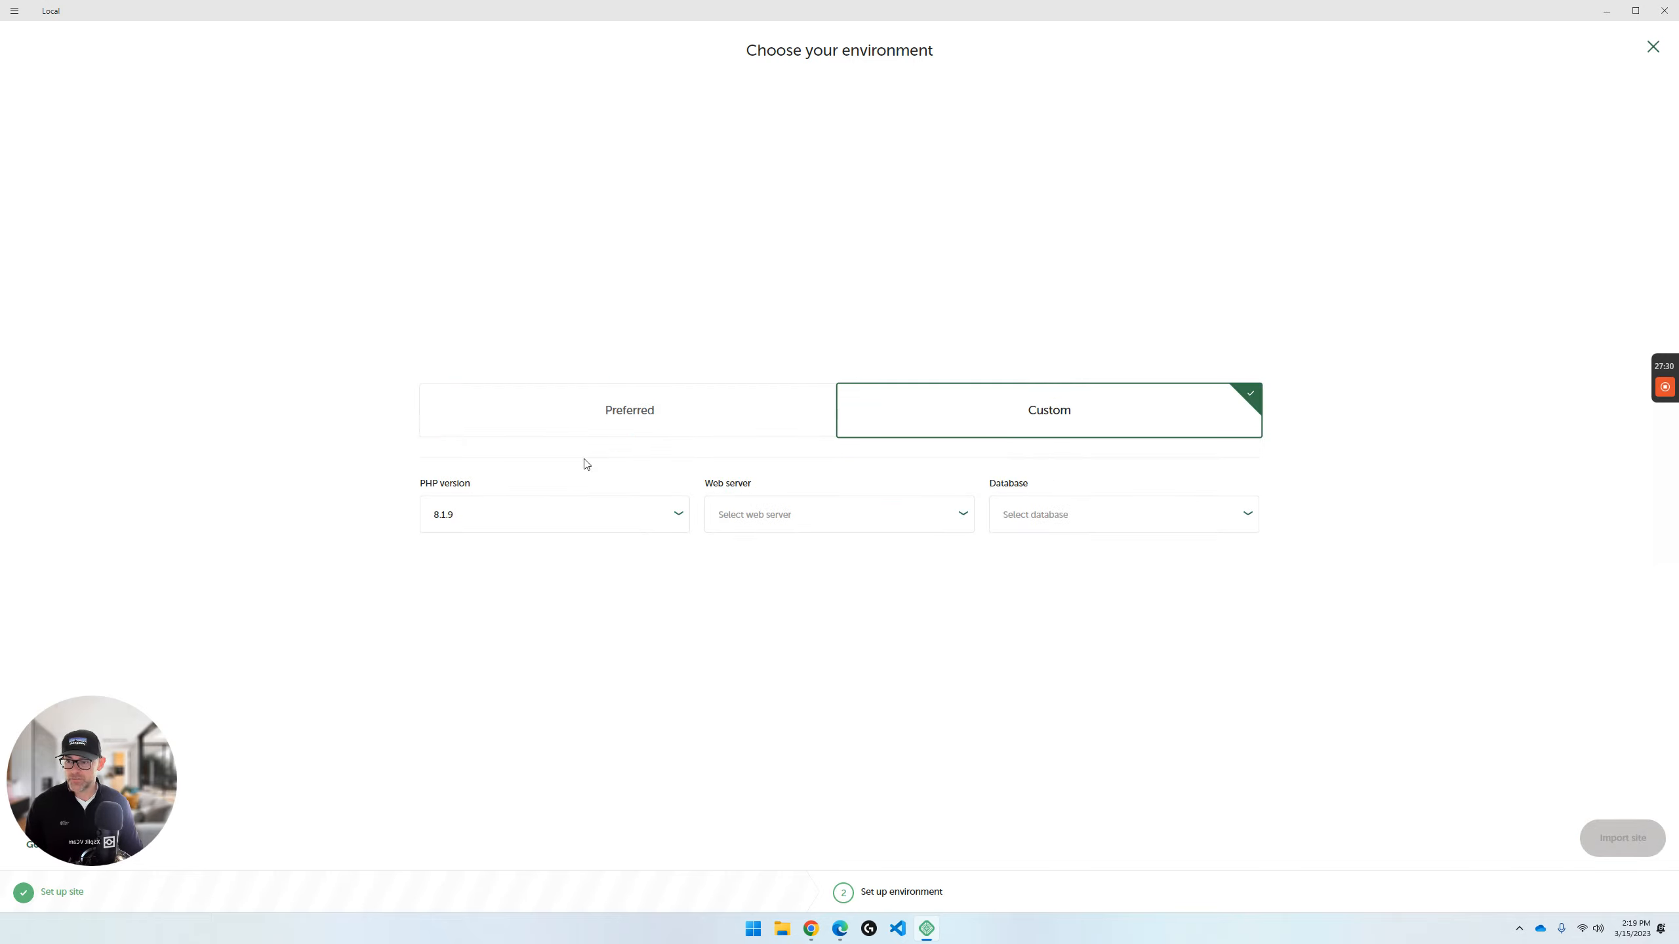
pyautogui.click(950, 522)
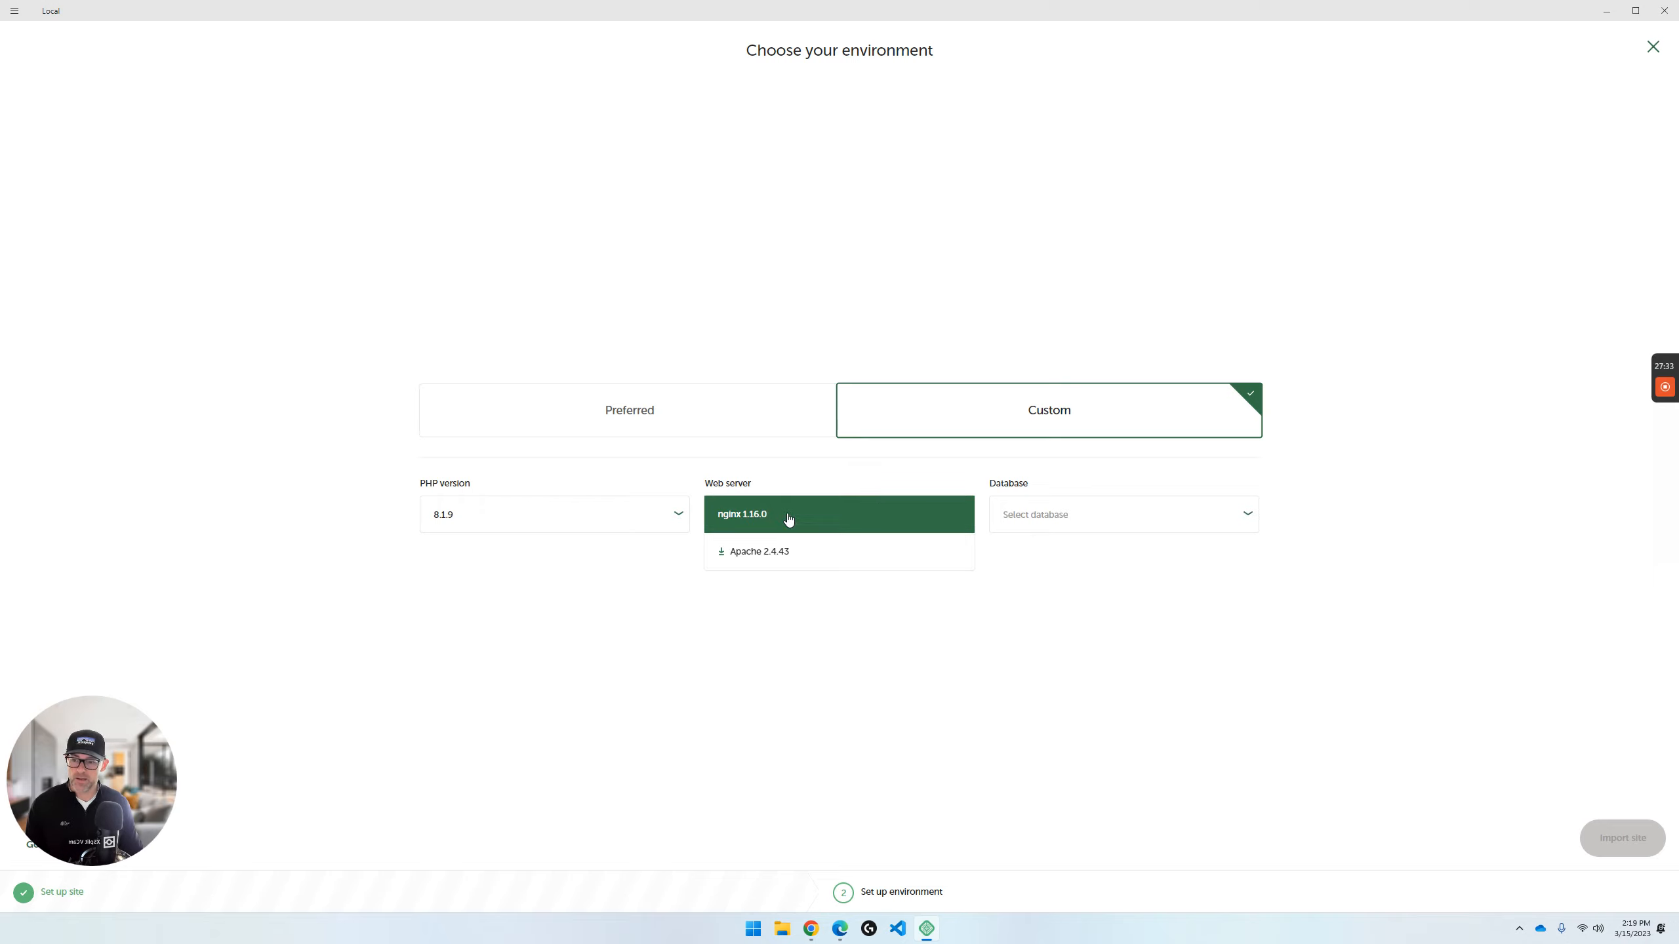
pyautogui.click(765, 518)
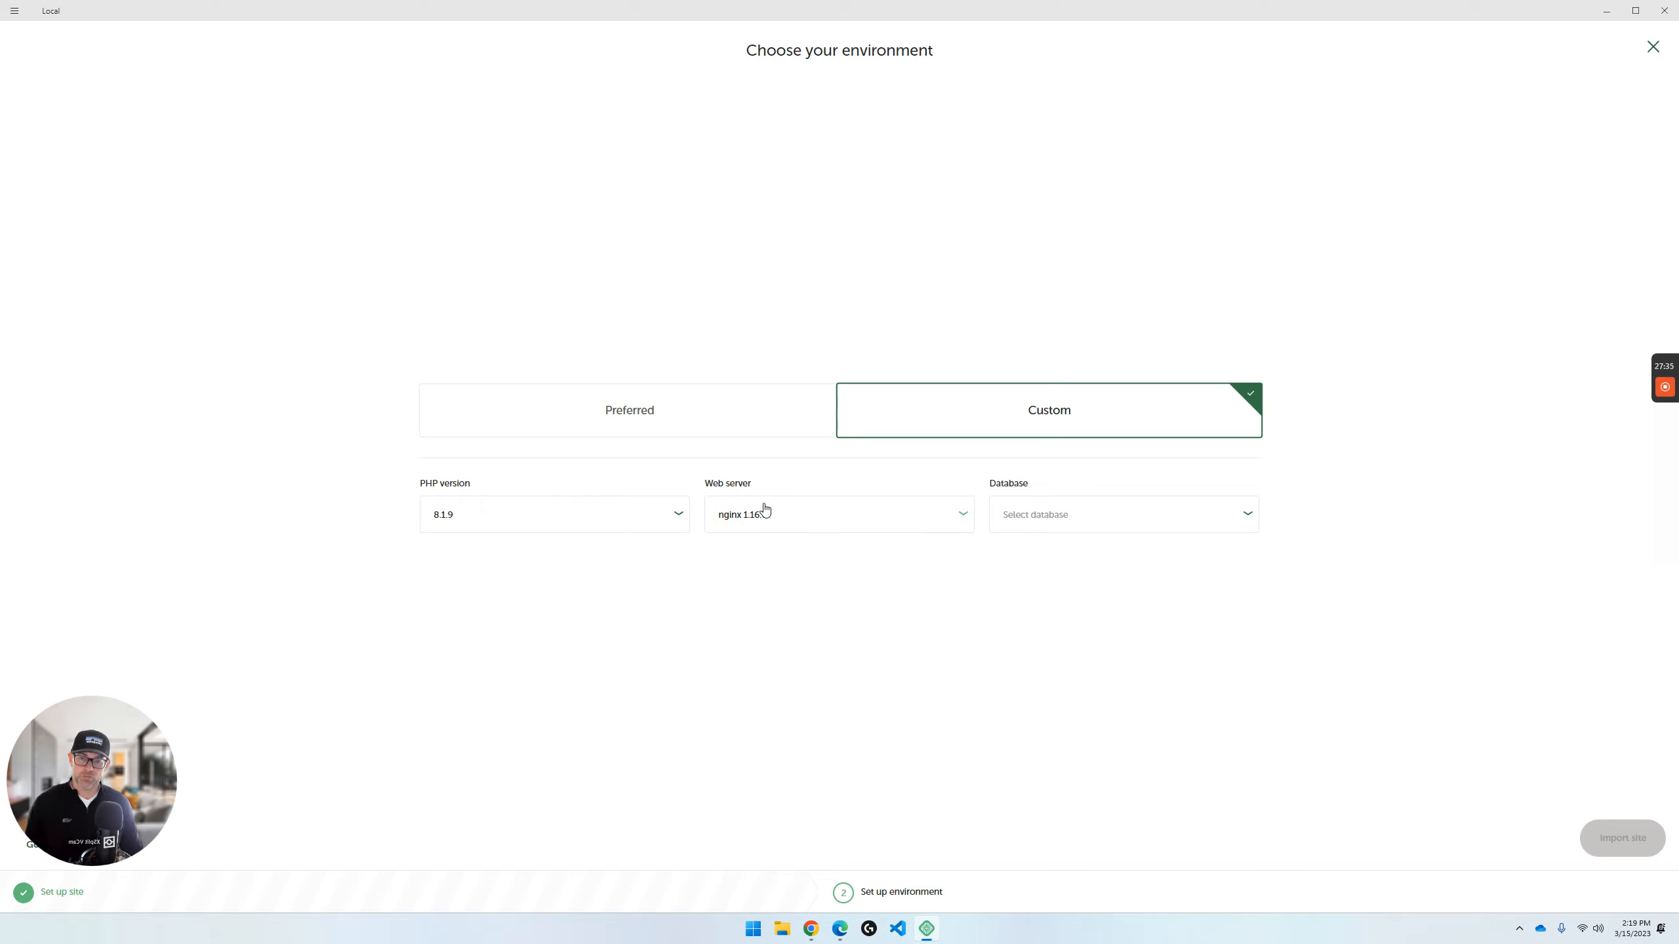
pyautogui.click(1088, 522)
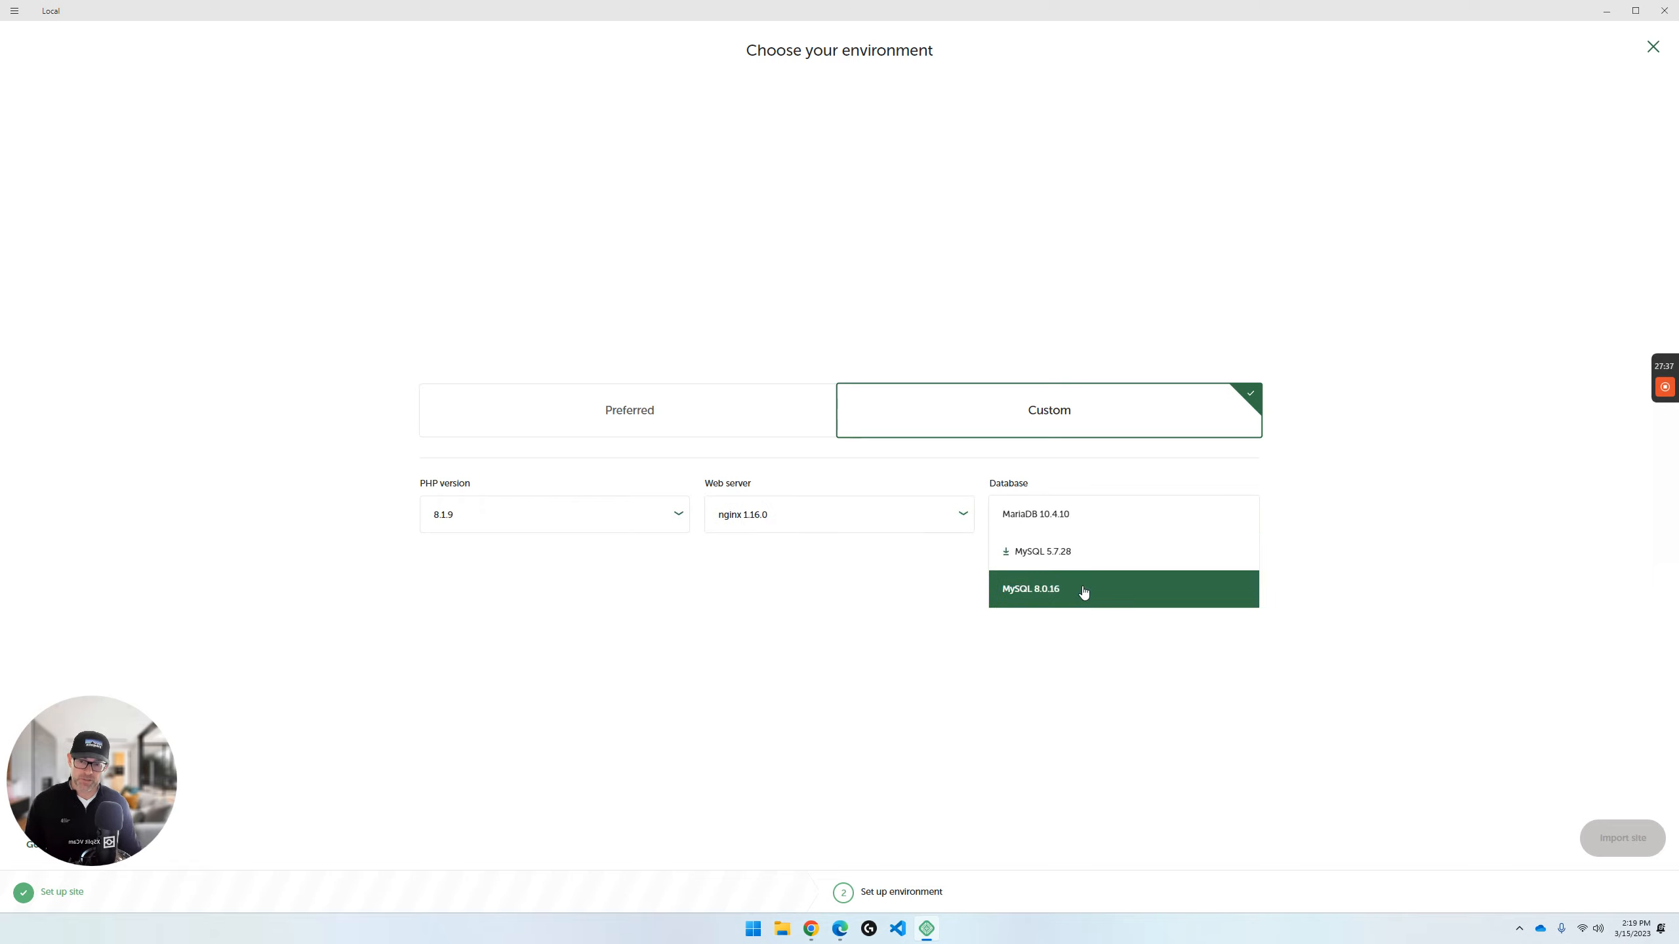
pyautogui.click(1084, 520)
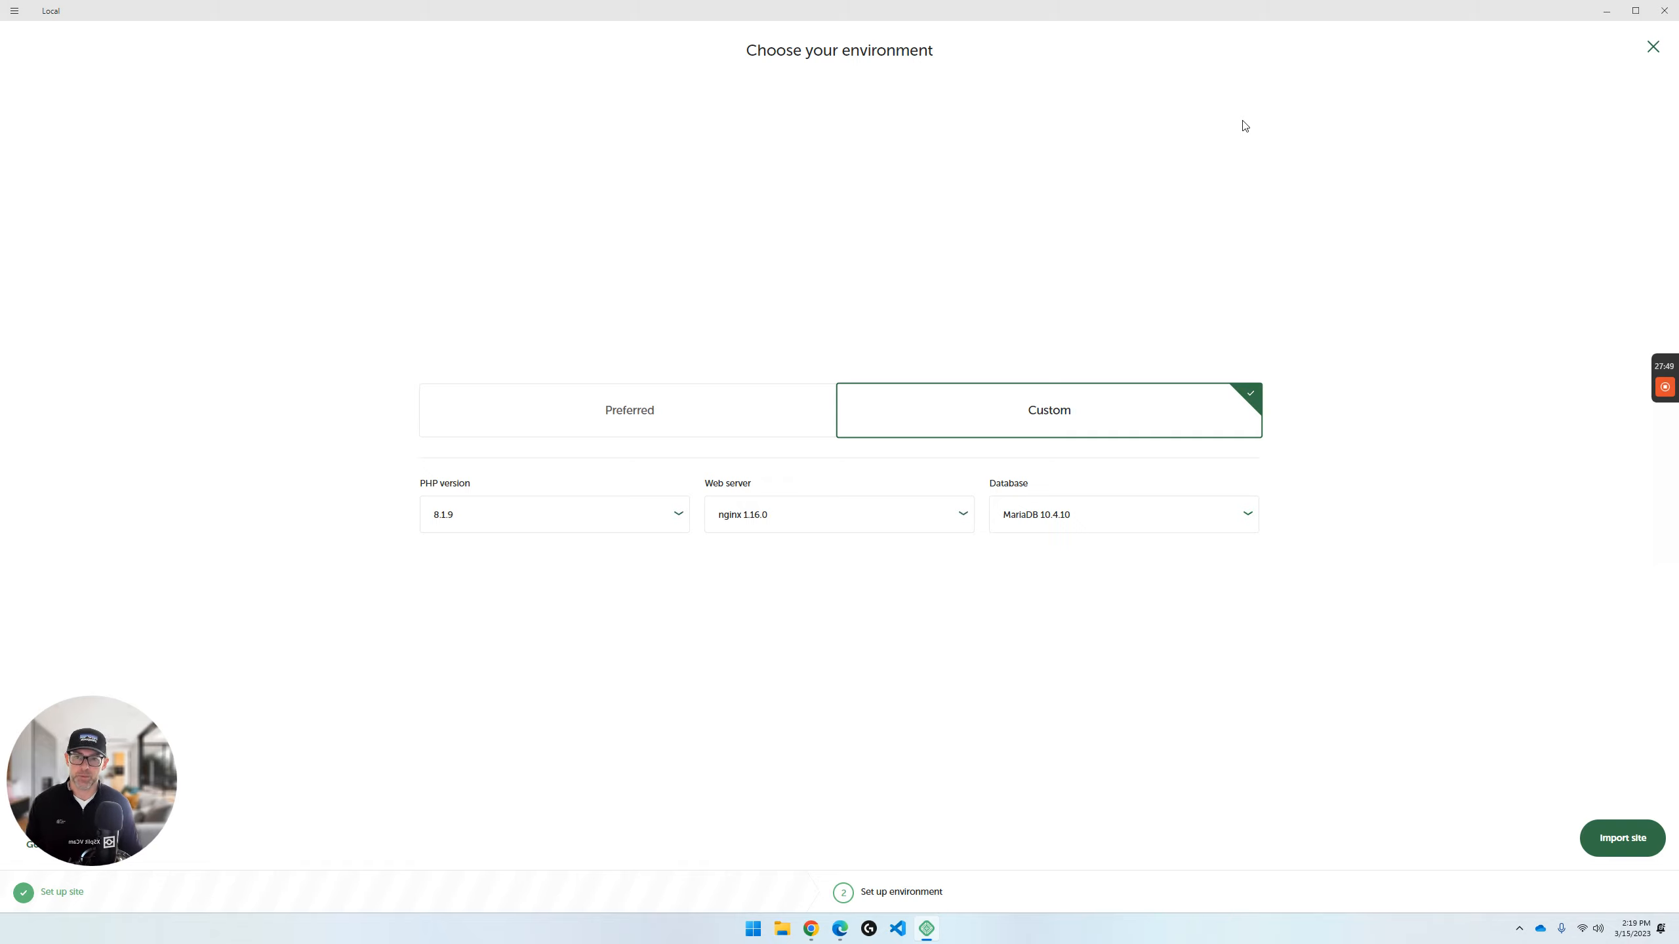
# - Check the Preferred environment's specification, return to the Custom one and import the site
pyautogui.click(742, 431)
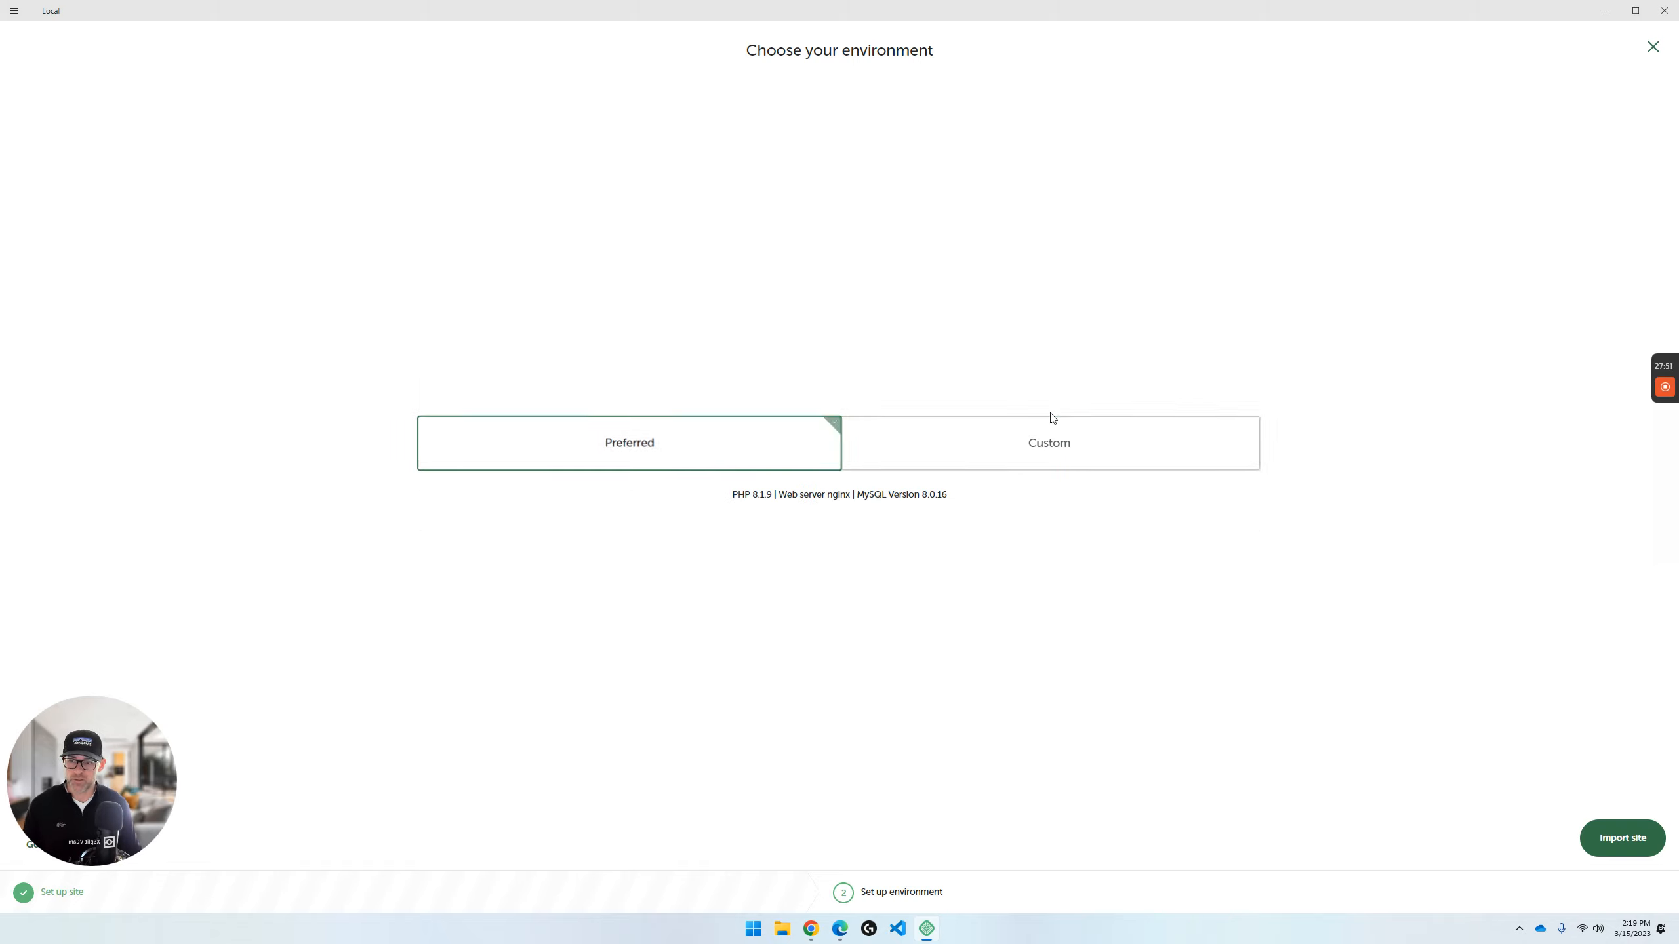
pyautogui.click(1028, 456)
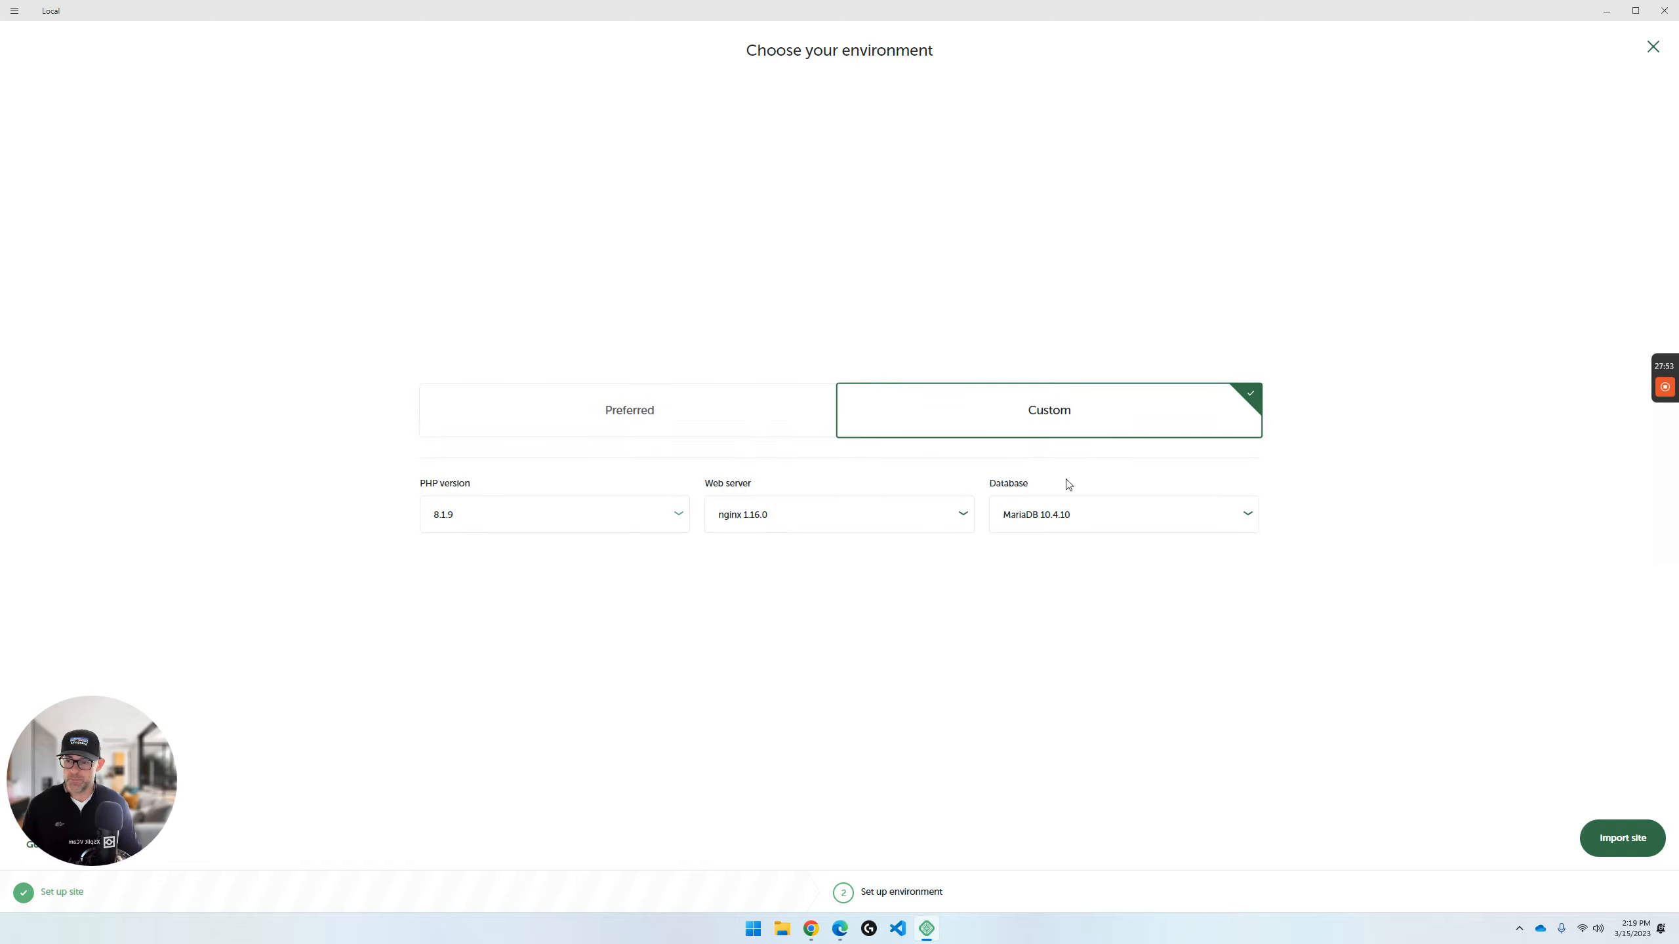
pyautogui.click(1622, 839)
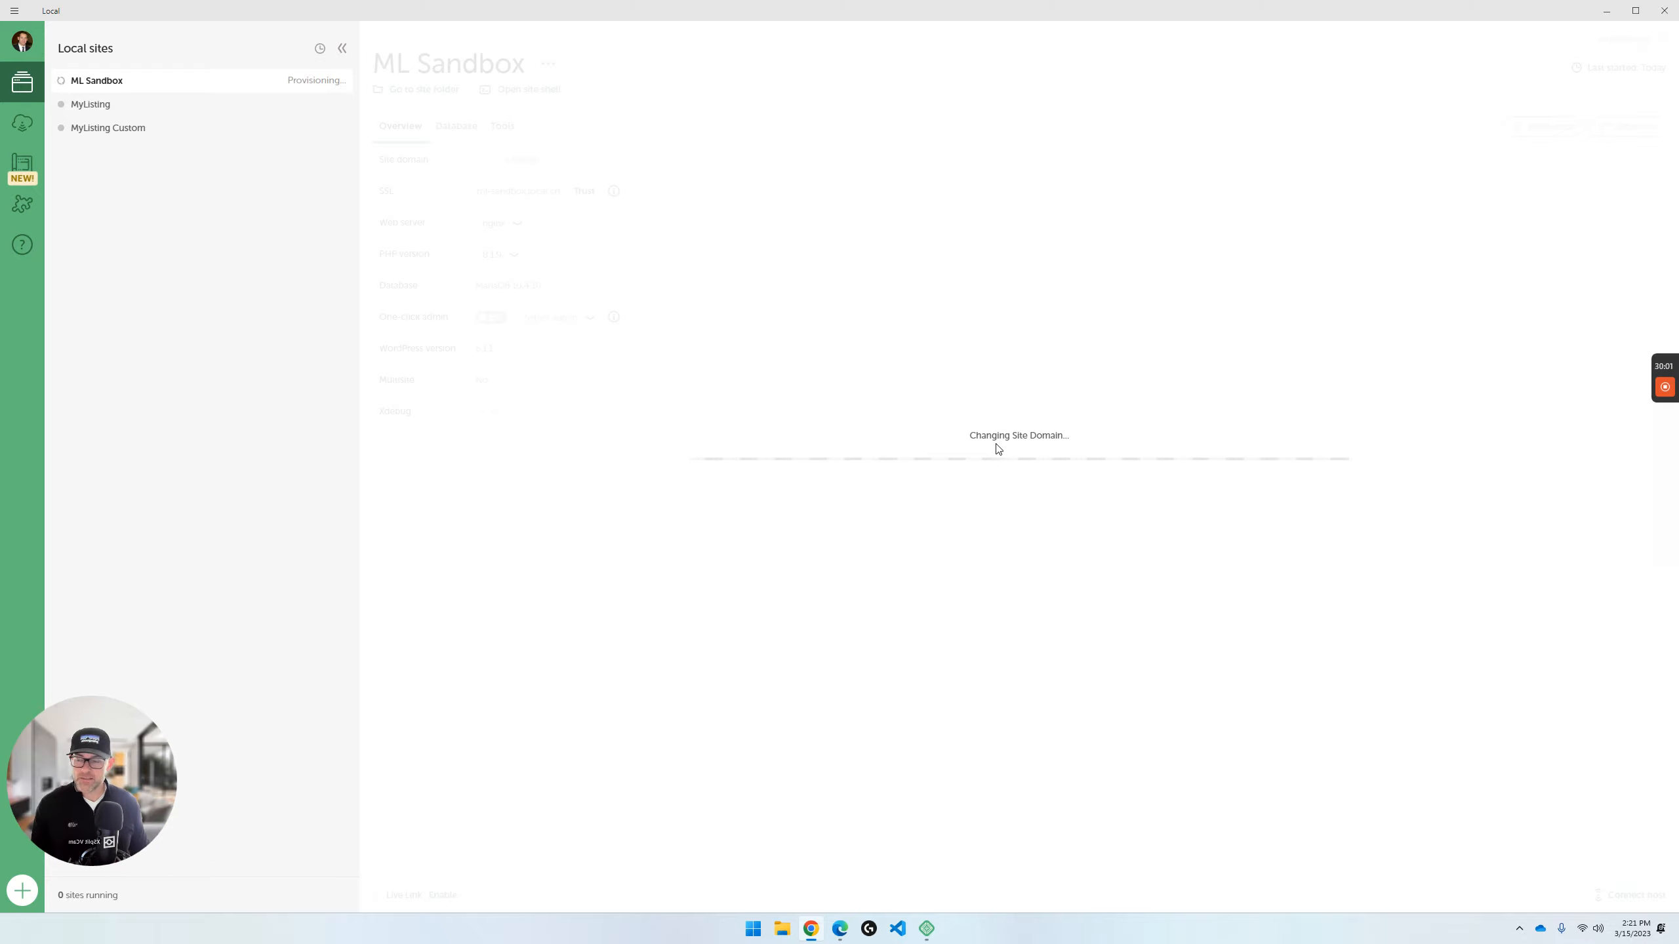
# - Trust the SSL certificate of the ML Sandbox site and open its WordPress admin in the browser
pyautogui.moveTo(1664, 380)
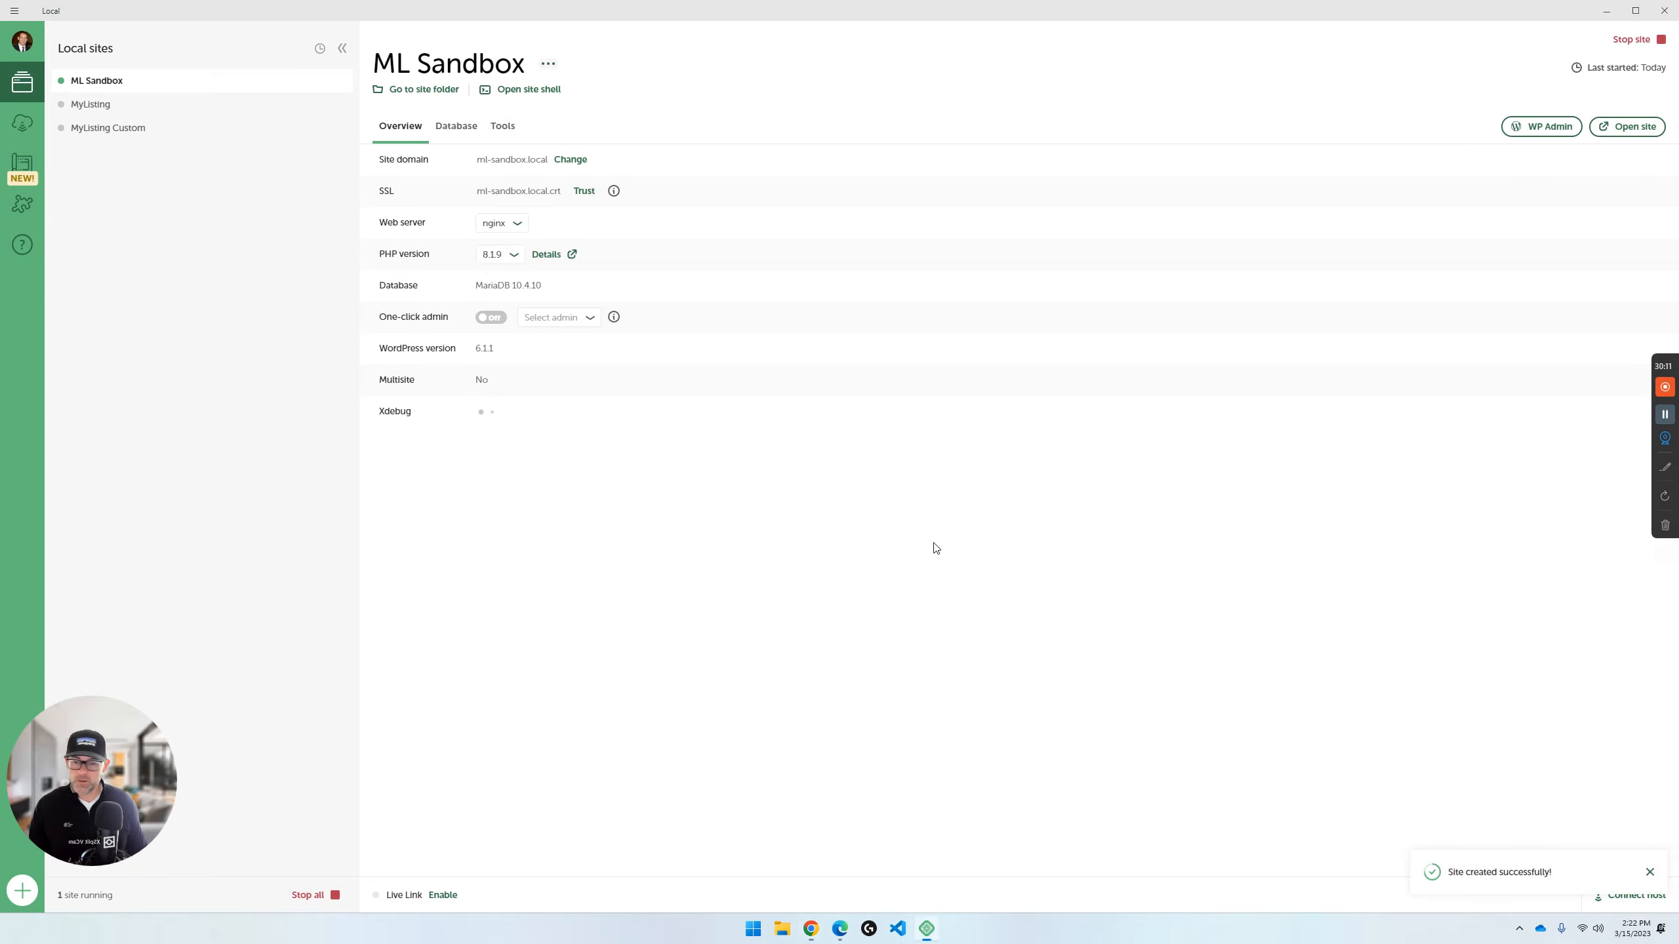
pyautogui.click(583, 192)
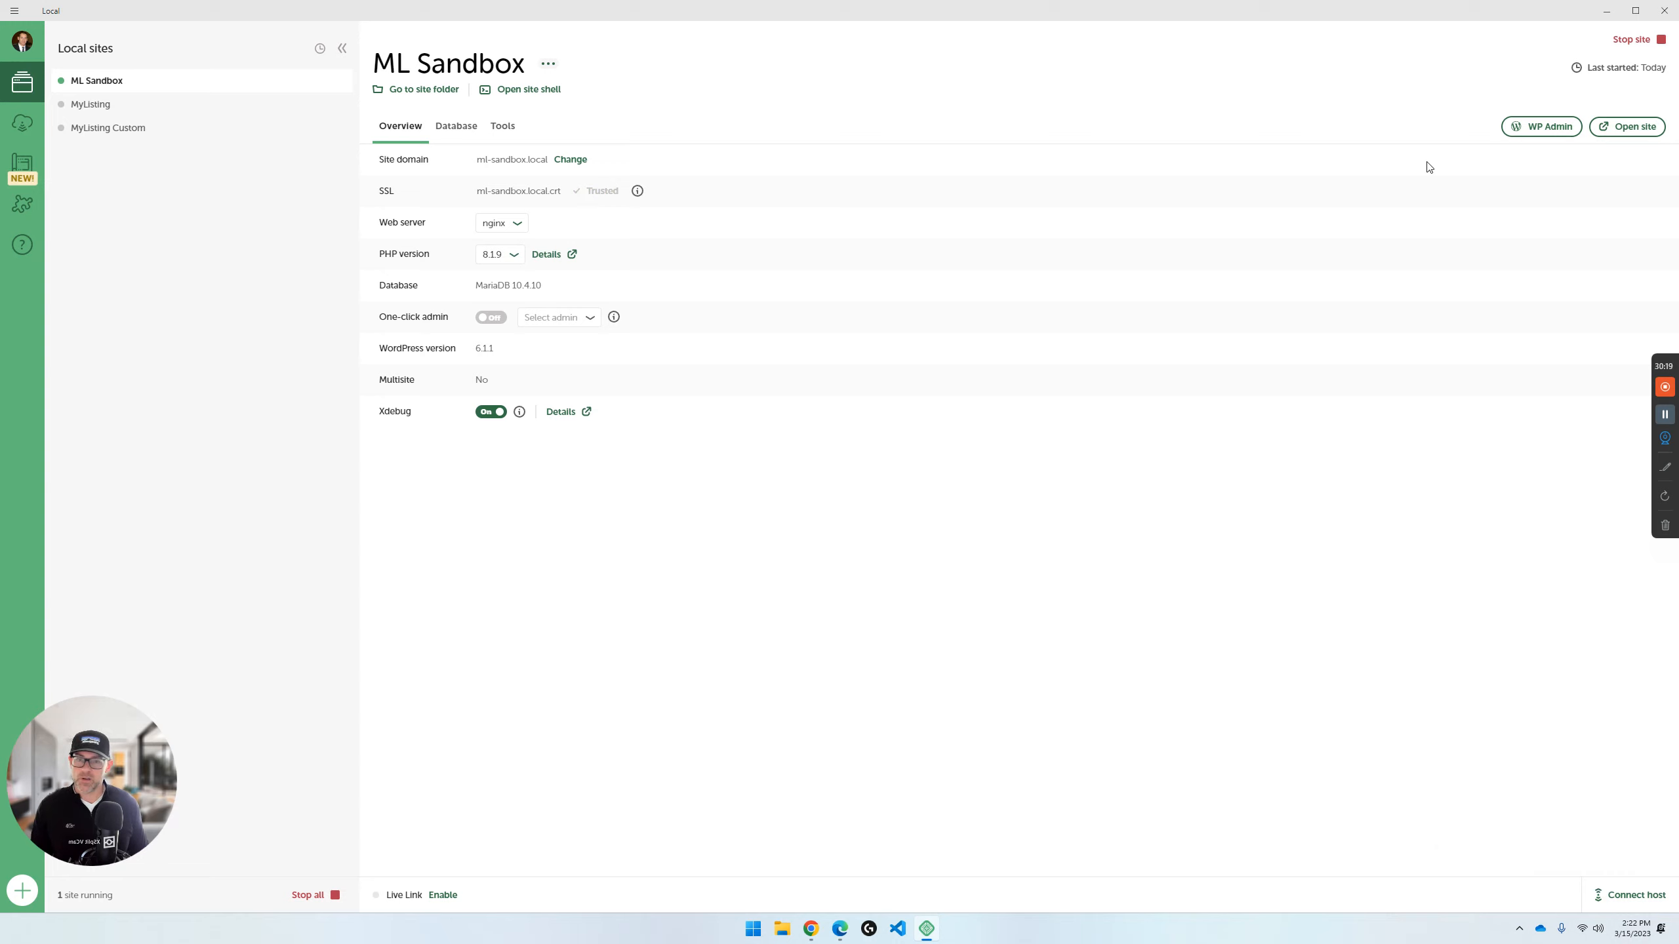
pyautogui.click(1550, 127)
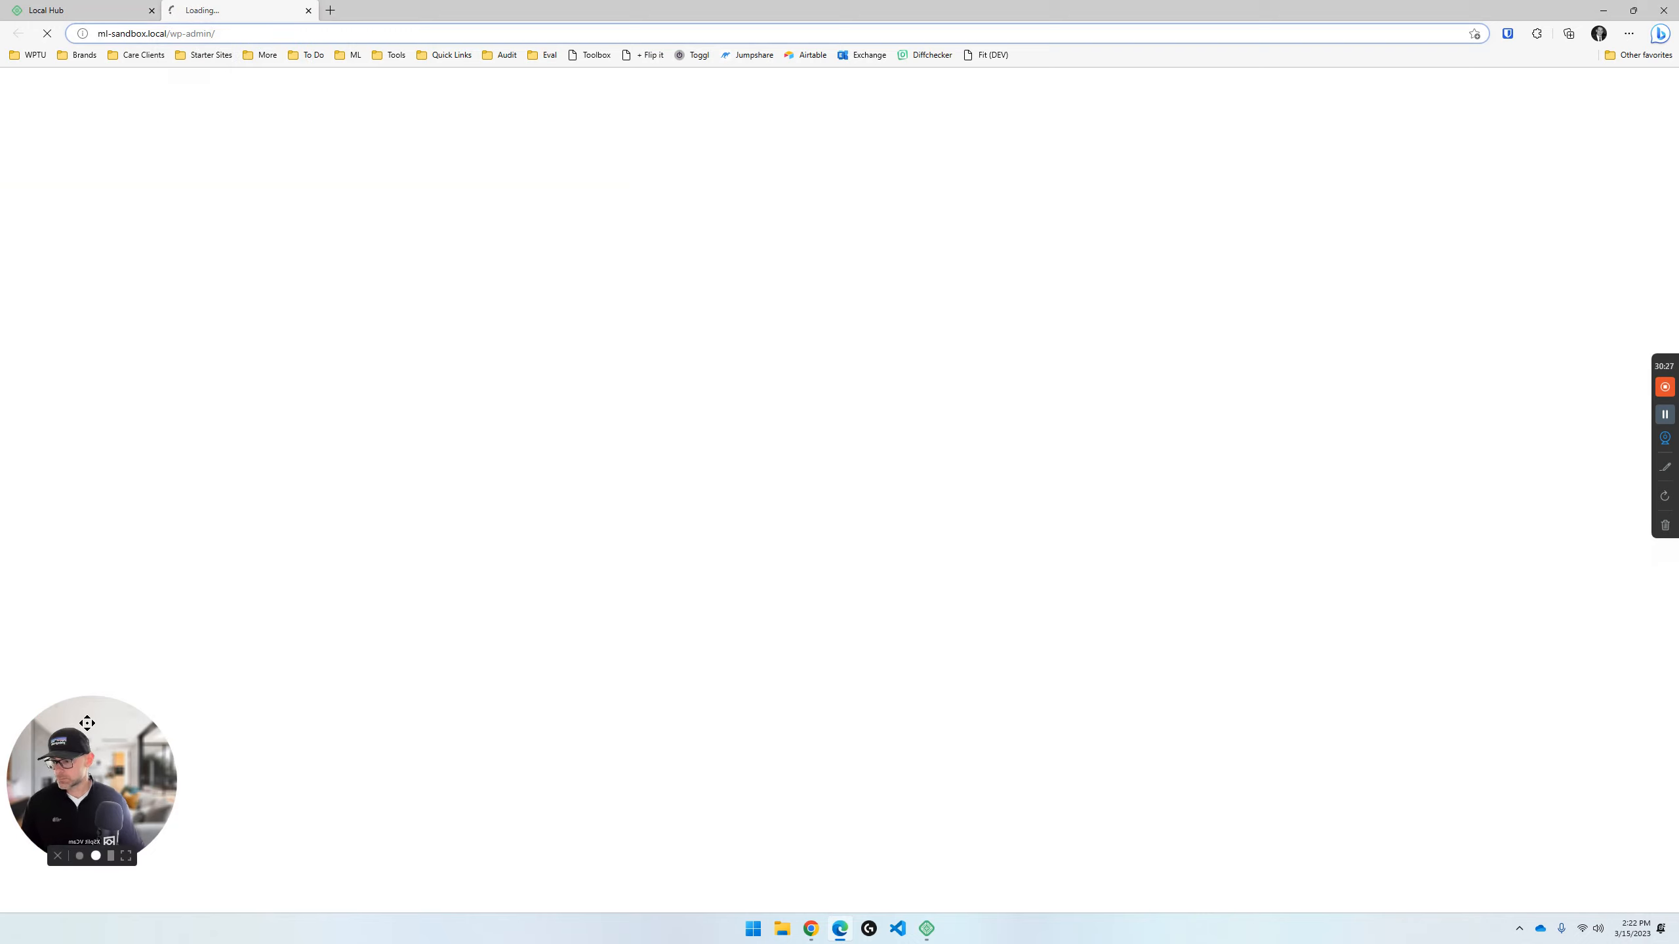
pyautogui.moveTo(91, 719); pyautogui.dragTo(97, 748)
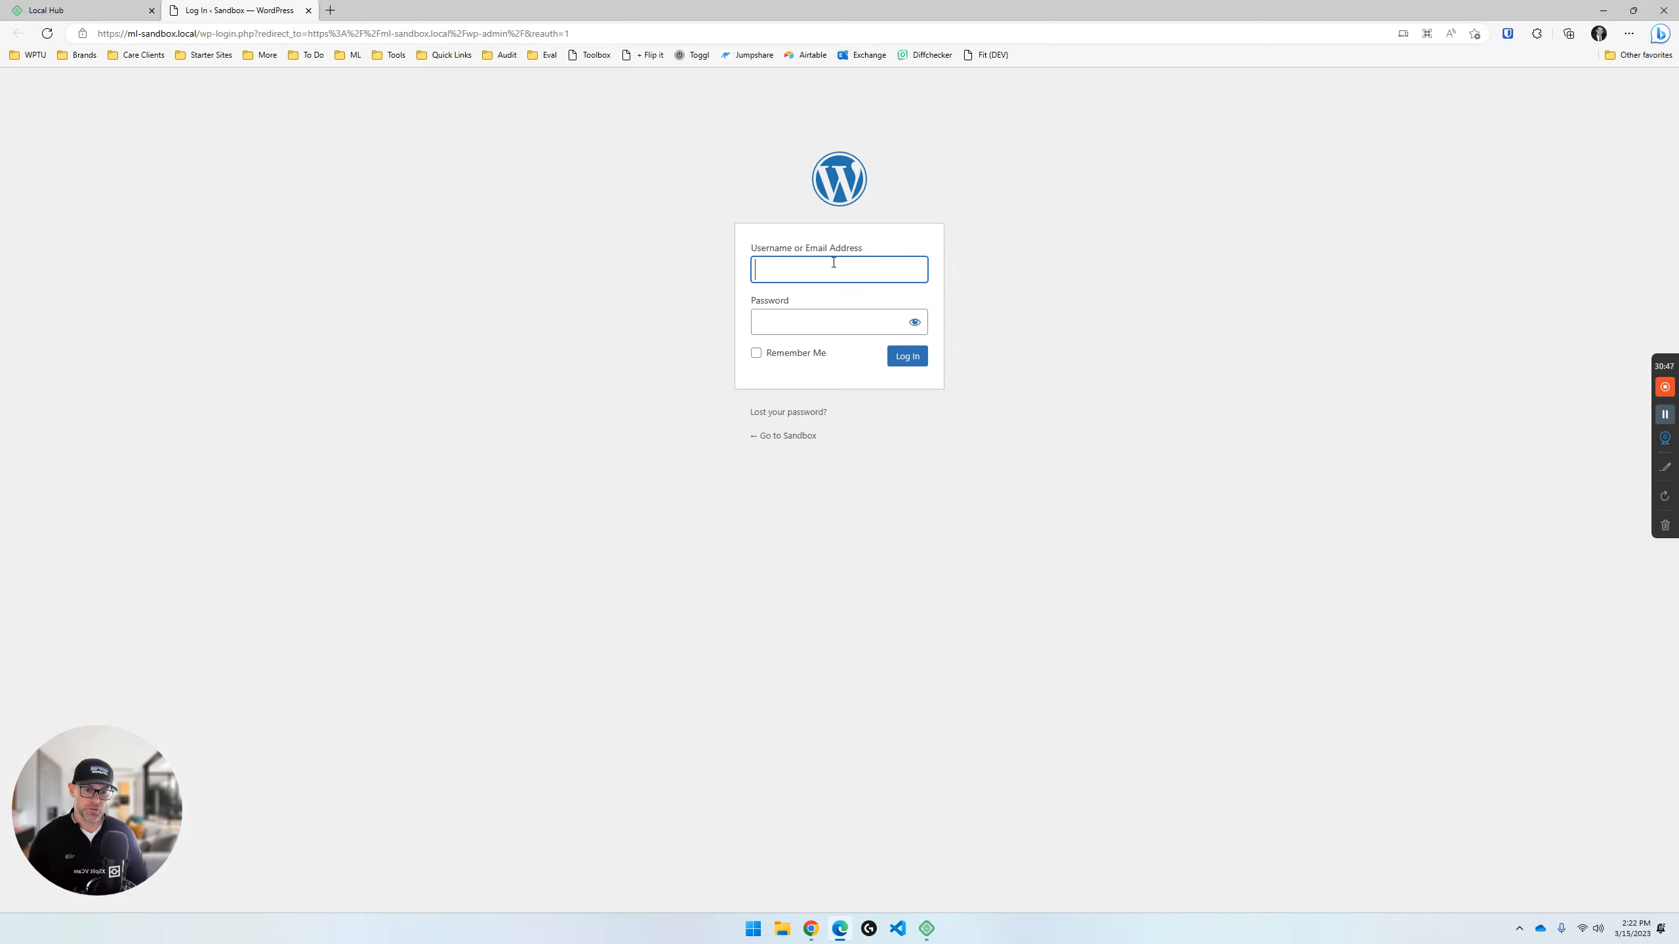
# - Log in to the ML Sandbox WordPress admin as wpturnedup with the account password
pyautogui.write('wpt')
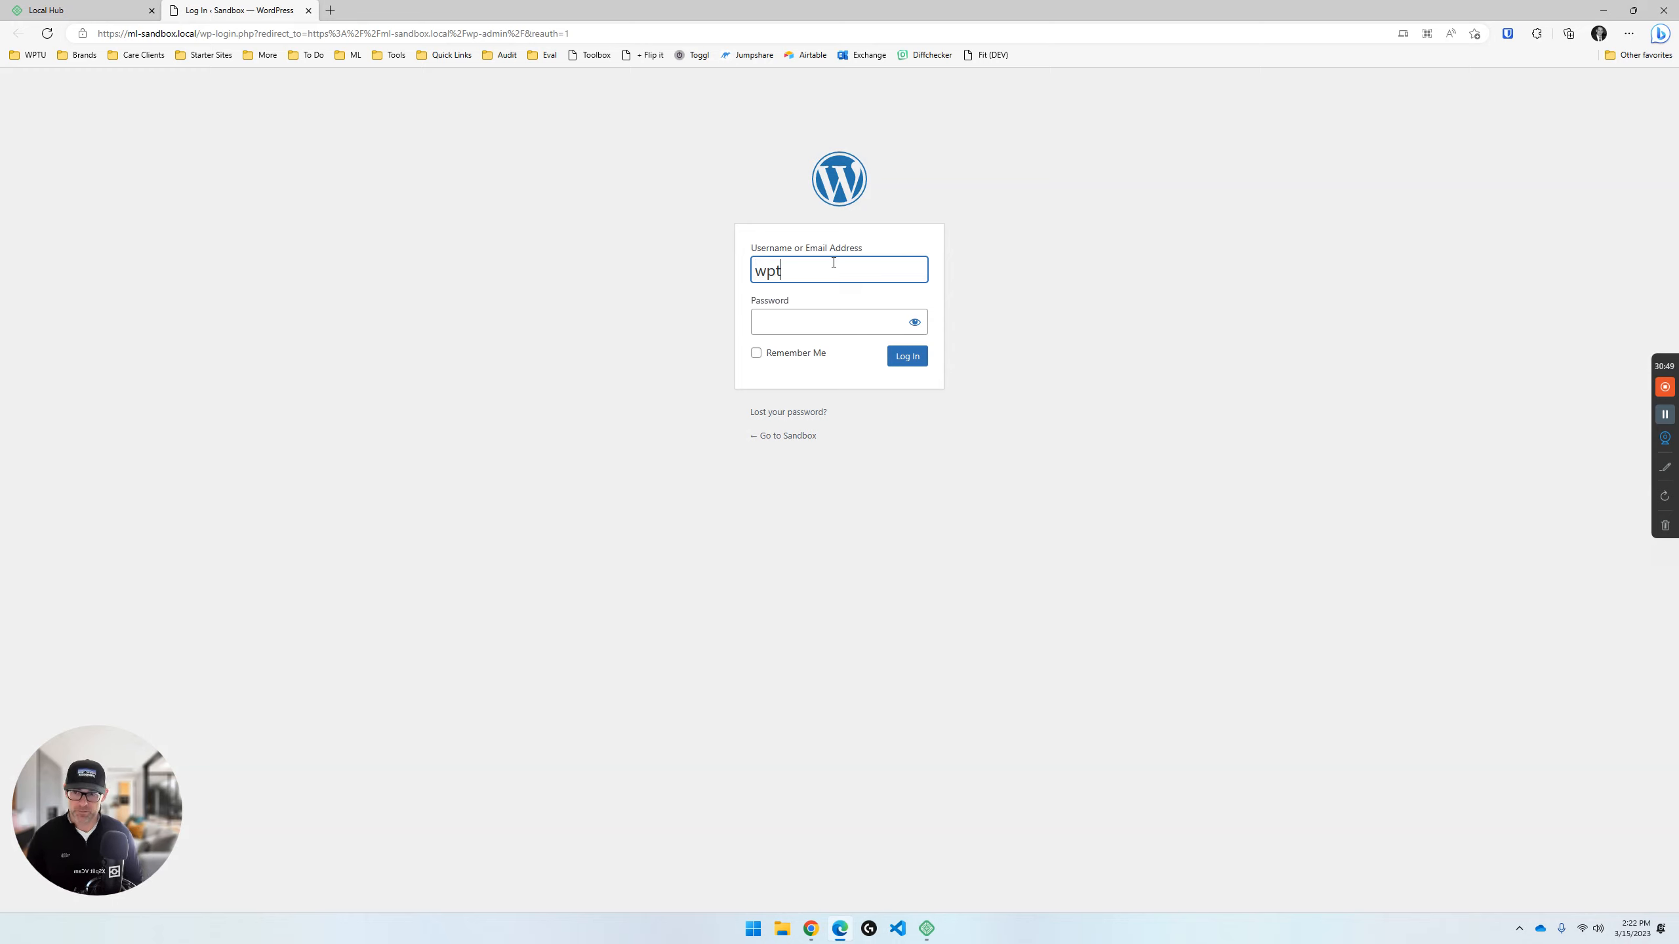
pyautogui.write('urnedup')
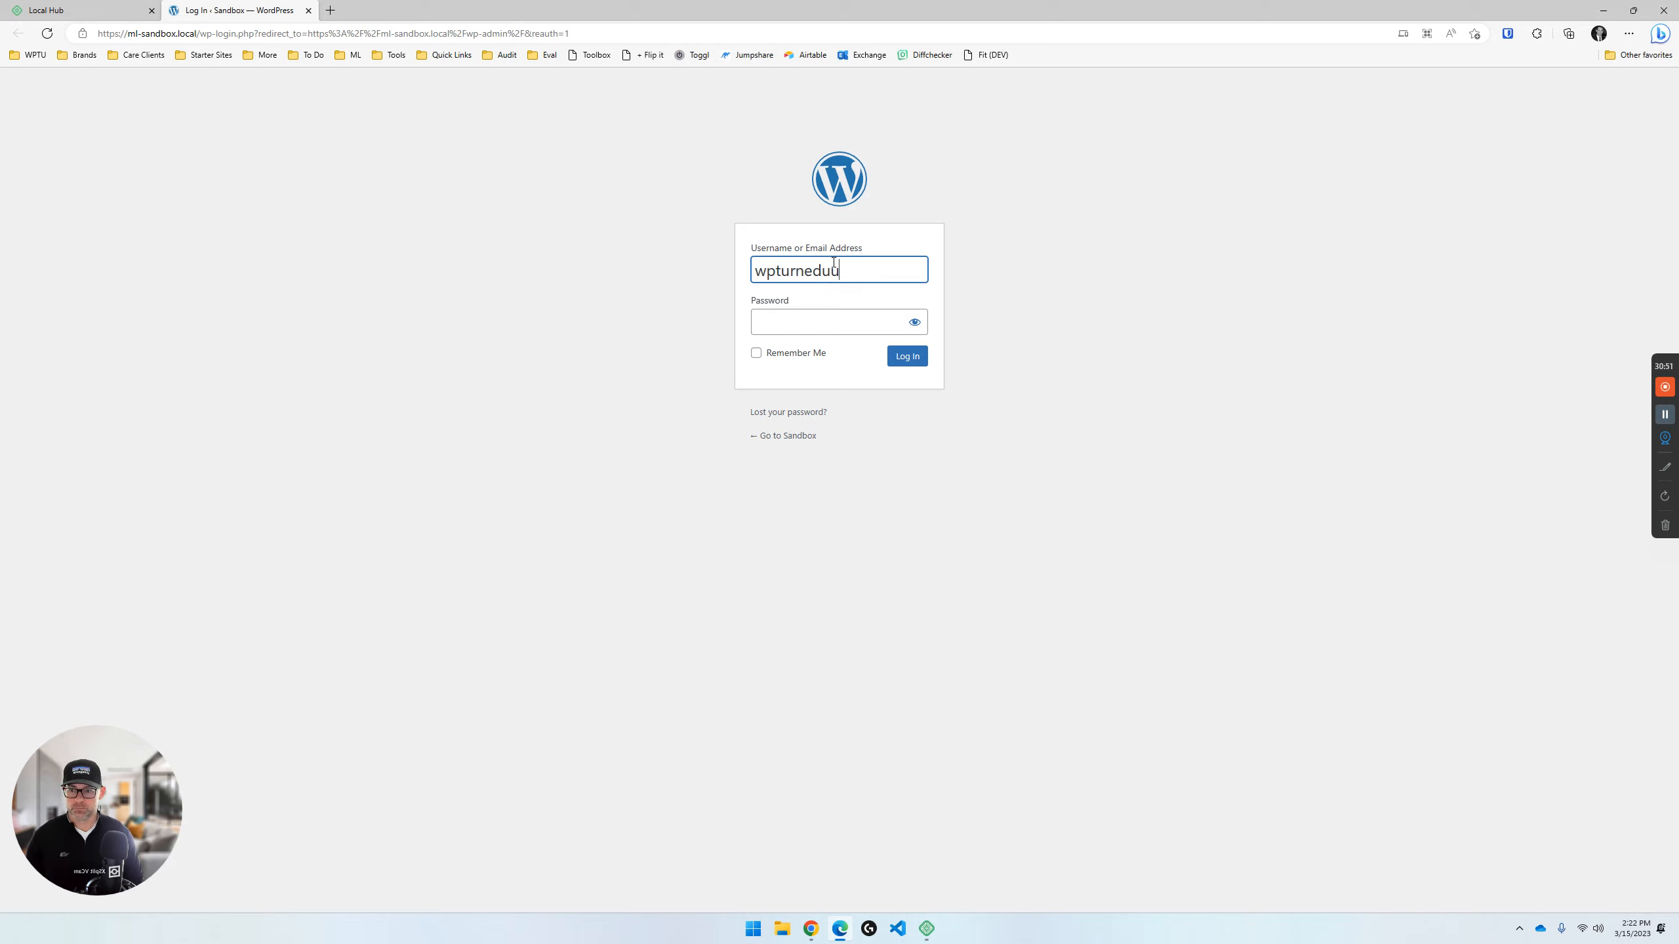
pyautogui.press('Tab')
pyautogui.write('•••••••')
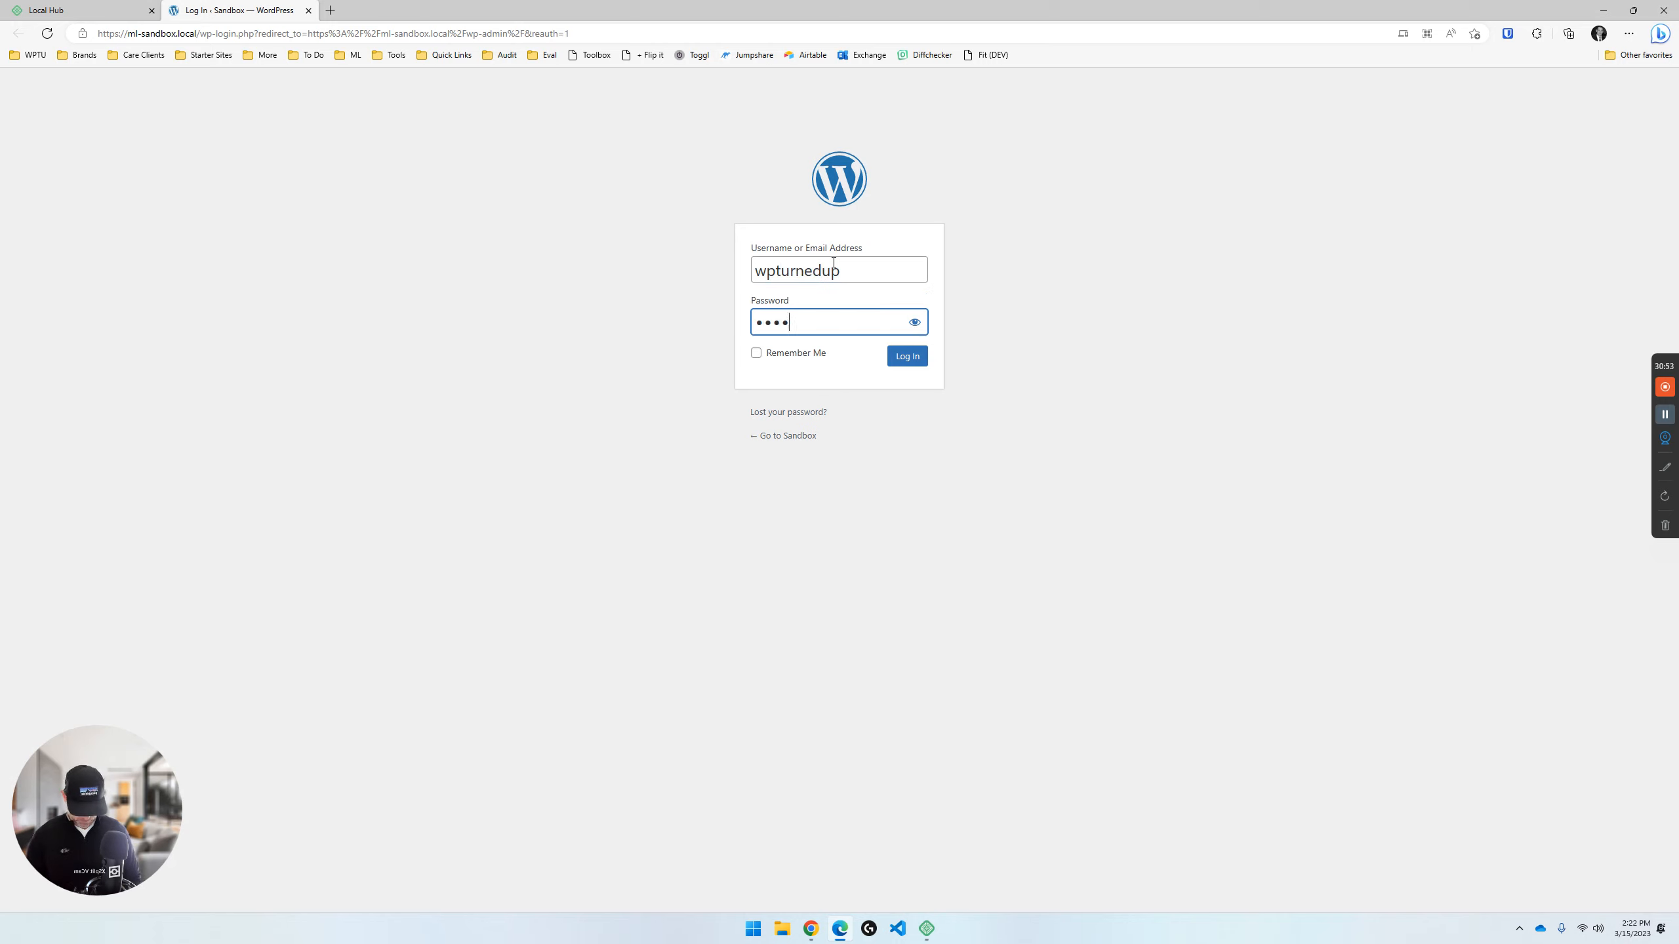
pyautogui.write('•')
pyautogui.press('Return')
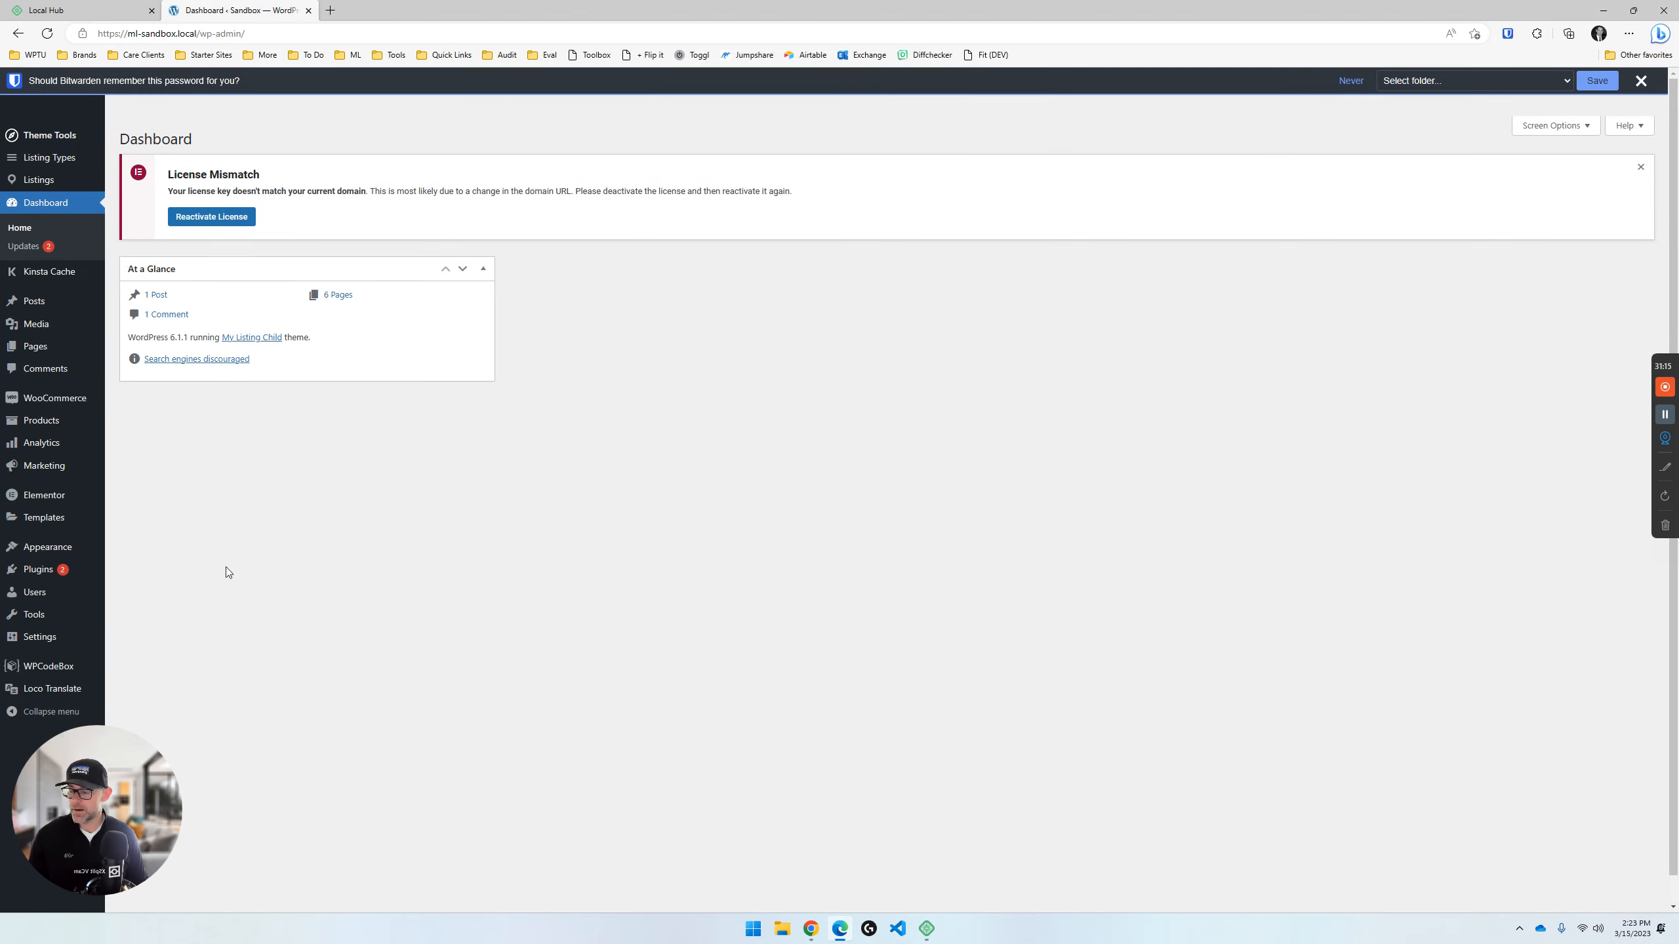
# - Dismiss the password-saving prompt and open the Sandbox site's front end alongside the WordPress dashboard
pyautogui.click(1643, 82)
pyautogui.moveTo(59, 88)
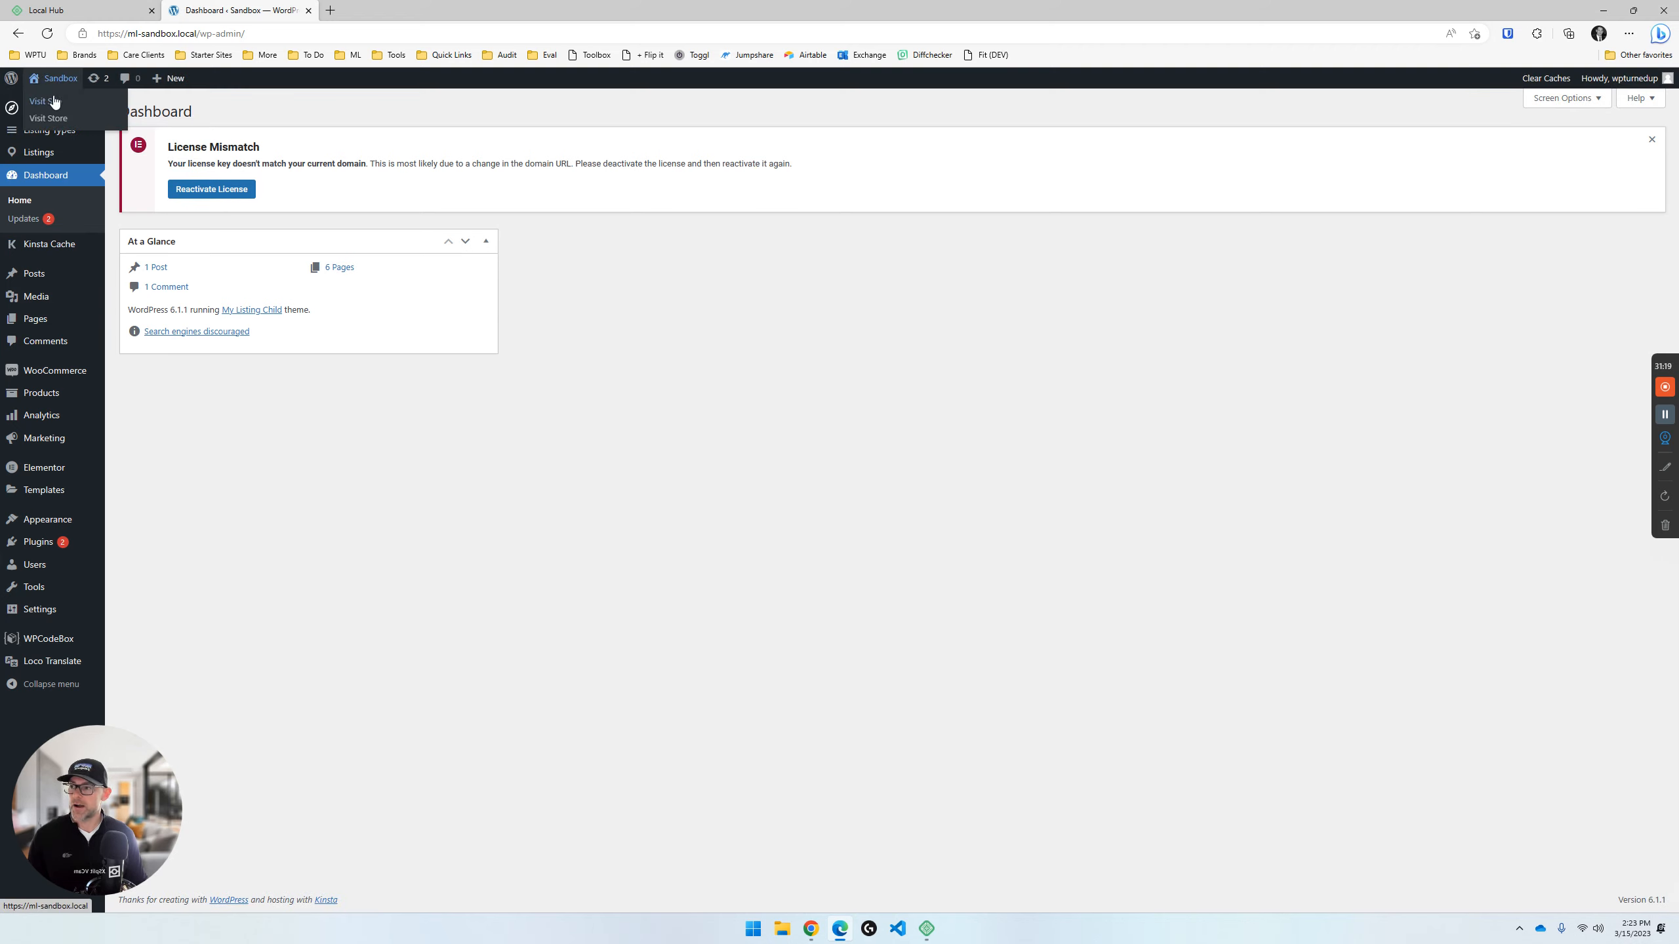
pyautogui.middleClick(103, 112)
pyautogui.click(362, 6)
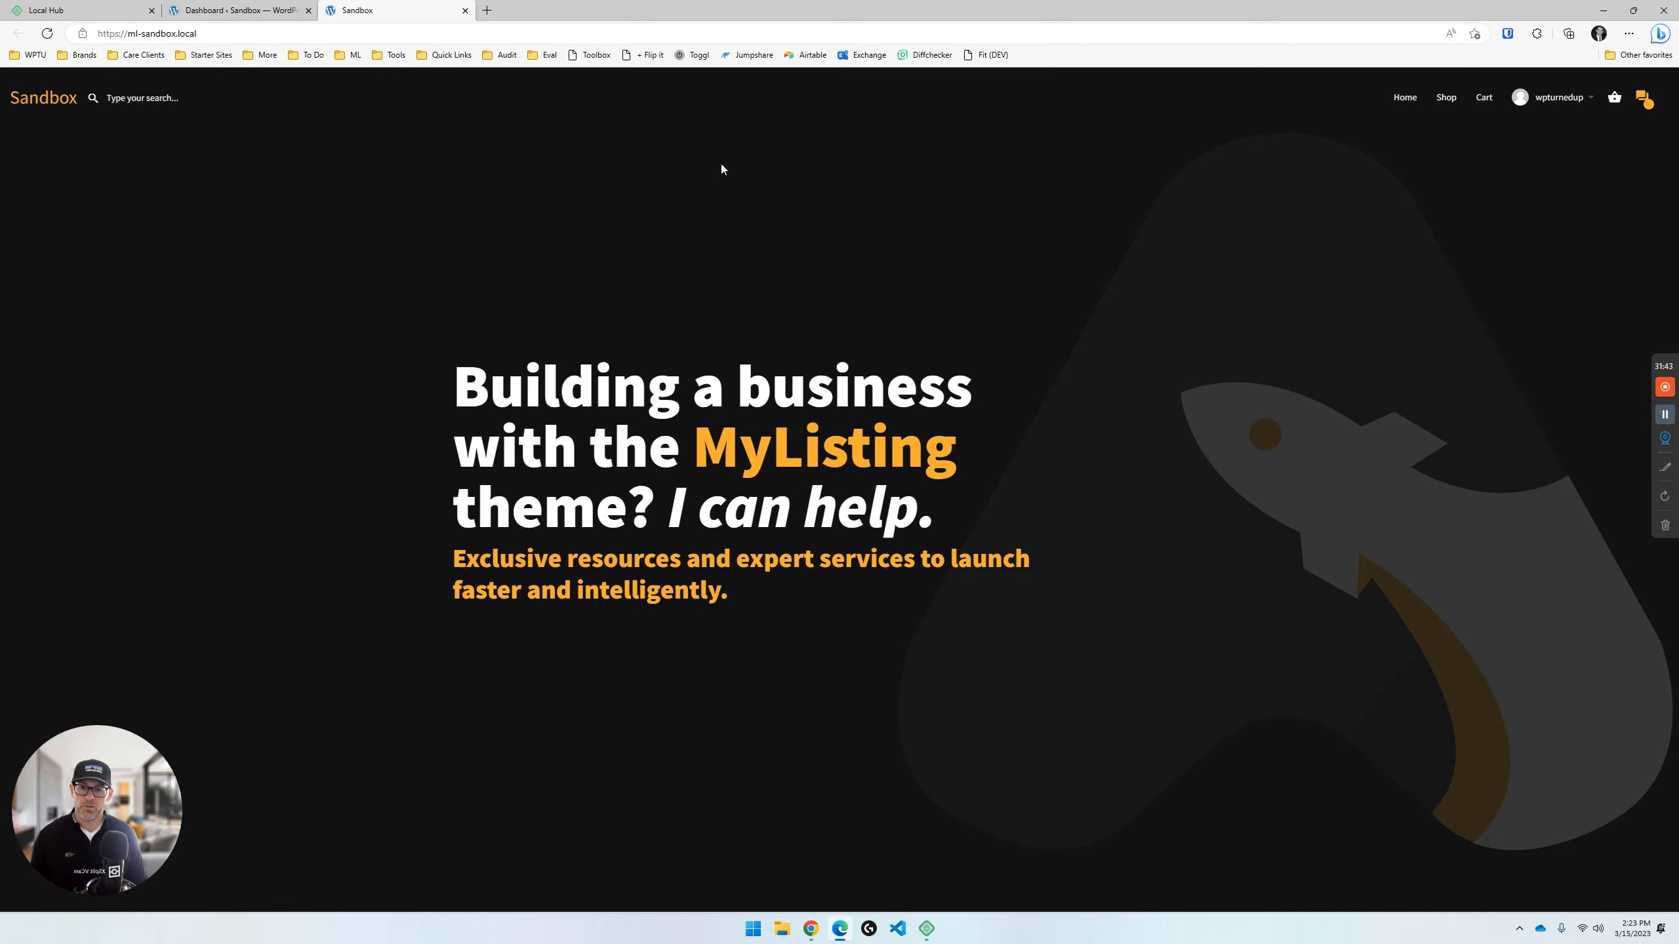
# - Compare the Sandbox WordPress dashboard with the site's front-end home page, ending on the home page
pyautogui.click(217, 5)
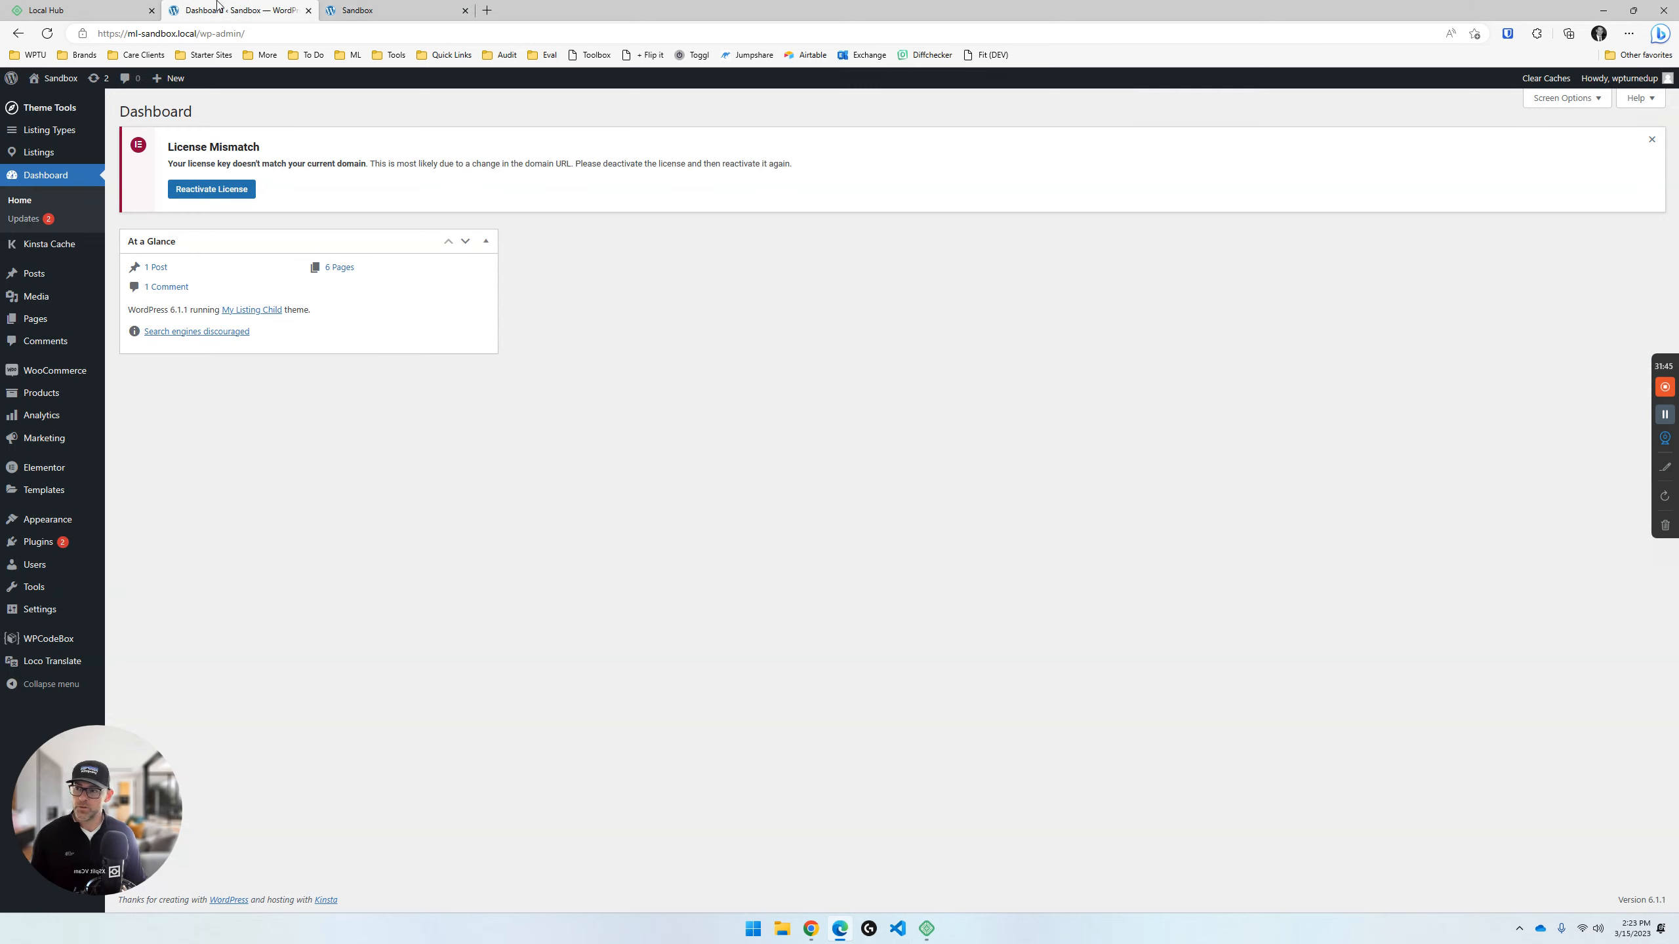
pyautogui.click(393, 6)
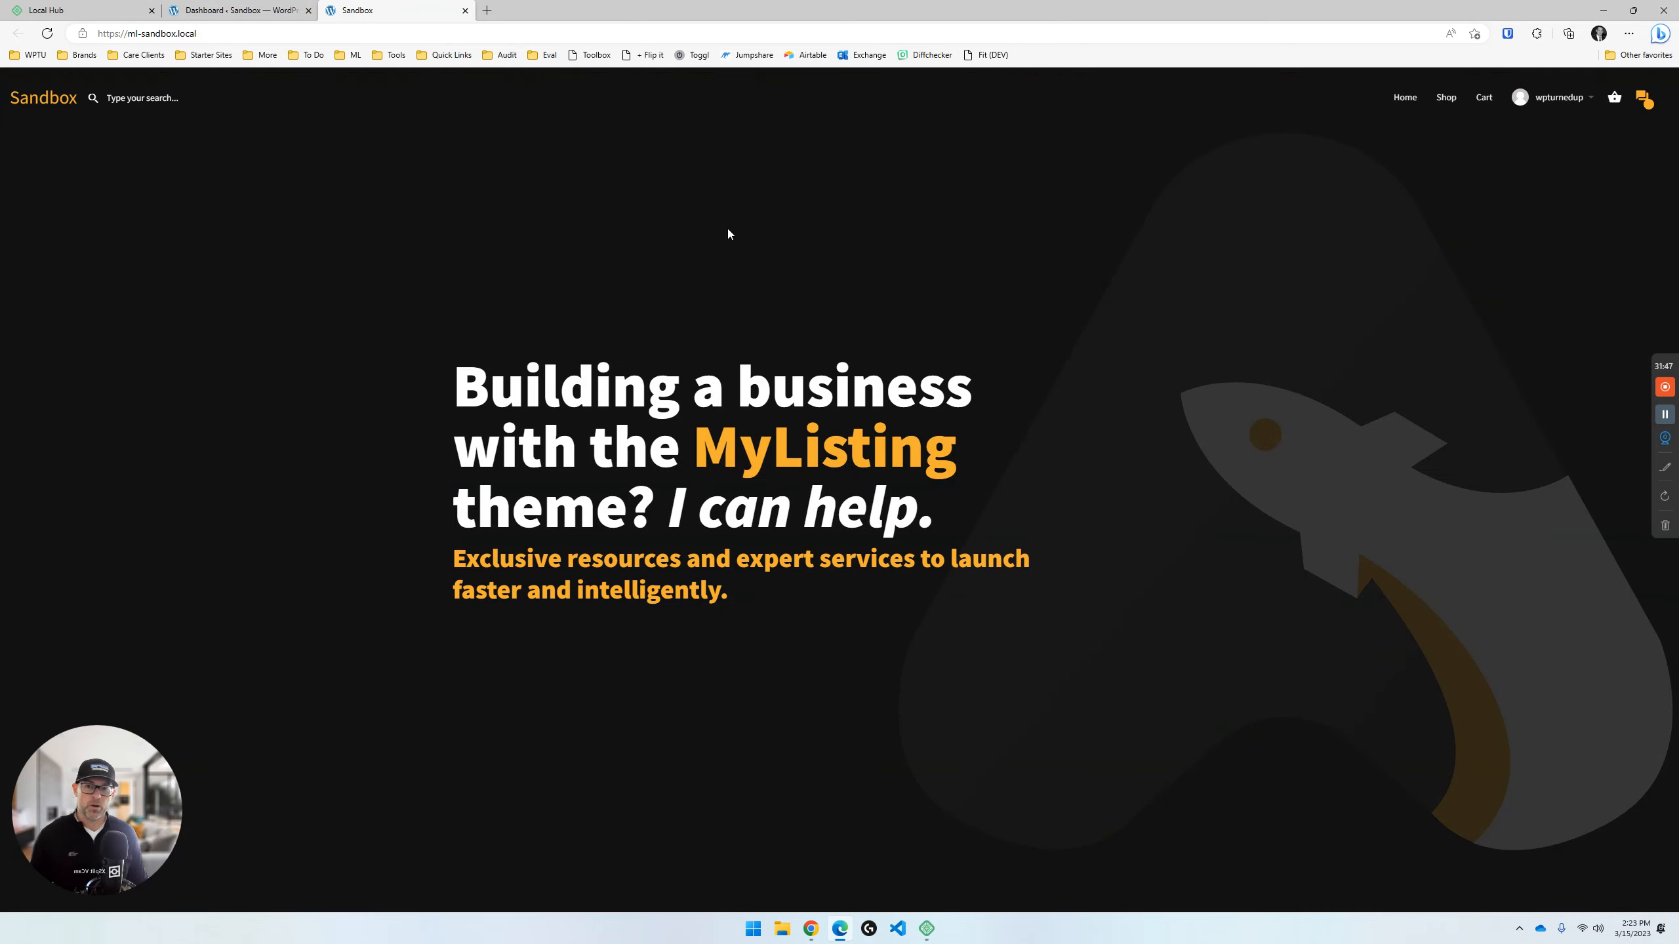
pyautogui.click(212, 6)
pyautogui.click(406, 8)
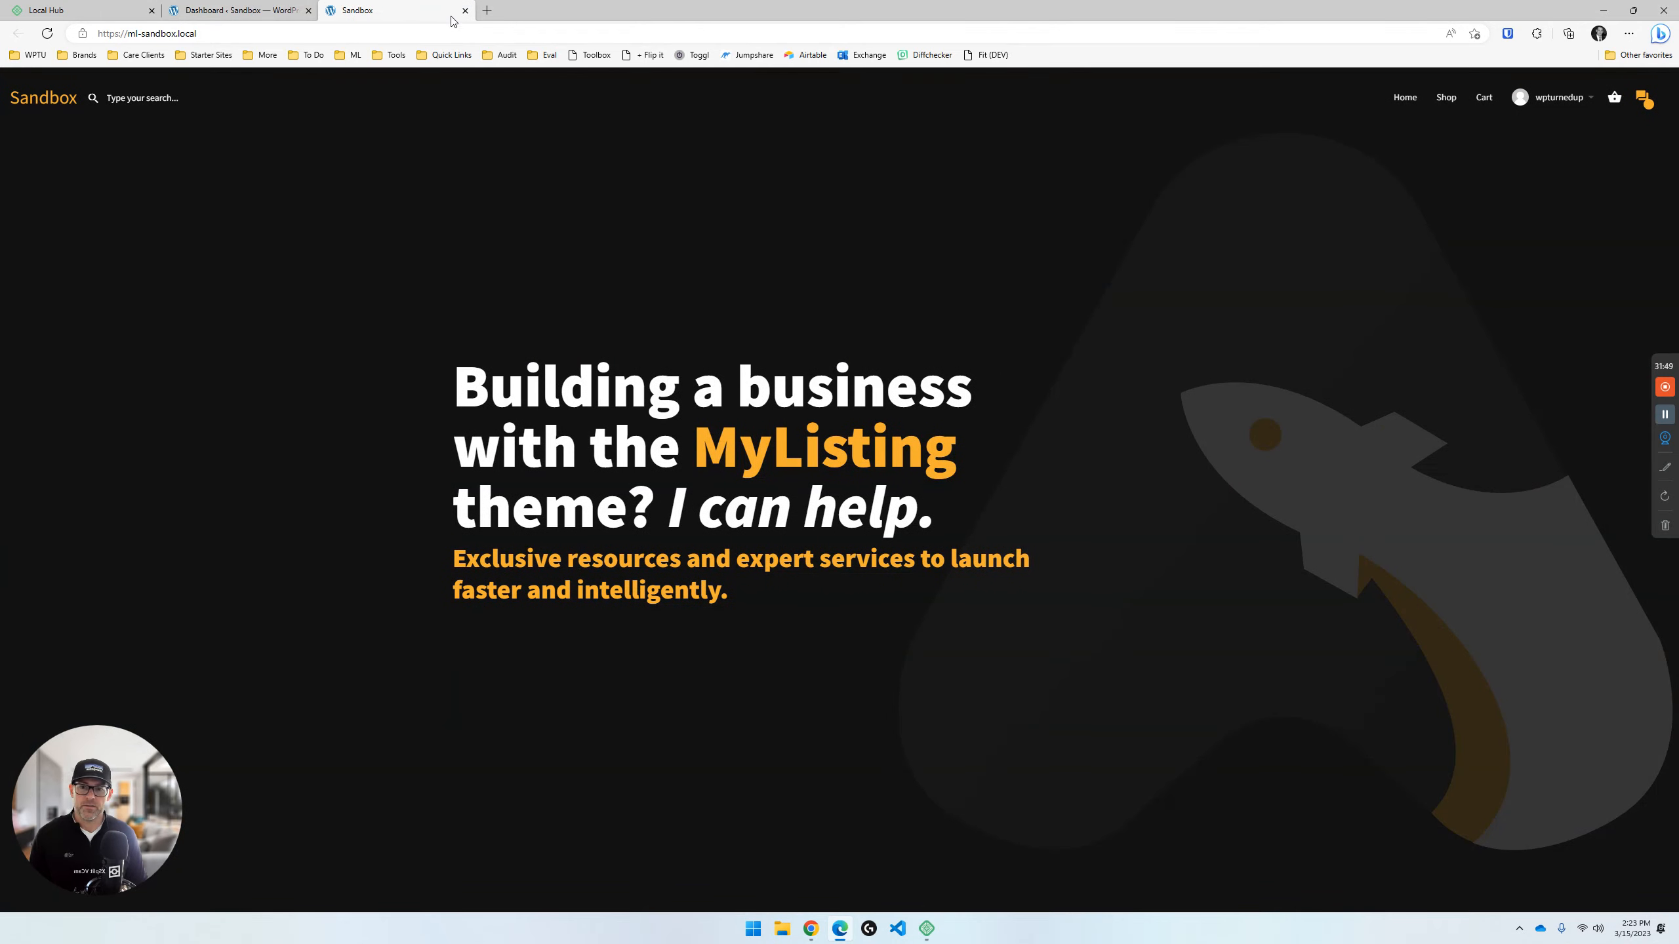
pyautogui.click(207, 5)
pyautogui.click(397, 8)
# - Switch to Local and stop the running ML Sandbox site
pyautogui.click(80, 9)
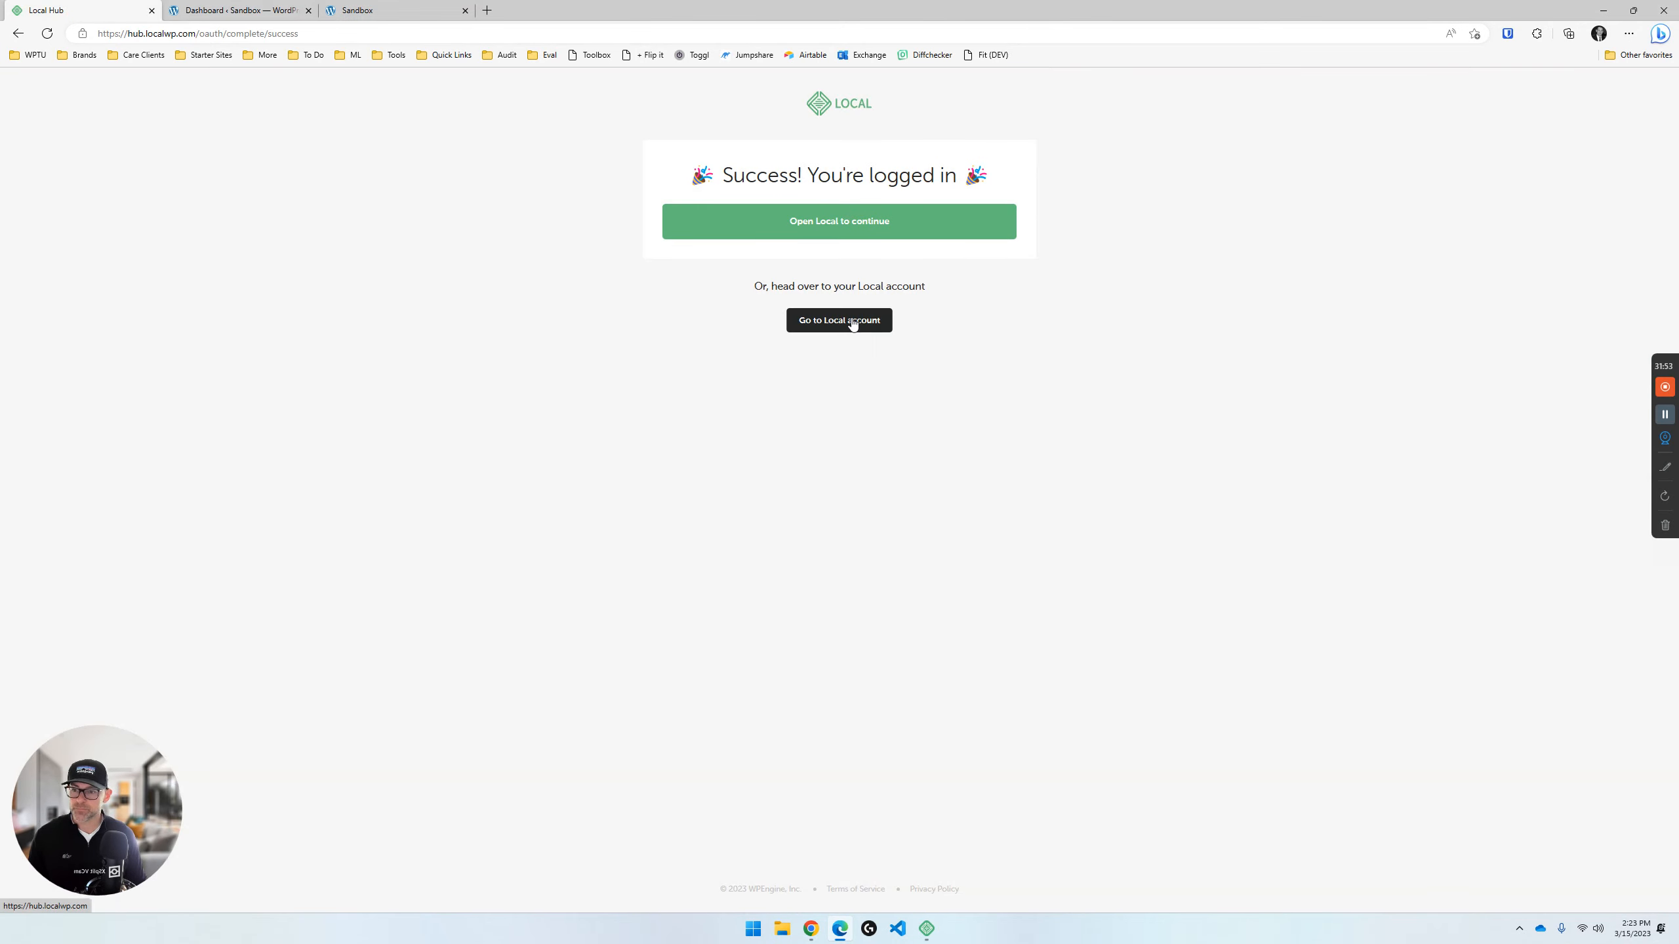
pyautogui.click(924, 860)
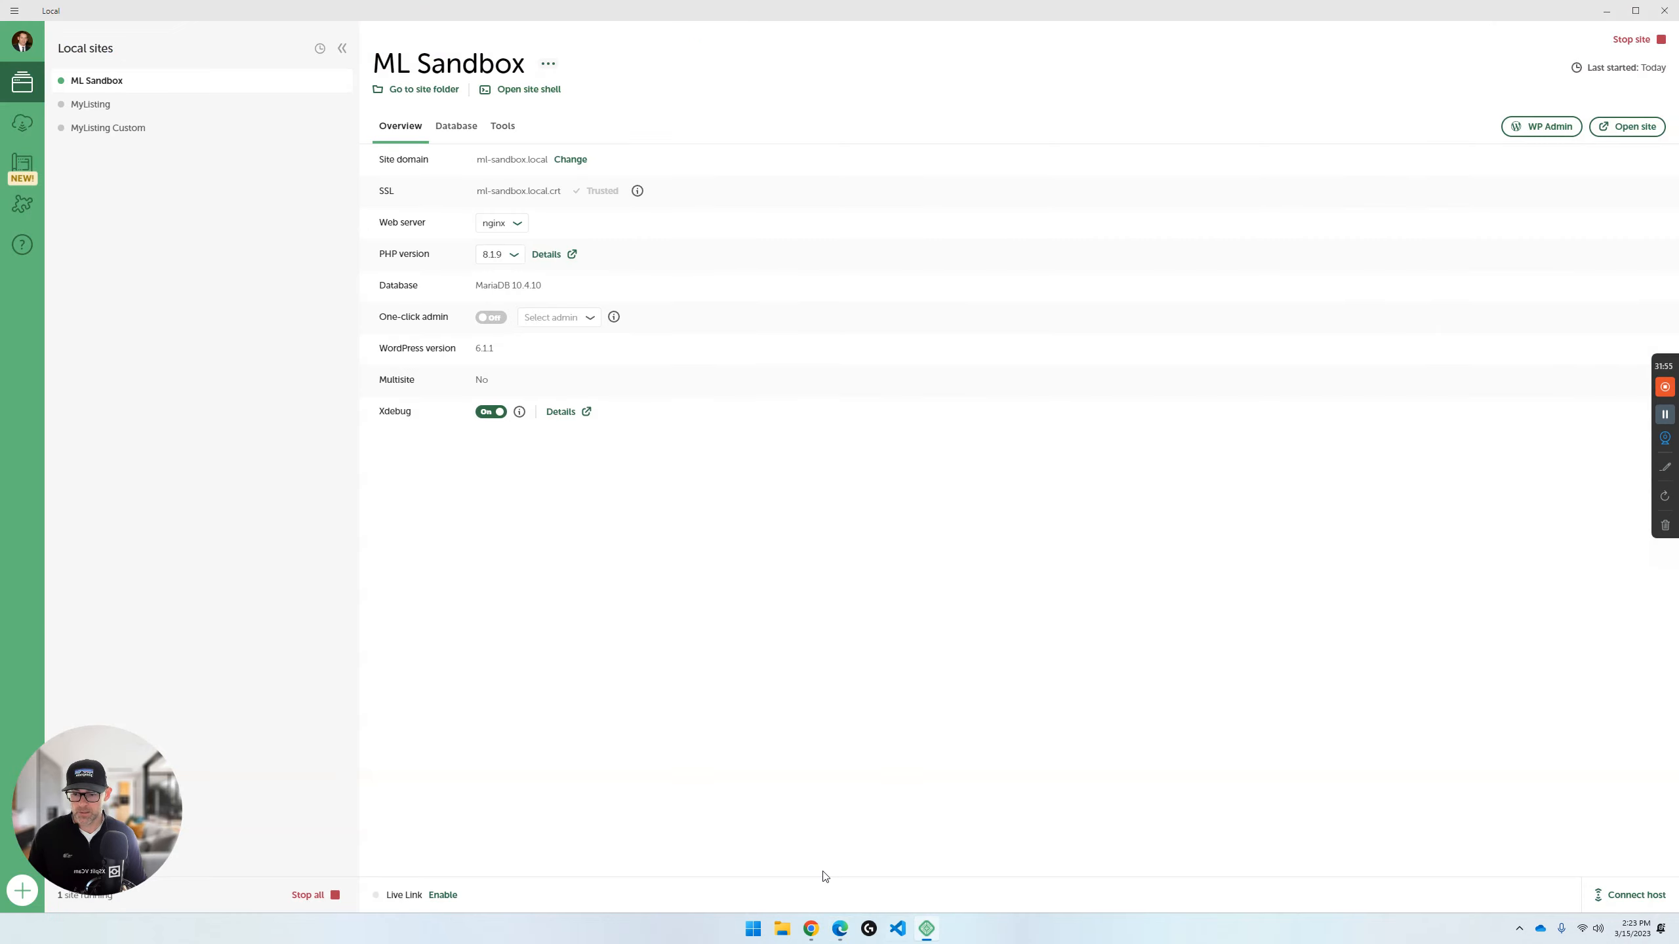
pyautogui.click(1631, 41)
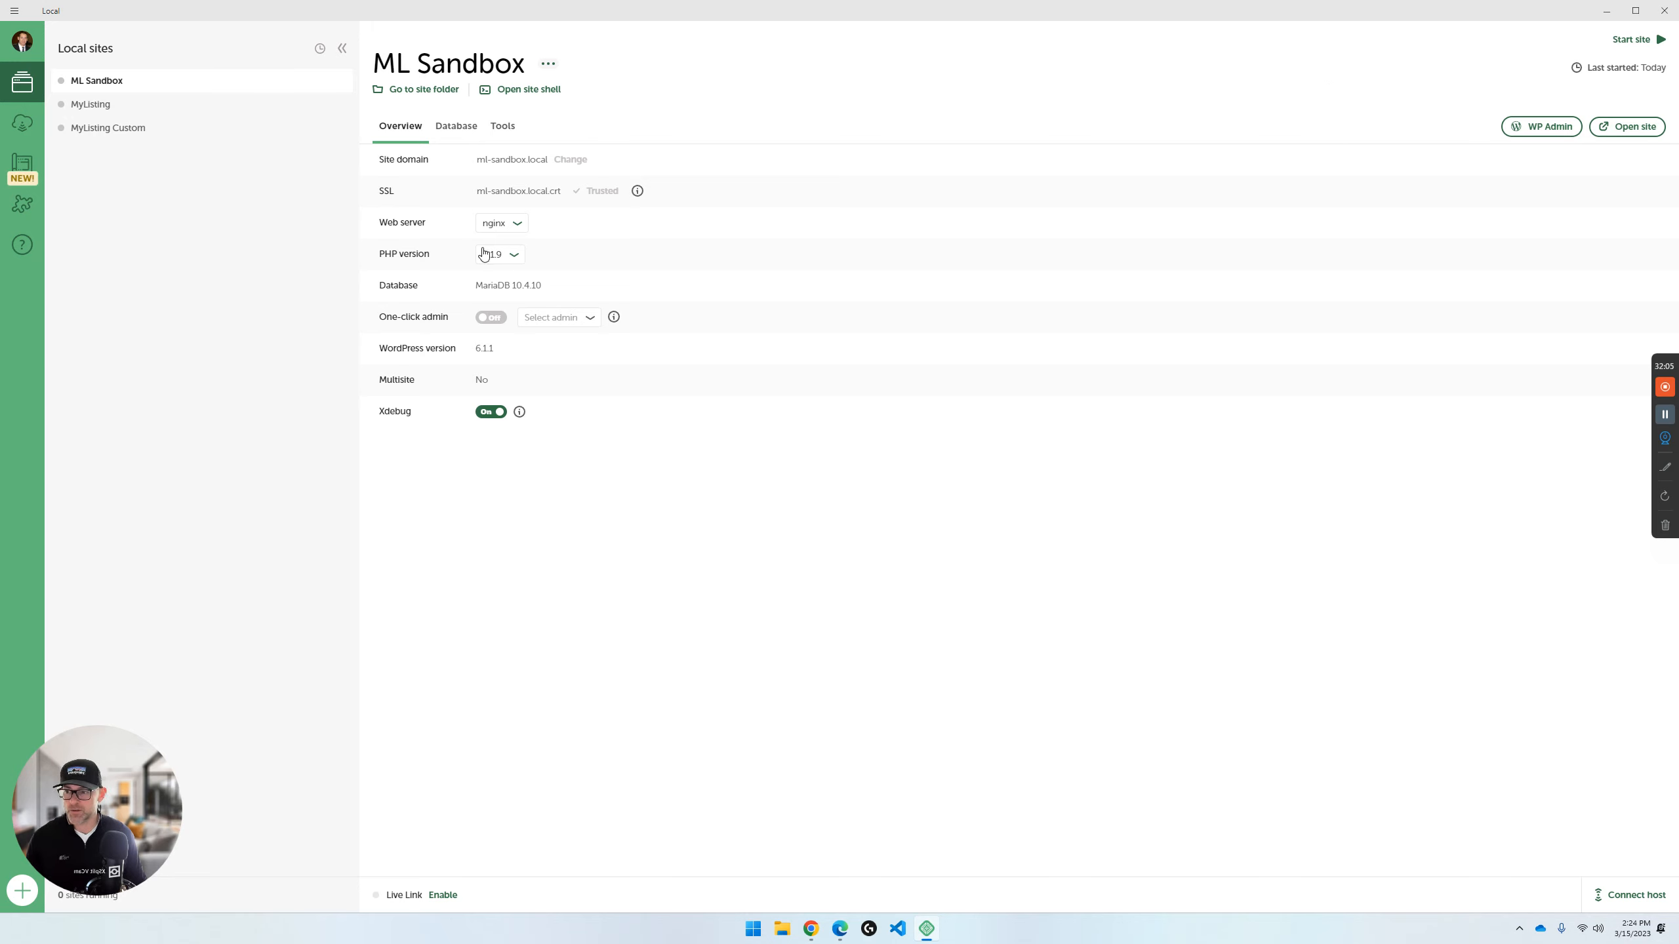
# - Look over Local's Connect, Add-ons library and Blueprints pages, then return to the ML Sandbox site overview
pyautogui.click(23, 125)
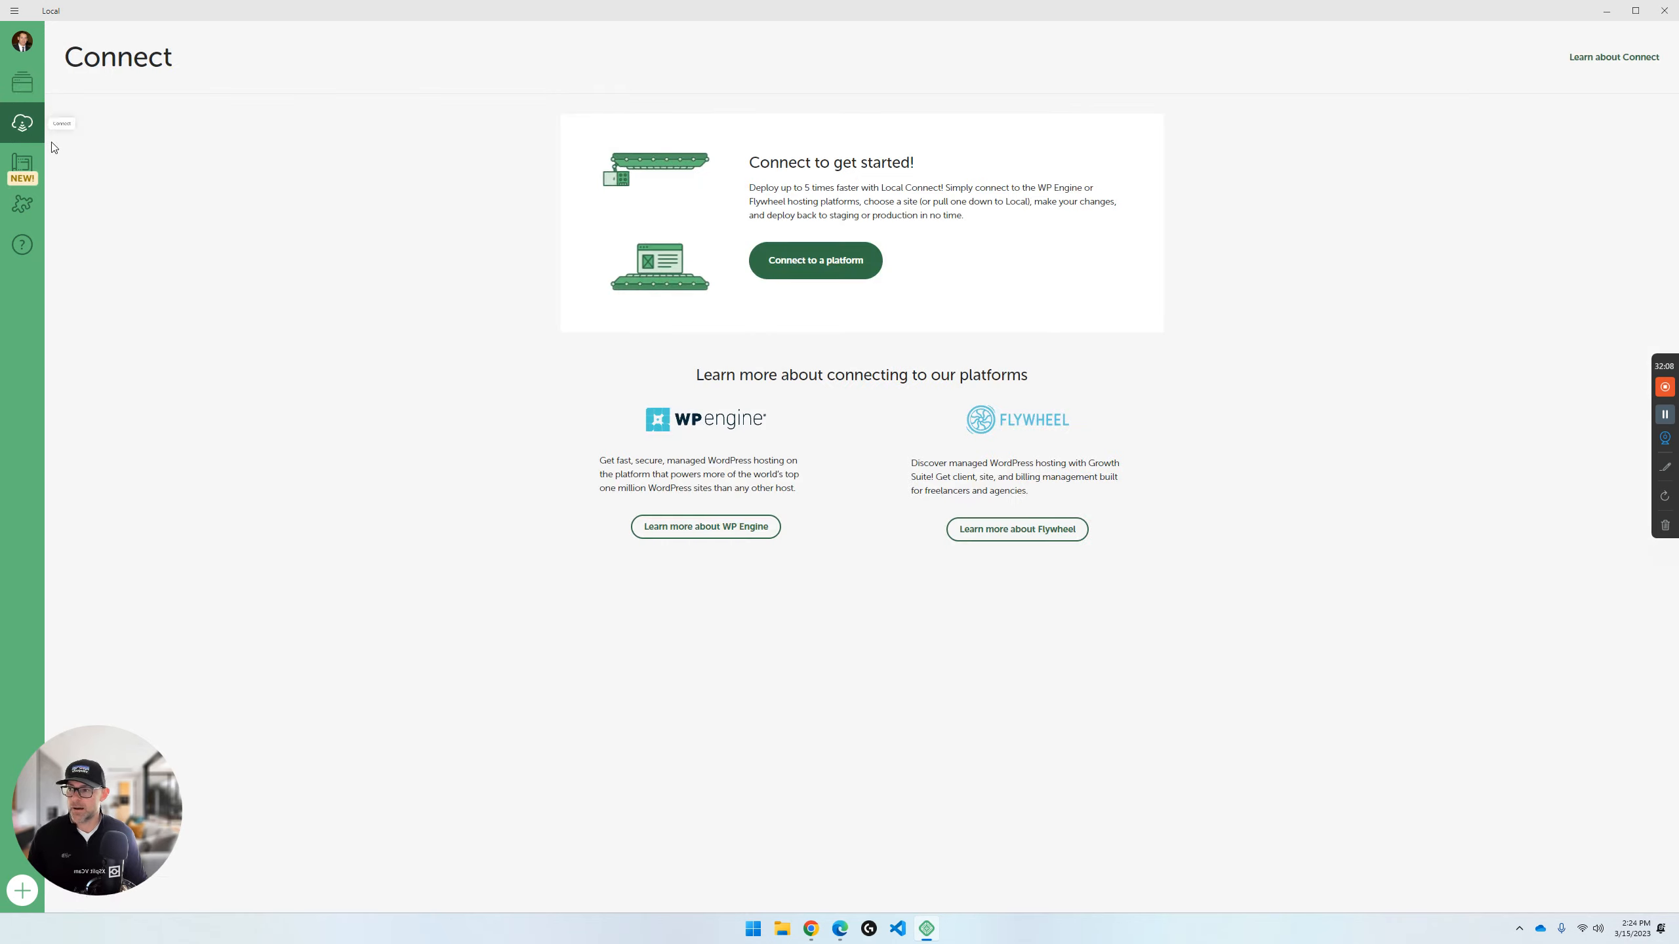
pyautogui.click(23, 83)
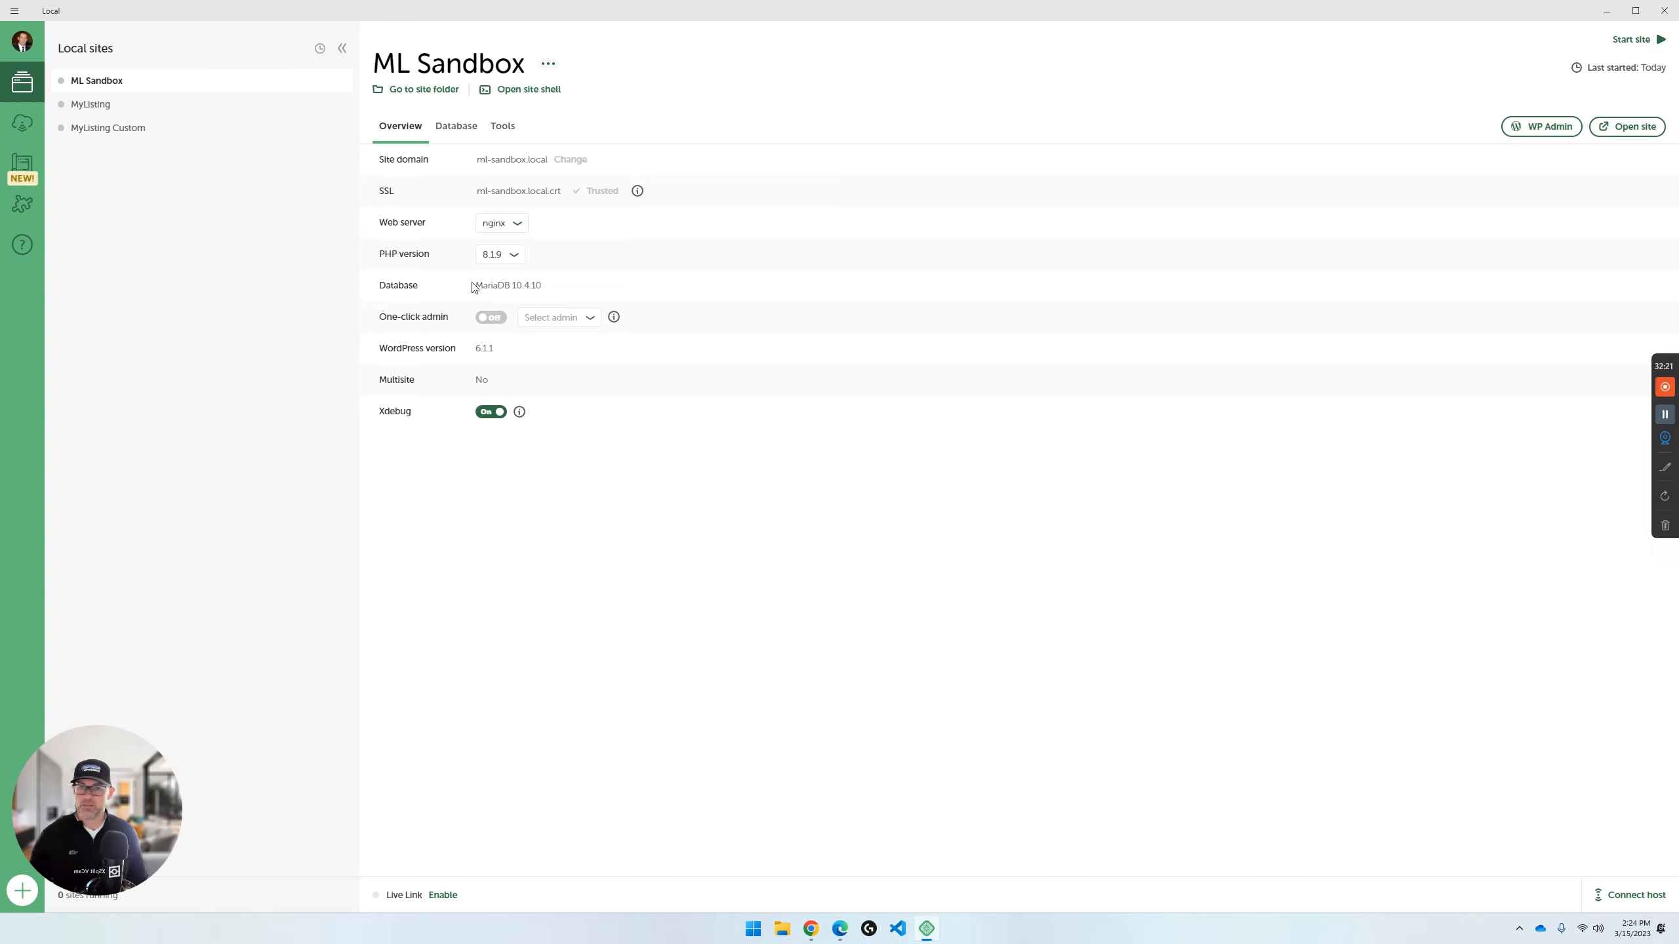
pyautogui.click(23, 207)
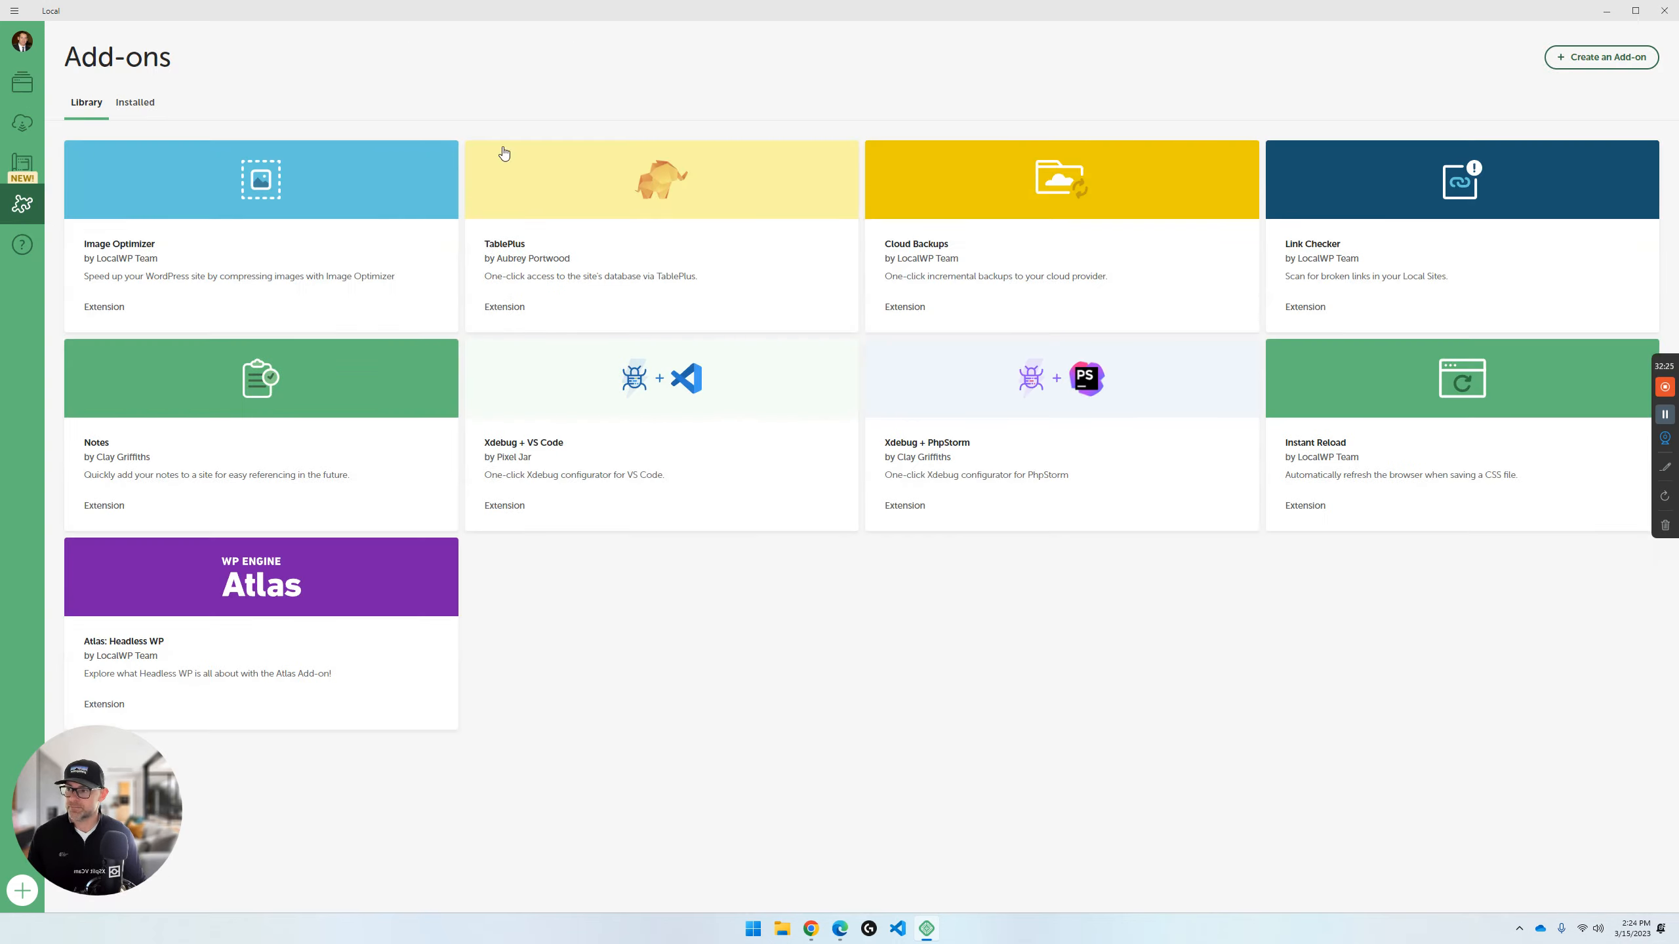
pyautogui.click(28, 165)
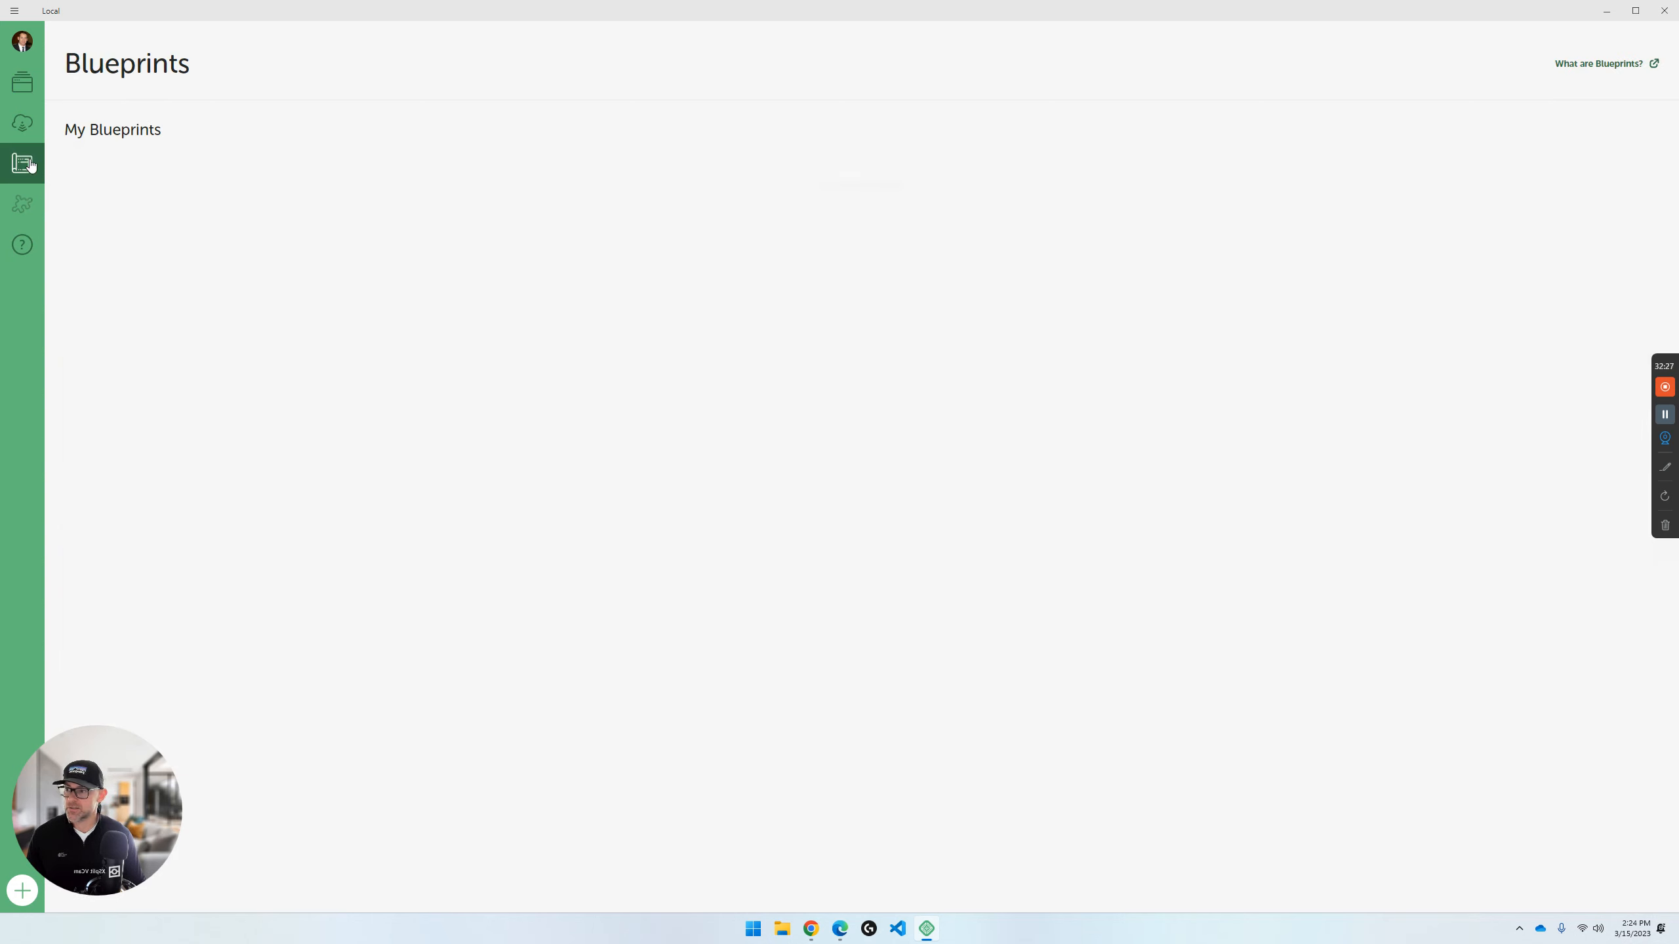
pyautogui.click(22, 84)
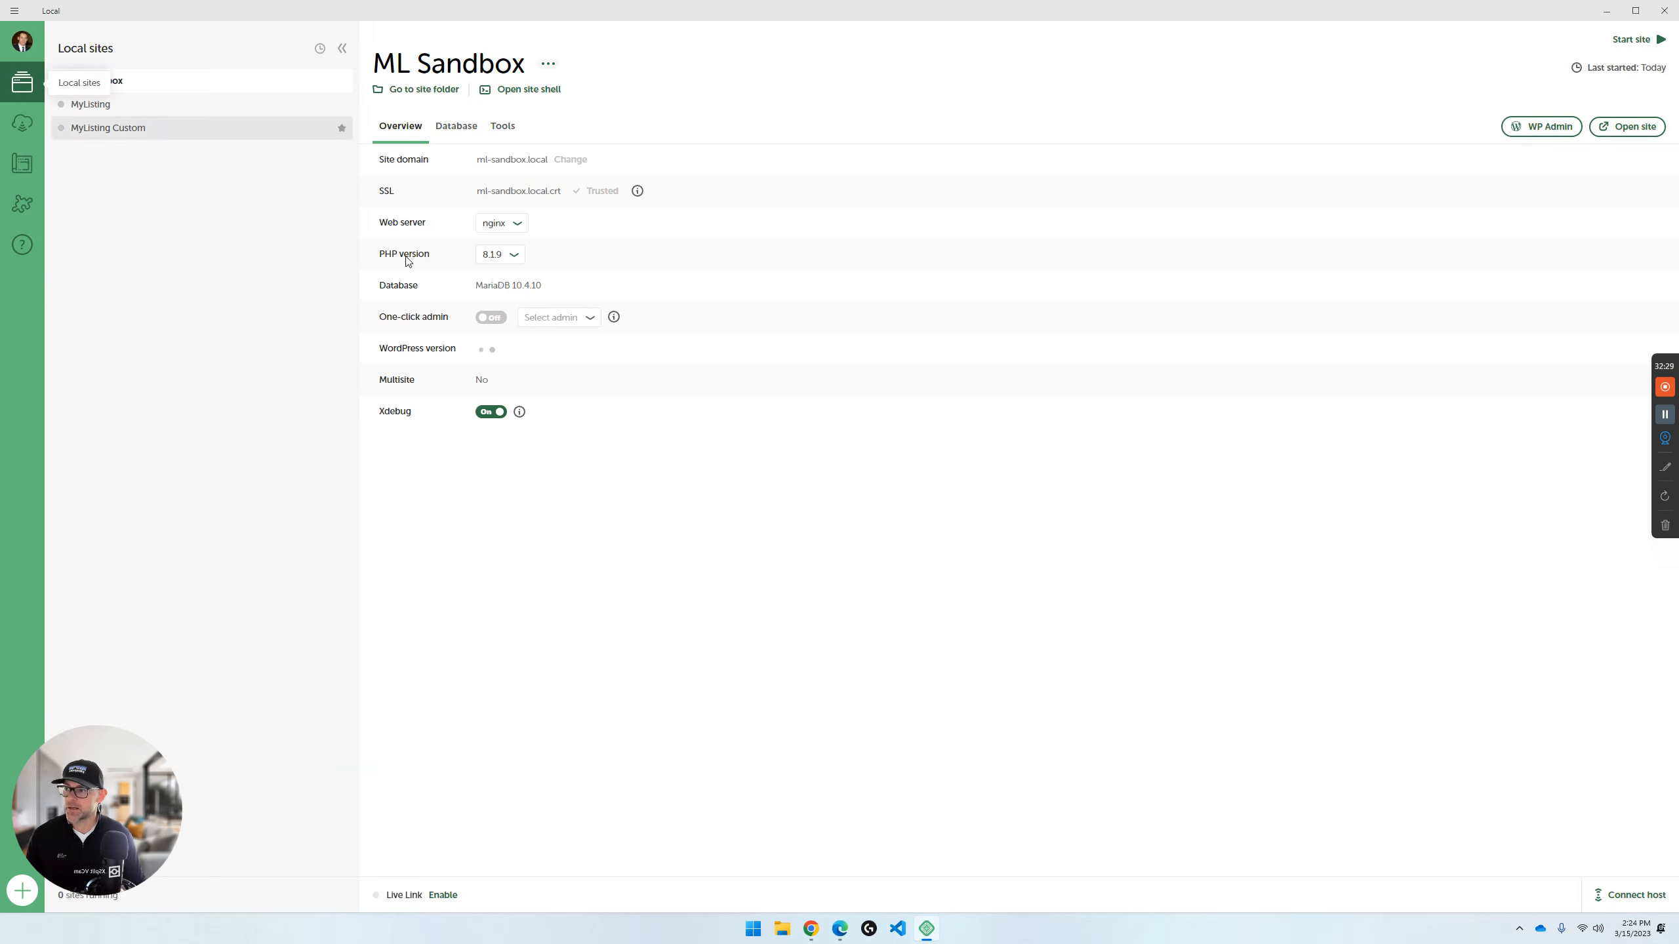